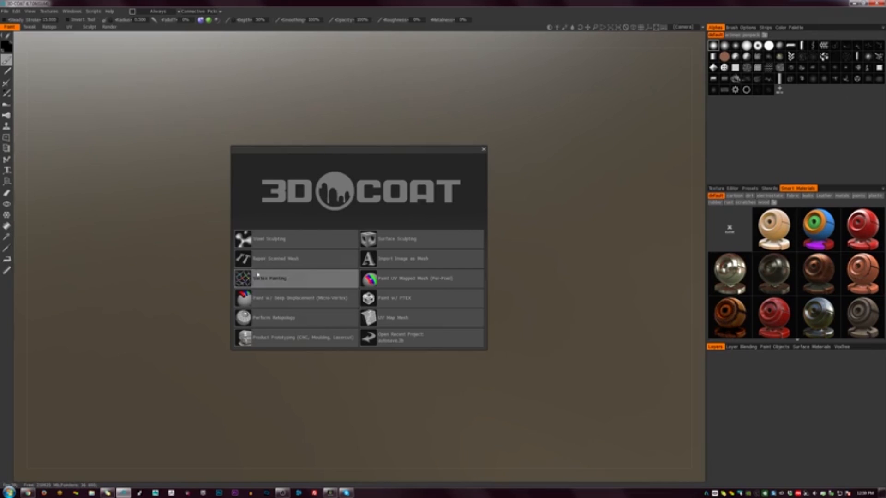
# Start a voxel sculpting scene from the cube primitive and apply the cube to the volume
pyautogui.click(339, 242)
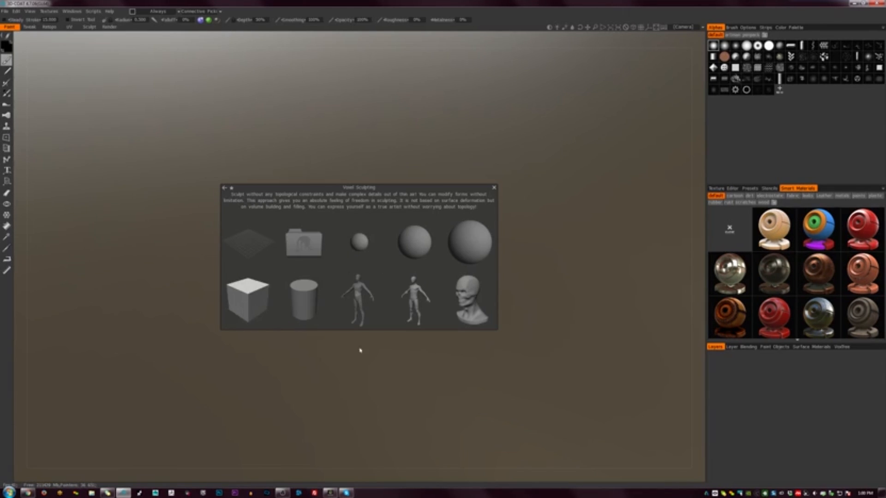
pyautogui.click(254, 302)
pyautogui.moveTo(383, 266); pyautogui.dragTo(409, 263)
pyautogui.press('Return')
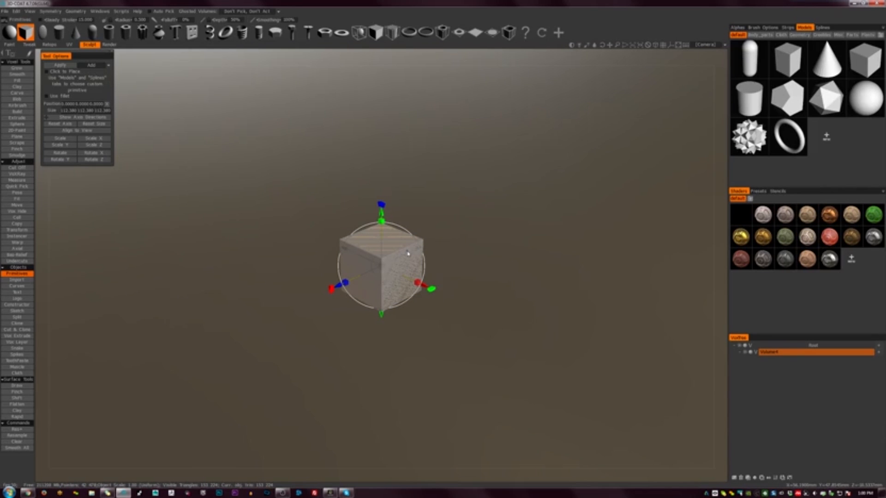
pyautogui.scroll(5, 458, 355)
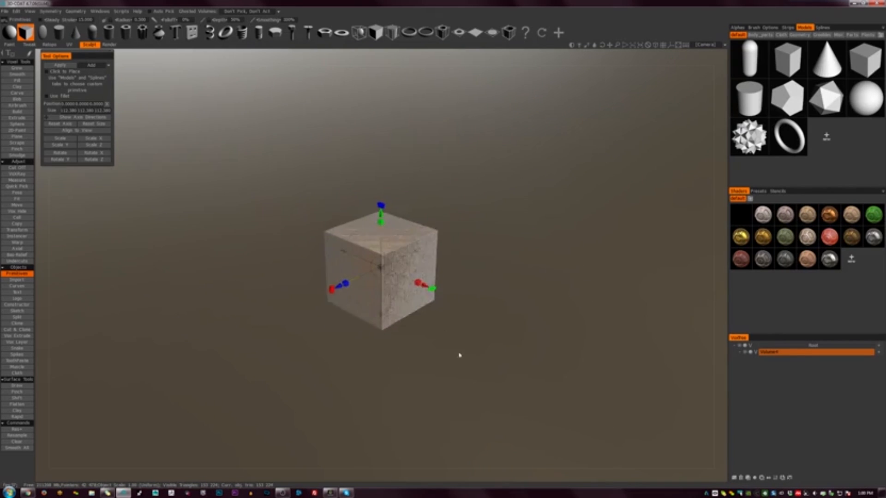
# Activate the Transform tool on the cube and switch the viewport to an orthographic view
pyautogui.keyDown('alt'); pyautogui.moveTo(462, 354); pyautogui.dragTo(467, 298, button='middle'); pyautogui.keyUp('alt')
pyautogui.scroll(-5, 457, 323)
pyautogui.press('t')
pyautogui.moveTo(442, 276)
pyautogui.keyDown('alt'); pyautogui.mouseDown()
pyautogui.moveTo(456, 305)
pyautogui.moveTo(456, 286)
pyautogui.mouseUp(); pyautogui.keyUp('alt')
pyautogui.press('KP_5')
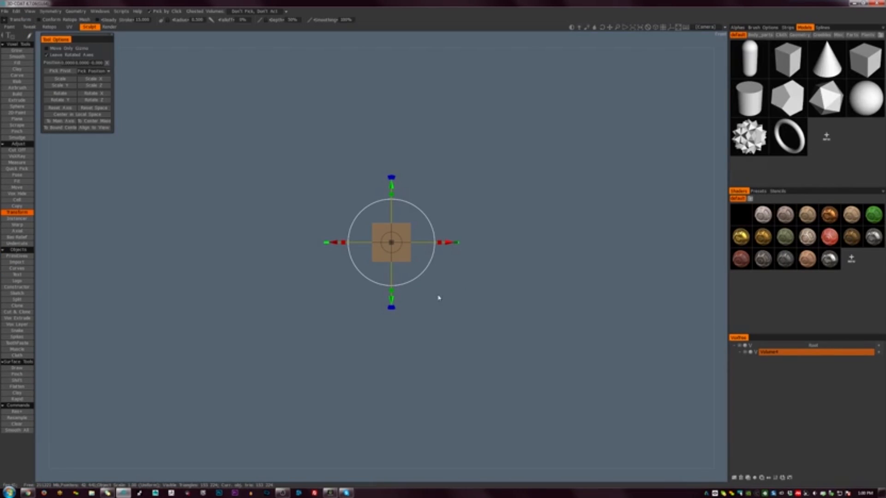
# Examine the cube at different distances from the front and from several angled views
pyautogui.keyDown('alt'); pyautogui.moveTo(438, 297); pyautogui.dragTo(549, 345, button='right'); pyautogui.keyUp('alt')
pyautogui.keyDown('alt'); pyautogui.moveTo(521, 327); pyautogui.dragTo(516, 351, button='middle'); pyautogui.keyUp('alt')
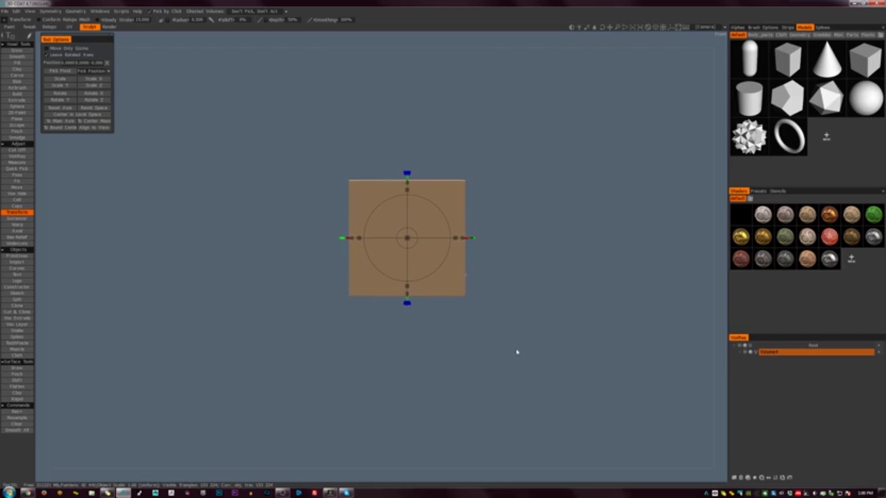
pyautogui.keyDown('alt'); pyautogui.moveTo(516, 352); pyautogui.dragTo(474, 306); pyautogui.keyUp('alt')
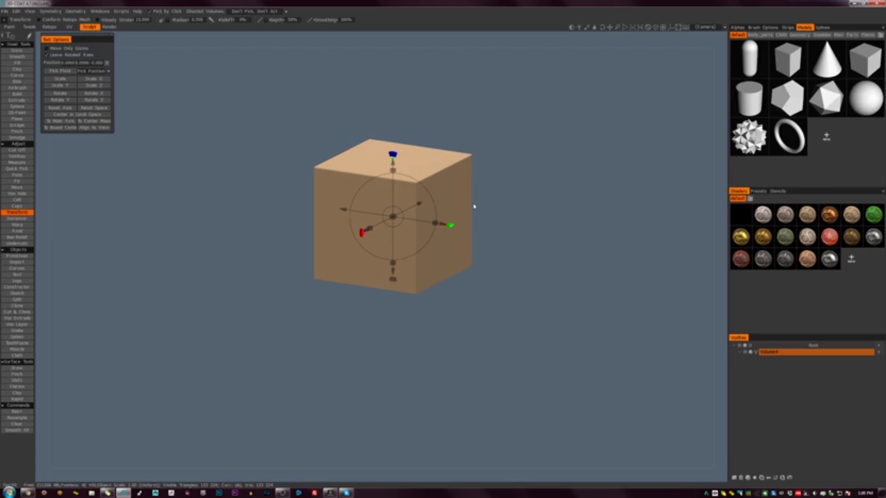
pyautogui.moveTo(479, 283)
pyautogui.keyDown('alt'); pyautogui.mouseDown()
pyautogui.moveTo(443, 316)
pyautogui.moveTo(494, 292)
pyautogui.moveTo(486, 277)
pyautogui.mouseUp(); pyautogui.keyUp('alt')
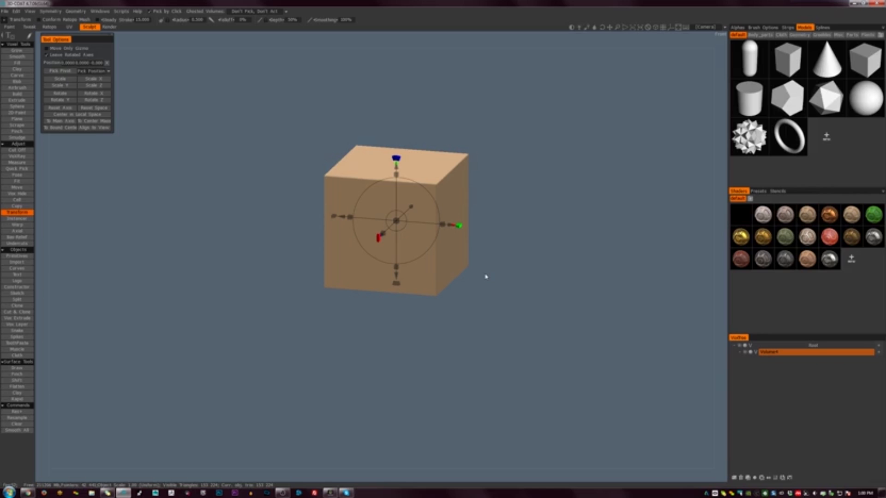
pyautogui.keyDown('alt'); pyautogui.moveTo(439, 306); pyautogui.dragTo(479, 300); pyautogui.keyUp('alt')
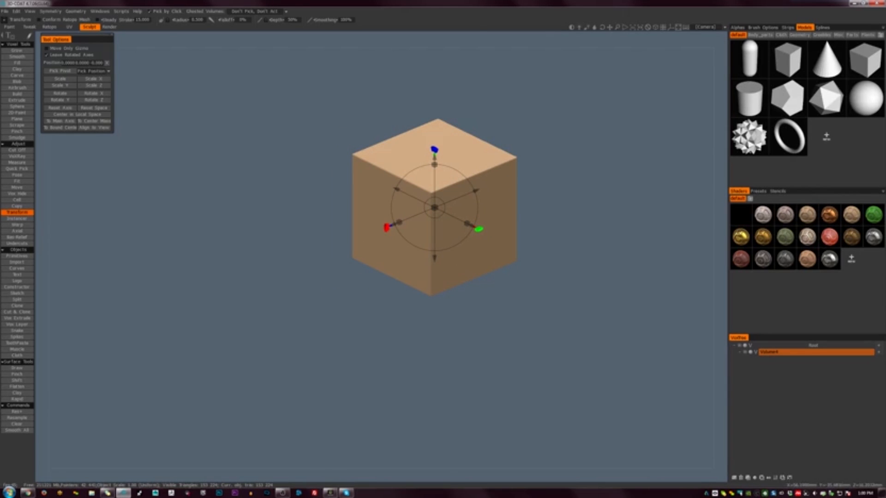
pyautogui.keyDown('alt'); pyautogui.moveTo(441, 282); pyautogui.dragTo(404, 304, button='middle'); pyautogui.keyUp('alt')
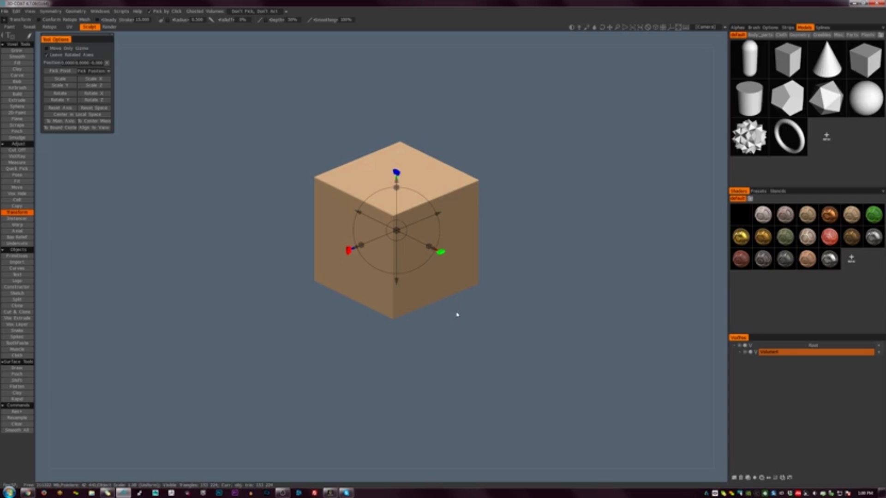
pyautogui.keyDown('alt'); pyautogui.moveTo(457, 324); pyautogui.dragTo(417, 278, button='right'); pyautogui.keyUp('alt')
pyautogui.keyDown('alt'); pyautogui.moveTo(417, 278); pyautogui.dragTo(407, 301, button='middle'); pyautogui.keyUp('alt')
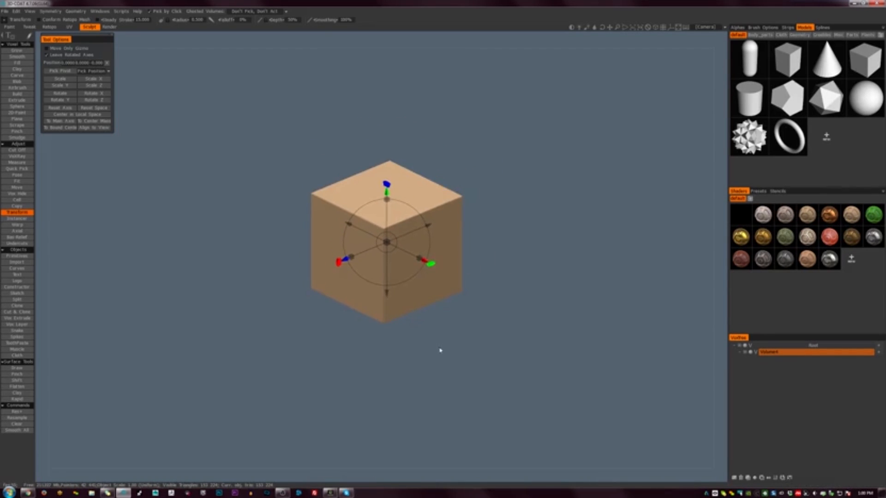
pyautogui.keyDown('alt'); pyautogui.keyDown('shift'); pyautogui.moveTo(441, 350); pyautogui.dragTo(472, 292); pyautogui.keyUp('shift'); pyautogui.keyUp('alt')
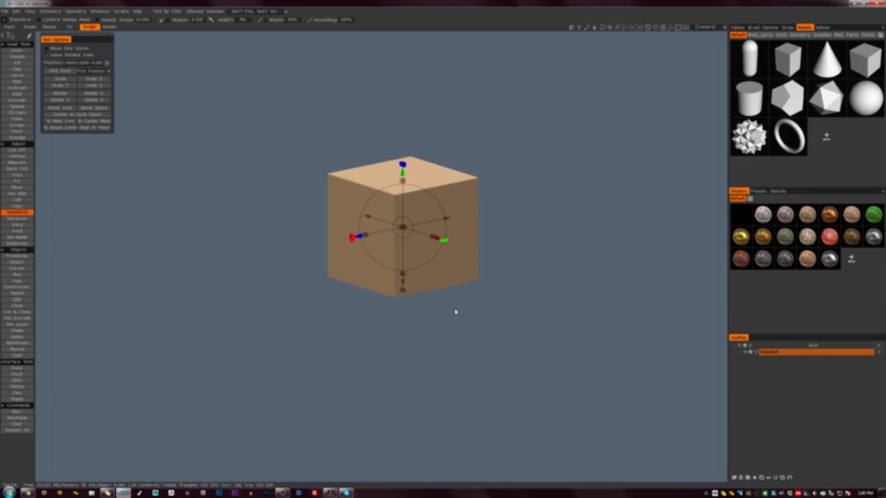
pyautogui.keyDown('alt'); pyautogui.moveTo(461, 299); pyautogui.dragTo(477, 310, button='middle'); pyautogui.keyUp('alt')
pyautogui.keyDown('alt'); pyautogui.keyDown('shift'); pyautogui.moveTo(449, 328); pyautogui.dragTo(462, 315); pyautogui.keyUp('shift'); pyautogui.keyUp('alt')
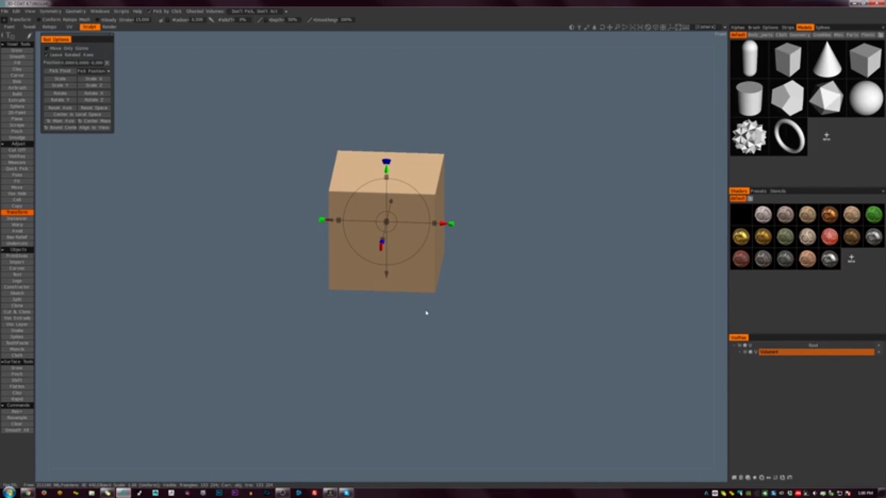
# Enable mirror symmetry across the X axis with the cube in front view
pyautogui.keyDown('alt'); pyautogui.moveTo(453, 322); pyautogui.dragTo(463, 307); pyautogui.keyUp('alt')
pyautogui.press('s')
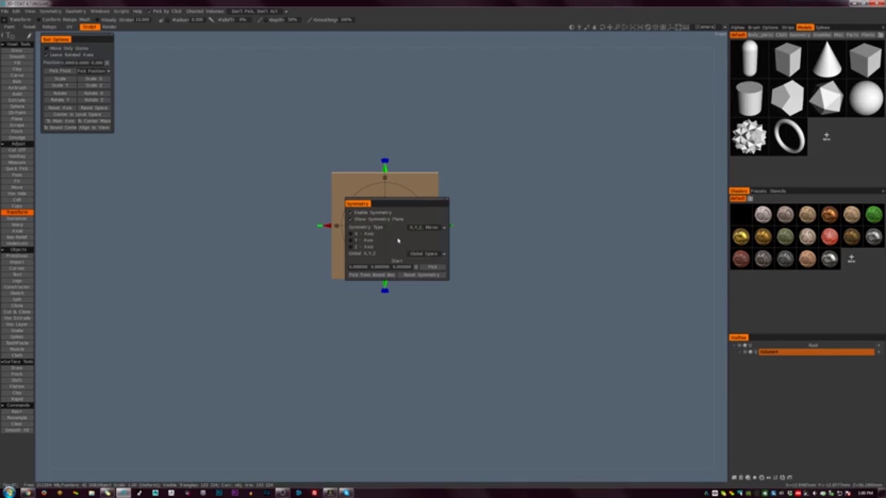
pyautogui.click(356, 235)
pyautogui.keyDown('alt'); pyautogui.moveTo(504, 234); pyautogui.dragTo(464, 170); pyautogui.keyUp('alt')
# Try to split off one side of the cube along an angular outline in the front view
pyautogui.press('k')
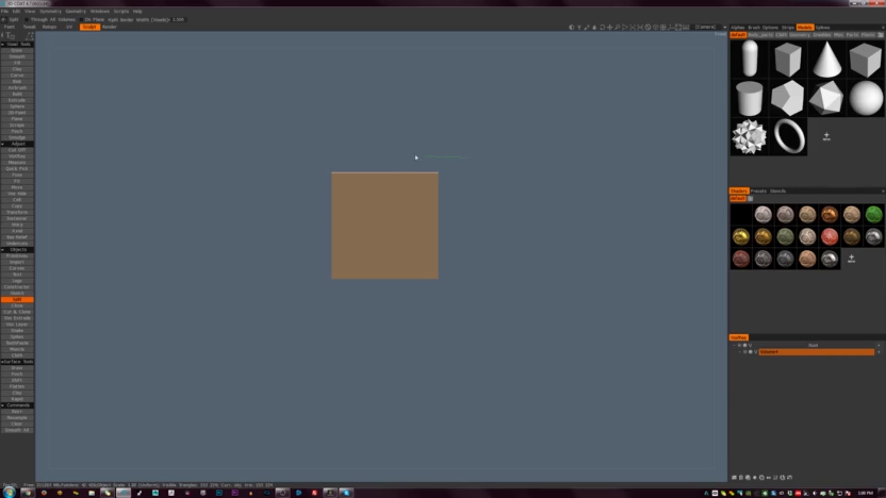
pyautogui.click(416, 157)
pyautogui.click(431, 235)
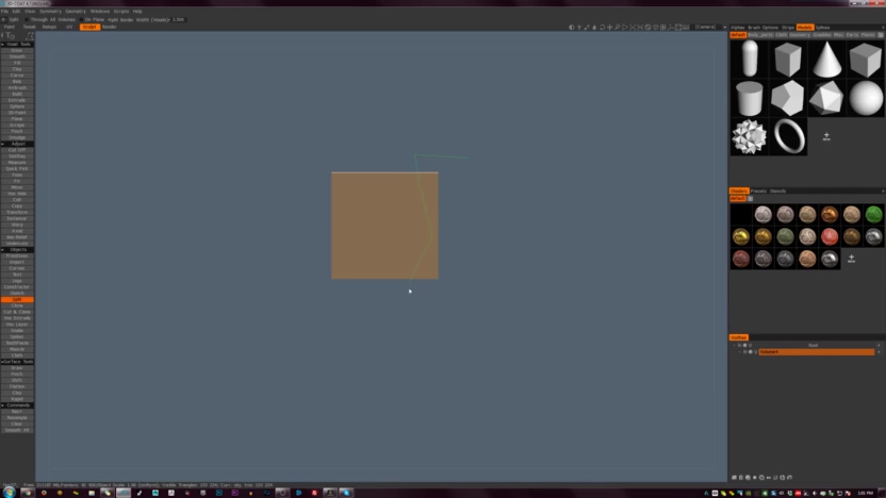
pyautogui.rightClick(469, 161)
pyautogui.moveTo(472, 177)
pyautogui.keyDown('alt'); pyautogui.mouseDown()
pyautogui.moveTo(475, 226)
pyautogui.moveTo(456, 178)
pyautogui.mouseUp(); pyautogui.keyUp('alt')
pyautogui.hotkey('ctrl', 'z')
# Cut off the cube's outer sides with an angular Cut Off outline in front view to taper the top and bottom
pyautogui.press('k')
pyautogui.click(408, 160)
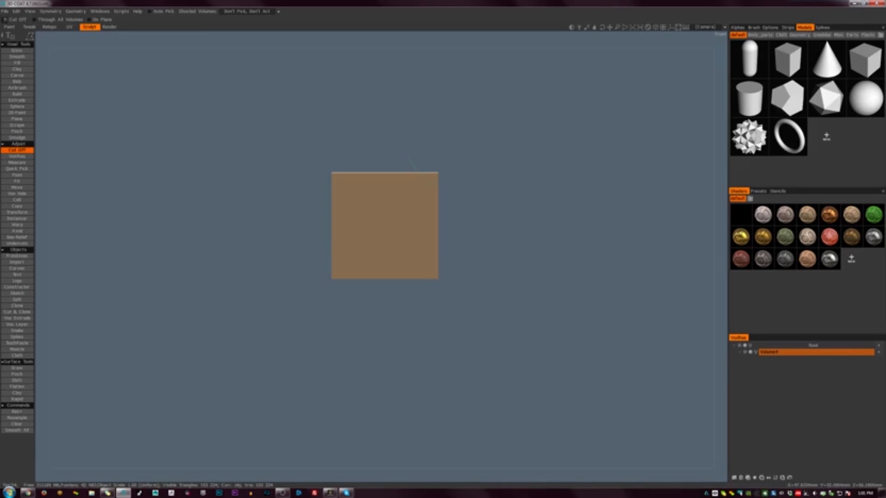
pyautogui.click(409, 309)
pyautogui.click(407, 161)
pyautogui.keyDown('alt'); pyautogui.moveTo(408, 162); pyautogui.dragTo(431, 234); pyautogui.keyUp('alt')
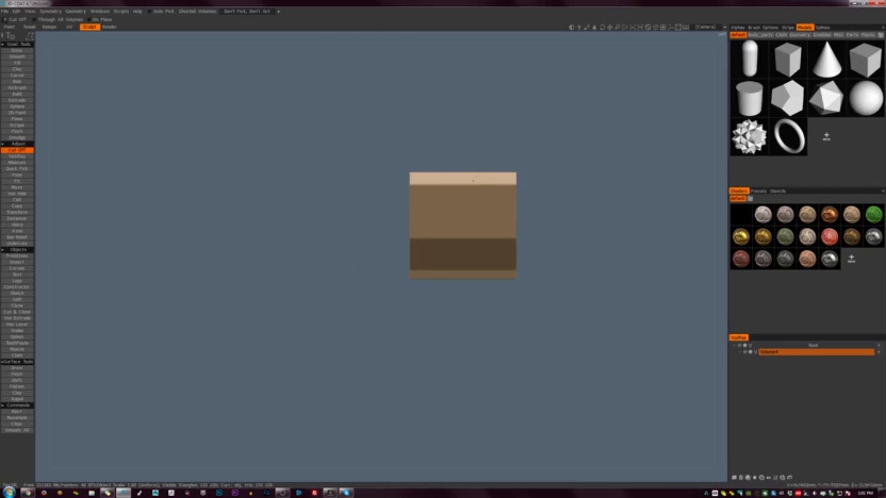
# Pull the block's lower front corner downward with the Move tool to form a chin, and shape the face above it
pyautogui.press('m')
pyautogui.moveTo(421, 200); pyautogui.dragTo(452, 208, button='right')
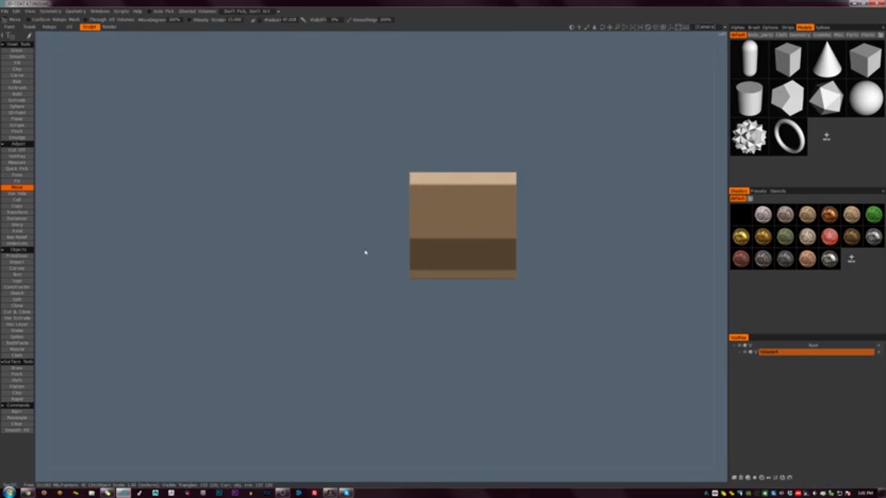
pyautogui.keyDown('alt'); pyautogui.moveTo(364, 253); pyautogui.dragTo(393, 281); pyautogui.keyUp('alt')
pyautogui.moveTo(399, 265); pyautogui.dragTo(415, 265, button='right')
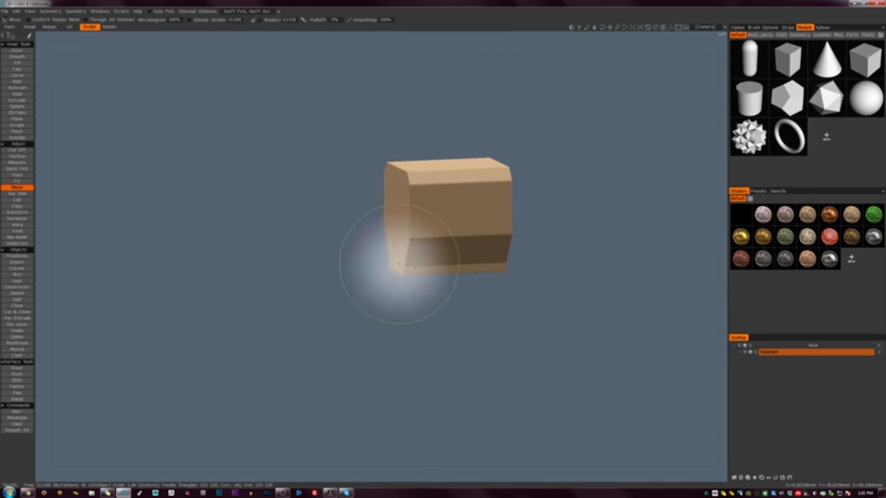
pyautogui.moveTo(400, 262)
pyautogui.mouseDown()
pyautogui.moveTo(395, 252)
pyautogui.moveTo(385, 284)
pyautogui.mouseUp()
pyautogui.moveTo(403, 183)
pyautogui.mouseDown()
pyautogui.moveTo(377, 189)
pyautogui.moveTo(384, 192)
pyautogui.mouseUp()
pyautogui.keyDown('alt'); pyautogui.moveTo(545, 214); pyautogui.dragTo(588, 243); pyautogui.keyUp('alt')
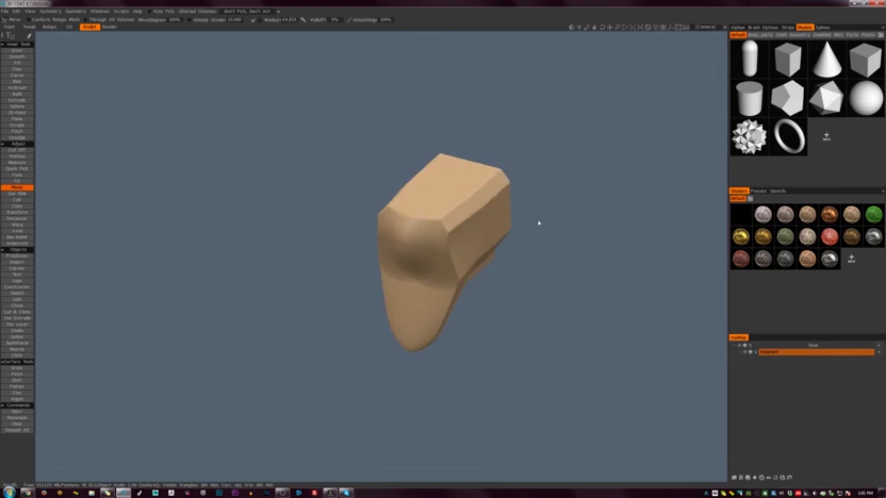
# Shape the back of the head and raise the flat top into a rounded skull with a larger Move brush
pyautogui.moveTo(492, 216)
pyautogui.mouseDown()
pyautogui.moveTo(509, 210)
pyautogui.moveTo(522, 182)
pyautogui.moveTo(484, 180)
pyautogui.moveTo(533, 162)
pyautogui.mouseUp()
pyautogui.hotkey('ctrl', 'z')
pyautogui.moveTo(540, 238)
pyautogui.keyDown('alt'); pyautogui.mouseDown()
pyautogui.moveTo(550, 199)
pyautogui.moveTo(539, 200)
pyautogui.mouseUp(); pyautogui.keyUp('alt')
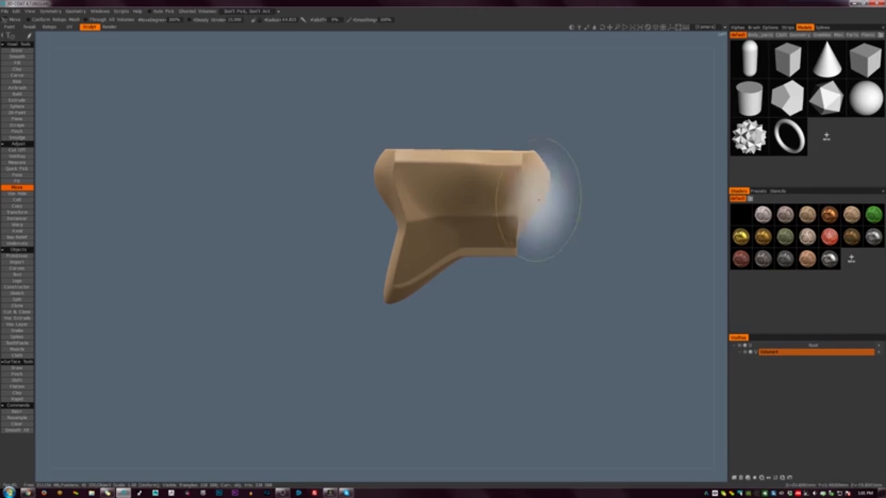
pyautogui.keyDown('alt'); pyautogui.moveTo(506, 110); pyautogui.dragTo(501, 134); pyautogui.keyUp('alt')
pyautogui.moveTo(461, 138); pyautogui.dragTo(474, 139, button='right')
pyautogui.moveTo(462, 140)
pyautogui.mouseDown()
pyautogui.moveTo(479, 117)
pyautogui.moveTo(437, 120)
pyautogui.mouseUp()
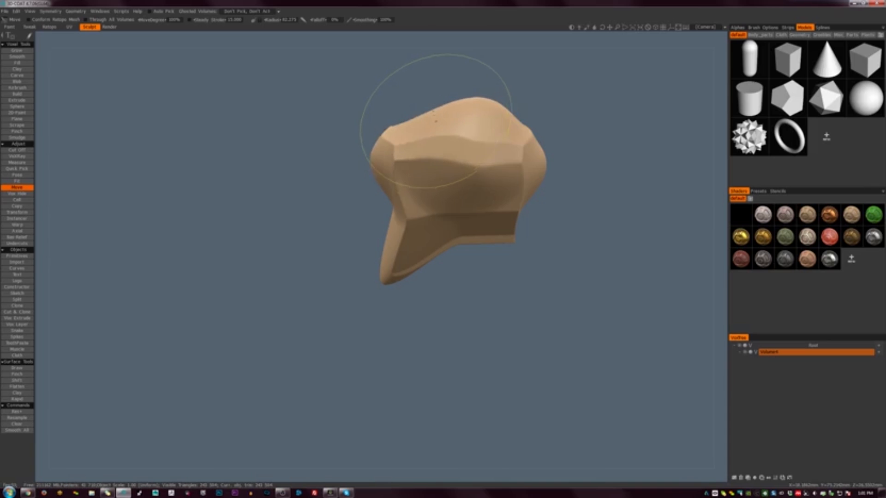
# Pull the rear underside of the head downward with the Move tool to form a neck
pyautogui.moveTo(512, 271)
pyautogui.mouseDown()
pyautogui.moveTo(573, 249)
pyautogui.moveTo(482, 230)
pyautogui.moveTo(469, 204)
pyautogui.moveTo(476, 219)
pyautogui.mouseUp()
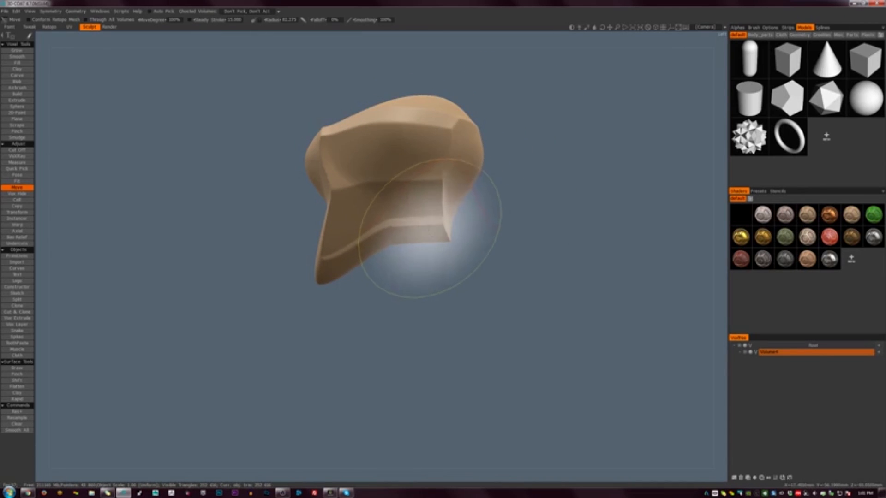
pyautogui.moveTo(429, 227); pyautogui.dragTo(412, 228, button='right')
pyautogui.moveTo(430, 227)
pyautogui.mouseDown()
pyautogui.moveTo(425, 214)
pyautogui.moveTo(419, 271)
pyautogui.moveTo(437, 310)
pyautogui.moveTo(408, 240)
pyautogui.moveTo(385, 310)
pyautogui.moveTo(401, 298)
pyautogui.mouseUp()
pyautogui.moveTo(491, 282)
pyautogui.mouseDown()
pyautogui.moveTo(424, 274)
pyautogui.moveTo(399, 289)
pyautogui.moveTo(397, 312)
pyautogui.mouseUp()
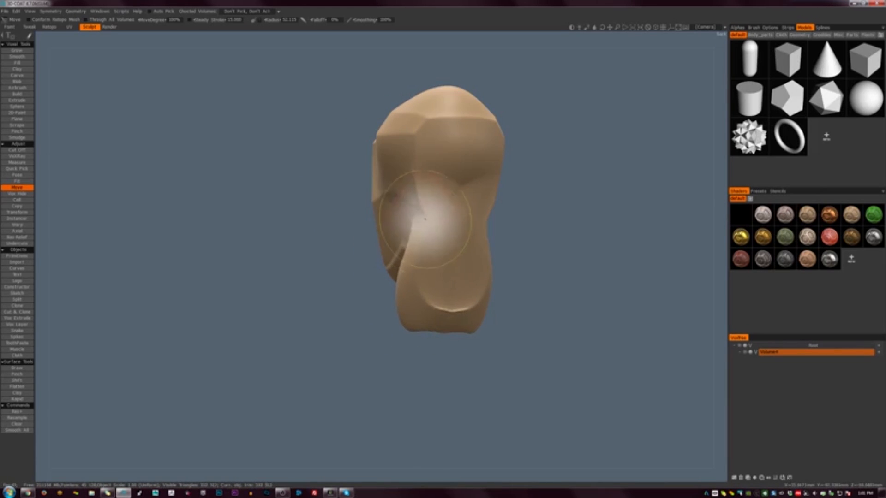
# Shape the sides of the neck and pull its base outward to begin the shoulders
pyautogui.moveTo(421, 228); pyautogui.dragTo(409, 223)
pyautogui.moveTo(409, 303); pyautogui.dragTo(374, 322)
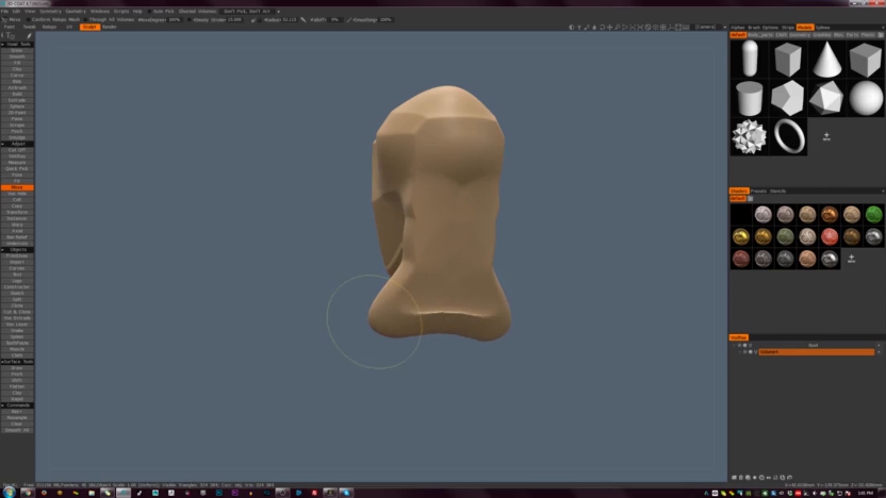
pyautogui.moveTo(362, 361)
pyautogui.mouseDown()
pyautogui.moveTo(479, 376)
pyautogui.moveTo(475, 365)
pyautogui.mouseUp()
pyautogui.moveTo(465, 309)
pyautogui.mouseDown()
pyautogui.moveTo(453, 302)
pyautogui.moveTo(487, 317)
pyautogui.moveTo(474, 315)
pyautogui.mouseUp()
pyautogui.moveTo(455, 260)
pyautogui.mouseDown()
pyautogui.moveTo(476, 255)
pyautogui.moveTo(463, 292)
pyautogui.moveTo(475, 292)
pyautogui.mouseUp()
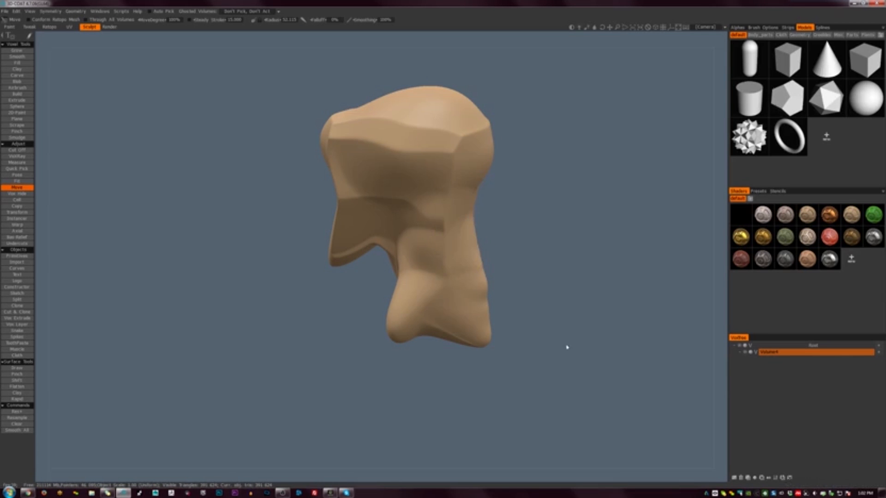
# Pull the base of the neck forward beneath the chin to fill out the upper chest and shoulders
pyautogui.moveTo(565, 348)
pyautogui.mouseDown()
pyautogui.moveTo(627, 353)
pyautogui.moveTo(460, 339)
pyautogui.mouseUp()
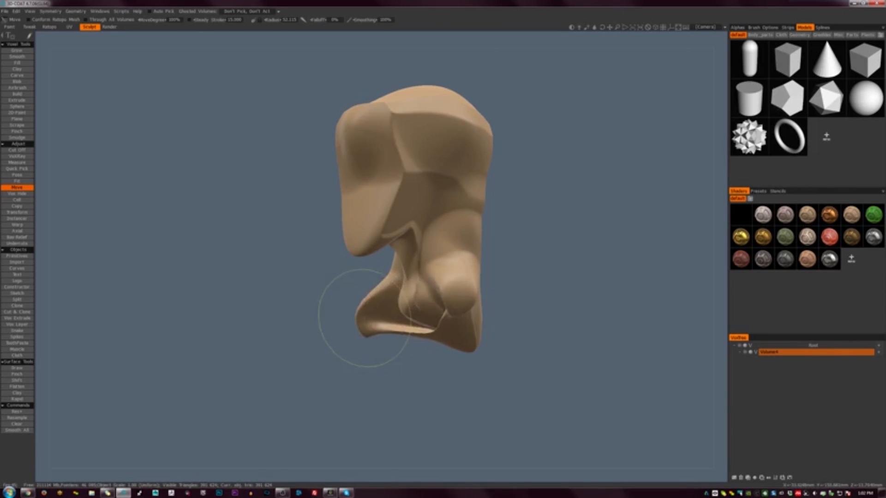
pyautogui.moveTo(428, 378)
pyautogui.mouseDown()
pyautogui.moveTo(455, 411)
pyautogui.moveTo(589, 410)
pyautogui.moveTo(410, 339)
pyautogui.mouseUp()
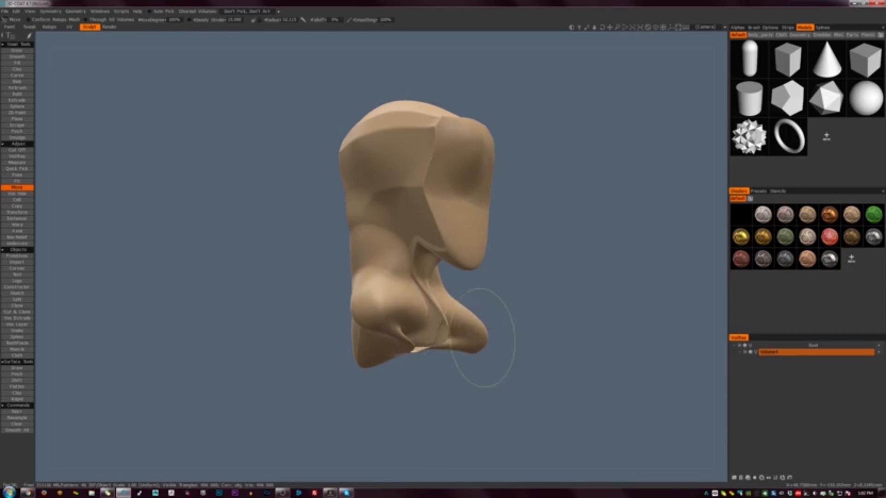
pyautogui.moveTo(490, 346)
pyautogui.mouseDown()
pyautogui.moveTo(538, 364)
pyautogui.moveTo(586, 360)
pyautogui.moveTo(534, 348)
pyautogui.moveTo(538, 329)
pyautogui.mouseUp()
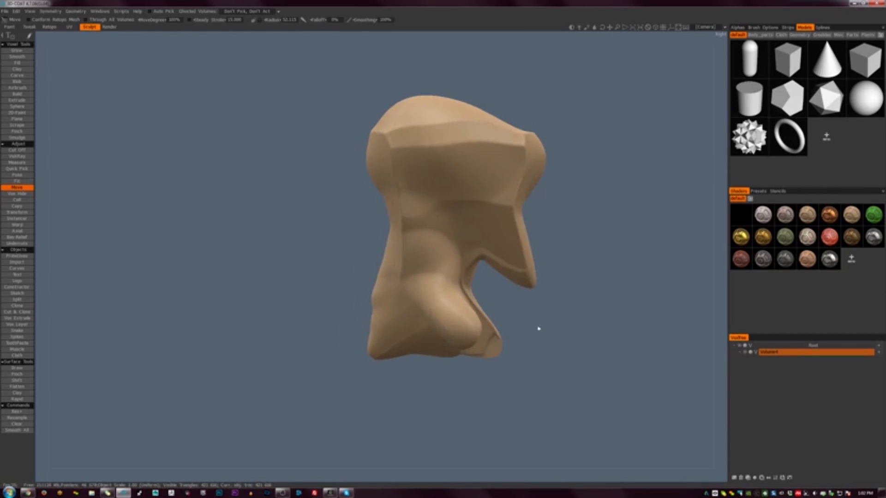
# Cut off the underside of the neck and shoulders along a slanted line in side view
pyautogui.press('k')
pyautogui.click(490, 301)
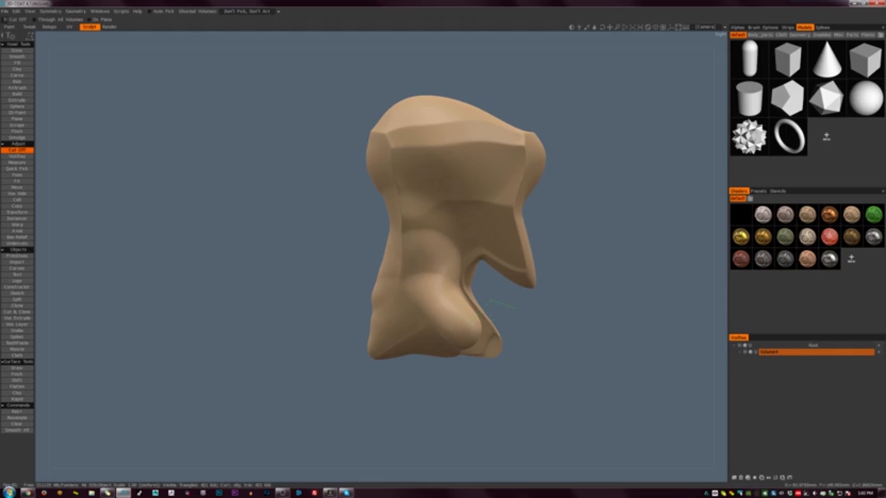
pyautogui.click(349, 265)
pyautogui.click(517, 312)
pyautogui.moveTo(520, 350); pyautogui.dragTo(478, 351)
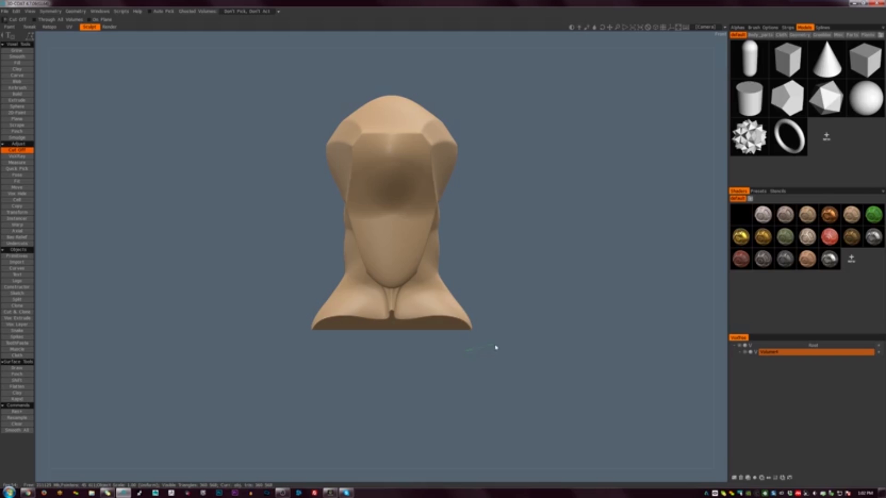
# Cut off the excess volume along the outer sides of the neck above the shoulders in front view
pyautogui.click(461, 199)
pyautogui.click(552, 260)
pyautogui.moveTo(552, 261); pyautogui.dragTo(463, 277)
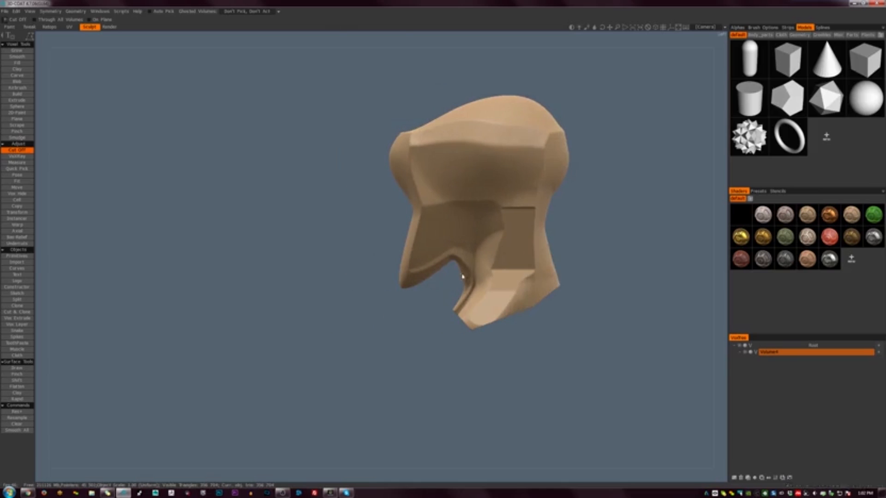
# Pull the upper back of the skull slightly outward with the Move tool in side view
pyautogui.press('m')
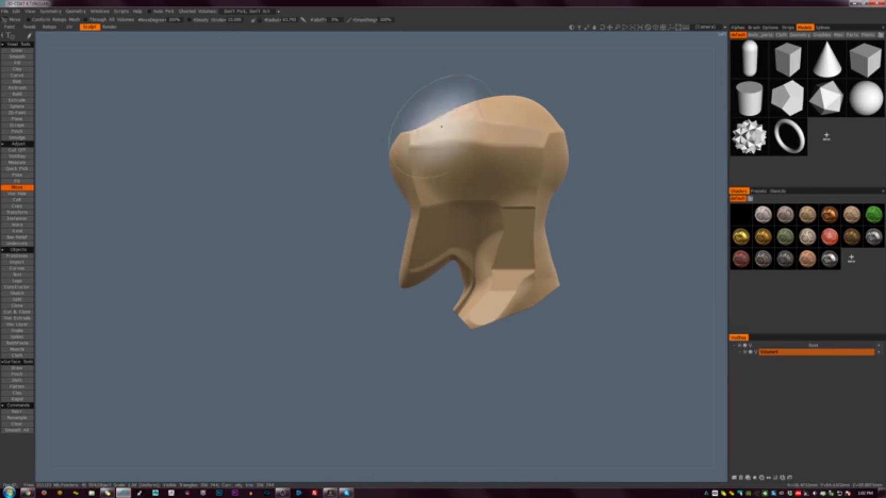
pyautogui.moveTo(562, 142); pyautogui.dragTo(575, 138)
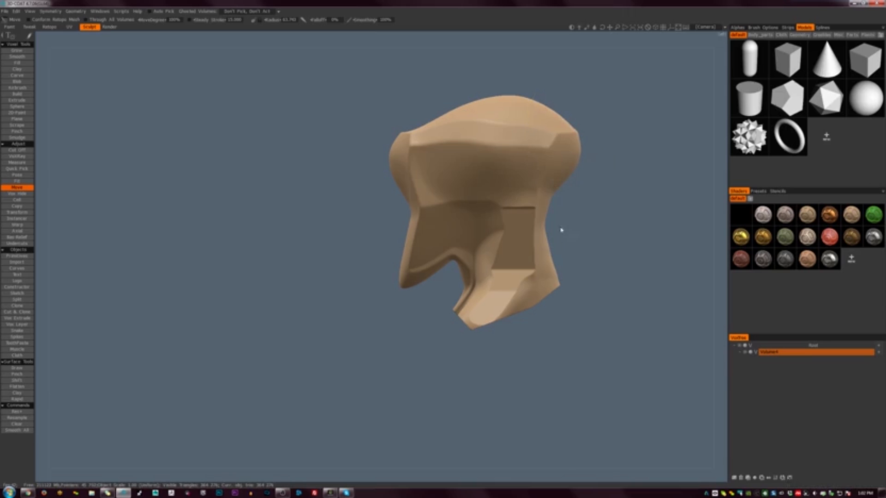
pyautogui.moveTo(568, 247)
pyautogui.mouseDown()
pyautogui.moveTo(653, 264)
pyautogui.moveTo(662, 275)
pyautogui.mouseUp()
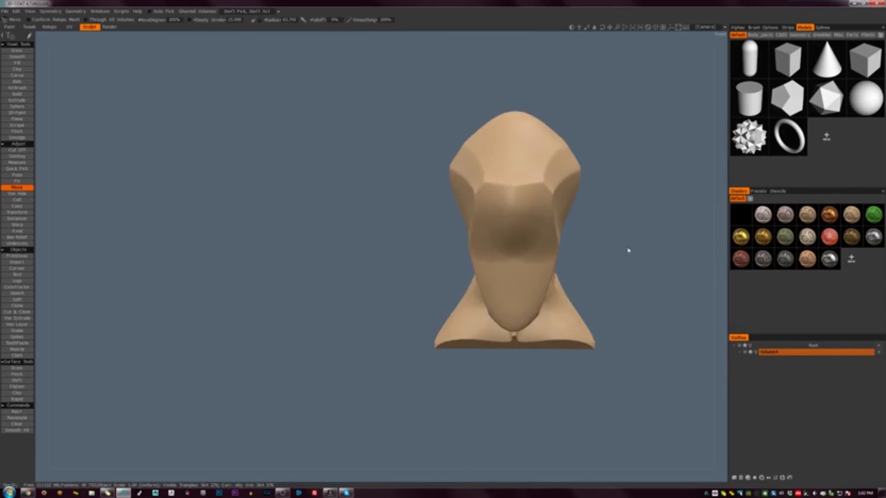
# Pull the shoulders outward and down with the Move tool, working from three-quarter and side views
pyautogui.moveTo(630, 252); pyautogui.dragTo(534, 250, button='middle')
pyautogui.moveTo(534, 250)
pyautogui.mouseDown()
pyautogui.moveTo(526, 263)
pyautogui.moveTo(498, 240)
pyautogui.mouseUp()
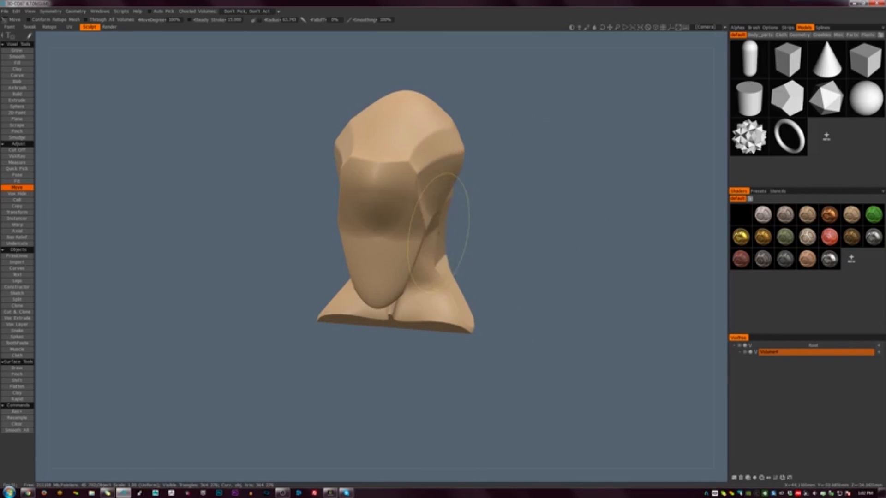
pyautogui.moveTo(455, 198); pyautogui.dragTo(445, 190)
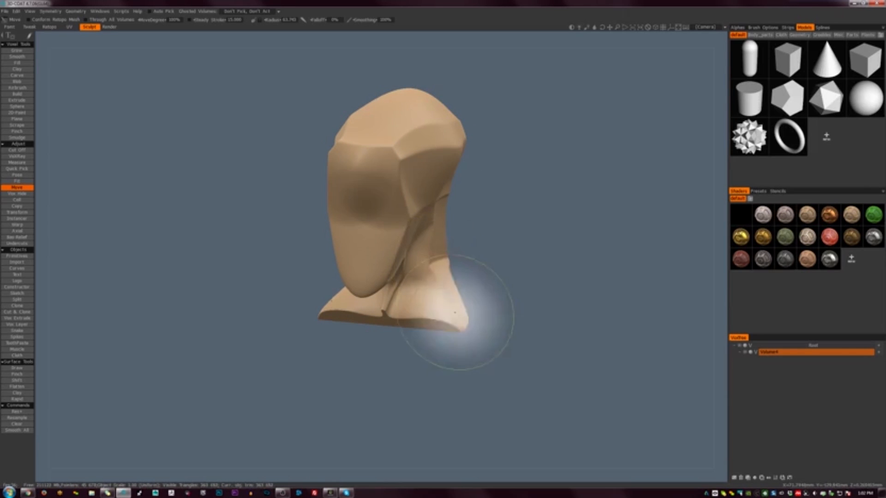
pyautogui.moveTo(464, 299)
pyautogui.mouseDown()
pyautogui.moveTo(489, 321)
pyautogui.moveTo(457, 321)
pyautogui.mouseUp()
pyautogui.moveTo(530, 309); pyautogui.dragTo(472, 297)
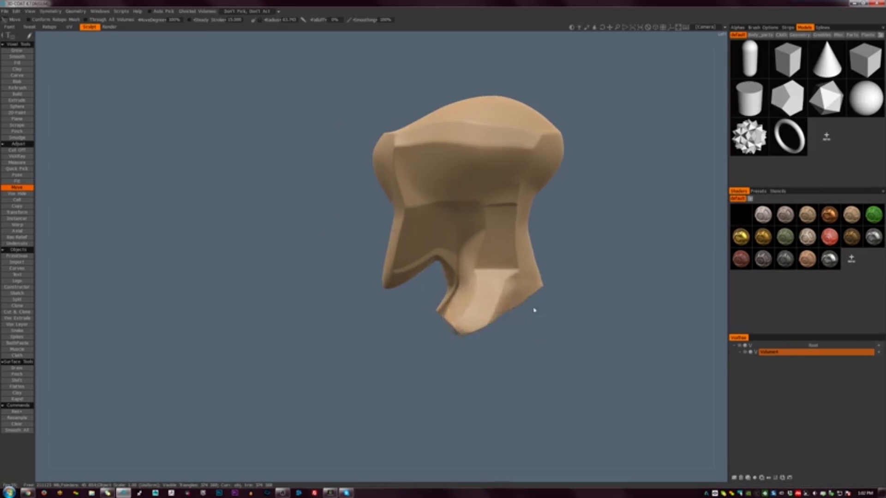
pyautogui.moveTo(533, 308)
pyautogui.mouseDown()
pyautogui.moveTo(515, 303)
pyautogui.moveTo(531, 298)
pyautogui.moveTo(506, 316)
pyautogui.mouseUp()
pyautogui.moveTo(444, 302)
pyautogui.mouseDown()
pyautogui.moveTo(454, 345)
pyautogui.moveTo(572, 384)
pyautogui.moveTo(610, 386)
pyautogui.mouseUp()
# Cut off the pointed outer ends of the shoulders along a slanted line in front view
pyautogui.press('KP_2')
pyautogui.press('k')
pyautogui.click(523, 276)
pyautogui.click(483, 291)
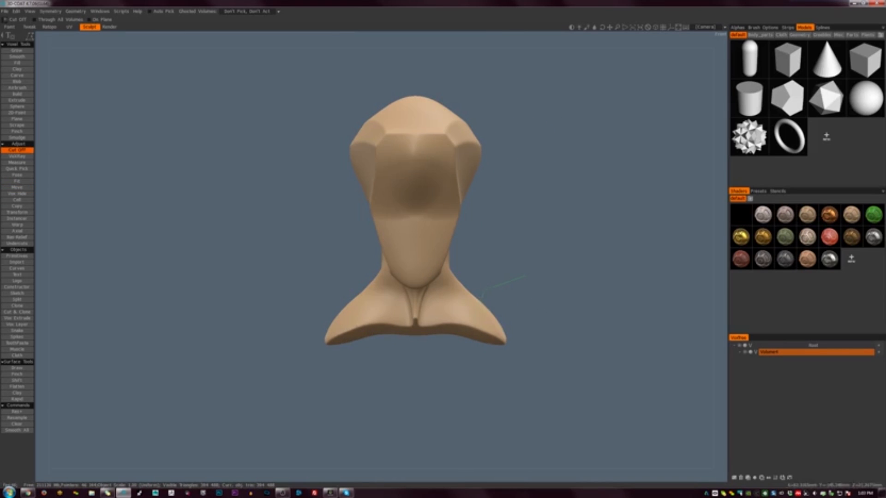
pyautogui.click(470, 326)
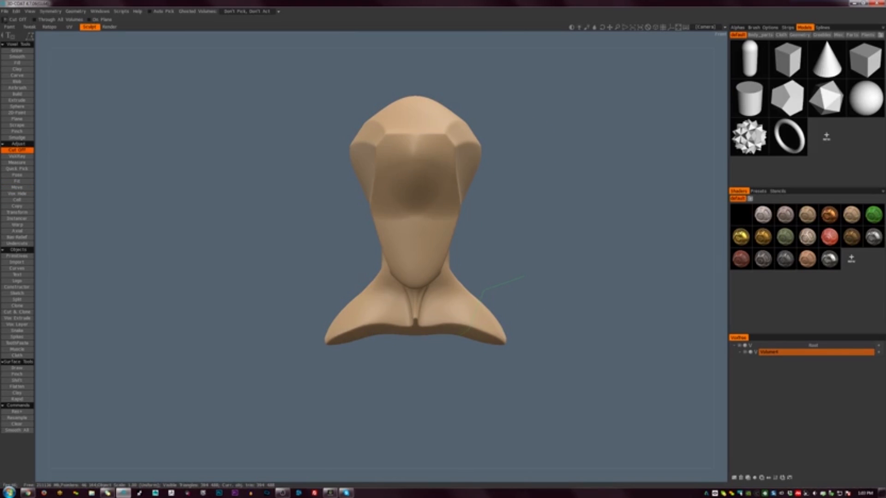
pyautogui.click(526, 279)
# Cut off the tip of the chin in side view to give it a flat bottom
pyautogui.moveTo(519, 327)
pyautogui.mouseDown()
pyautogui.moveTo(421, 332)
pyautogui.moveTo(461, 282)
pyautogui.mouseUp()
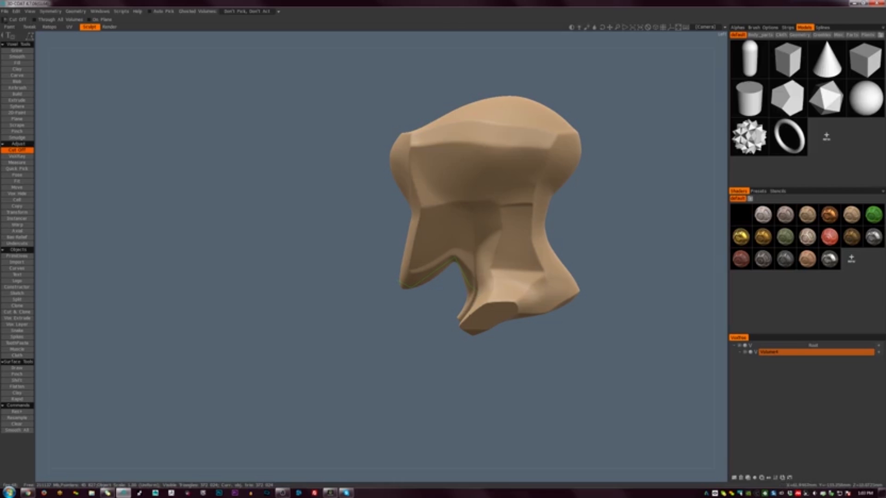
pyautogui.click(396, 284)
pyautogui.keyDown('alt'); pyautogui.moveTo(401, 313); pyautogui.dragTo(510, 320); pyautogui.keyUp('alt')
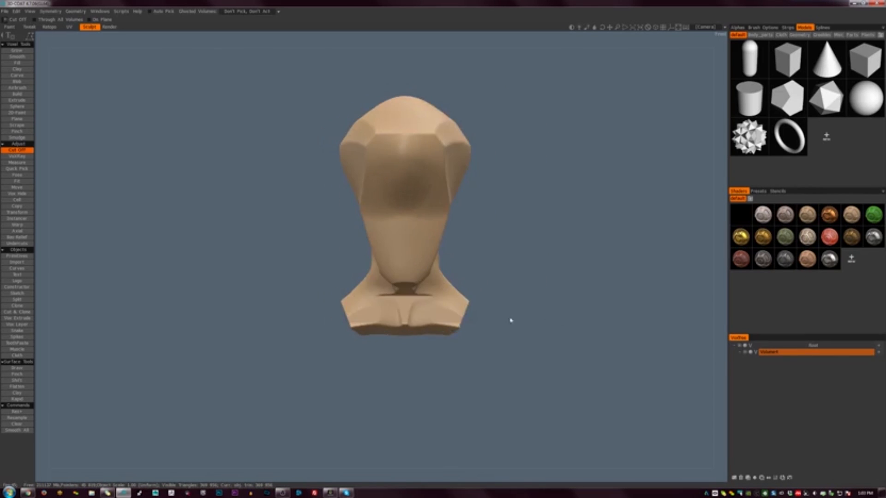
pyautogui.keyDown('alt'); pyautogui.moveTo(544, 277); pyautogui.dragTo(483, 330); pyautogui.keyUp('alt')
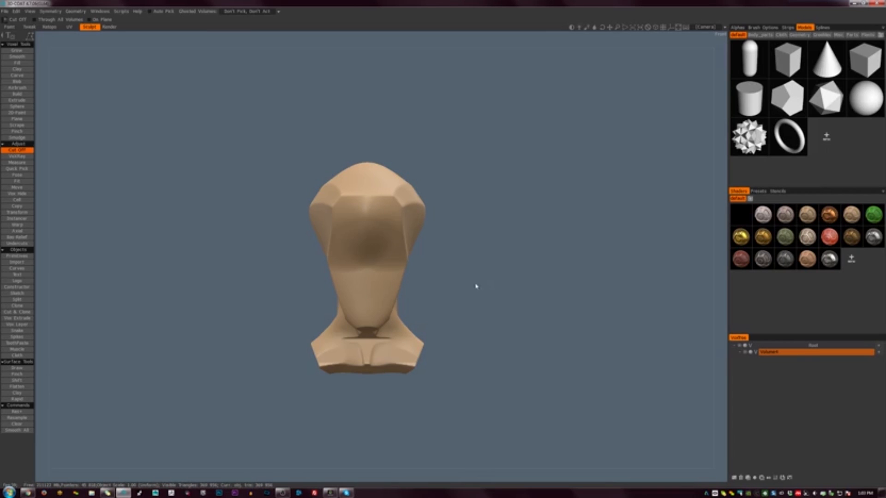
# Nudge the throat corner beneath the jaw with the Move tool in side view
pyautogui.moveTo(464, 287)
pyautogui.mouseDown(button='middle')
pyautogui.moveTo(486, 227)
pyautogui.moveTo(482, 300)
pyautogui.moveTo(395, 298)
pyautogui.moveTo(433, 263)
pyautogui.mouseUp(button='middle')
pyautogui.press('m')
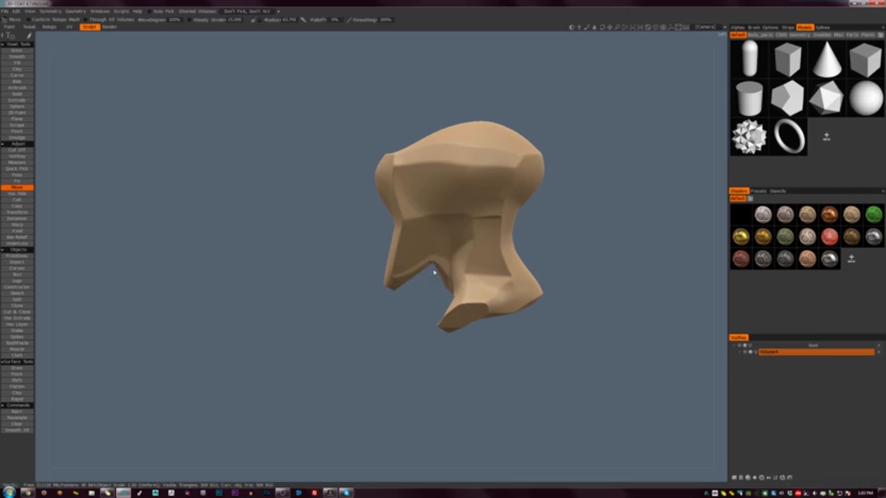
pyautogui.moveTo(441, 259); pyautogui.dragTo(442, 264)
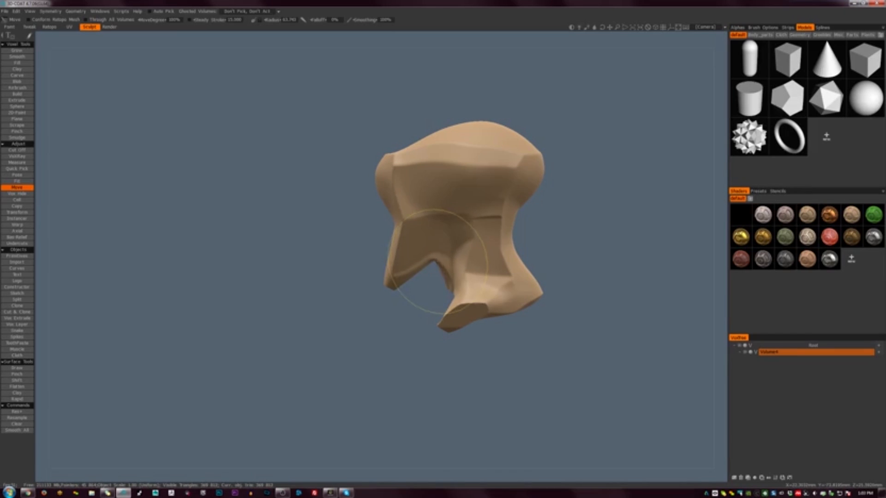
pyautogui.moveTo(442, 264); pyautogui.dragTo(447, 260, button='right')
pyautogui.moveTo(446, 260); pyautogui.dragTo(441, 258)
# Push the back of the neck inward with the Move tool in side view
pyautogui.moveTo(521, 211)
pyautogui.mouseDown(button='right')
pyautogui.moveTo(535, 212)
pyautogui.moveTo(520, 209)
pyautogui.mouseUp(button='right')
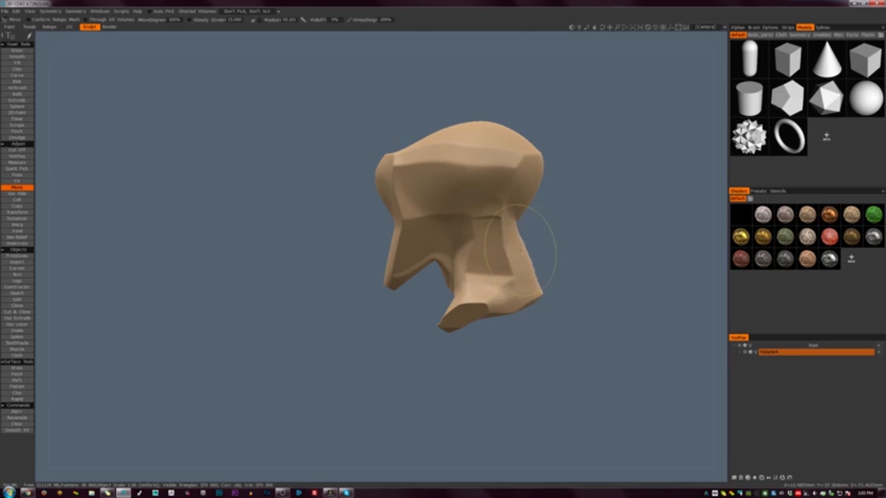
pyautogui.moveTo(519, 249); pyautogui.dragTo(514, 247)
pyautogui.moveTo(513, 246); pyautogui.dragTo(511, 246, button='right')
pyautogui.moveTo(518, 248)
pyautogui.mouseDown()
pyautogui.moveTo(527, 249)
pyautogui.moveTo(477, 254)
pyautogui.moveTo(402, 299)
pyautogui.moveTo(530, 293)
pyautogui.mouseUp()
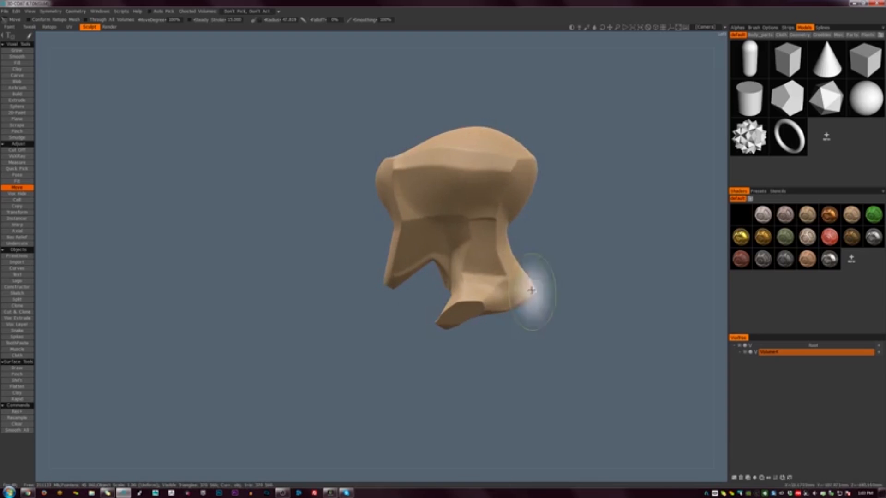
# Pull the corner where the jaw meets the throat downward with the Move tool in side view
pyautogui.moveTo(587, 249)
pyautogui.keyDown('alt'); pyautogui.mouseDown()
pyautogui.moveTo(685, 248)
pyautogui.moveTo(579, 255)
pyautogui.moveTo(548, 267)
pyautogui.mouseUp(); pyautogui.keyUp('alt')
pyautogui.keyDown('alt'); pyautogui.moveTo(548, 267); pyautogui.dragTo(524, 287, button='right'); pyautogui.keyUp('alt')
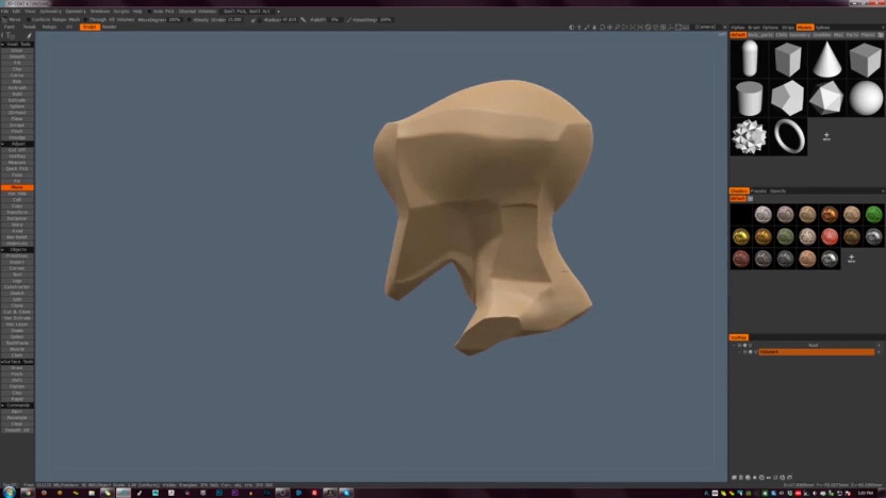
pyautogui.keyDown('alt'); pyautogui.moveTo(523, 287); pyautogui.dragTo(397, 293, button='middle'); pyautogui.keyUp('alt')
pyautogui.keyDown('alt'); pyautogui.moveTo(313, 329); pyautogui.dragTo(326, 300, button='right'); pyautogui.keyUp('alt')
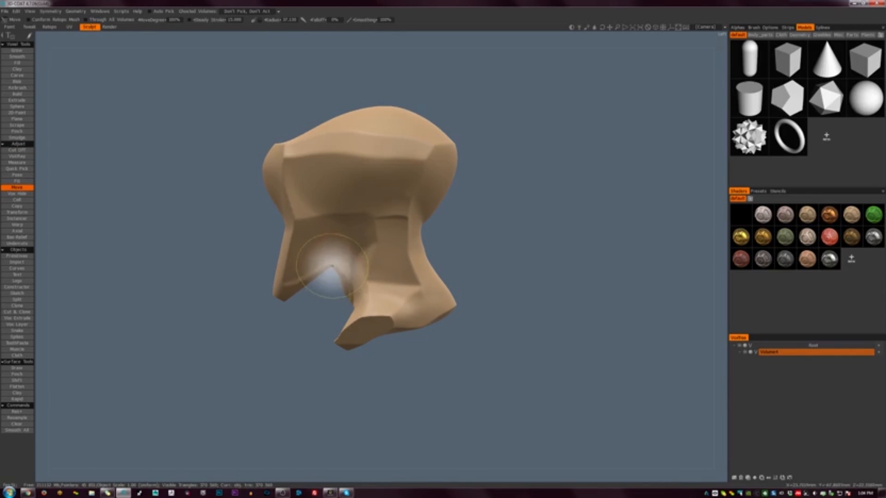
pyautogui.keyDown('shift'); pyautogui.moveTo(330, 268); pyautogui.dragTo(327, 273); pyautogui.keyUp('shift')
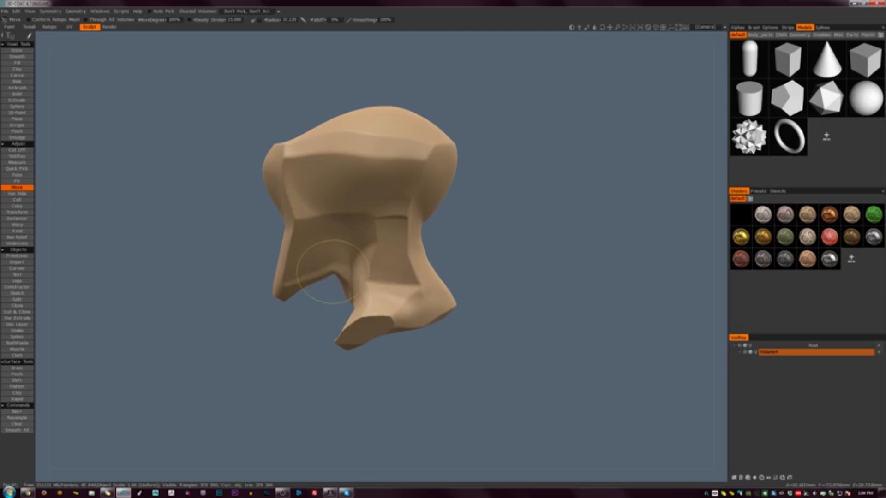
pyautogui.moveTo(293, 316)
pyautogui.mouseDown()
pyautogui.moveTo(458, 326)
pyautogui.moveTo(293, 330)
pyautogui.mouseUp()
# Reshape the sides of the face and cheeks with an enlarged Move brush to soften their planes
pyautogui.moveTo(294, 330); pyautogui.dragTo(461, 284, button='right')
pyautogui.moveTo(461, 283); pyautogui.dragTo(599, 274, button='middle')
pyautogui.moveTo(402, 205)
pyautogui.mouseDown(button='right')
pyautogui.moveTo(413, 199)
pyautogui.moveTo(421, 214)
pyautogui.mouseUp(button='right')
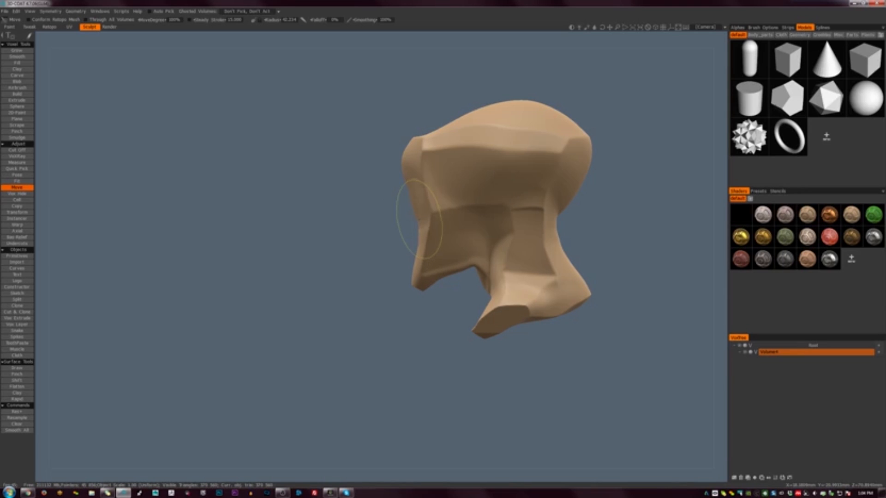
pyautogui.moveTo(350, 297)
pyautogui.mouseDown()
pyautogui.moveTo(514, 302)
pyautogui.moveTo(450, 292)
pyautogui.moveTo(429, 272)
pyautogui.mouseUp()
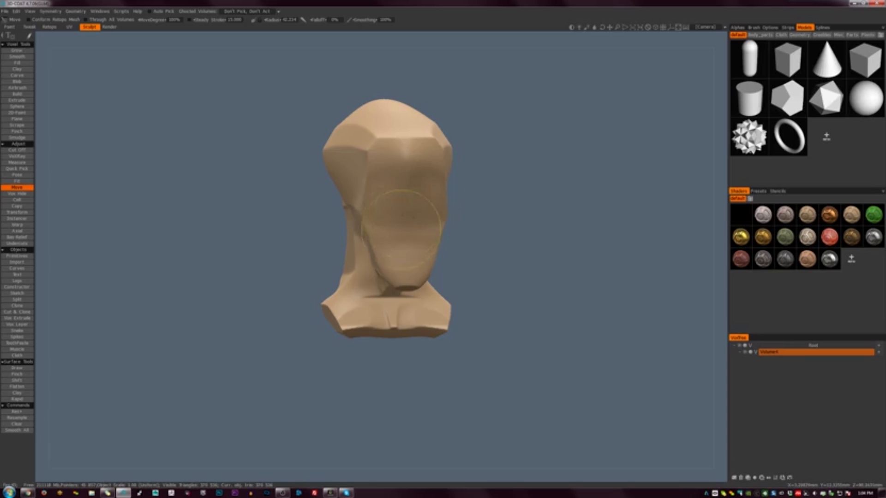
pyautogui.moveTo(512, 247)
pyautogui.mouseDown()
pyautogui.moveTo(461, 262)
pyautogui.moveTo(503, 253)
pyautogui.moveTo(447, 211)
pyautogui.moveTo(438, 190)
pyautogui.moveTo(468, 186)
pyautogui.mouseUp()
pyautogui.moveTo(600, 230)
pyautogui.mouseDown()
pyautogui.moveTo(644, 211)
pyautogui.moveTo(595, 241)
pyautogui.moveTo(593, 229)
pyautogui.moveTo(531, 207)
pyautogui.moveTo(484, 218)
pyautogui.mouseUp()
pyautogui.moveTo(521, 225)
pyautogui.mouseDown()
pyautogui.moveTo(613, 220)
pyautogui.moveTo(639, 247)
pyautogui.moveTo(540, 231)
pyautogui.moveTo(522, 259)
pyautogui.moveTo(392, 346)
pyautogui.moveTo(466, 261)
pyautogui.mouseUp()
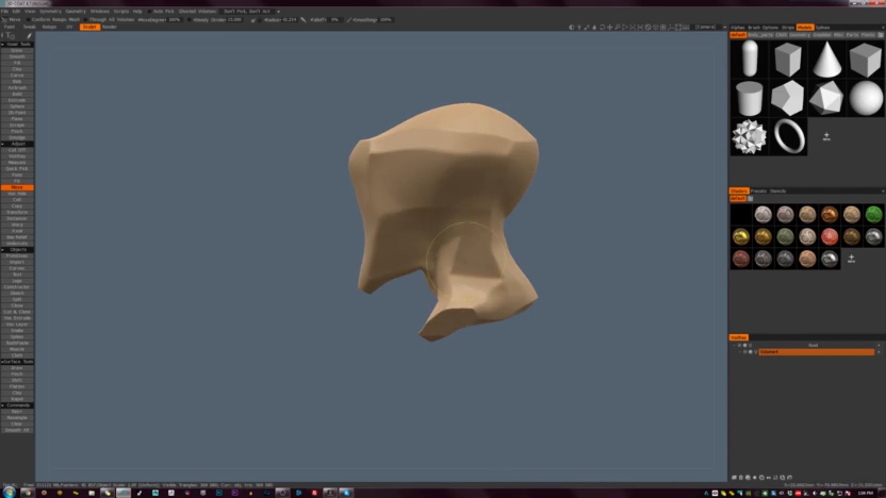
# Cut off the bulging underside of the shoulders and chest along a curved line in side view
pyautogui.moveTo(486, 361); pyautogui.dragTo(513, 356)
pyautogui.press('c')
pyautogui.moveTo(563, 284); pyautogui.dragTo(527, 299)
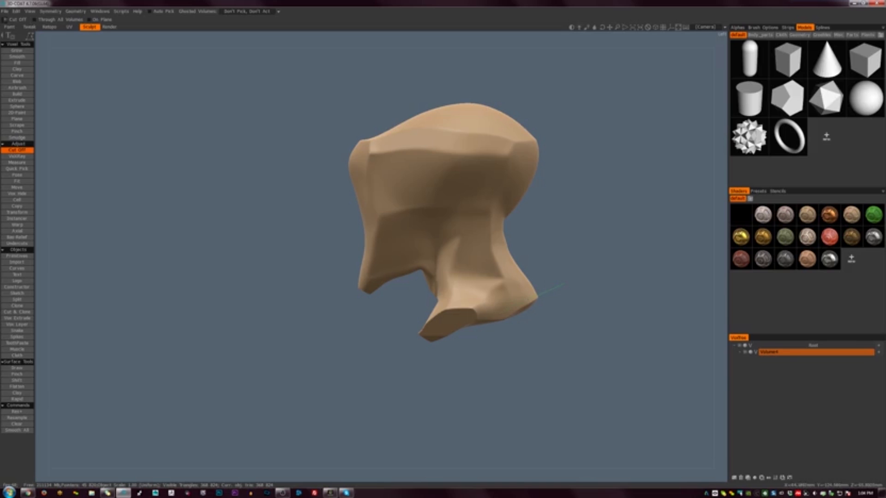
pyautogui.moveTo(452, 319); pyautogui.dragTo(413, 351)
pyautogui.moveTo(566, 286); pyautogui.dragTo(565, 285)
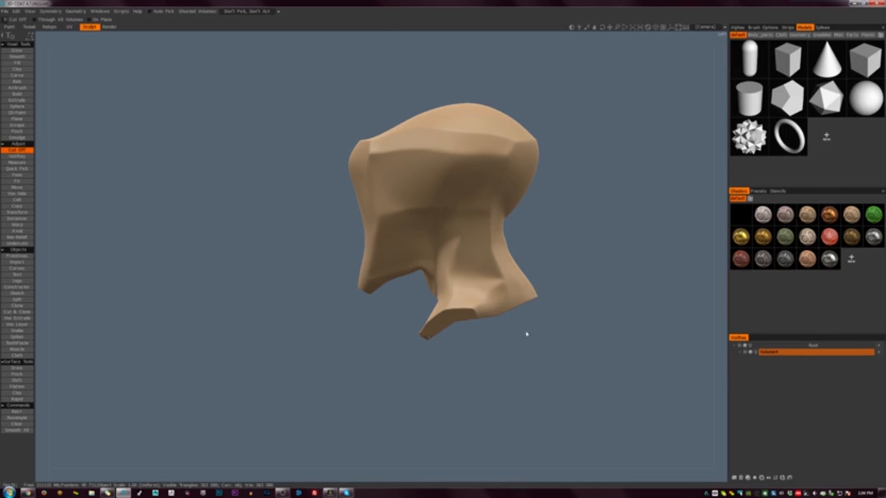
# Raise the corner under the jaw and pull the front of the throat forward with a smaller Move brush
pyautogui.moveTo(526, 333)
pyautogui.mouseDown()
pyautogui.moveTo(566, 327)
pyautogui.moveTo(528, 346)
pyautogui.moveTo(532, 352)
pyautogui.moveTo(482, 392)
pyautogui.moveTo(505, 383)
pyautogui.moveTo(475, 358)
pyautogui.moveTo(433, 400)
pyautogui.moveTo(466, 397)
pyautogui.mouseUp()
pyautogui.moveTo(456, 366)
pyautogui.mouseDown()
pyautogui.moveTo(507, 403)
pyautogui.moveTo(481, 347)
pyautogui.moveTo(477, 360)
pyautogui.mouseUp()
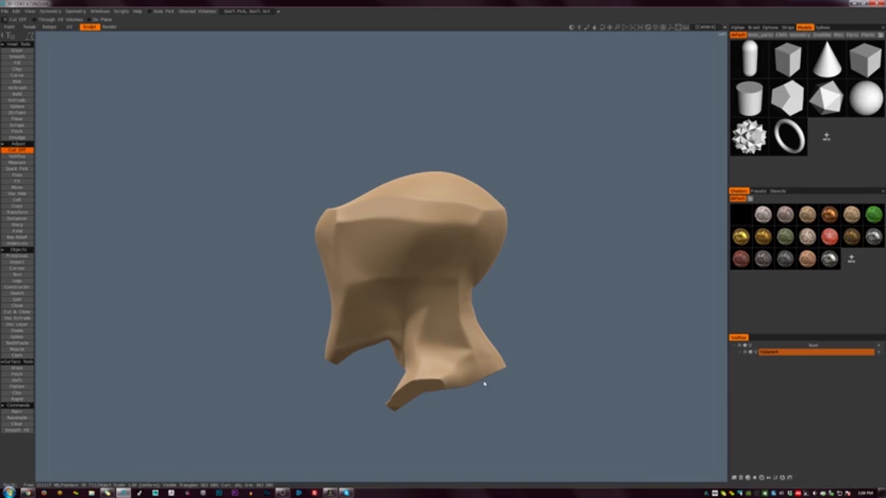
pyautogui.moveTo(551, 314); pyautogui.dragTo(538, 219, button='middle')
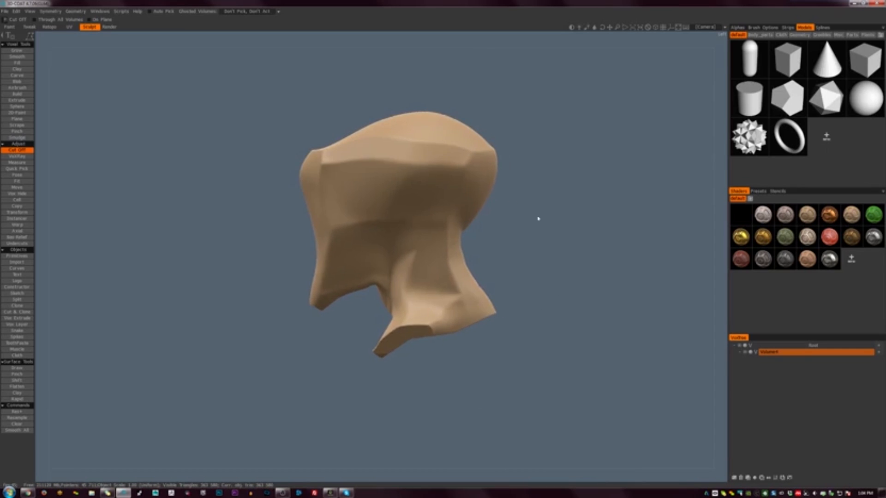
pyautogui.moveTo(538, 219); pyautogui.dragTo(562, 251, button='right')
pyautogui.moveTo(562, 251); pyautogui.dragTo(552, 293, button='middle')
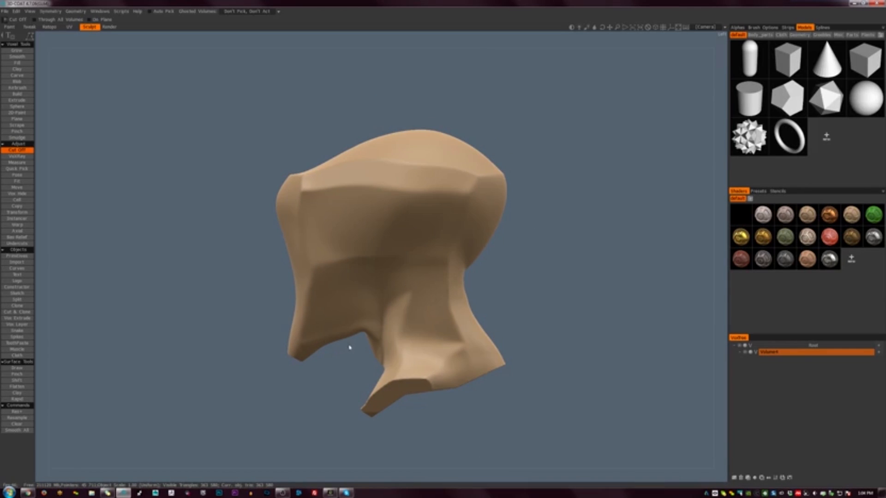
pyautogui.press('m')
pyautogui.moveTo(353, 333); pyautogui.dragTo(361, 325)
pyautogui.moveTo(363, 329); pyautogui.dragTo(350, 325, button='right')
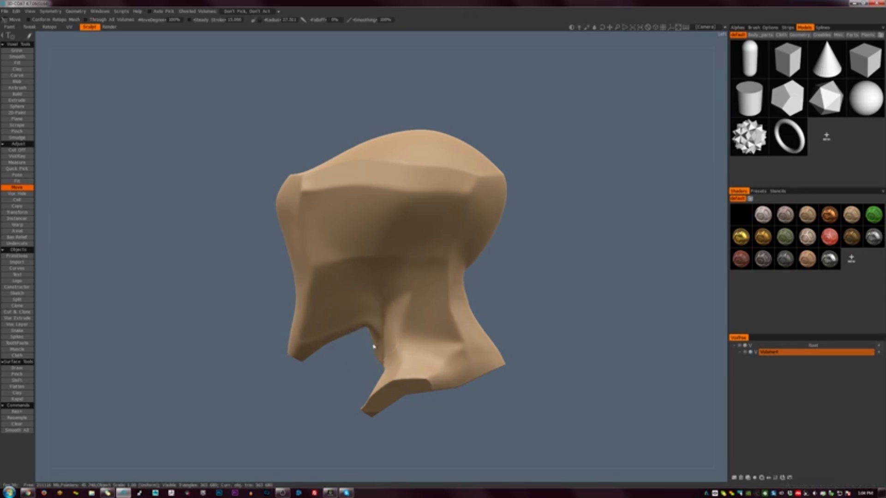
pyautogui.moveTo(370, 338); pyautogui.dragTo(367, 339)
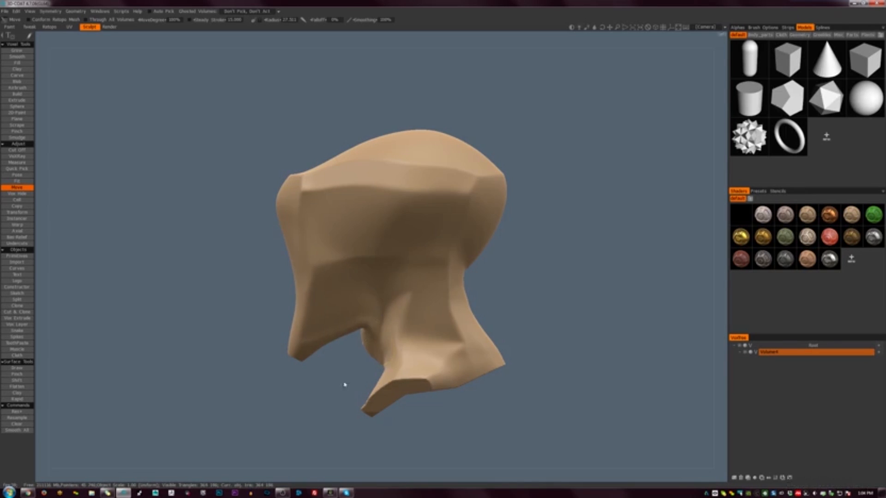
# Cut off the lower side edges of the jaw with the Cut Off tool, viewed from below
pyautogui.moveTo(344, 385)
pyautogui.mouseDown()
pyautogui.moveTo(457, 366)
pyautogui.moveTo(421, 310)
pyautogui.moveTo(443, 332)
pyautogui.moveTo(476, 340)
pyautogui.moveTo(496, 331)
pyautogui.mouseUp()
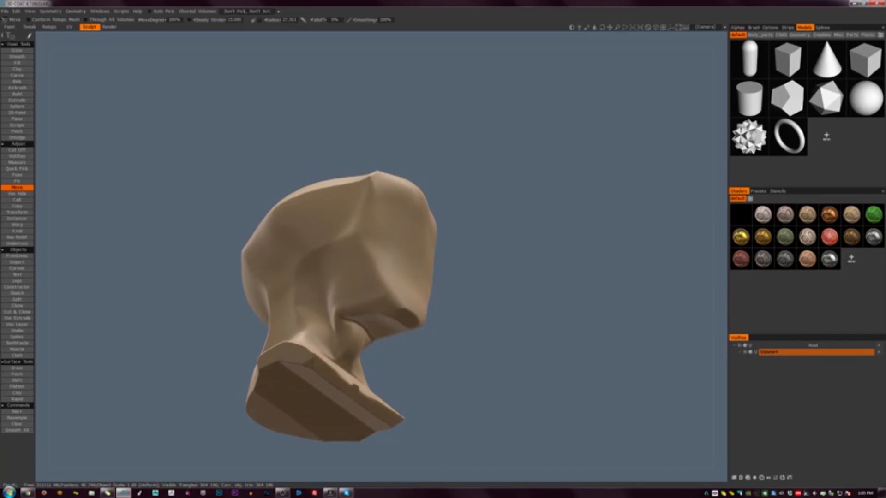
pyautogui.press('k')
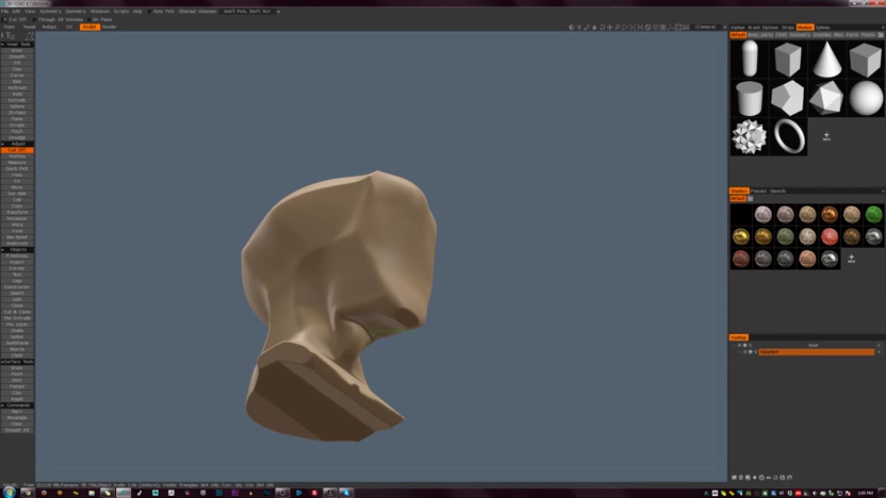
pyautogui.moveTo(415, 337)
pyautogui.keyDown('alt'); pyautogui.mouseDown()
pyautogui.moveTo(449, 399)
pyautogui.moveTo(518, 415)
pyautogui.moveTo(319, 380)
pyautogui.moveTo(292, 386)
pyautogui.moveTo(423, 391)
pyautogui.moveTo(450, 290)
pyautogui.mouseUp(); pyautogui.keyUp('alt')
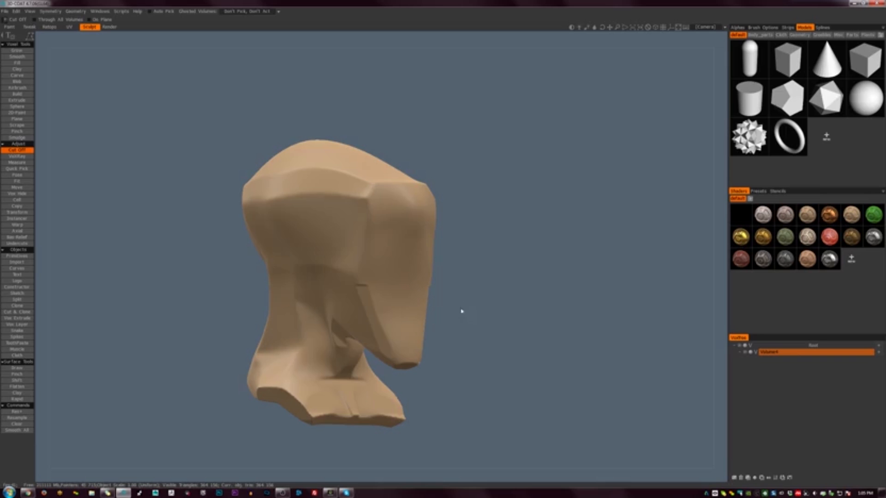
# Cut small bevels into the side edges of the face at the temples from a three-quarter view
pyautogui.moveTo(461, 311)
pyautogui.keyDown('alt'); pyautogui.mouseDown()
pyautogui.moveTo(489, 302)
pyautogui.moveTo(466, 296)
pyautogui.mouseUp(); pyautogui.keyUp('alt')
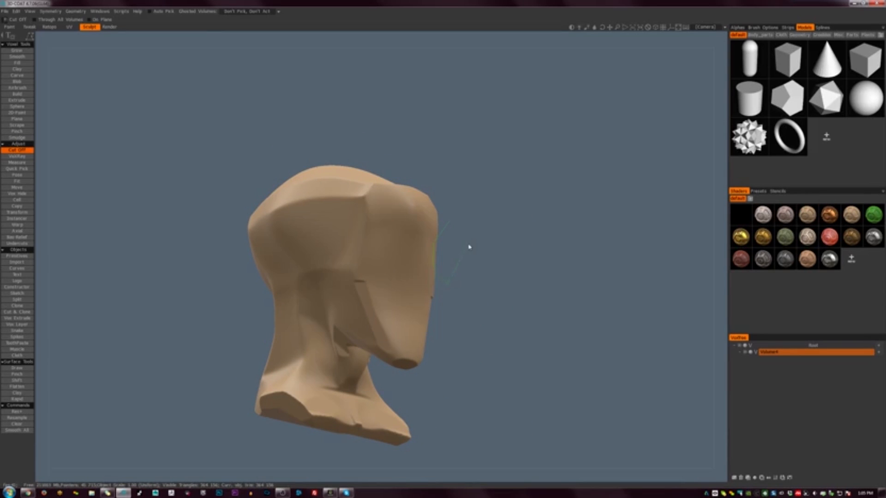
pyautogui.moveTo(470, 248)
pyautogui.keyDown('alt'); pyautogui.mouseDown()
pyautogui.moveTo(437, 324)
pyautogui.moveTo(360, 281)
pyautogui.moveTo(392, 286)
pyautogui.moveTo(415, 273)
pyautogui.mouseUp(); pyautogui.keyUp('alt')
pyautogui.keyDown('alt'); pyautogui.moveTo(470, 240); pyautogui.dragTo(478, 273, button='right'); pyautogui.keyUp('alt')
pyautogui.keyDown('alt'); pyautogui.moveTo(478, 273); pyautogui.dragTo(471, 246, button='middle'); pyautogui.keyUp('alt')
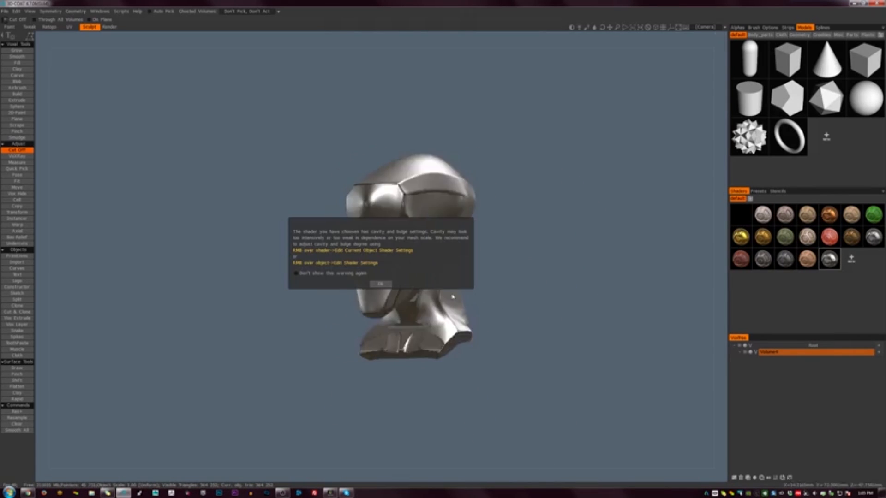
# Apply the shiny silver metal shader to the head volume and dismiss the cavity settings warning
pyautogui.keyDown('alt'); pyautogui.moveTo(535, 307); pyautogui.dragTo(575, 320); pyautogui.keyUp('alt')
pyautogui.keyDown('alt'); pyautogui.moveTo(521, 322); pyautogui.dragTo(520, 330); pyautogui.keyUp('alt')
pyautogui.keyDown('alt'); pyautogui.moveTo(520, 330); pyautogui.dragTo(589, 338, button='right'); pyautogui.keyUp('alt')
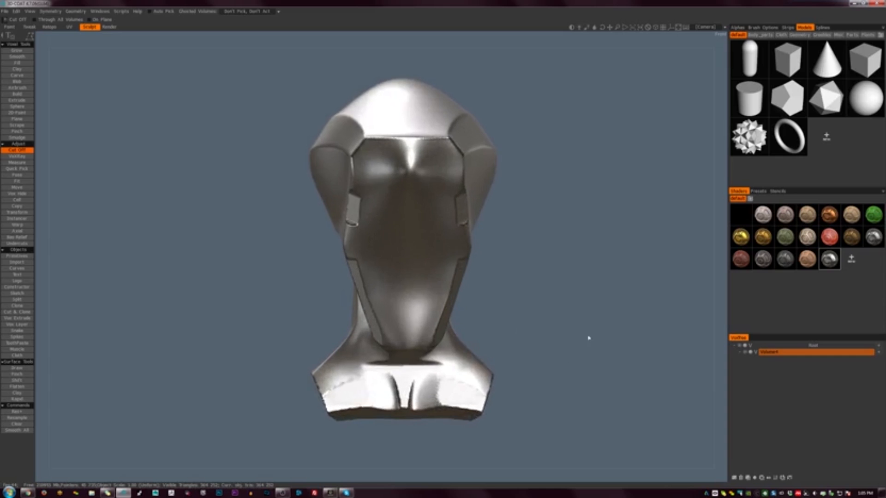
# Push the back of the neck inward and pull the base of the skull outward with the Move tool
pyautogui.keyDown('alt'); pyautogui.moveTo(589, 338); pyautogui.dragTo(499, 307, button='middle'); pyautogui.keyUp('alt')
pyautogui.keyDown('alt'); pyautogui.moveTo(498, 306); pyautogui.dragTo(466, 296, button='right'); pyautogui.keyUp('alt')
pyautogui.keyDown('alt'); pyautogui.moveTo(466, 297); pyautogui.dragTo(348, 278); pyautogui.keyUp('alt')
pyautogui.press('m')
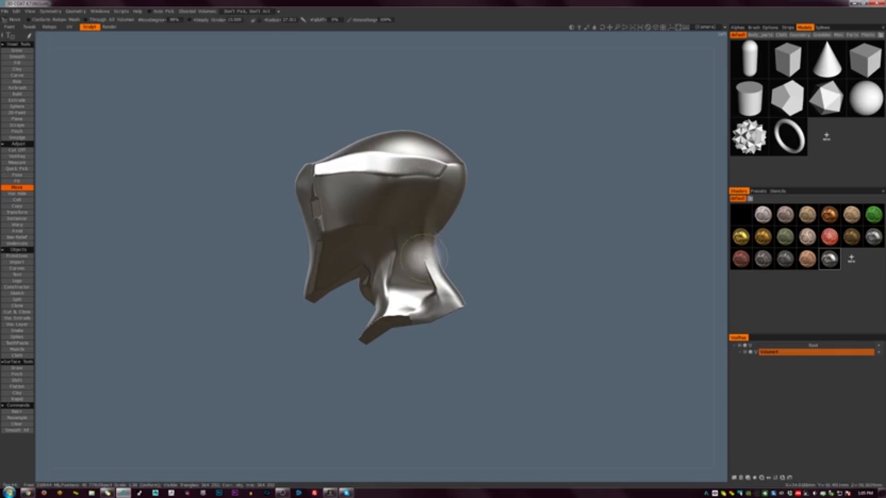
pyautogui.moveTo(447, 274); pyautogui.dragTo(438, 270)
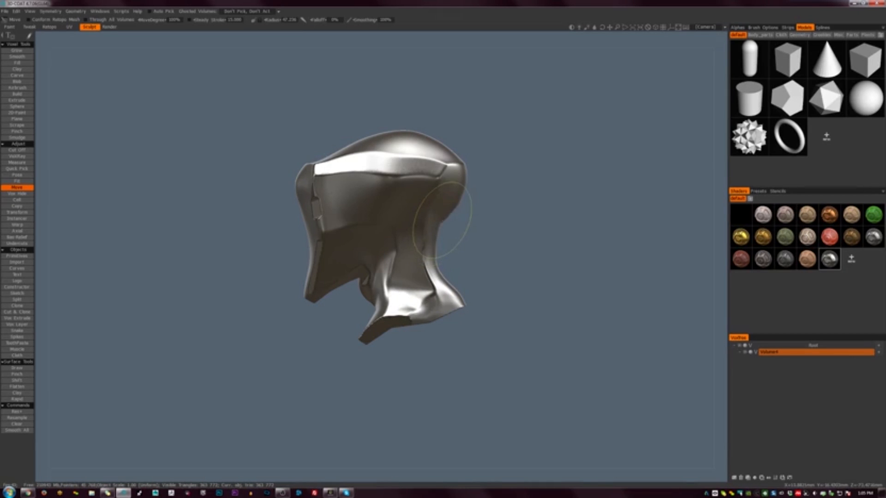
pyautogui.moveTo(439, 221); pyautogui.dragTo(448, 220)
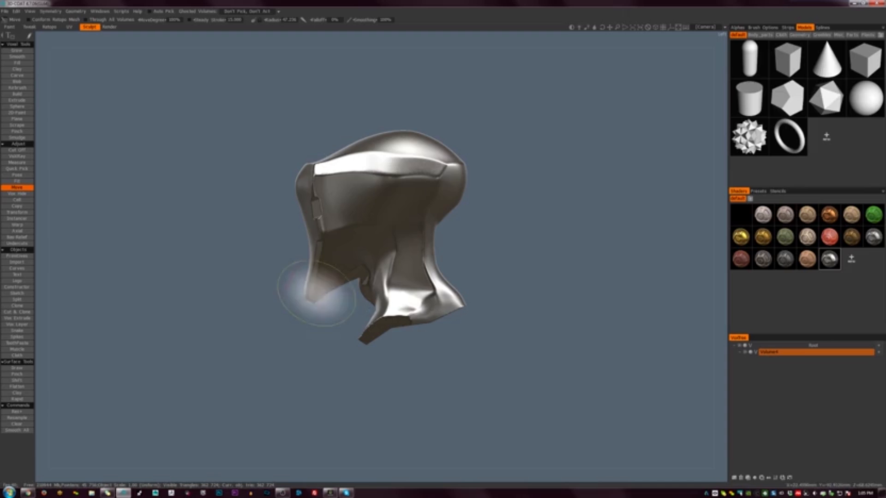
# Pull the chin forward and down with the Move tool in side view
pyautogui.moveTo(309, 295); pyautogui.dragTo(299, 306)
pyautogui.moveTo(310, 300)
pyautogui.mouseDown(button='right')
pyautogui.moveTo(337, 346)
pyautogui.moveTo(363, 312)
pyautogui.mouseUp(button='right')
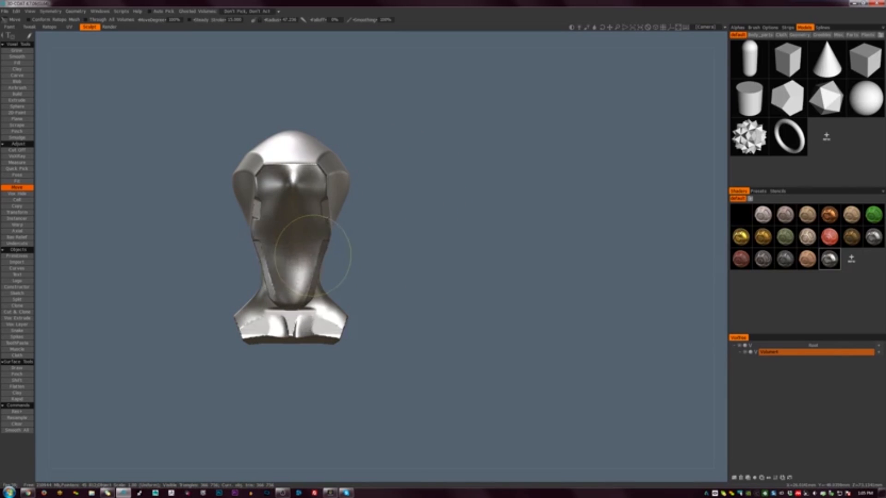
# Push the sides of the jaw slightly inward with the Move tool in front view
pyautogui.moveTo(319, 256); pyautogui.dragTo(315, 252)
pyautogui.moveTo(323, 239); pyautogui.dragTo(314, 239, button='right')
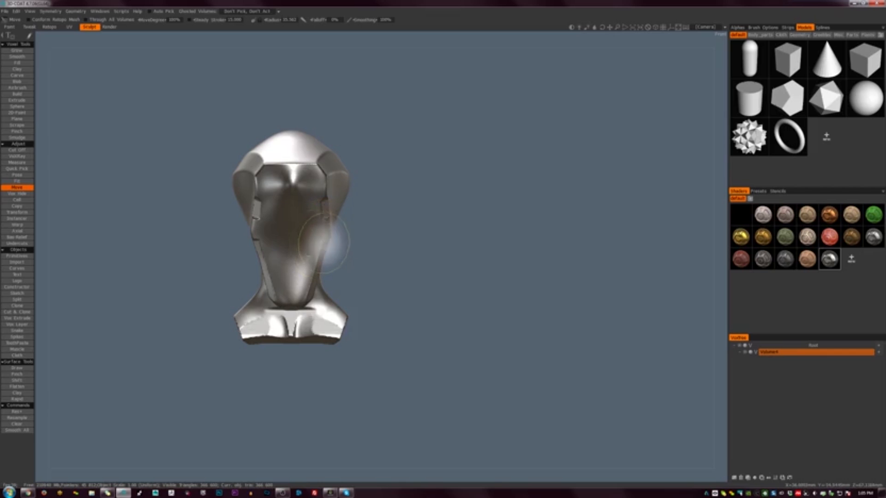
pyautogui.moveTo(326, 240)
pyautogui.mouseDown()
pyautogui.moveTo(407, 249)
pyautogui.moveTo(506, 290)
pyautogui.moveTo(458, 291)
pyautogui.mouseUp()
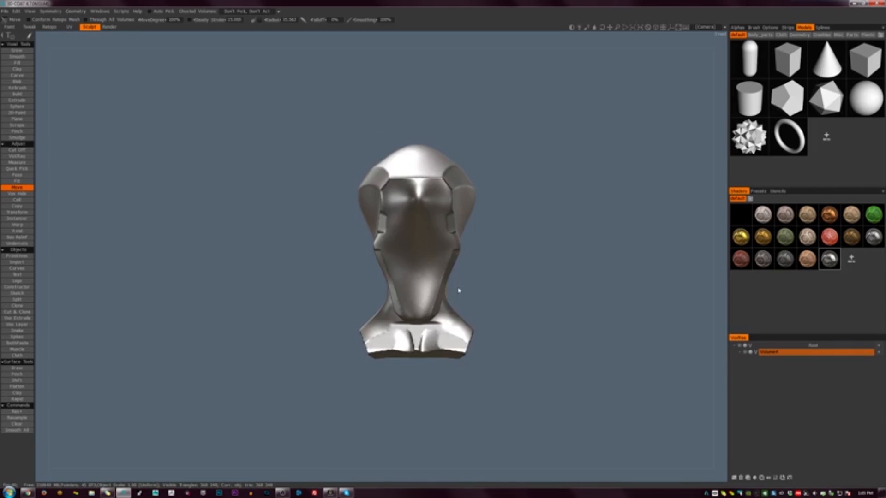
# Cut angled bevels along the side edges of the lower face from cheek to chin with the Cut Off tool
pyautogui.moveTo(473, 245); pyautogui.dragTo(516, 259)
pyautogui.press('k')
pyautogui.click(472, 234)
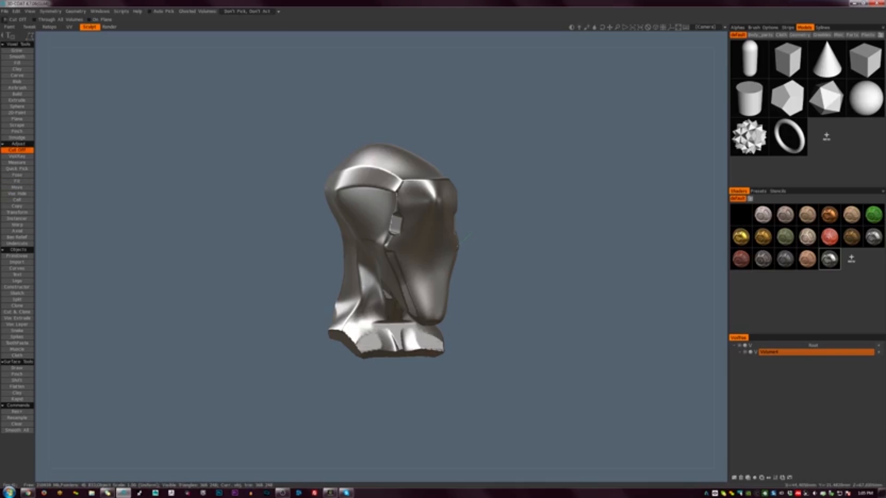
pyautogui.moveTo(446, 283)
pyautogui.mouseDown()
pyautogui.moveTo(478, 278)
pyautogui.moveTo(471, 287)
pyautogui.moveTo(399, 280)
pyautogui.moveTo(435, 292)
pyautogui.mouseUp()
pyautogui.click(475, 235)
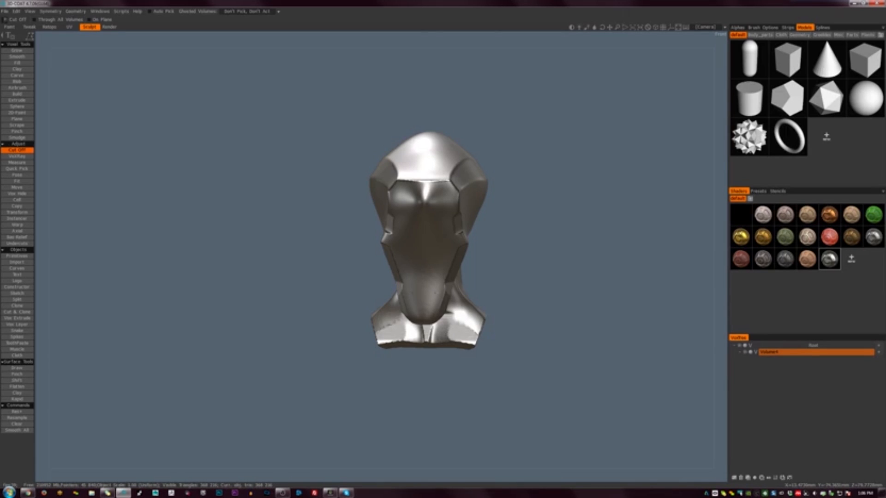
pyautogui.keyDown('alt'); pyautogui.moveTo(524, 279); pyautogui.dragTo(554, 250); pyautogui.keyUp('alt')
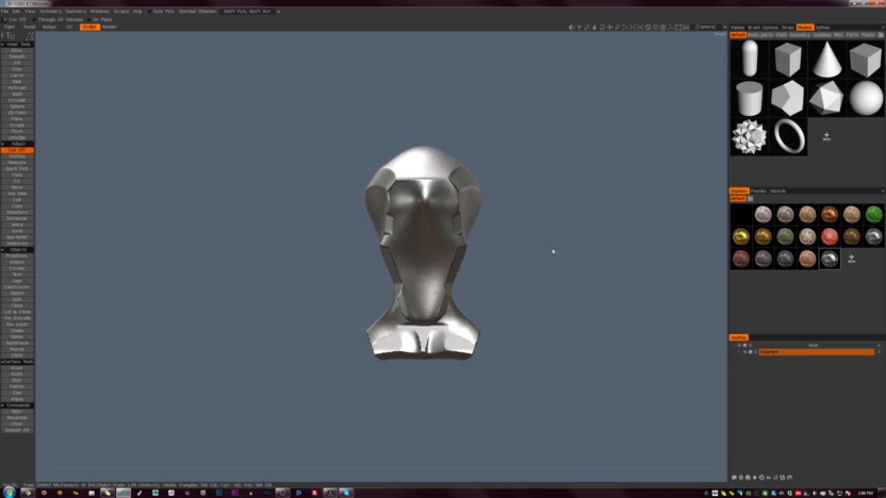
pyautogui.keyDown('alt'); pyautogui.moveTo(554, 250); pyautogui.dragTo(539, 271, button='right'); pyautogui.keyUp('alt')
pyautogui.moveTo(539, 271); pyautogui.dragTo(647, 294)
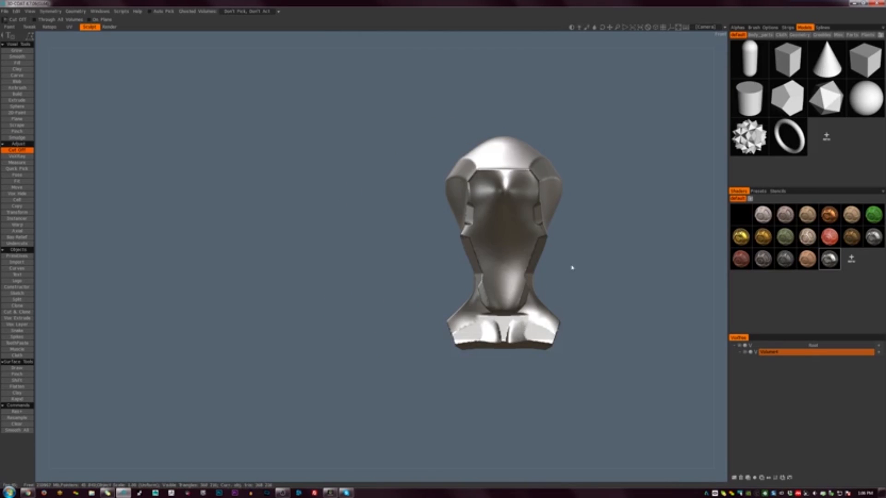
pyautogui.moveTo(571, 267); pyautogui.dragTo(440, 329)
# Try the dark metal shaders on the head volume and return to the shiny silver one
pyautogui.click(785, 261)
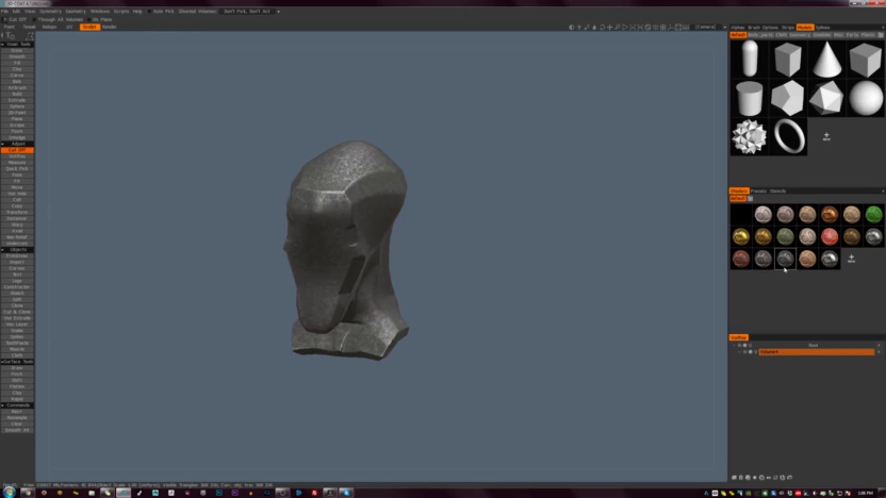
pyautogui.click(829, 262)
pyautogui.click(767, 262)
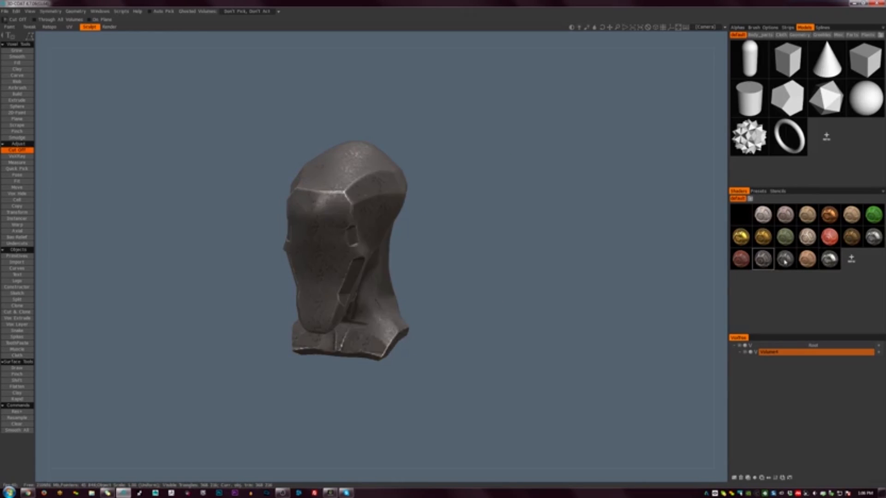
pyautogui.click(784, 263)
pyautogui.click(833, 260)
# Split the neck and shoulders from the head below the jawline and skull base in side view, and apply the black shader to them
pyautogui.moveTo(479, 319); pyautogui.dragTo(550, 316, button='middle')
pyautogui.moveTo(550, 316); pyautogui.dragTo(352, 293)
pyautogui.press('s')
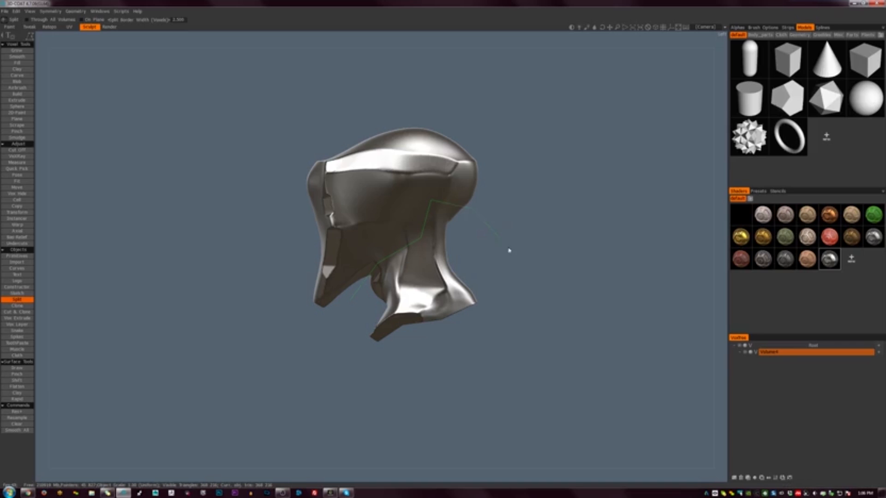
pyautogui.click(352, 301)
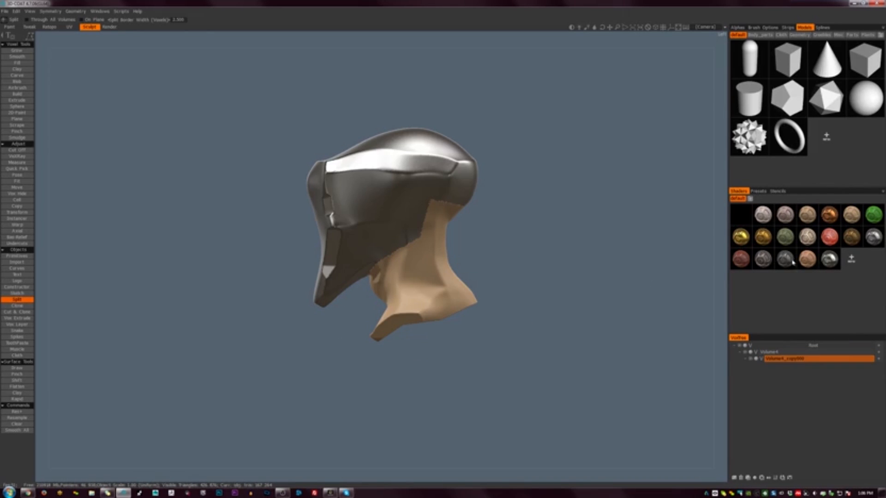
pyautogui.click(739, 215)
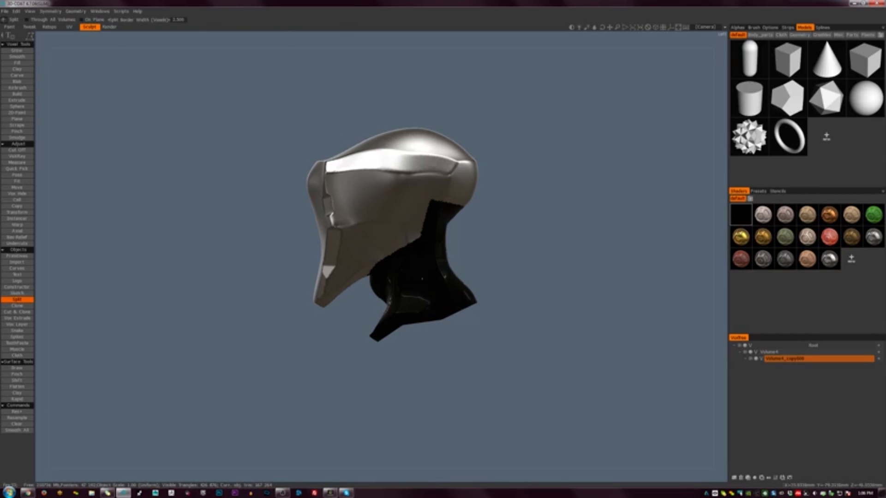
# Shrink the separated neck volume slightly with Transform and apply the shiny silver shader to it
pyautogui.press('t')
pyautogui.moveTo(417, 280); pyautogui.dragTo(415, 279)
pyautogui.press('m')
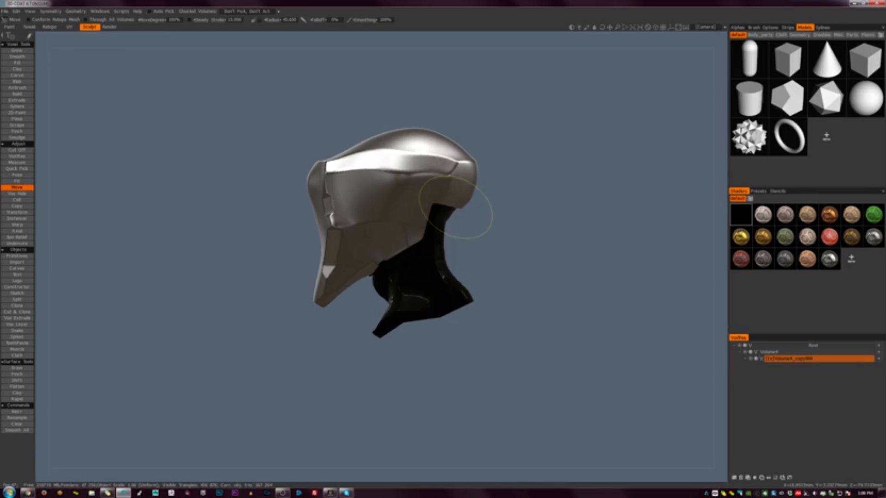
pyautogui.moveTo(498, 256); pyautogui.dragTo(578, 277)
pyautogui.click(823, 264)
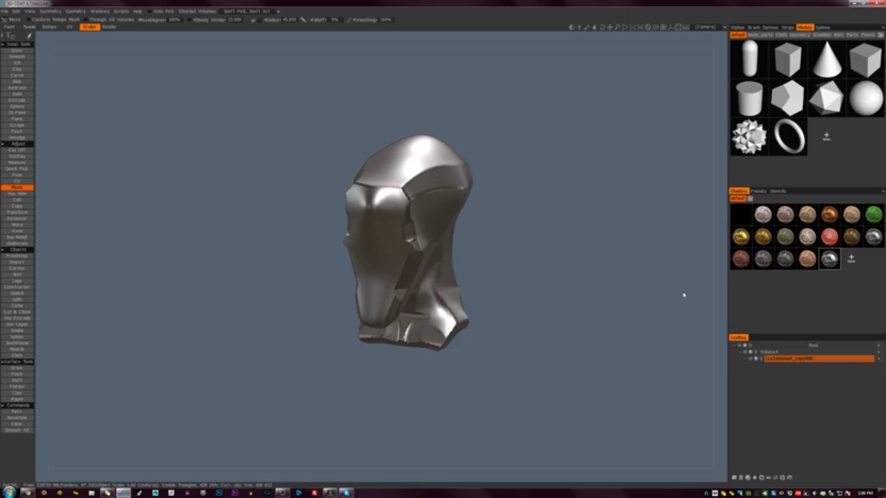
pyautogui.moveTo(683, 293); pyautogui.dragTo(491, 250)
# Create a new custom shader named BlackMatte for the neck volume
pyautogui.click(850, 259)
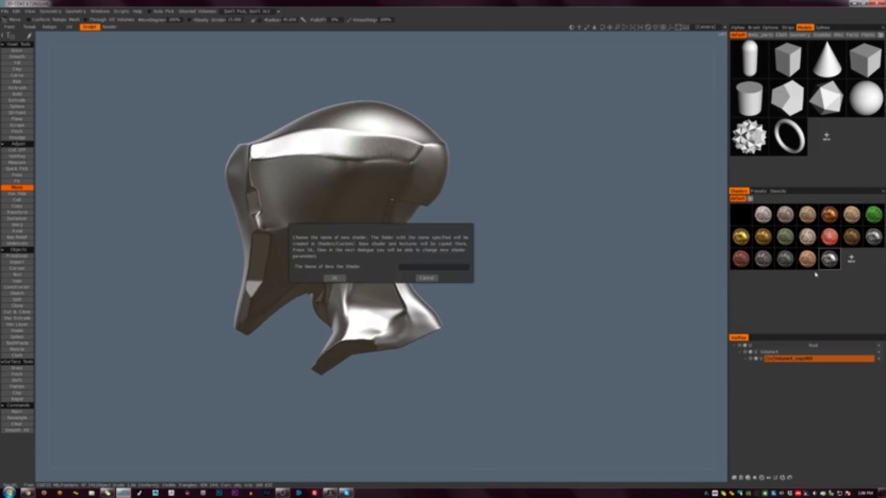
pyautogui.click(432, 267)
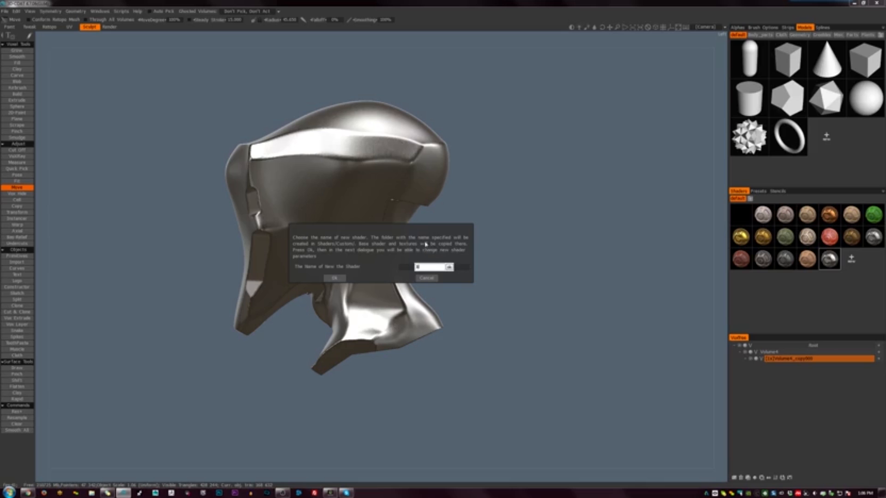
pyautogui.write('BlackMatte')
pyautogui.press('Return')
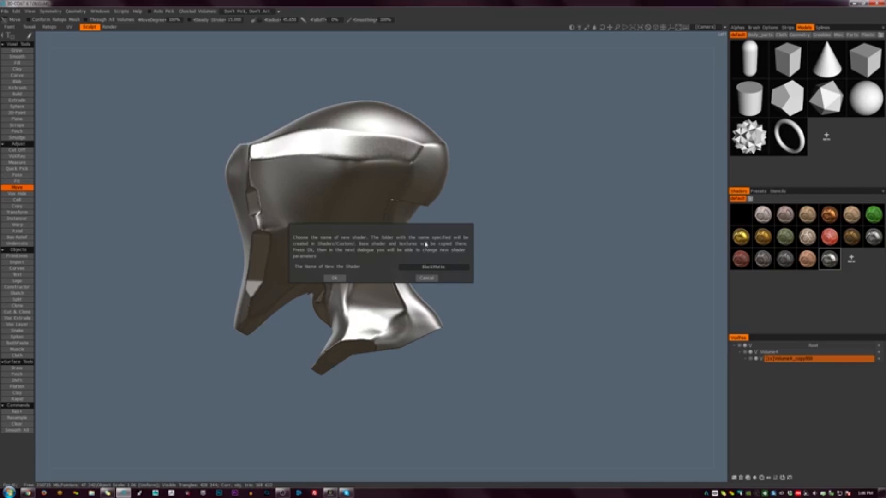
pyautogui.click(335, 278)
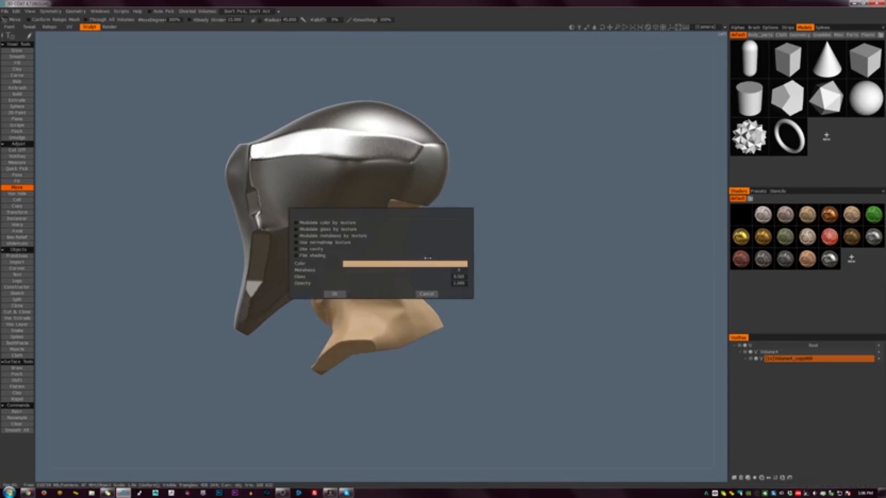
# Set the BlackMatte shader's colour to a near-black grey with 0% saturation and 12% lightness
pyautogui.click(368, 265)
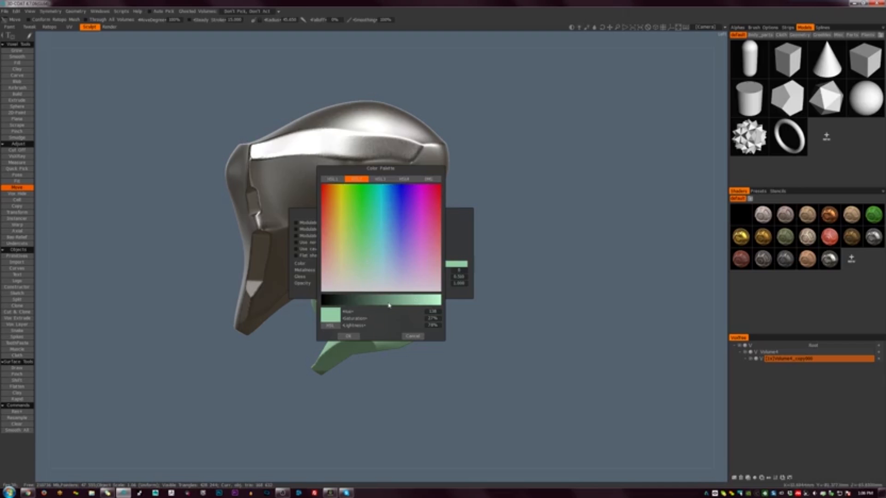
pyautogui.click(390, 303)
pyautogui.click(392, 265)
pyautogui.click(439, 302)
pyautogui.moveTo(439, 302); pyautogui.dragTo(313, 297)
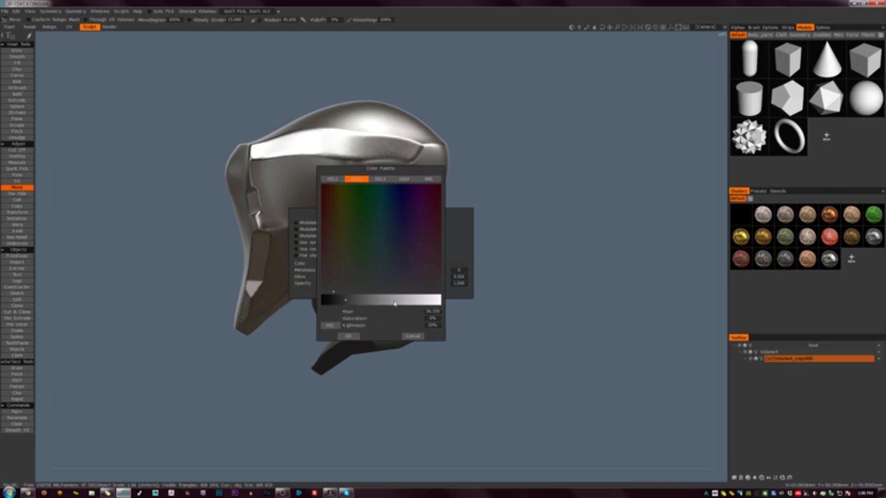
pyautogui.moveTo(395, 303); pyautogui.dragTo(336, 303)
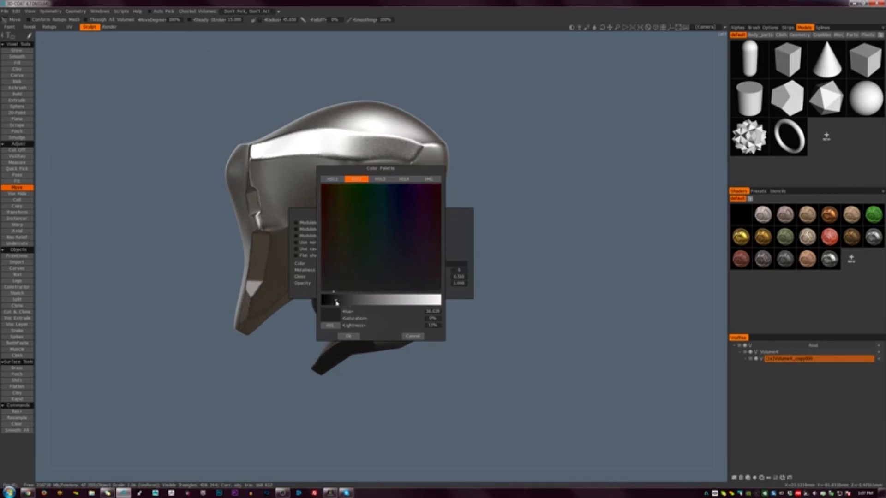
pyautogui.click(349, 335)
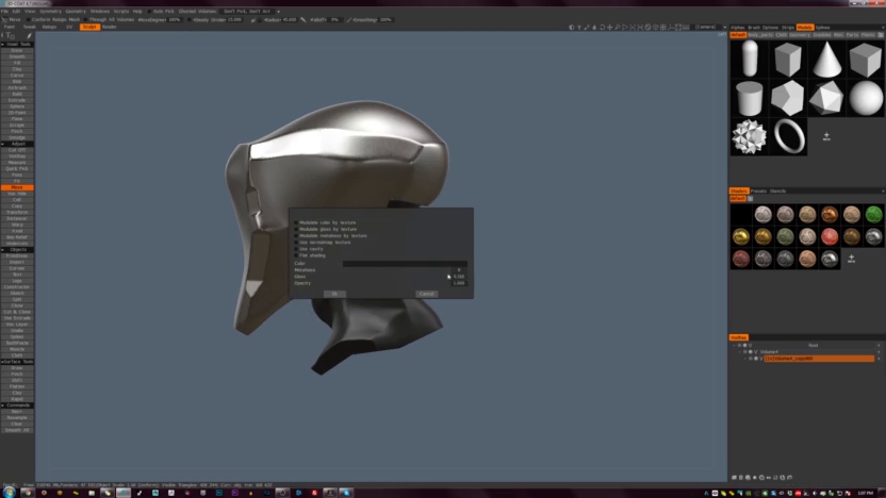
# Raise the BlackMatte shader's metalness slightly, set its gloss to 0.780, and accept the shader parameters
pyautogui.moveTo(426, 210); pyautogui.dragTo(657, 156)
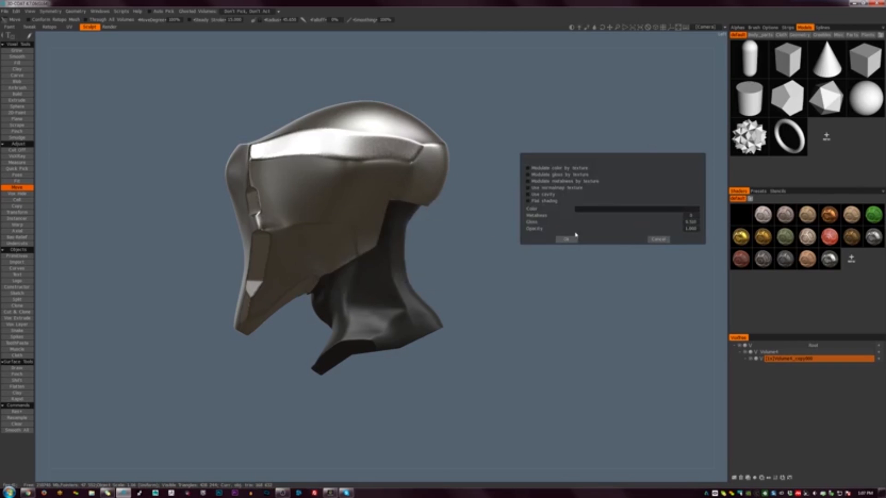
pyautogui.moveTo(537, 309); pyautogui.dragTo(565, 332)
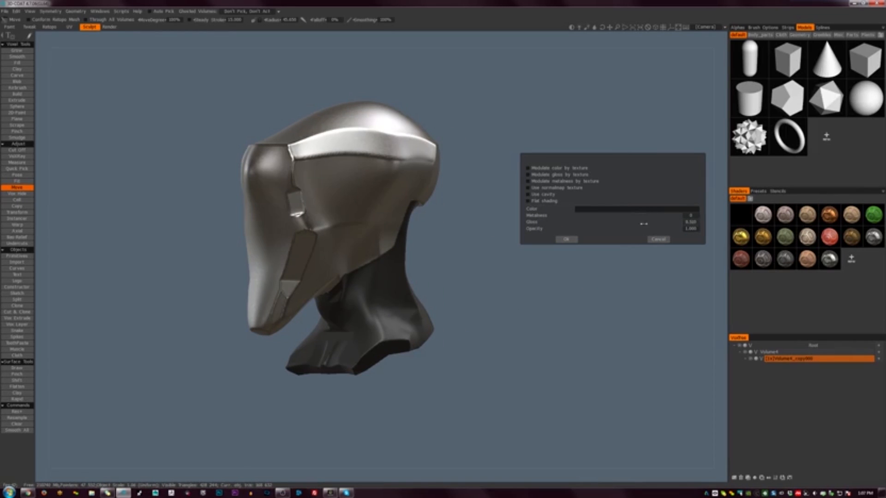
pyautogui.moveTo(643, 223); pyautogui.dragTo(657, 222)
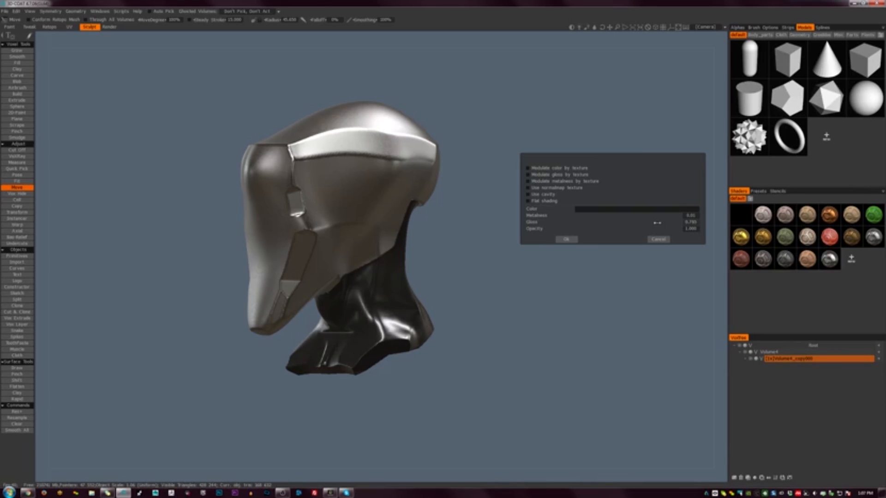
pyautogui.click(575, 240)
pyautogui.moveTo(487, 339); pyautogui.dragTo(608, 356)
# Create another custom shader named WhiteMatte for the neck volume
pyautogui.click(872, 259)
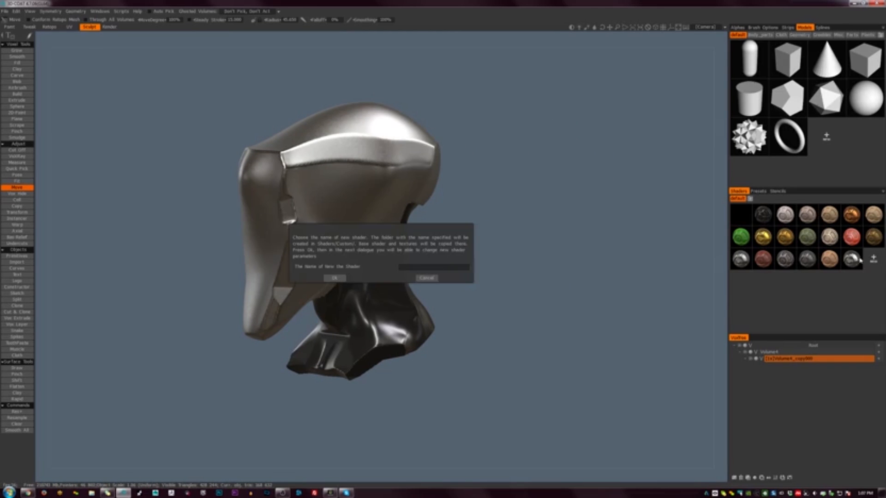
pyautogui.click(439, 268)
pyautogui.click(335, 277)
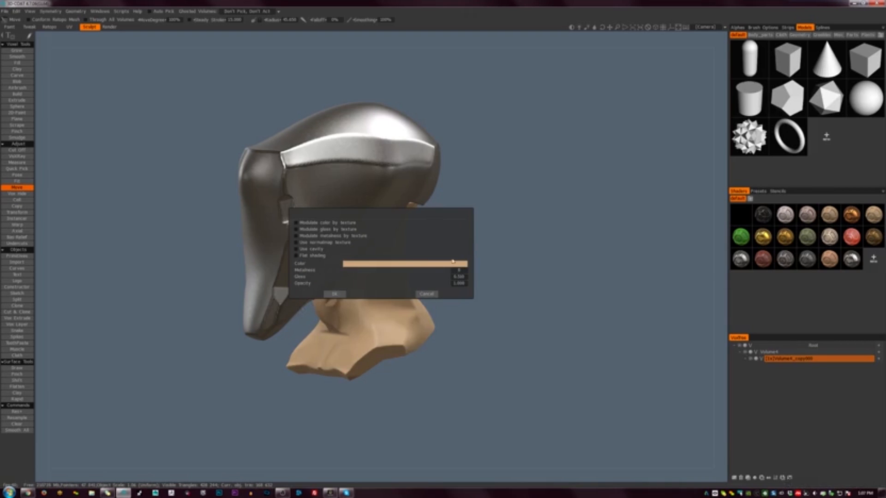
# Set the WhiteMatte shader's colour to white, adjust its gloss, and accept the shader parameters
pyautogui.click(401, 265)
pyautogui.moveTo(418, 303); pyautogui.dragTo(435, 300)
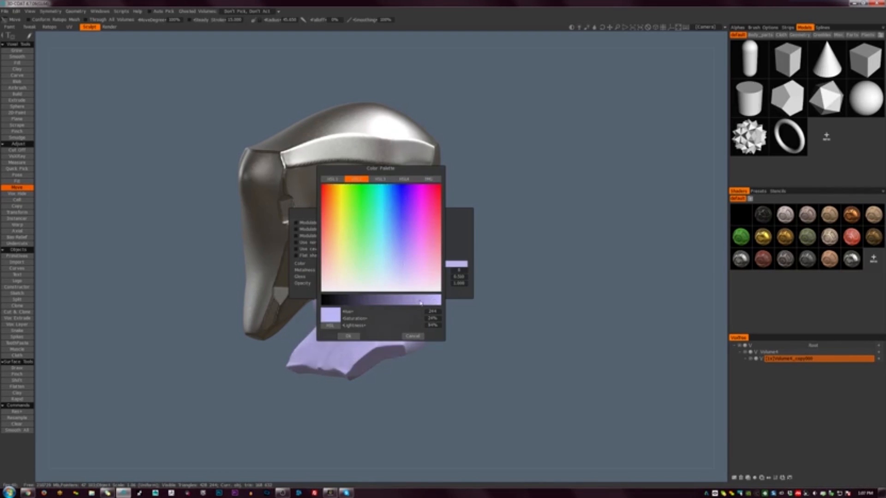
pyautogui.click(395, 291)
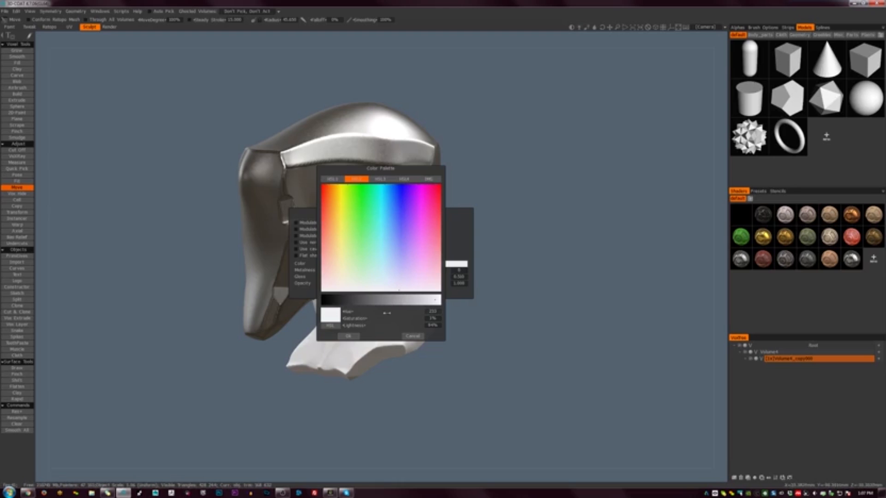
pyautogui.moveTo(439, 300); pyautogui.dragTo(338, 301)
pyautogui.click(439, 300)
pyautogui.click(349, 336)
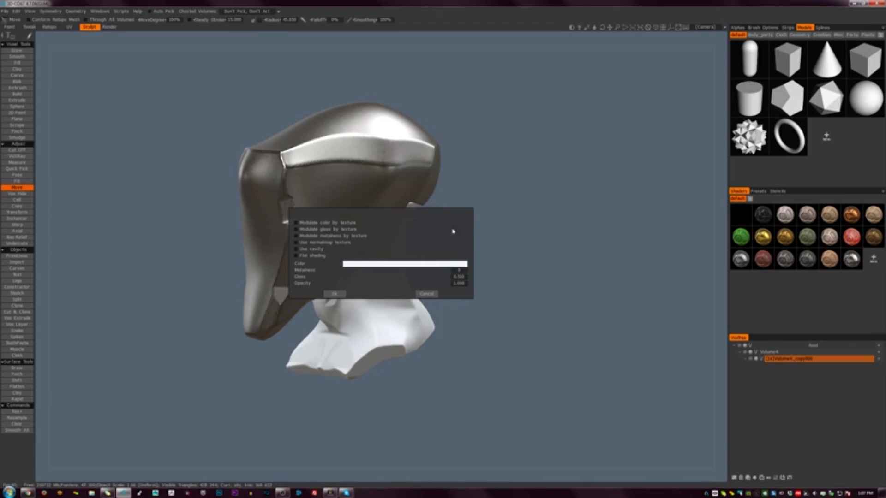
pyautogui.moveTo(436, 211); pyautogui.dragTo(609, 174)
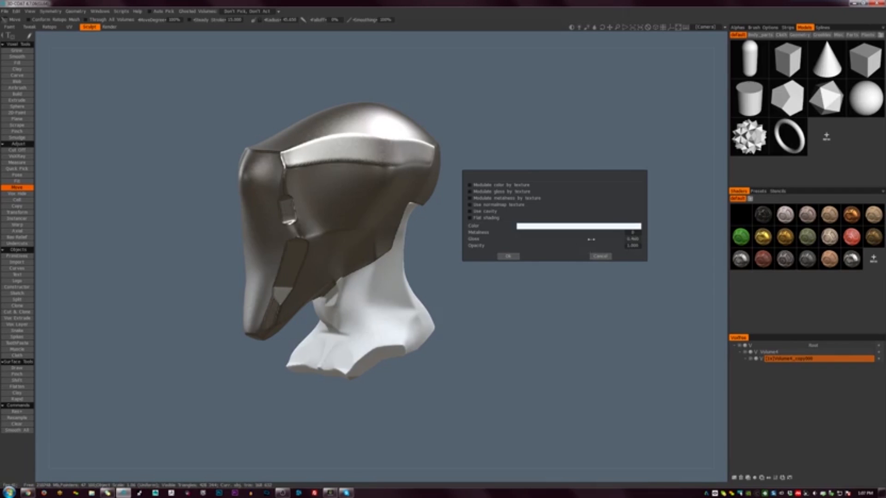
pyautogui.click(508, 257)
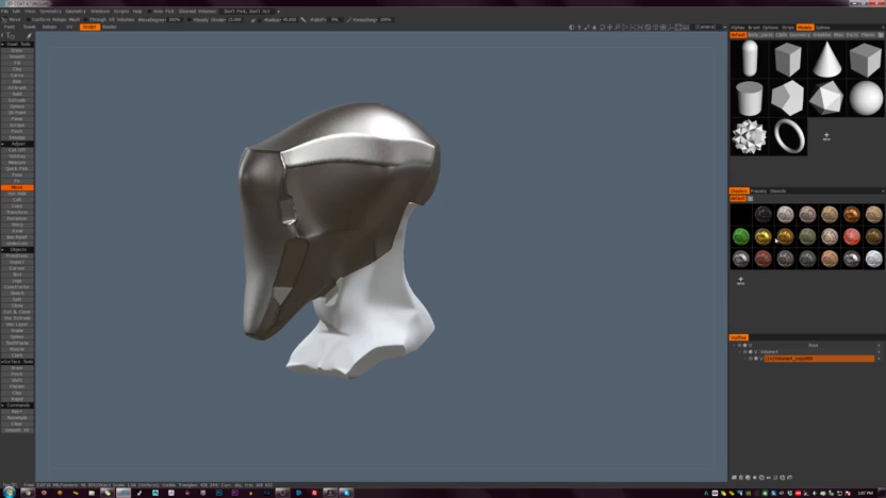
# Create another custom shader named WhiteGloss for the neck volume
pyautogui.click(740, 282)
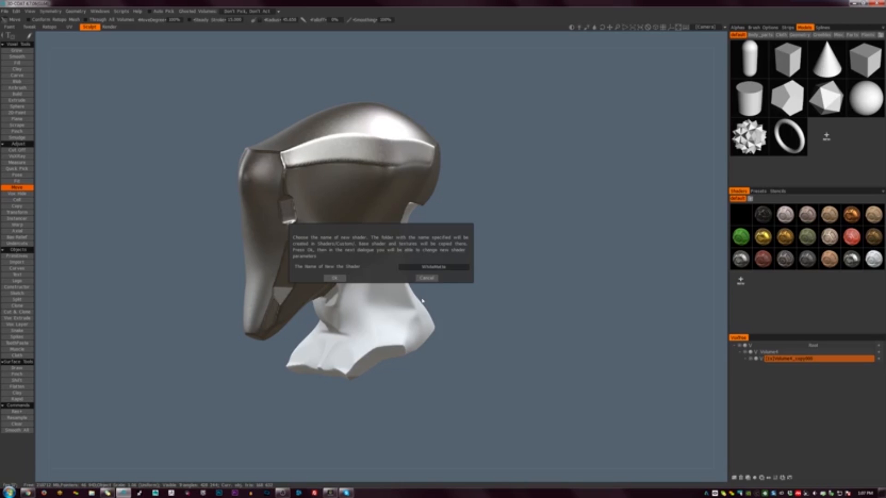
pyautogui.click(429, 268)
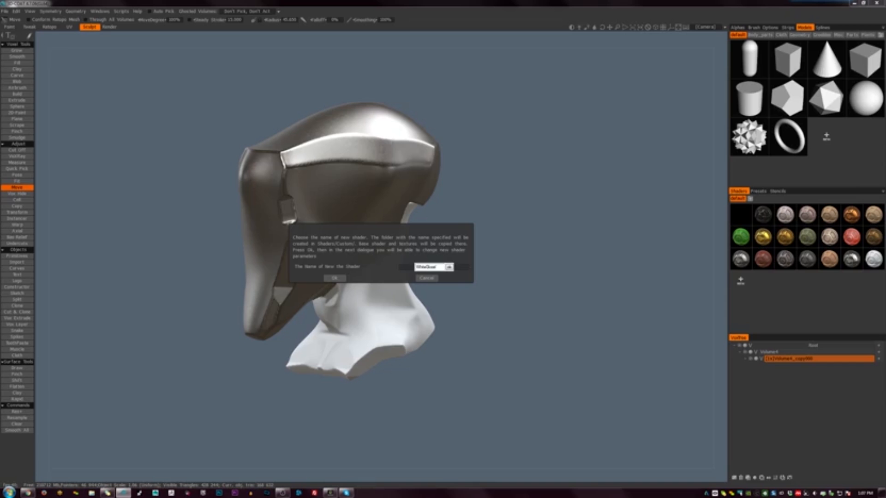
pyautogui.press('Return')
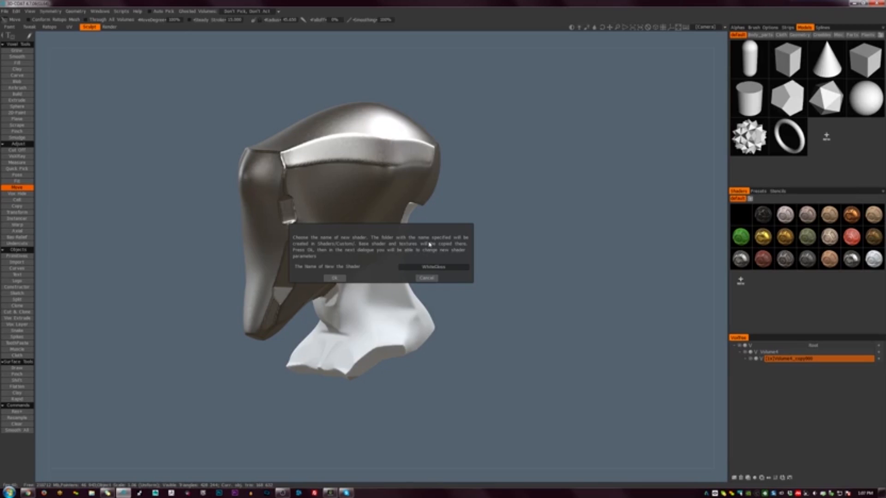
pyautogui.click(335, 278)
# Set the WhiteGloss shader's colour to a near-white with 98% lightness
pyautogui.click(418, 264)
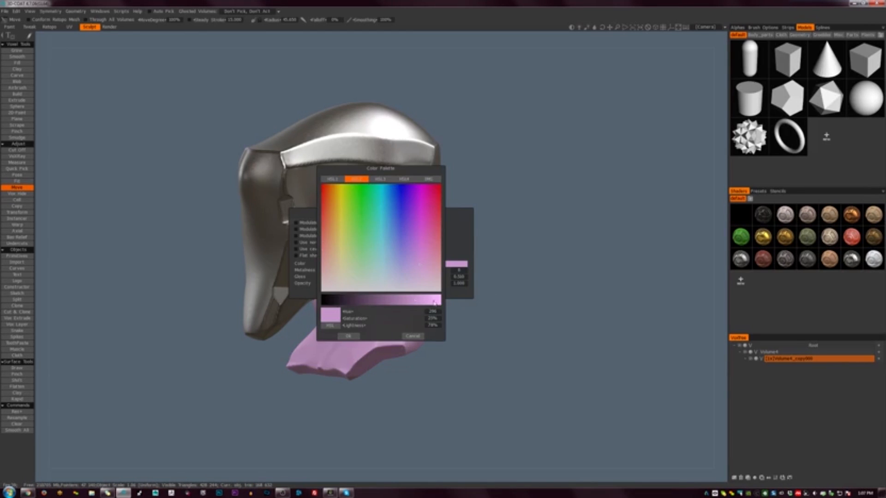
pyautogui.moveTo(434, 302)
pyautogui.mouseDown()
pyautogui.moveTo(404, 287)
pyautogui.moveTo(413, 293)
pyautogui.mouseUp()
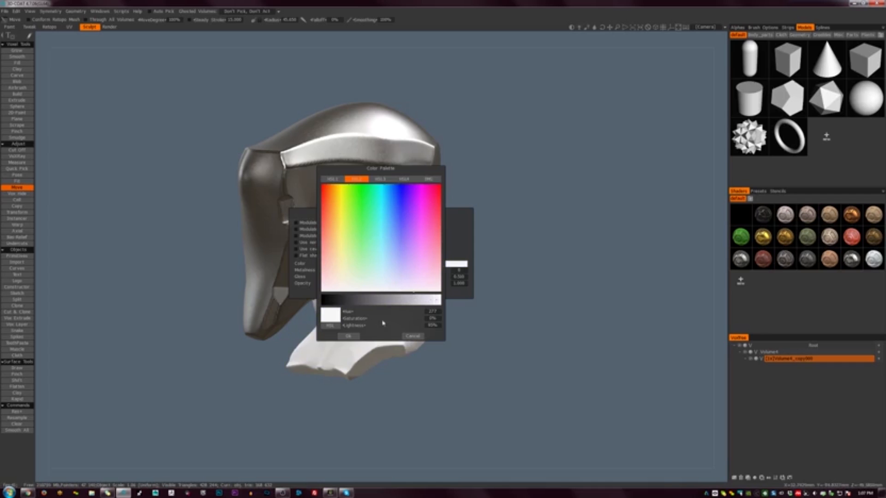
pyautogui.click(446, 298)
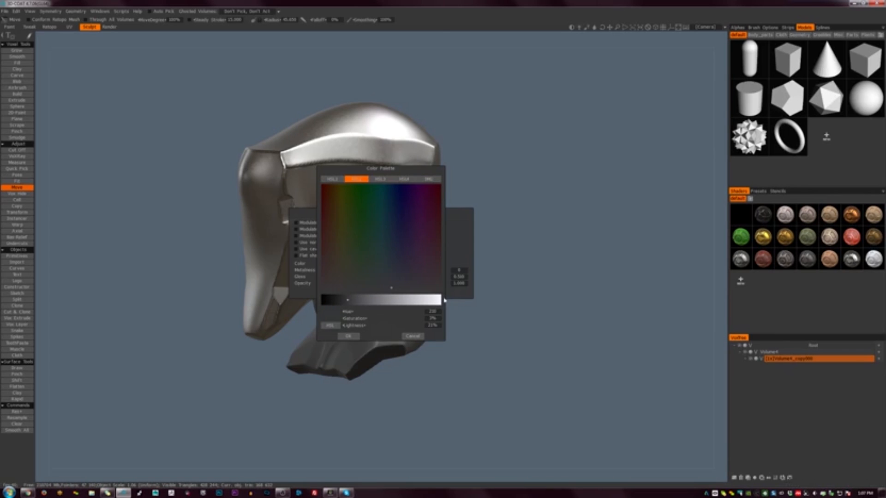
pyautogui.click(440, 302)
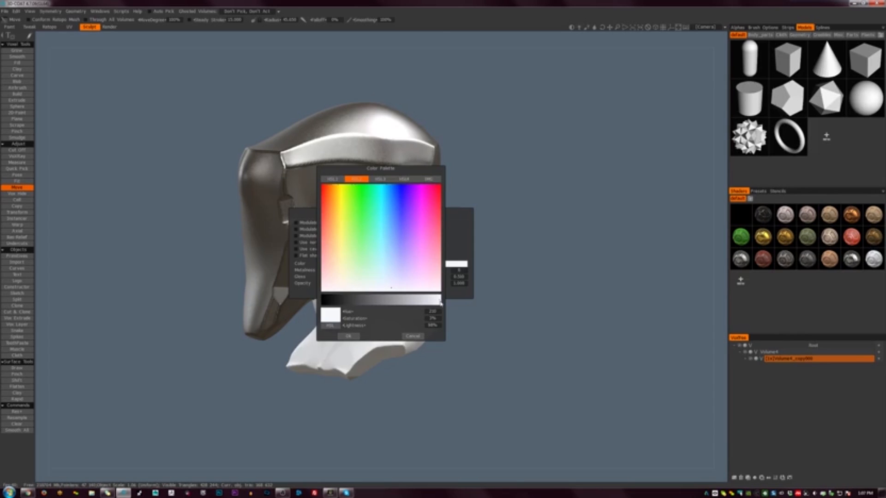
pyautogui.click(348, 336)
# Raise the WhiteGloss shader's metalness and gloss, and accept the shader parameters
pyautogui.moveTo(368, 281); pyautogui.dragTo(424, 271)
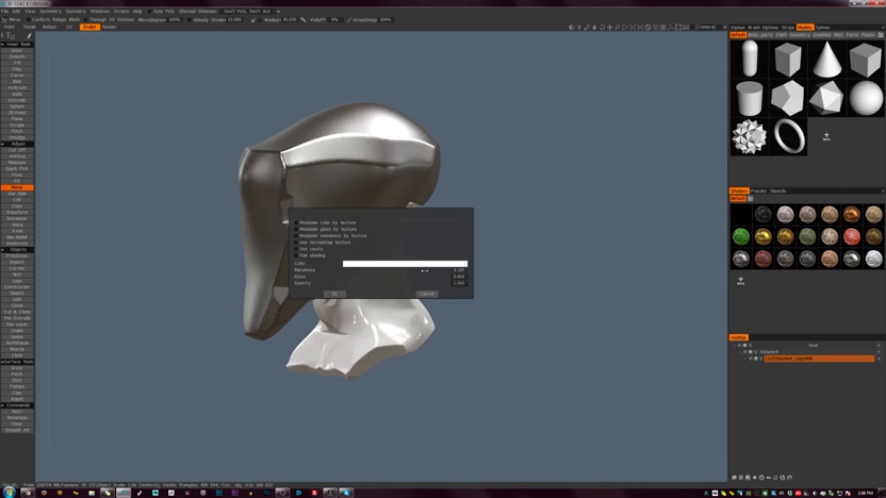
pyautogui.click(334, 294)
pyautogui.moveTo(442, 355)
pyautogui.mouseDown()
pyautogui.moveTo(592, 326)
pyautogui.moveTo(457, 310)
pyautogui.moveTo(488, 310)
pyautogui.moveTo(484, 337)
pyautogui.moveTo(591, 350)
pyautogui.moveTo(459, 348)
pyautogui.mouseUp()
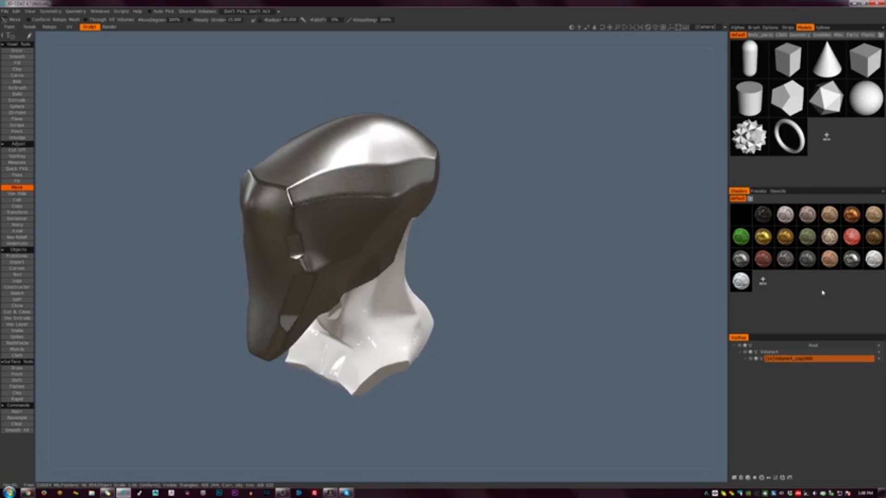
# Split the lower and rear part of the neck into its own volume with an outline drawn in side view
pyautogui.moveTo(530, 336); pyautogui.dragTo(488, 249)
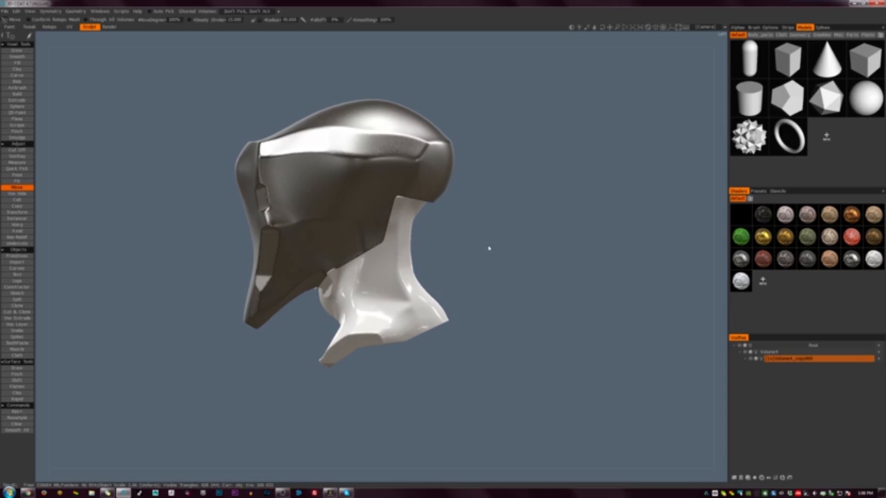
pyautogui.press('s')
pyautogui.click(437, 225)
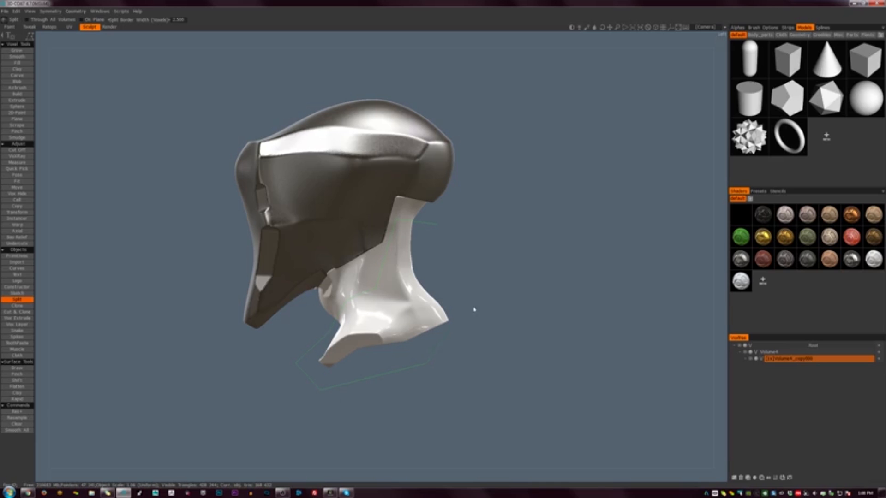
pyautogui.click(438, 228)
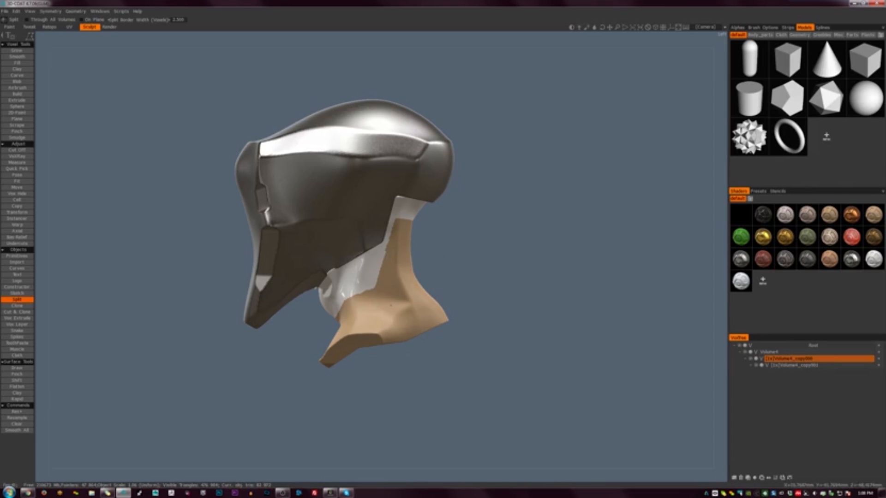
# Assign the glossy black shader to the newly split lower neck volume
pyautogui.moveTo(378, 310); pyautogui.dragTo(397, 306)
pyautogui.moveTo(457, 291); pyautogui.dragTo(623, 276)
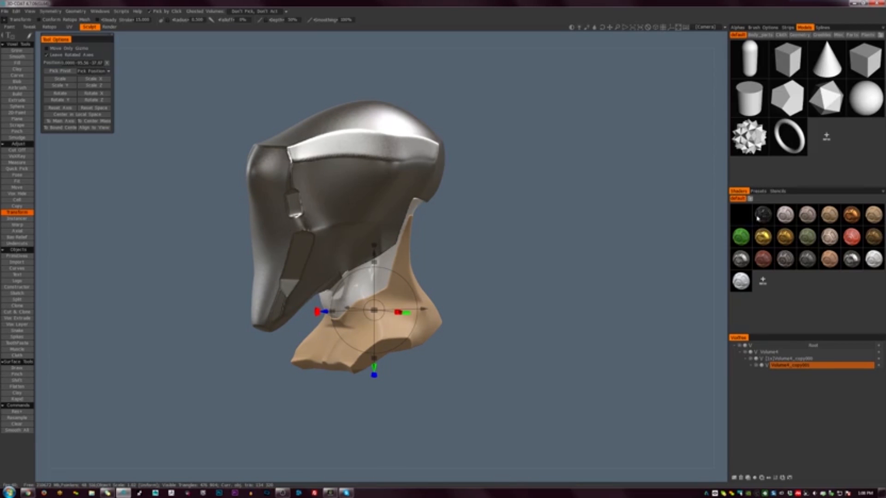
pyautogui.click(764, 215)
pyautogui.moveTo(490, 331); pyautogui.dragTo(461, 331)
# Assign the same glossy black shader to the head volume, Volume4
pyautogui.click(784, 352)
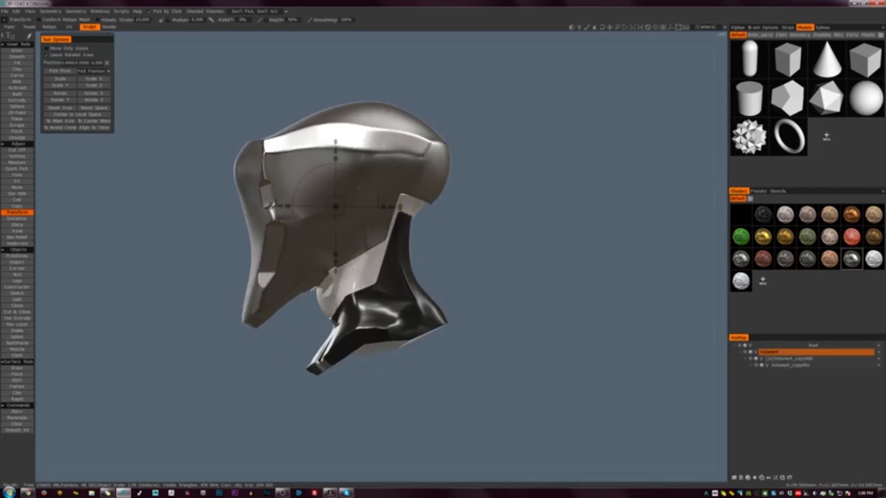
pyautogui.click(761, 215)
pyautogui.moveTo(517, 330); pyautogui.dragTo(663, 299)
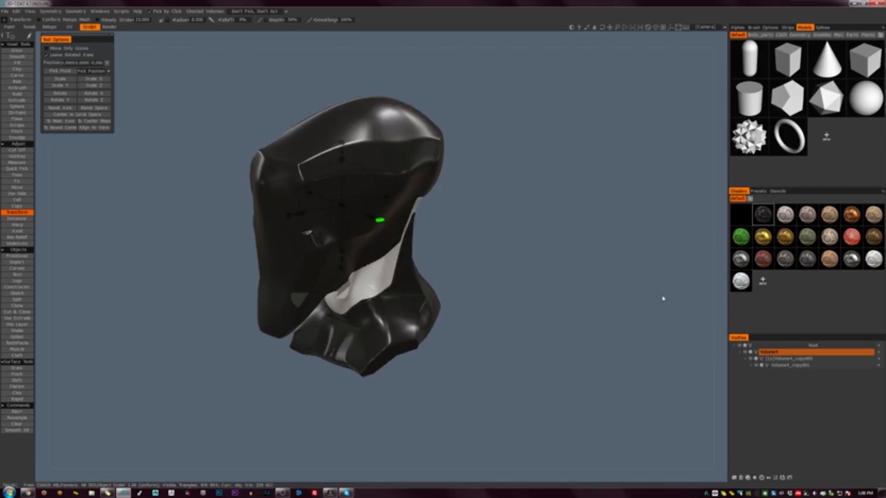
pyautogui.click(764, 280)
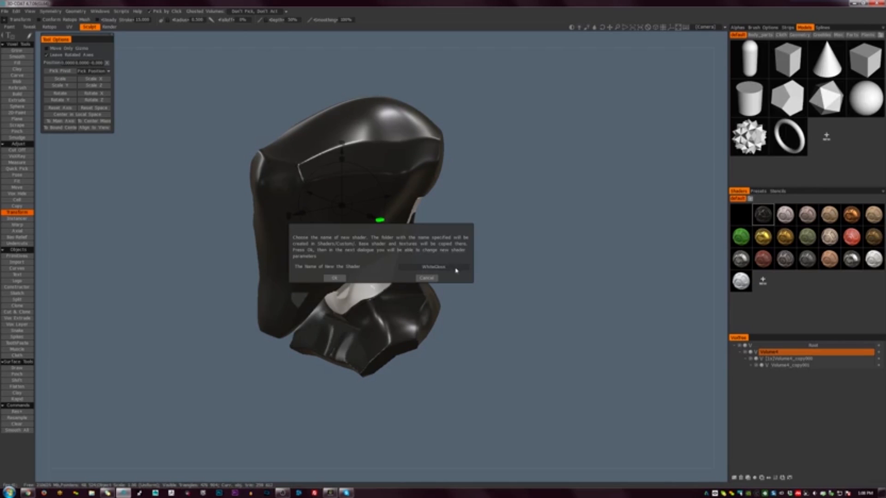
pyautogui.click(426, 277)
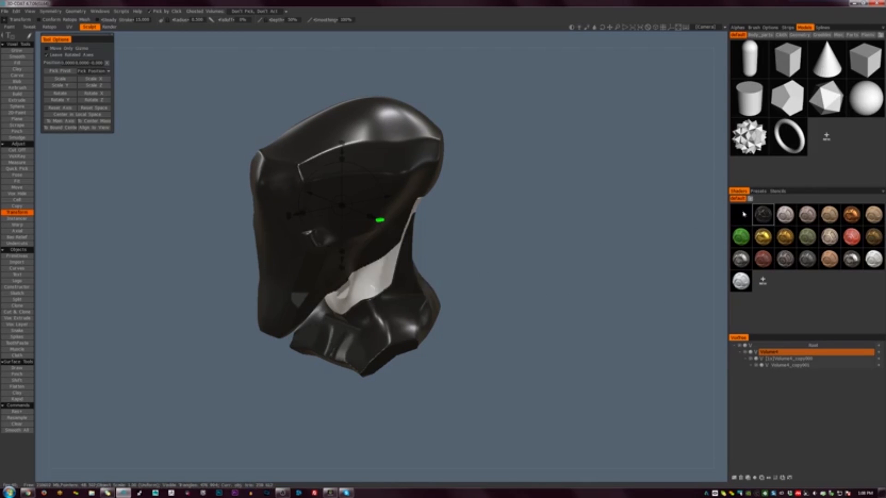
pyautogui.rightClick(761, 212)
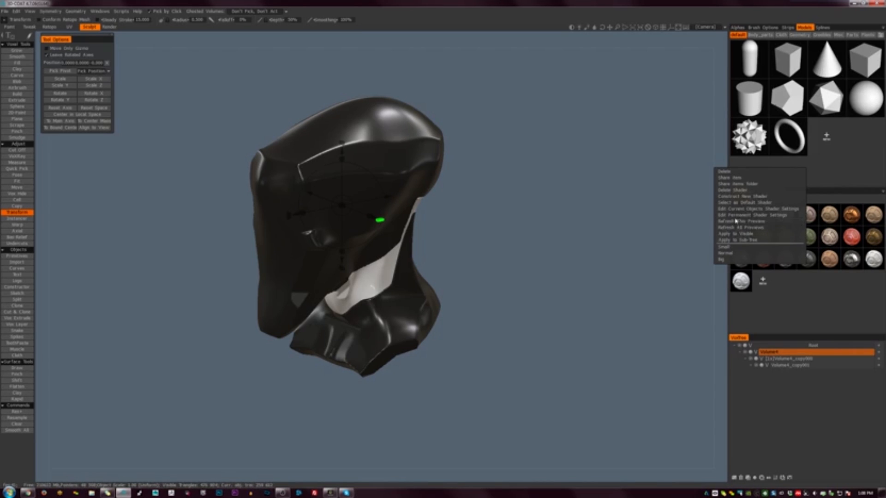
pyautogui.click(649, 290)
# Create a new custom shader named Black_Matte for the head volume
pyautogui.click(762, 281)
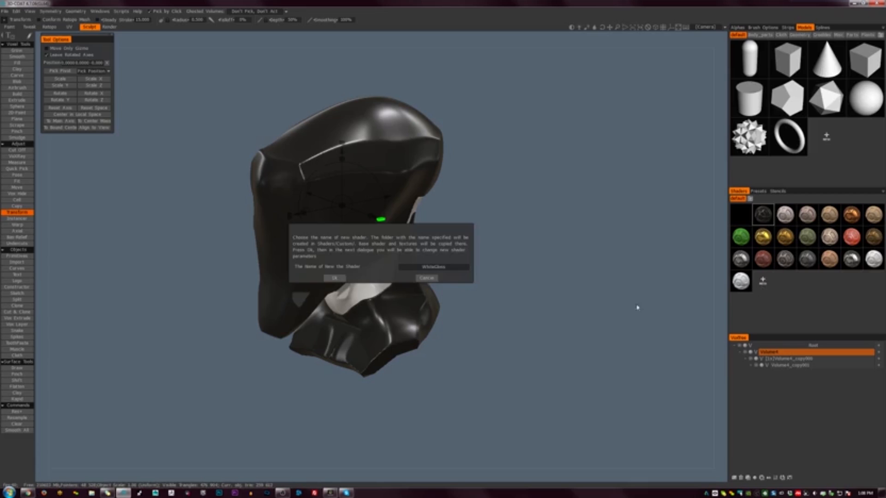
pyautogui.click(450, 268)
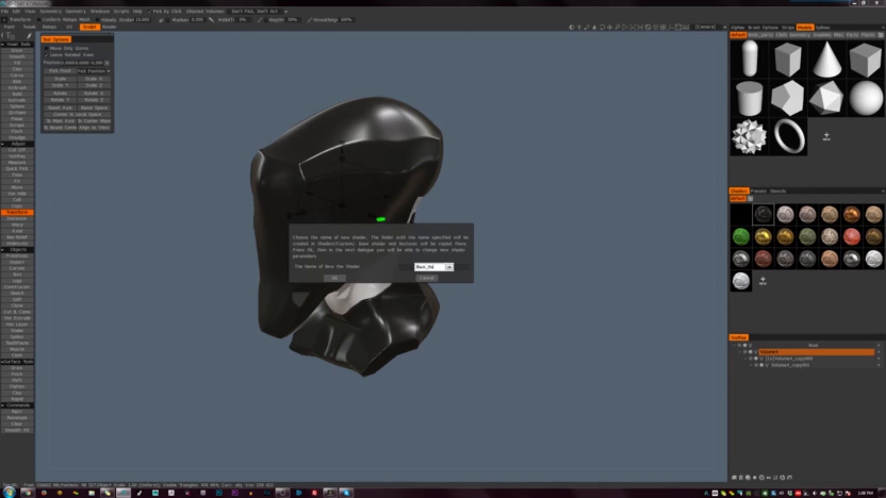
pyautogui.press('Return')
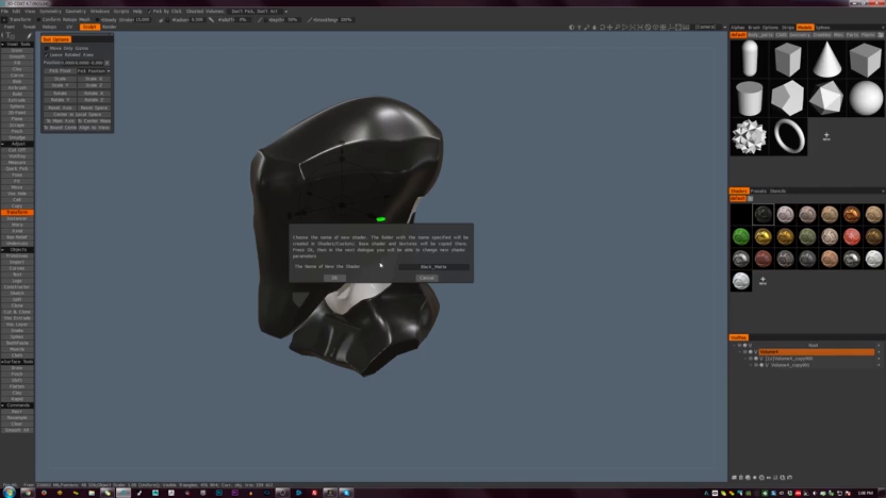
pyautogui.click(334, 277)
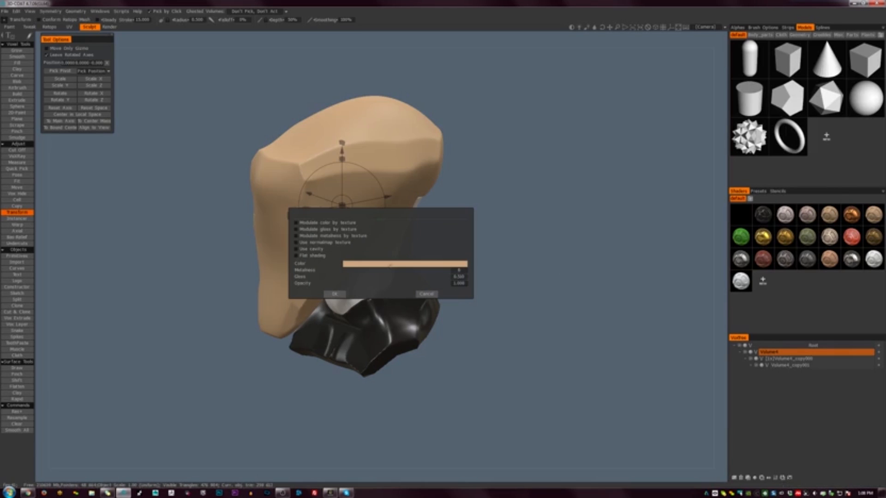
# Set the Black_Matte shader's colour to black, raise its gloss slightly, and accept the shader parameters
pyautogui.click(390, 264)
pyautogui.click(402, 267)
pyautogui.moveTo(431, 302); pyautogui.dragTo(323, 302)
pyautogui.click(348, 336)
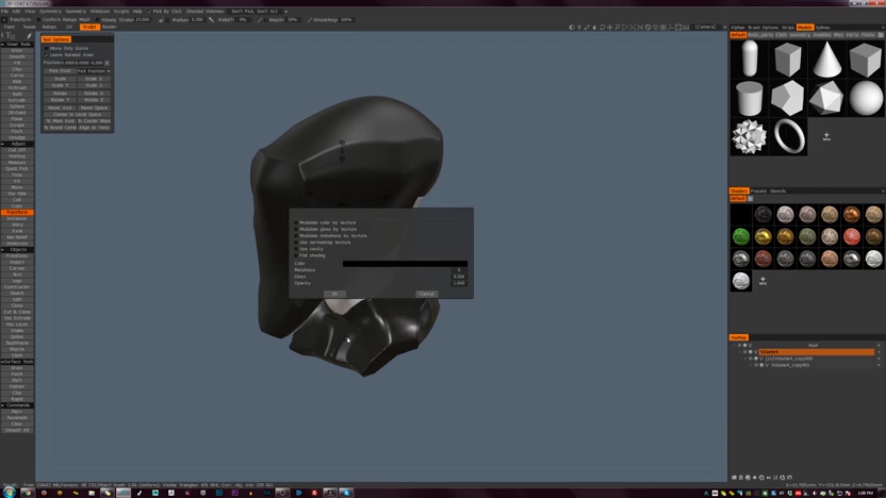
pyautogui.moveTo(423, 279)
pyautogui.mouseDown()
pyautogui.moveTo(410, 280)
pyautogui.moveTo(427, 279)
pyautogui.mouseUp()
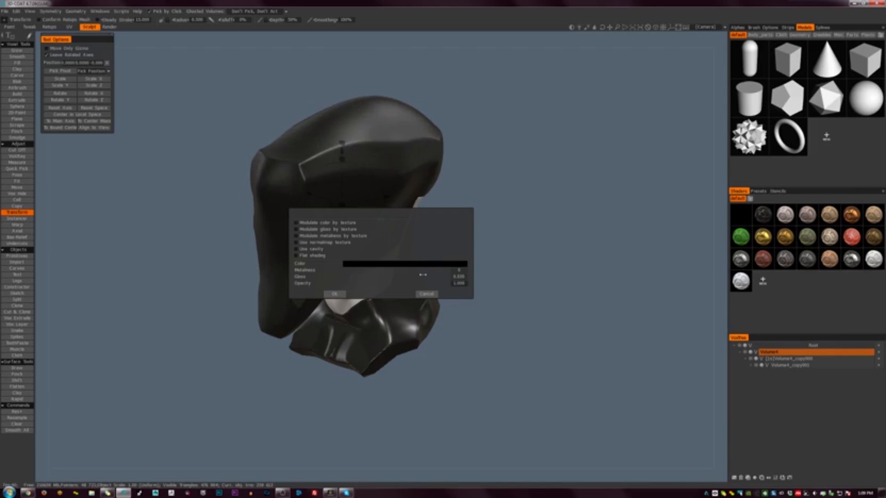
pyautogui.click(338, 294)
# Compare other shaders on the head volume and reassign the glossy black shader to it
pyautogui.moveTo(526, 276); pyautogui.dragTo(475, 297)
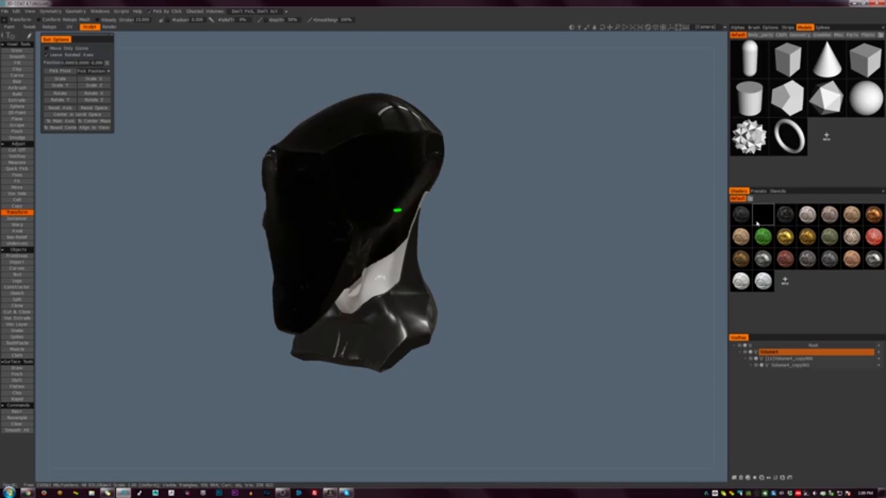
pyautogui.click(878, 262)
pyautogui.moveTo(550, 267); pyautogui.dragTo(520, 217)
pyautogui.click(762, 215)
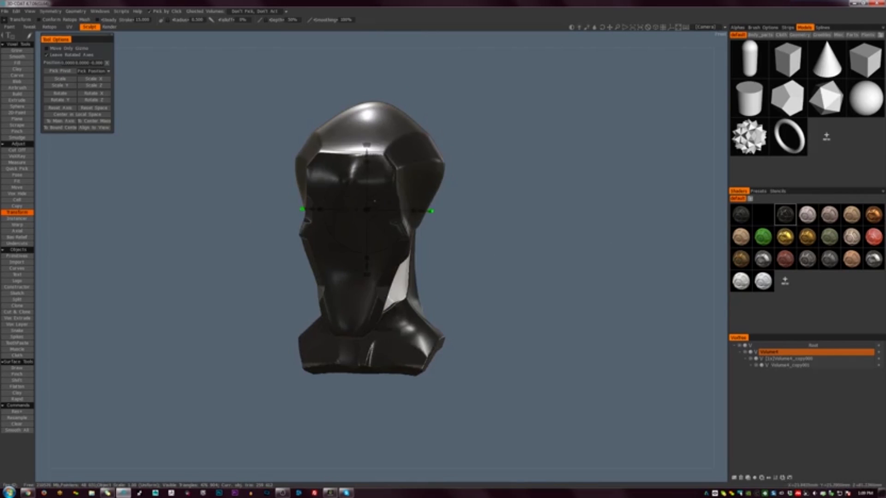
# Split both upper sides of the skull from the head into a separate volume with a symmetrical outline drawn in front view
pyautogui.click(18, 299)
pyautogui.click(448, 107)
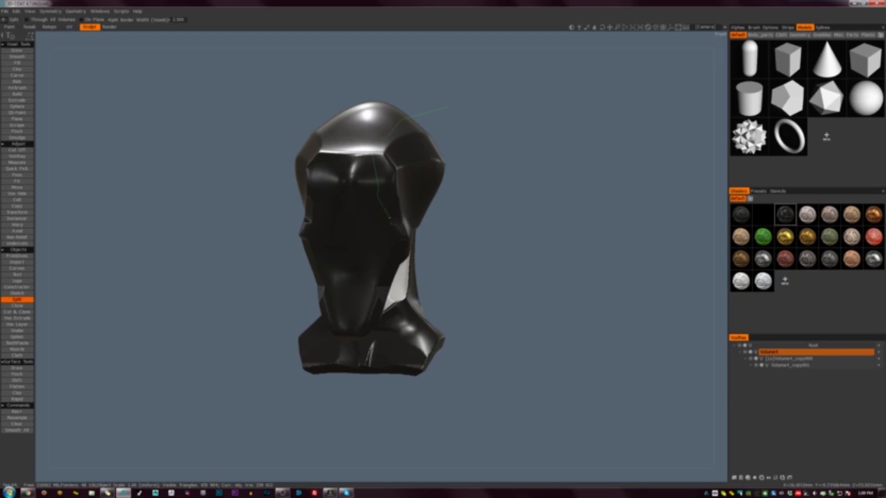
pyautogui.click(396, 218)
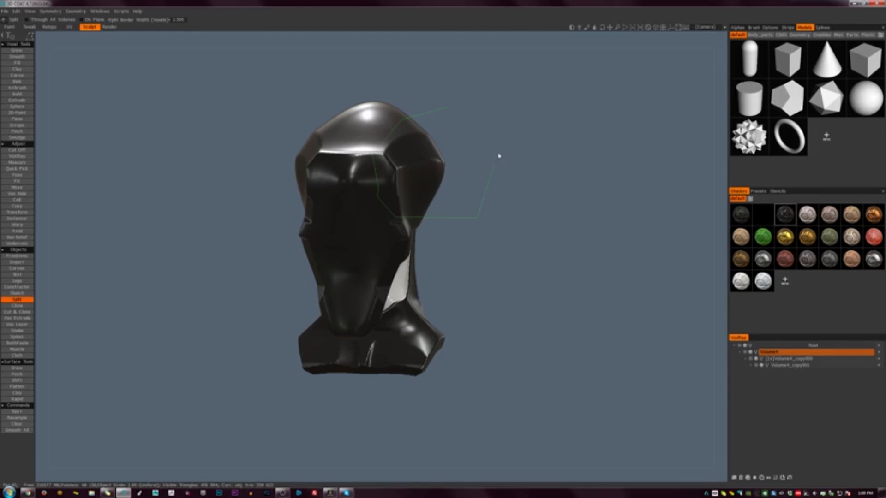
pyautogui.press('Return')
pyautogui.keyDown('alt'); pyautogui.moveTo(496, 158); pyautogui.dragTo(446, 181); pyautogui.keyUp('alt')
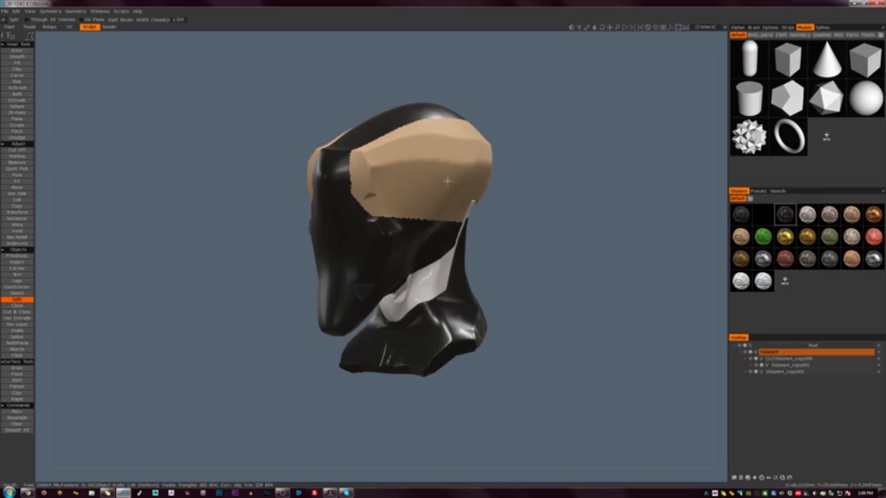
# Pick the new skull-side volume and scale it down slightly with the Transform tool
pyautogui.press('h')
pyautogui.keyDown('alt'); pyautogui.moveTo(296, 291); pyautogui.dragTo(332, 296); pyautogui.keyUp('alt')
pyautogui.click(17, 212)
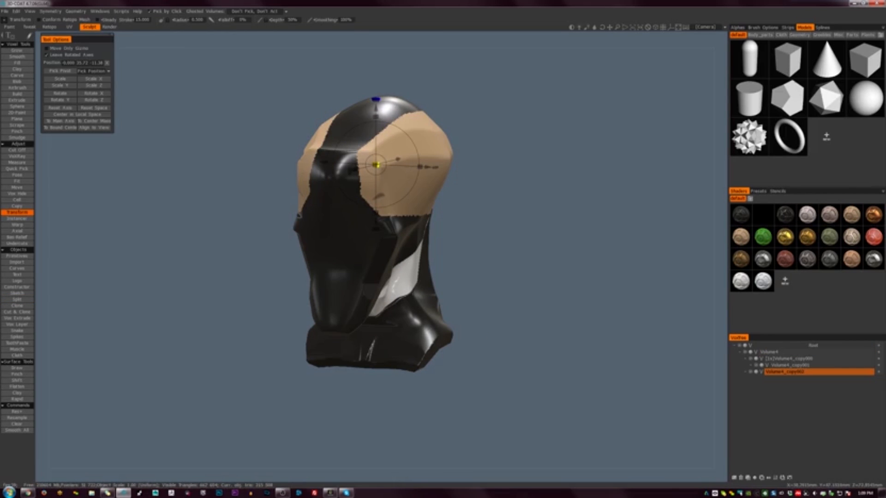
pyautogui.moveTo(377, 164); pyautogui.dragTo(370, 165)
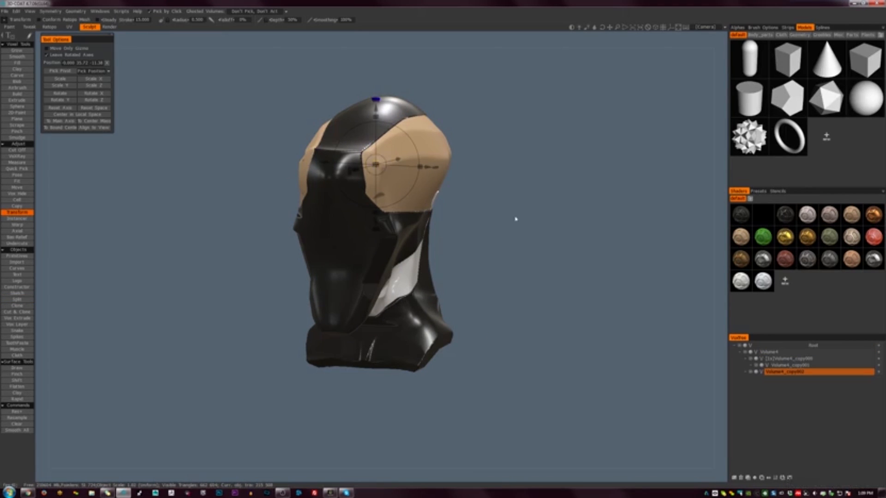
# Try the WhiteGloss and glossy black shaders on the skull-side volume, and assign the matte black shader to it
pyautogui.keyDown('alt'); pyautogui.moveTo(516, 219); pyautogui.dragTo(535, 213); pyautogui.keyUp('alt')
pyautogui.click(762, 281)
pyautogui.moveTo(527, 300)
pyautogui.keyDown('alt'); pyautogui.mouseDown()
pyautogui.moveTo(505, 319)
pyautogui.moveTo(531, 300)
pyautogui.mouseUp(); pyautogui.keyUp('alt')
pyautogui.click(787, 219)
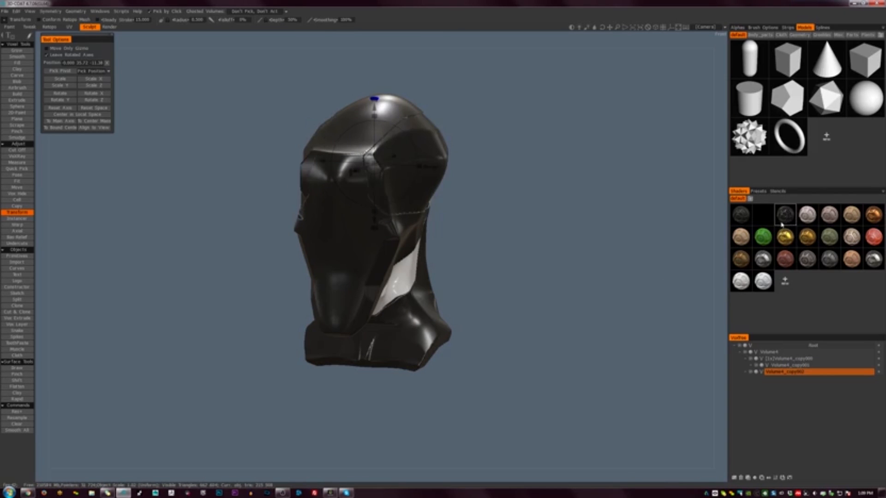
pyautogui.click(747, 220)
pyautogui.rightClick(744, 216)
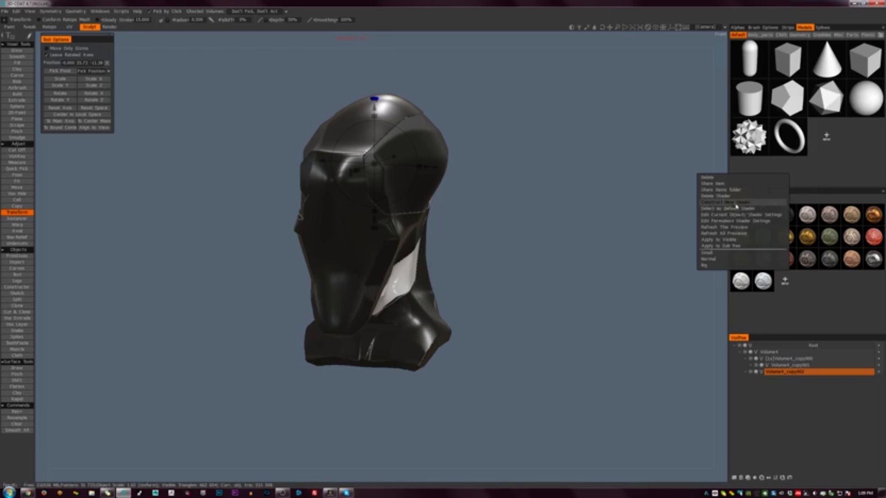
# Resample the main head volume with a higher polygon count and density factor
pyautogui.moveTo(508, 298)
pyautogui.mouseDown()
pyautogui.moveTo(449, 289)
pyautogui.moveTo(521, 287)
pyautogui.mouseUp()
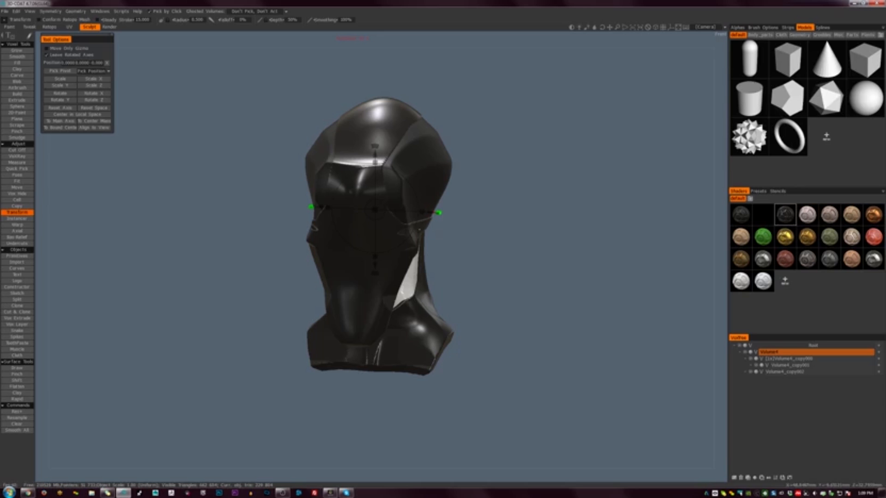
pyautogui.hotkey('ctrl', 'r')
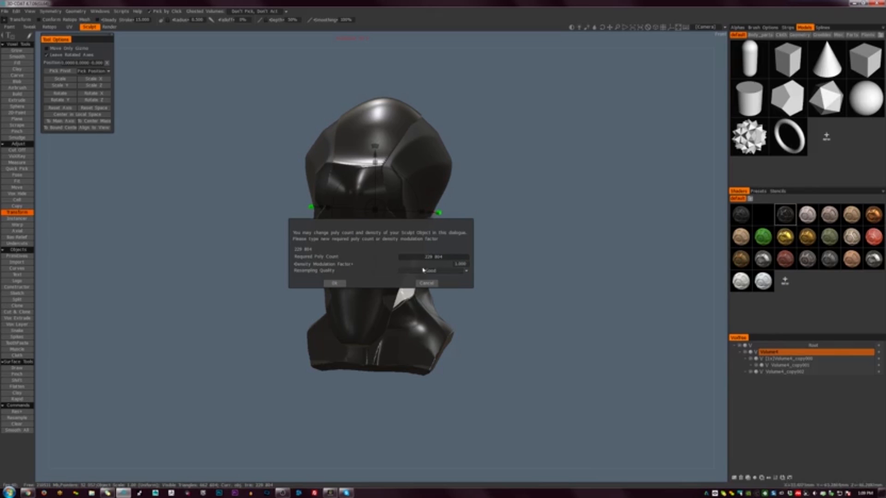
pyautogui.click(335, 283)
pyautogui.moveTo(546, 258)
pyautogui.mouseDown()
pyautogui.moveTo(516, 242)
pyautogui.moveTo(529, 254)
pyautogui.mouseUp()
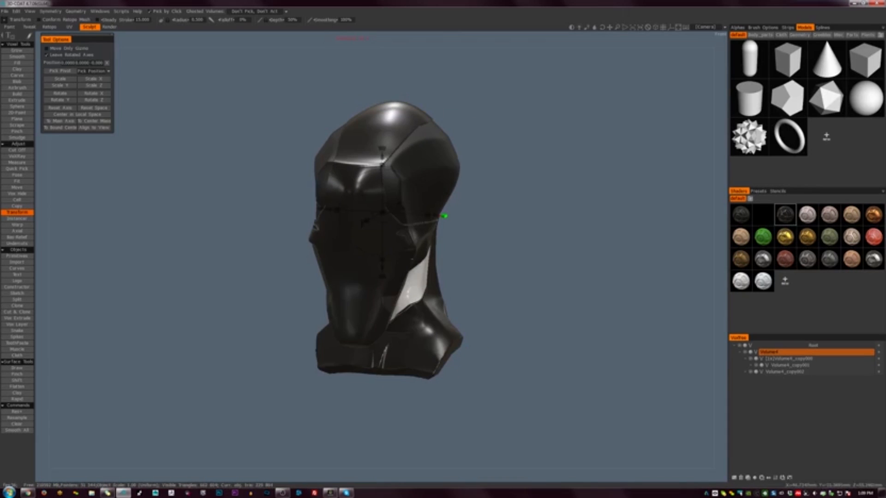
pyautogui.hotkey('ctrl', 'r')
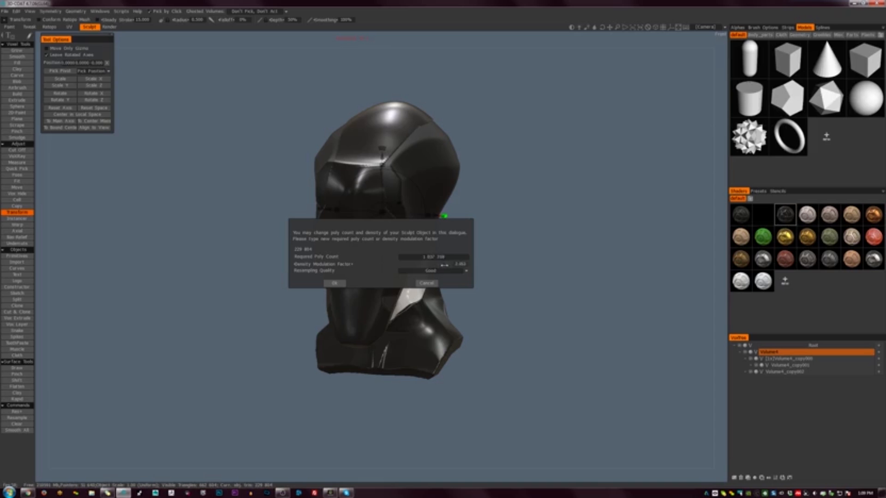
pyautogui.click(334, 282)
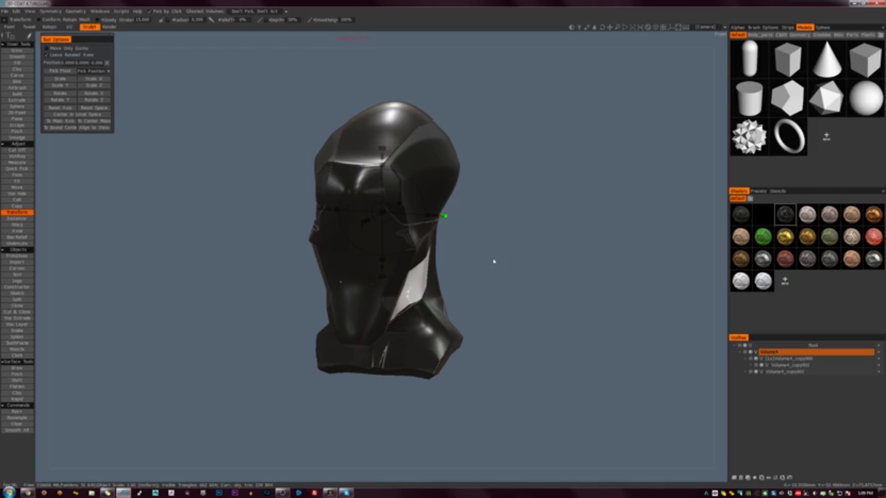
# Resample the skull-side volume with a density factor of about 1.56 and Smooth resampling quality
pyautogui.moveTo(494, 262); pyautogui.dragTo(532, 236)
pyautogui.click(452, 164)
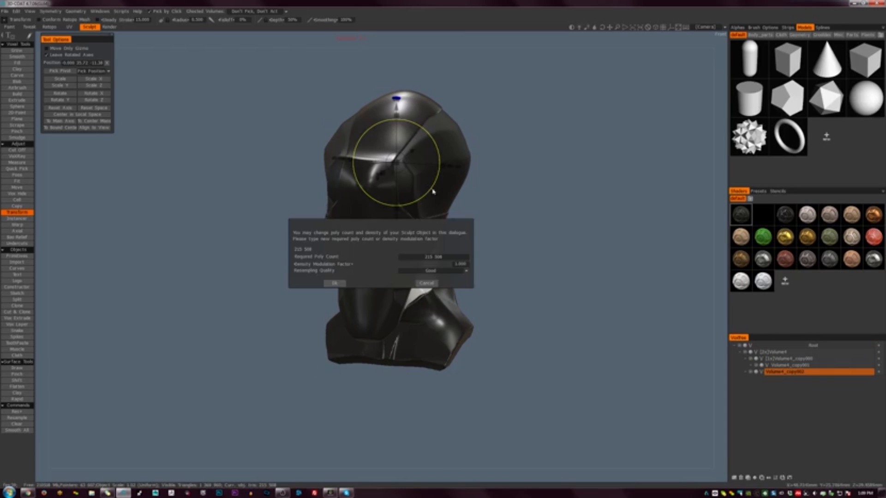
pyautogui.hotkey('ctrl', 'r')
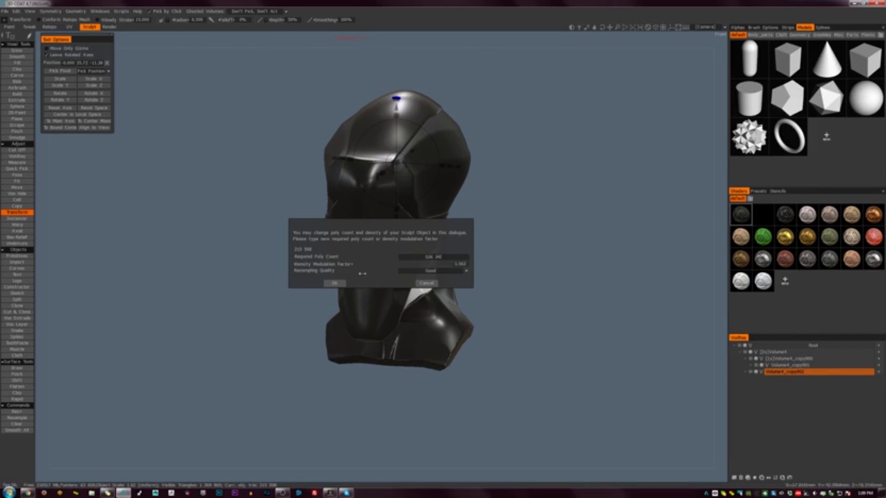
pyautogui.click(418, 271)
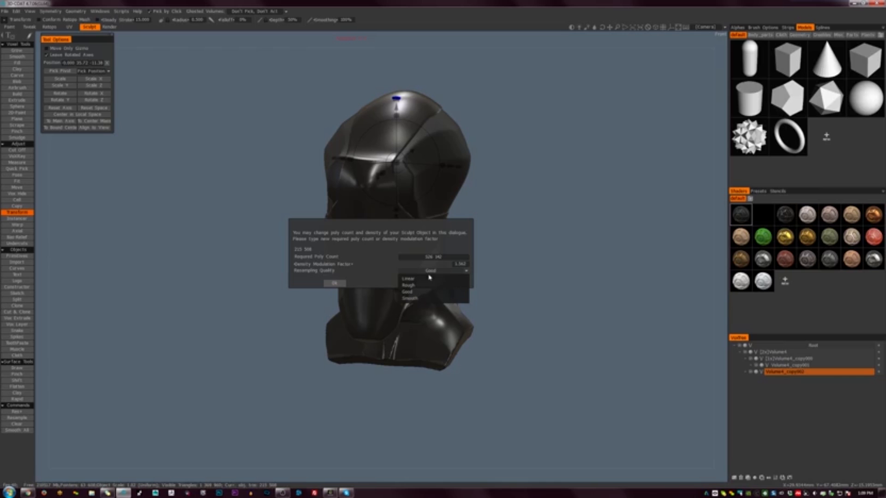
pyautogui.click(417, 298)
pyautogui.click(335, 283)
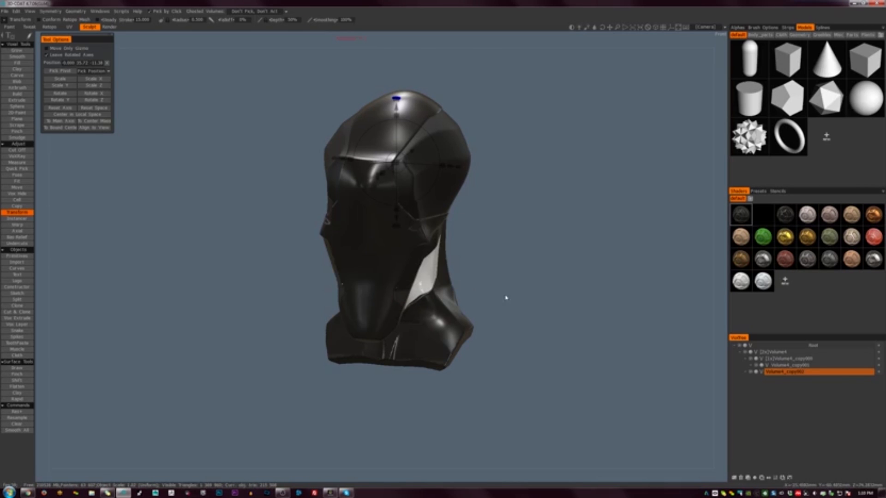
# Try to split an inset from the skull-side volume with outlines drawn in front view, undoing each attempt
pyautogui.moveTo(502, 255); pyautogui.dragTo(528, 217)
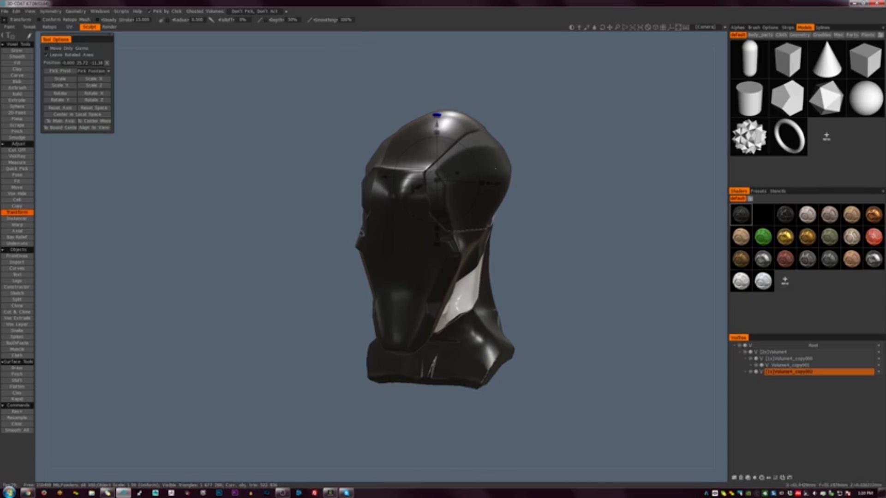
pyautogui.moveTo(528, 199); pyautogui.dragTo(439, 204, button='middle')
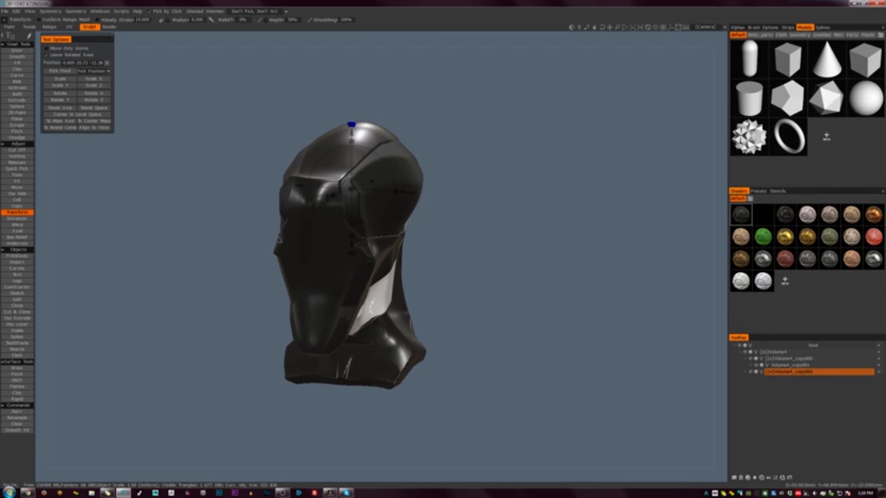
pyautogui.press('k')
pyautogui.keyDown('shift'); pyautogui.moveTo(456, 202); pyautogui.dragTo(462, 171); pyautogui.keyUp('shift')
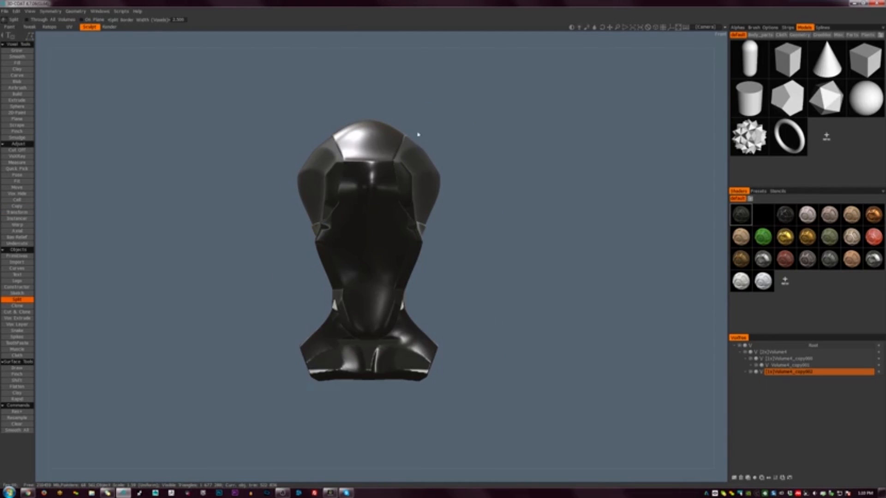
pyautogui.press('t')
pyautogui.moveTo(411, 137); pyautogui.dragTo(409, 143, button='middle')
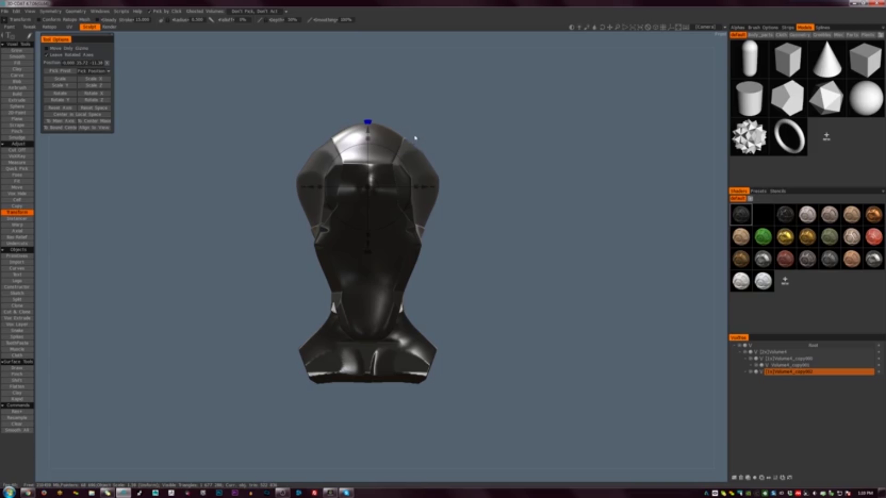
pyautogui.press('k')
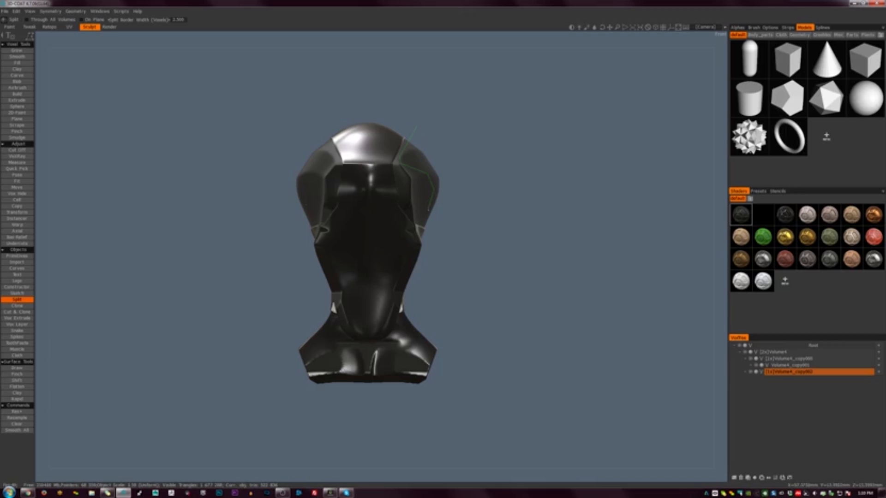
pyautogui.moveTo(428, 210); pyautogui.dragTo(476, 138)
pyautogui.moveTo(418, 129); pyautogui.dragTo(417, 133)
pyautogui.hotkey('ctrl', 'z')
pyautogui.moveTo(419, 124); pyautogui.dragTo(406, 151)
pyautogui.moveTo(433, 176); pyautogui.dragTo(446, 195)
pyautogui.moveTo(419, 127); pyautogui.dragTo(417, 127)
pyautogui.hotkey('ctrl', 'z')
# Split the upper outer part of both skull-side panels into a separate inset volume with a symmetrical outline drawn in front view
pyautogui.press('h')
pyautogui.keyDown('alt'); pyautogui.moveTo(489, 231); pyautogui.dragTo(412, 232); pyautogui.keyUp('alt')
pyautogui.press('t')
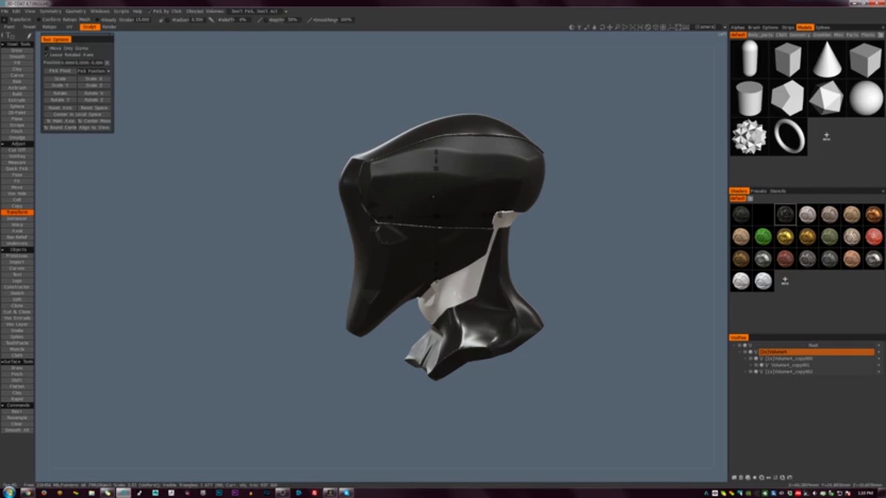
pyautogui.keyDown('alt'); pyautogui.moveTo(373, 270); pyautogui.dragTo(422, 270); pyautogui.keyUp('alt')
pyautogui.press('h')
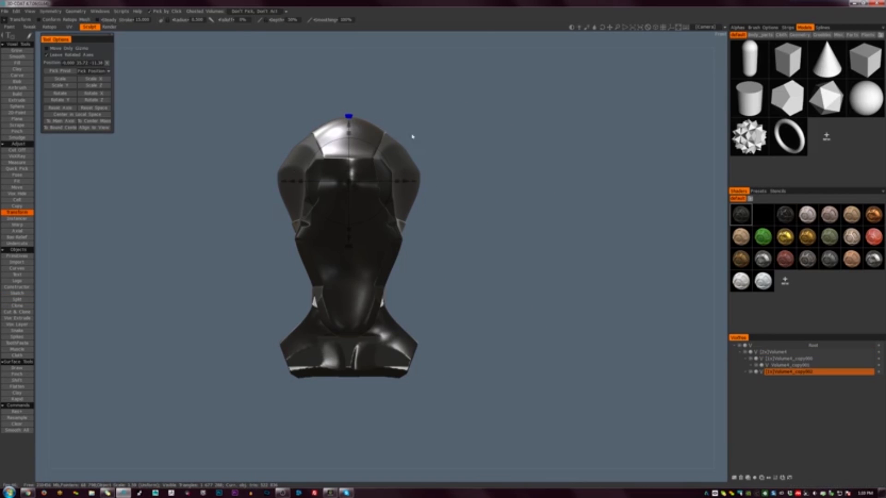
pyautogui.press('s')
pyautogui.moveTo(415, 128); pyautogui.dragTo(389, 141)
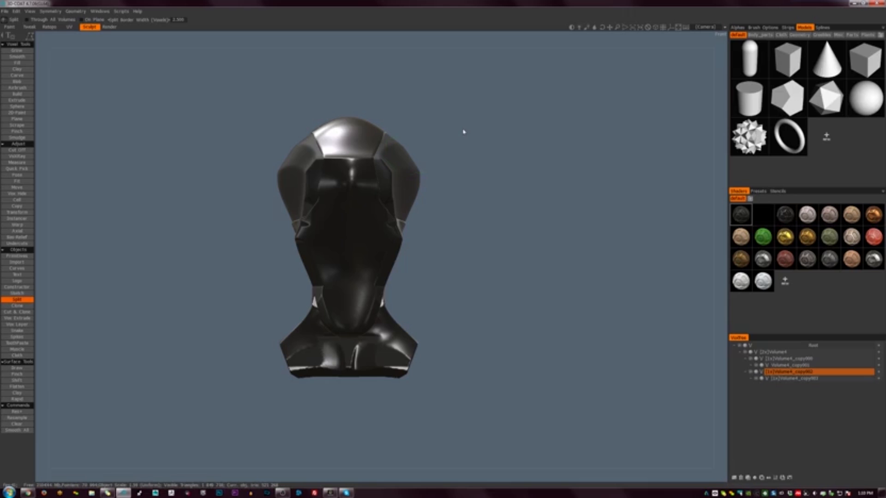
# Pick the new inset volume, try the glossy black shader on it, and assign the pure black shader
pyautogui.press('t')
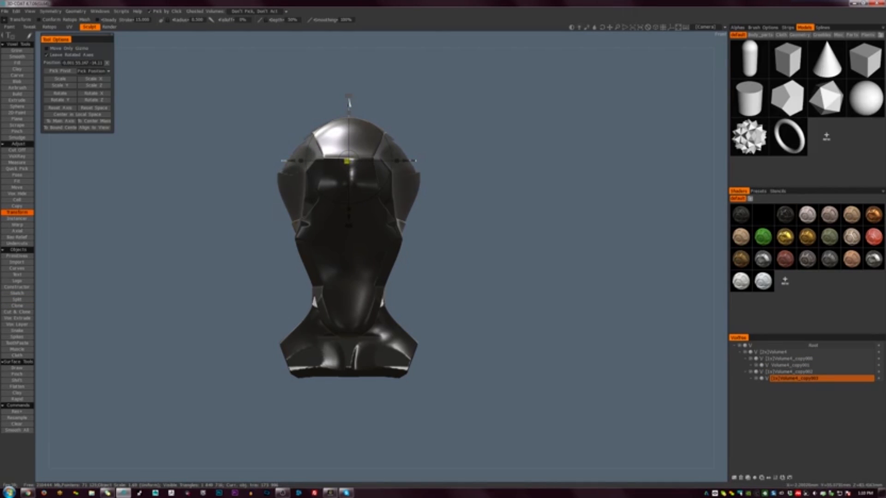
pyautogui.moveTo(491, 191); pyautogui.dragTo(369, 193)
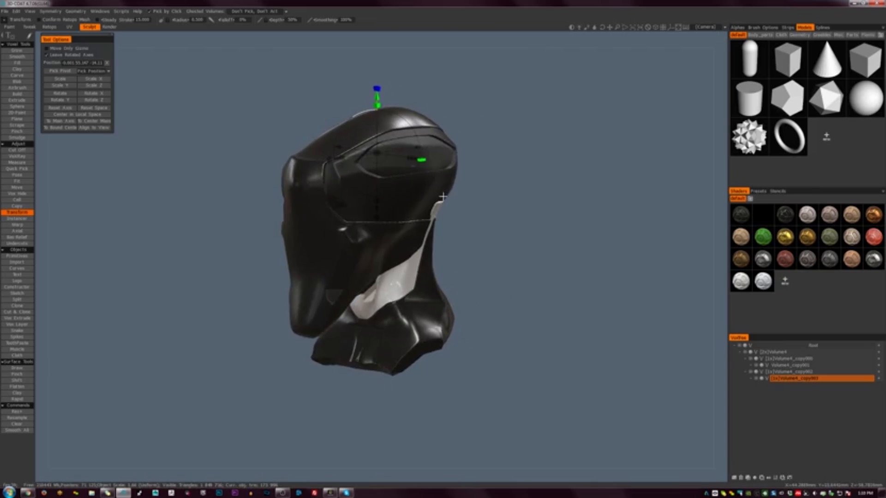
pyautogui.click(778, 217)
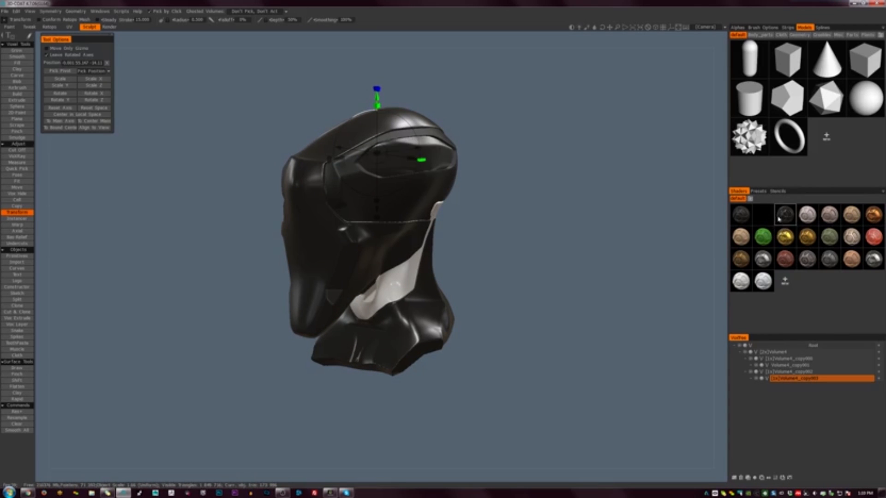
pyautogui.click(762, 214)
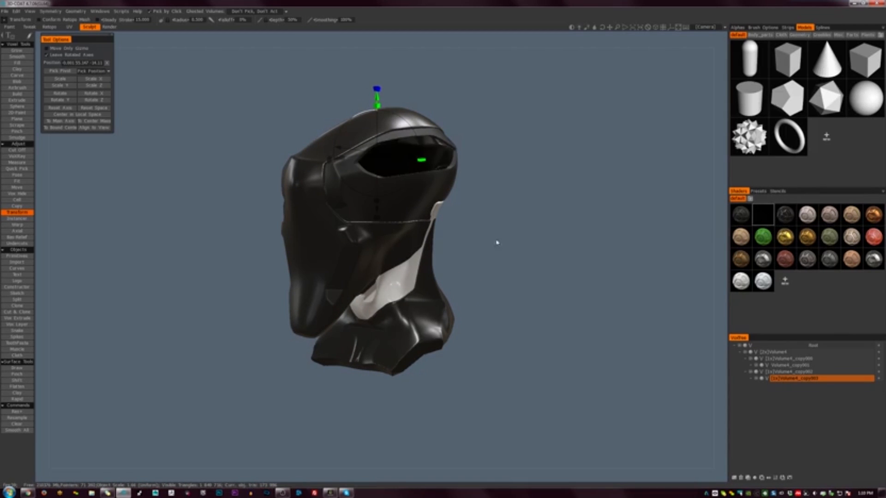
pyautogui.moveTo(498, 243)
pyautogui.mouseDown()
pyautogui.moveTo(534, 237)
pyautogui.moveTo(495, 234)
pyautogui.moveTo(516, 245)
pyautogui.moveTo(451, 225)
pyautogui.moveTo(484, 237)
pyautogui.mouseUp()
# Split an angular lower band from the skull-side volume into a separate volume with a polygonal outline drawn in side view
pyautogui.click(422, 203)
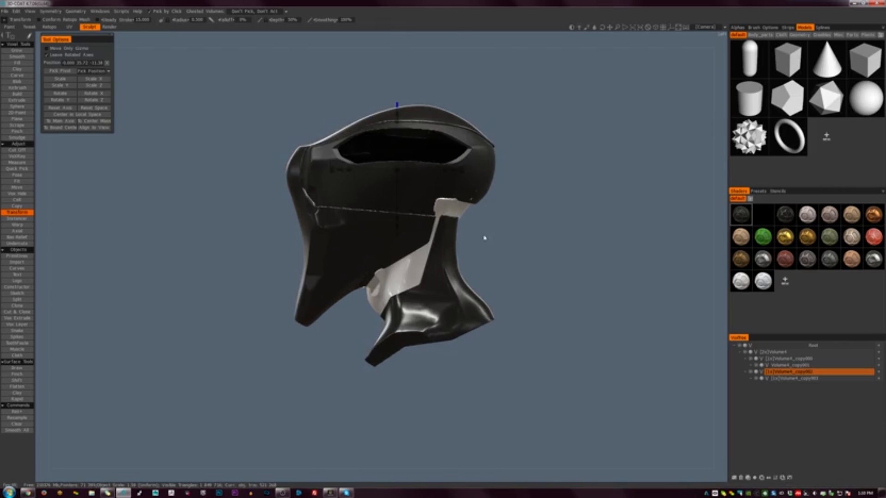
pyautogui.click(17, 299)
pyautogui.click(499, 190)
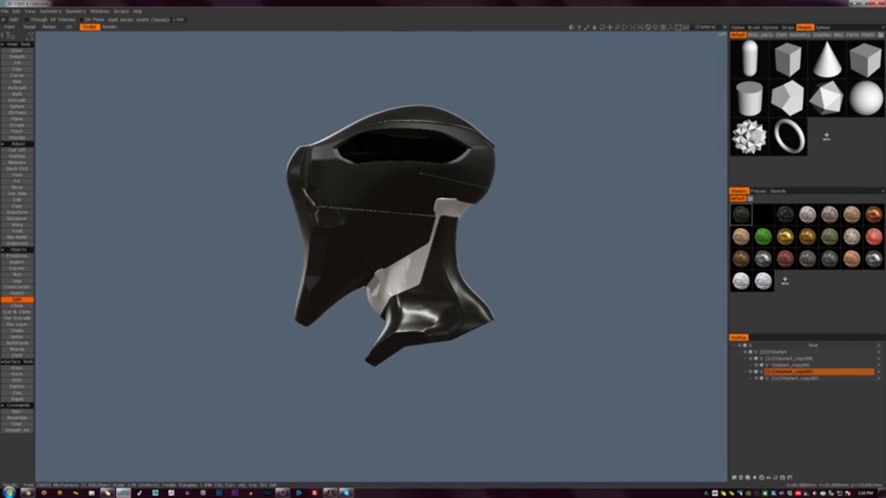
pyautogui.click(427, 172)
pyautogui.click(343, 174)
pyautogui.click(354, 196)
pyautogui.click(445, 203)
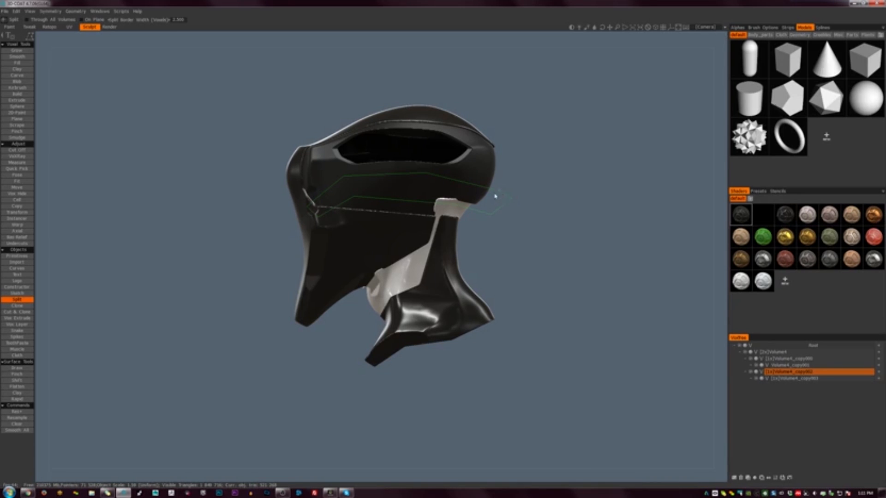
pyautogui.click(496, 194)
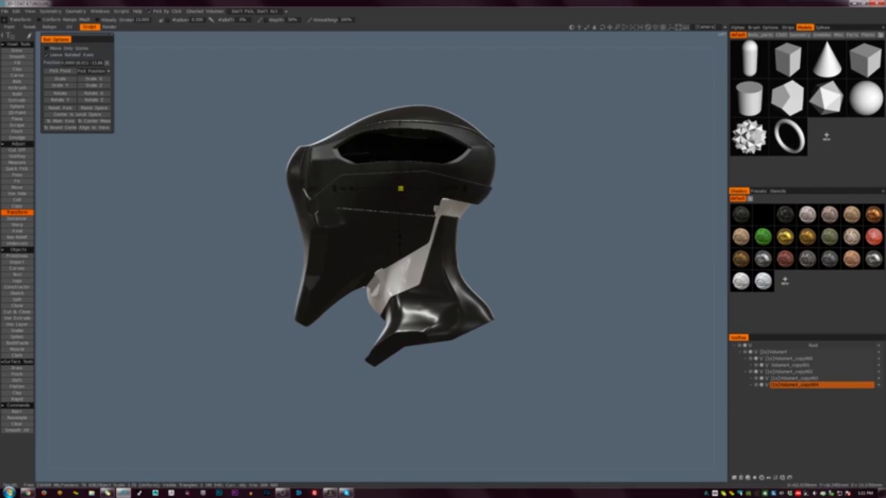
# Try the matte black and pure black shaders on the new lower band volume
pyautogui.click(738, 221)
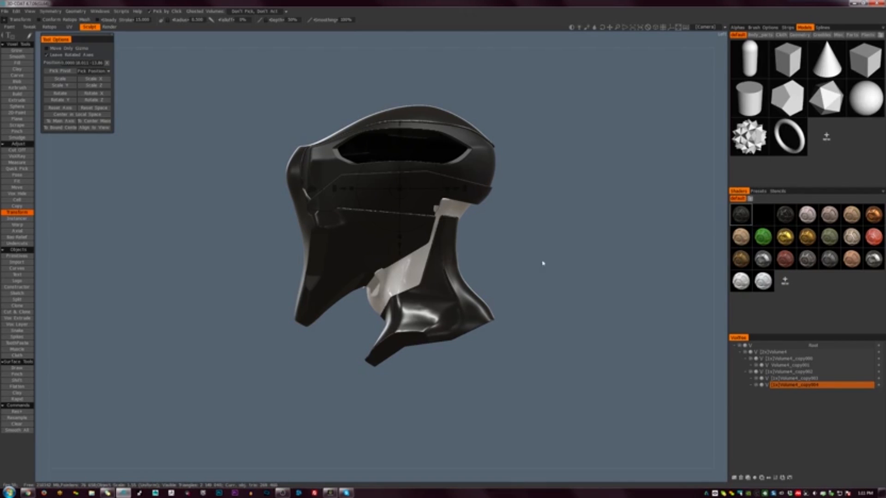
pyautogui.click(765, 217)
pyautogui.moveTo(496, 271); pyautogui.dragTo(476, 190)
# Try the white shaders on the model and assign the glossy white one to the main head volume
pyautogui.click(431, 189)
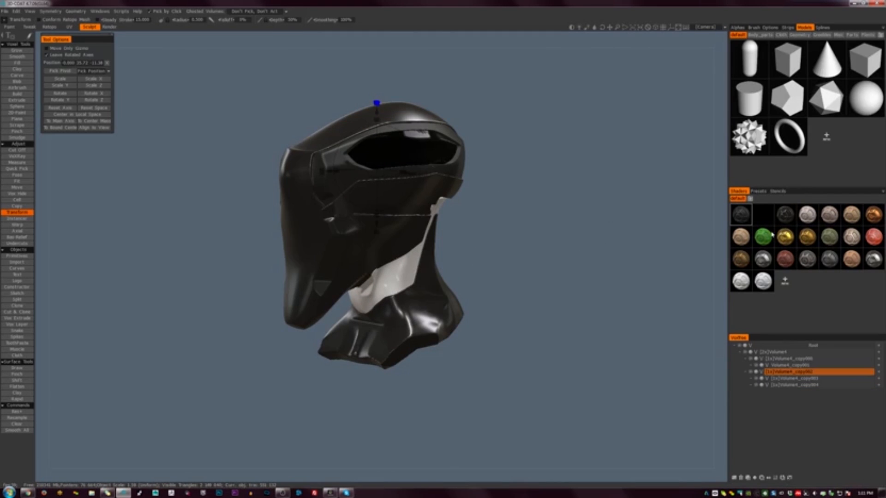
pyautogui.moveTo(471, 249); pyautogui.dragTo(524, 253)
pyautogui.click(450, 319)
pyautogui.click(763, 287)
pyautogui.moveTo(595, 276); pyautogui.dragTo(562, 302)
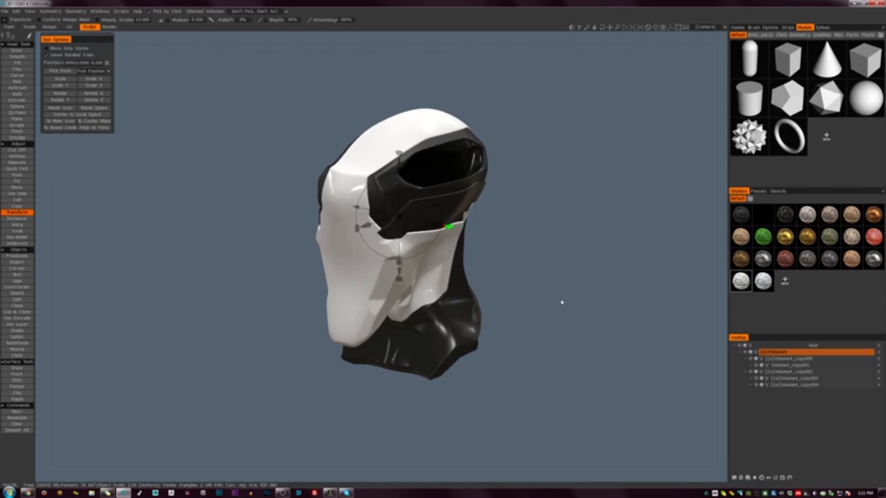
pyautogui.moveTo(508, 259); pyautogui.dragTo(473, 250)
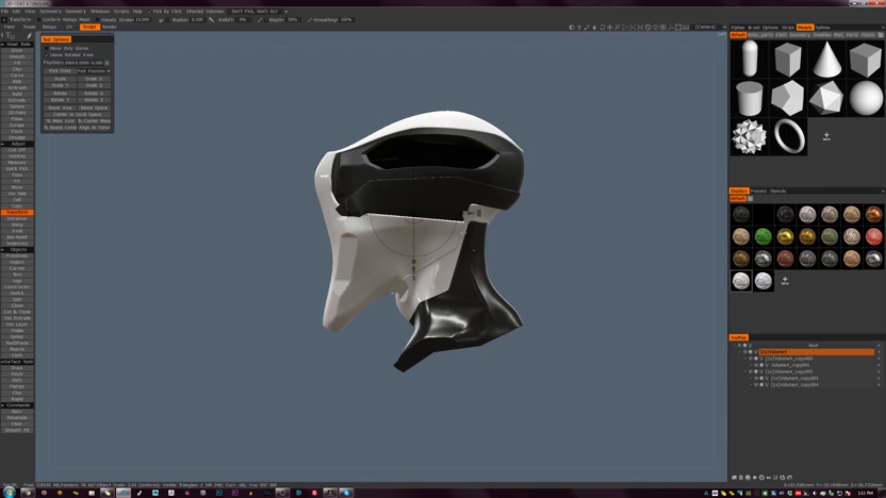
pyautogui.moveTo(507, 298); pyautogui.dragTo(498, 243)
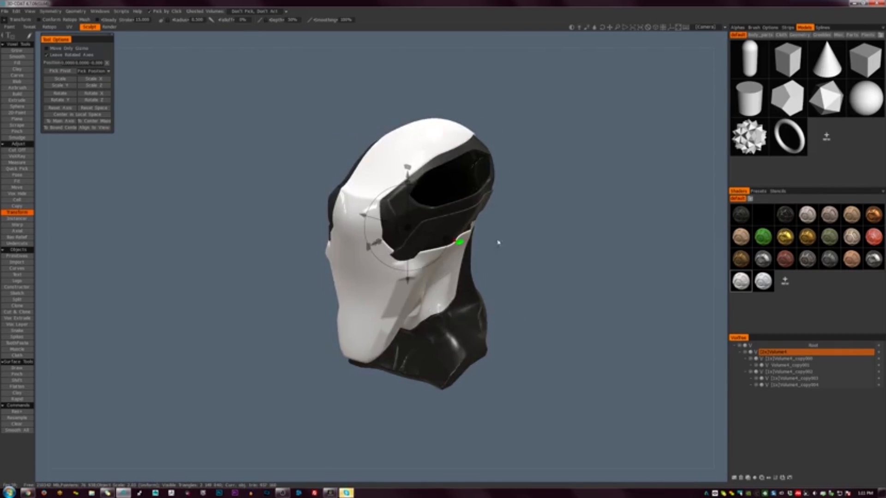
# Assign the glossy white shader to the lower side band volume
pyautogui.click(471, 217)
pyautogui.click(745, 284)
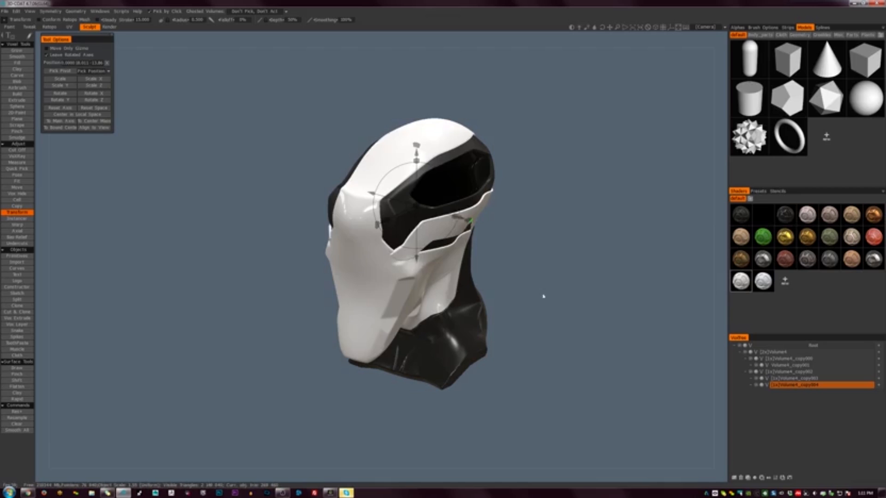
pyautogui.moveTo(544, 297); pyautogui.dragTo(591, 258)
# Assign the dark metallic shader to both the main head volume and the lower side band
pyautogui.click(399, 305)
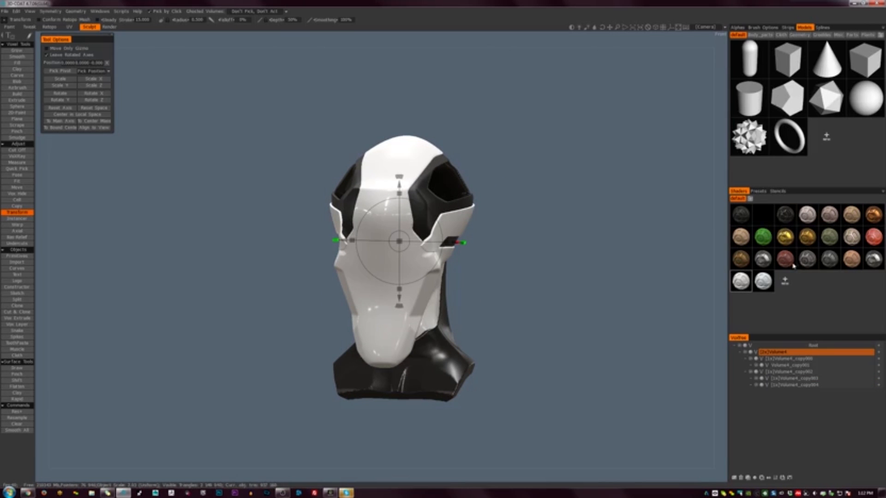
pyautogui.click(872, 259)
pyautogui.moveTo(549, 306); pyautogui.dragTo(496, 320)
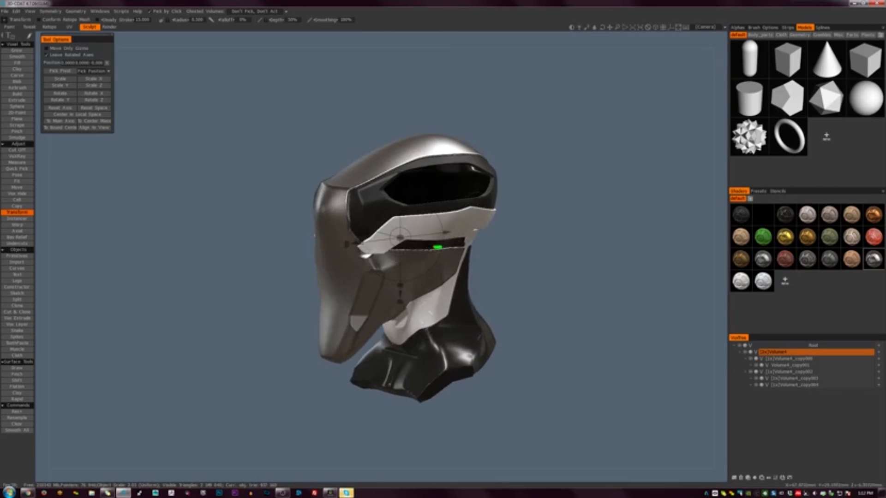
pyautogui.click(471, 222)
pyautogui.click(873, 260)
# Split a section off the neck into a separate volume with an outline drawn in side view, and pick it for transforming
pyautogui.moveTo(547, 303); pyautogui.dragTo(429, 268)
pyautogui.click(417, 288)
pyautogui.press('s')
pyautogui.click(477, 225)
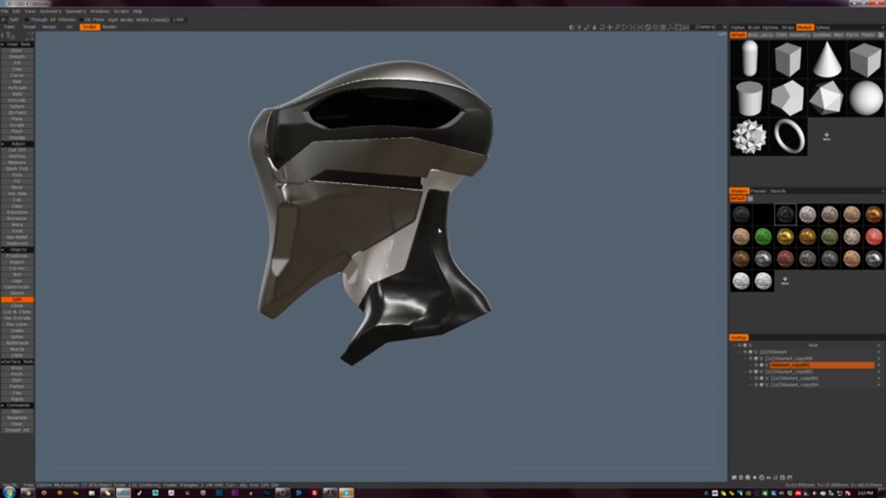
pyautogui.click(428, 215)
pyautogui.click(416, 271)
pyautogui.click(477, 228)
pyautogui.press('t')
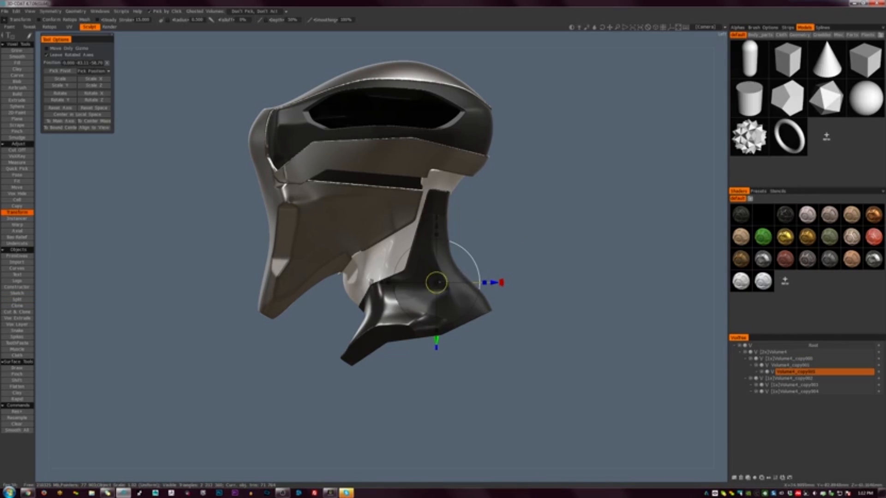
# Scale up the split-off neck section slightly and resample it
pyautogui.moveTo(438, 282); pyautogui.dragTo(451, 267)
pyautogui.press('r')
pyautogui.click(334, 283)
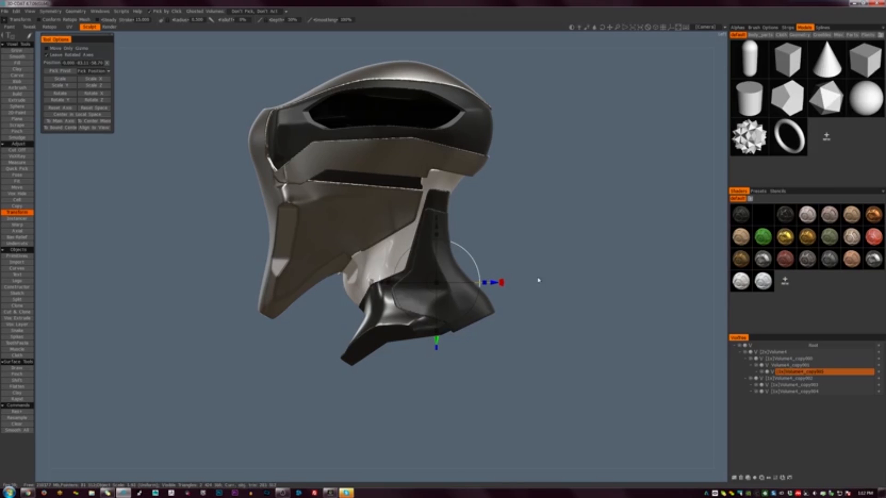
pyautogui.moveTo(538, 280)
pyautogui.mouseDown()
pyautogui.moveTo(568, 290)
pyautogui.moveTo(540, 283)
pyautogui.mouseUp()
pyautogui.moveTo(541, 283); pyautogui.dragTo(503, 252, button='right')
pyautogui.moveTo(503, 251); pyautogui.dragTo(531, 259, button='middle')
pyautogui.moveTo(531, 260); pyautogui.dragTo(479, 275)
# Cut a stepped profile into the side band's upper edge with the Cut Off tool in side view
pyautogui.press('h')
pyautogui.click(17, 300)
pyautogui.click(17, 150)
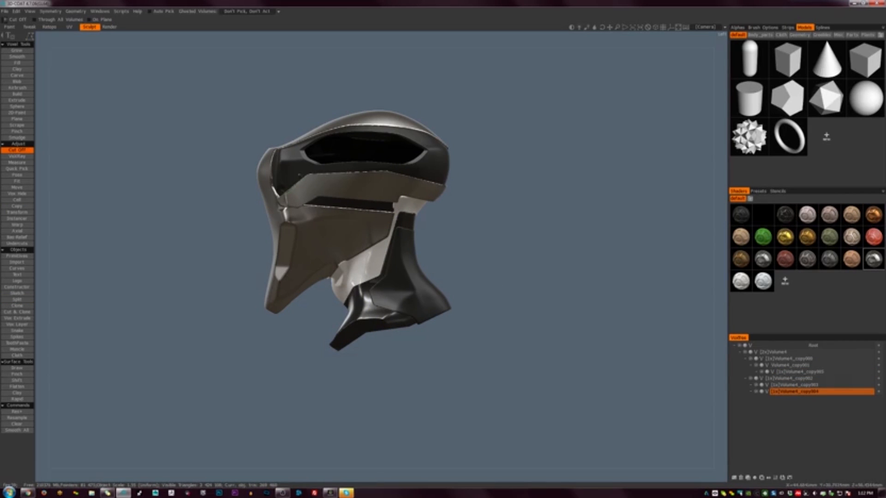
pyautogui.keyDown('alt'); pyautogui.moveTo(277, 195); pyautogui.dragTo(308, 187); pyautogui.keyUp('alt')
pyautogui.moveTo(406, 231); pyautogui.dragTo(361, 218)
pyautogui.click(338, 199)
pyautogui.click(362, 214)
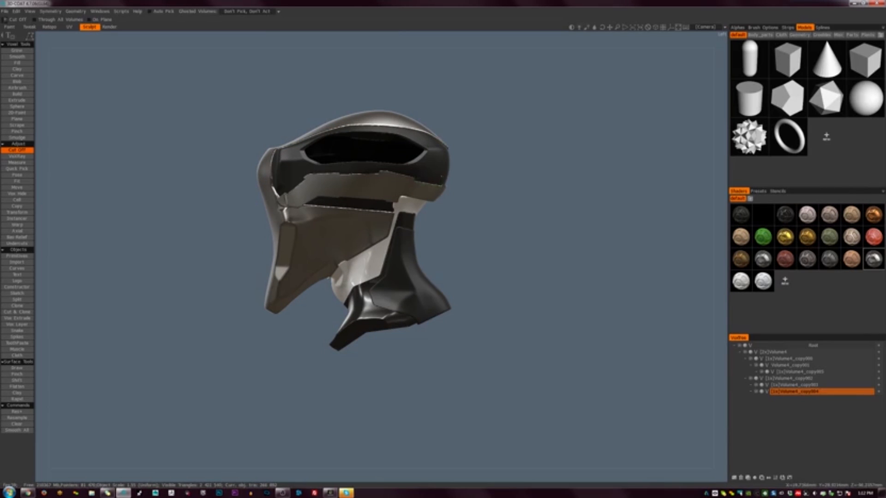
# Reshape the front end of the side band with a smaller Move brush, working from front and angled views
pyautogui.moveTo(480, 230)
pyautogui.mouseDown()
pyautogui.moveTo(583, 229)
pyautogui.moveTo(491, 229)
pyautogui.moveTo(446, 213)
pyautogui.moveTo(439, 200)
pyautogui.moveTo(432, 208)
pyautogui.mouseUp()
pyautogui.press('m')
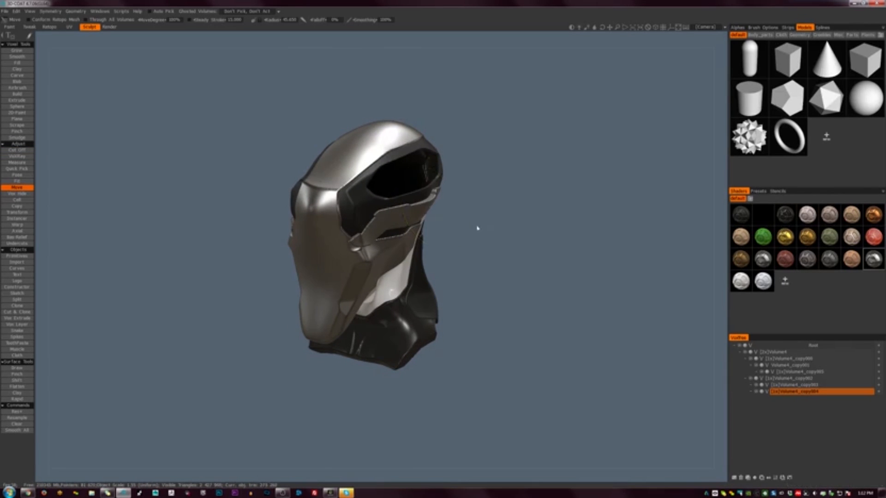
pyautogui.moveTo(486, 222)
pyautogui.mouseDown()
pyautogui.moveTo(344, 249)
pyautogui.moveTo(493, 232)
pyautogui.moveTo(506, 217)
pyautogui.mouseUp()
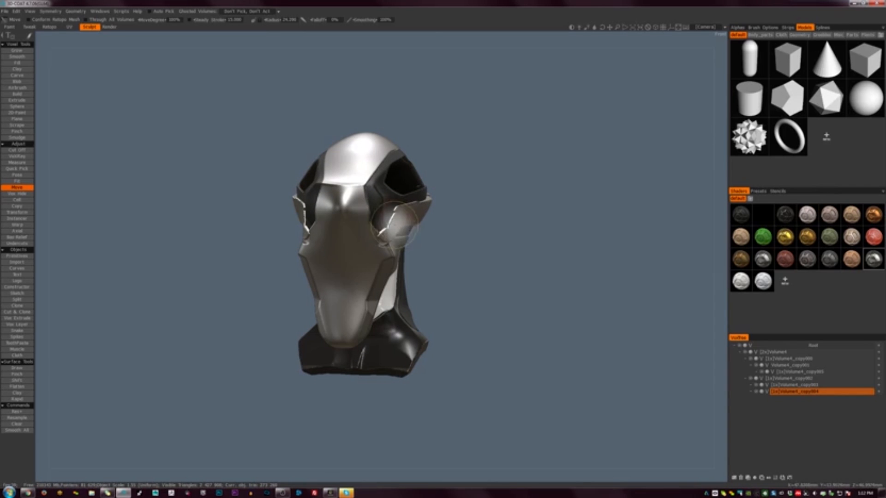
pyautogui.moveTo(398, 225); pyautogui.dragTo(401, 225)
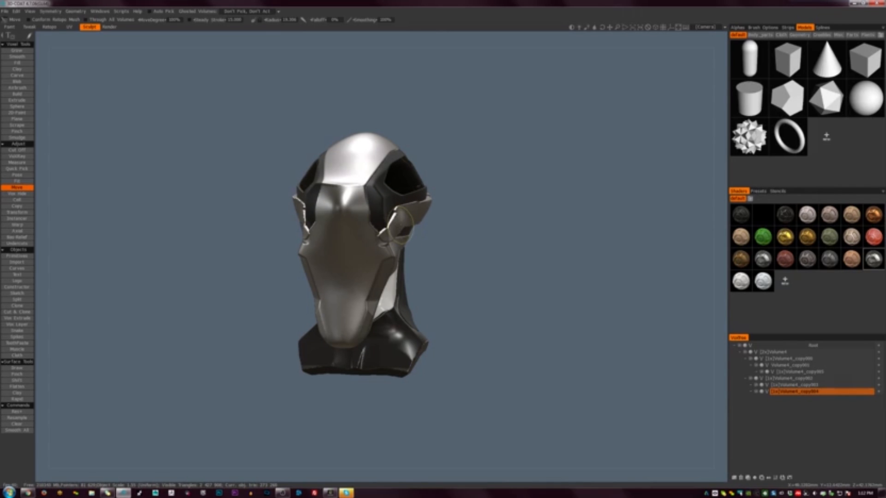
pyautogui.moveTo(472, 248); pyautogui.dragTo(452, 212)
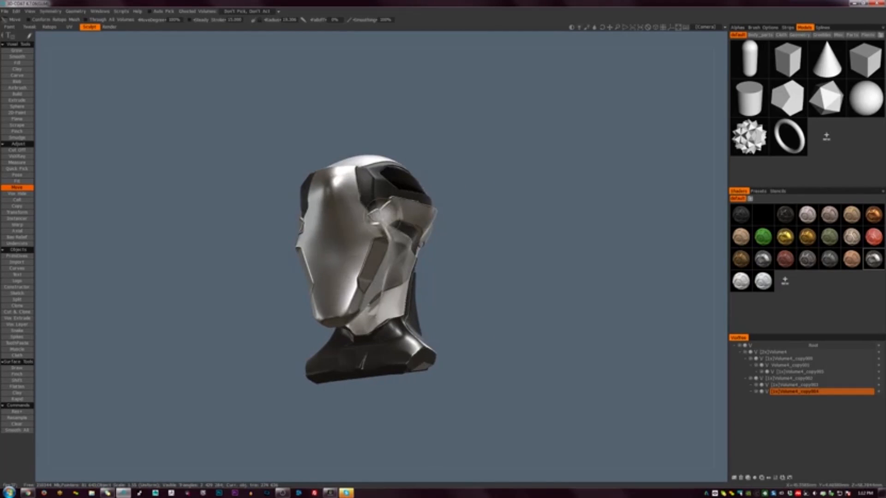
pyautogui.keyDown('shift'); pyautogui.moveTo(382, 210); pyautogui.dragTo(389, 216); pyautogui.keyUp('shift')
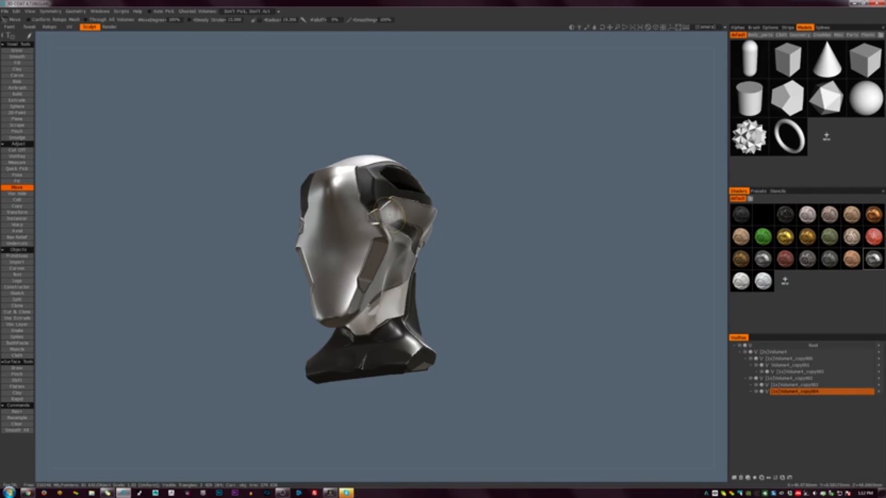
# Split the upper part of the side band into a separate volume in side view and pick it for transforming
pyautogui.moveTo(510, 293)
pyautogui.mouseDown()
pyautogui.moveTo(462, 271)
pyautogui.moveTo(461, 294)
pyautogui.moveTo(534, 293)
pyautogui.moveTo(479, 247)
pyautogui.mouseUp()
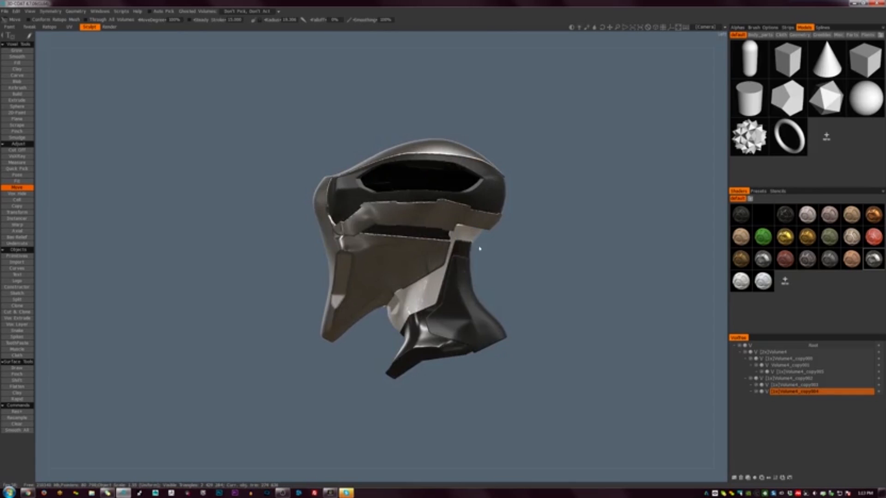
pyautogui.press('s')
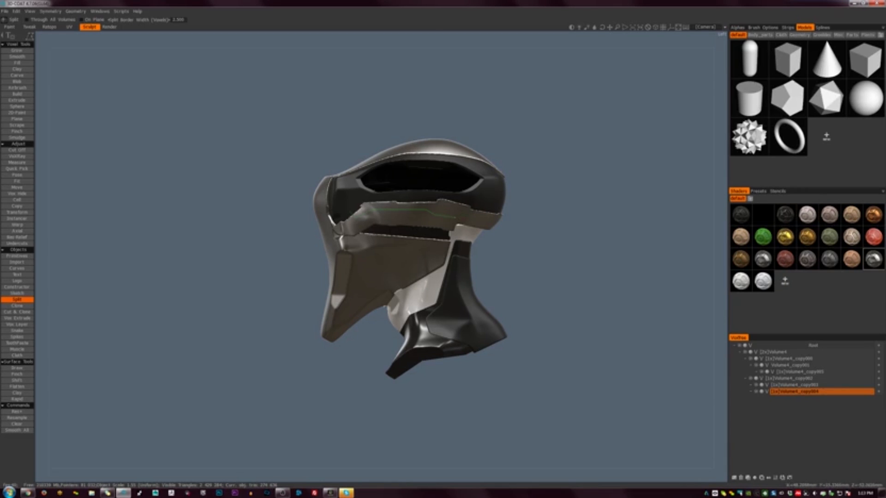
pyautogui.click(453, 215)
pyautogui.click(468, 191)
pyautogui.click(443, 155)
pyautogui.click(363, 179)
pyautogui.click(349, 211)
pyautogui.press('h')
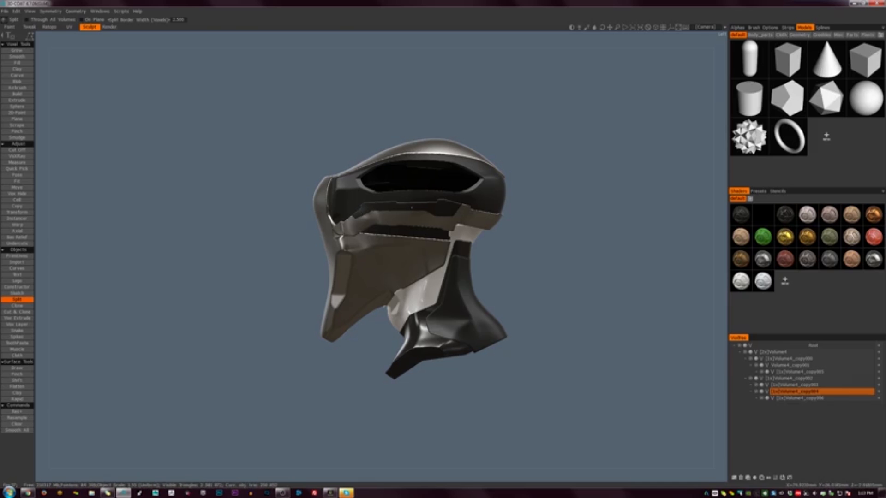
pyautogui.press('t')
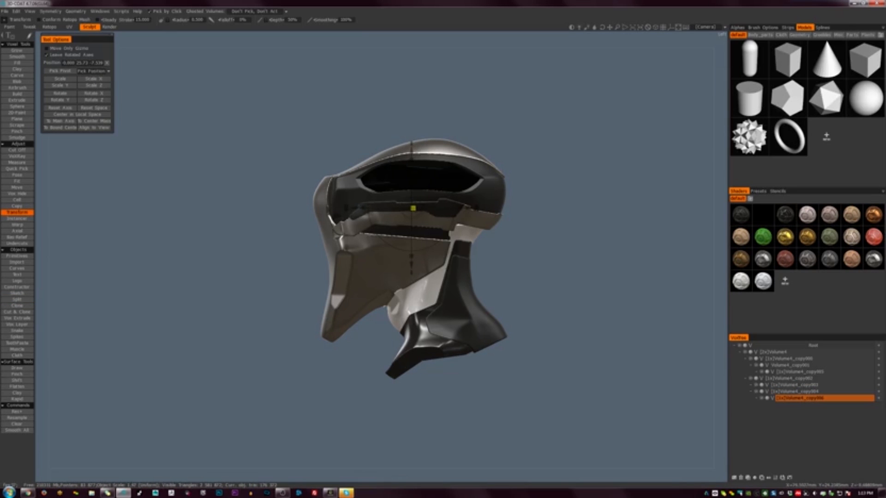
# Pull the front edge of the rear neck panel outward with the Move brush
pyautogui.moveTo(536, 271); pyautogui.dragTo(646, 283)
pyautogui.moveTo(647, 282); pyautogui.dragTo(558, 297, button='right')
pyautogui.moveTo(557, 298); pyautogui.dragTo(522, 254, button='middle')
pyautogui.moveTo(521, 254); pyautogui.dragTo(467, 287)
pyautogui.press('h')
pyautogui.press('m')
pyautogui.moveTo(431, 243); pyautogui.dragTo(454, 244, button='right')
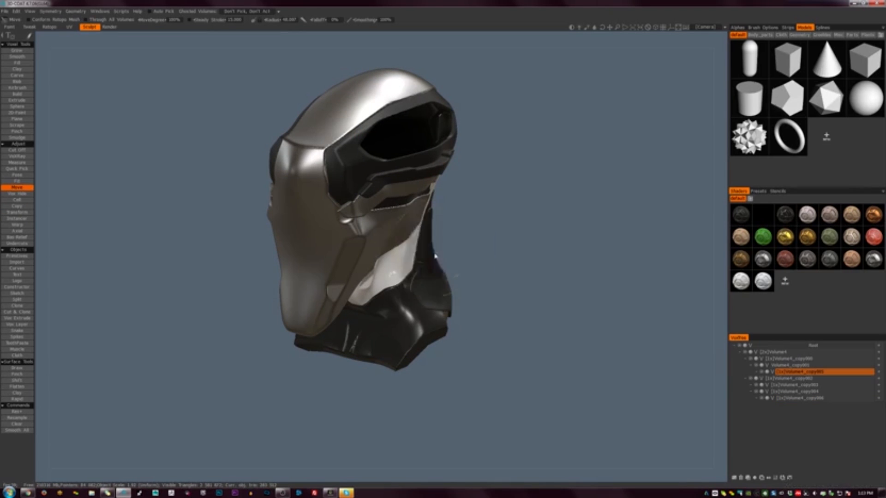
pyautogui.moveTo(432, 266); pyautogui.dragTo(442, 266)
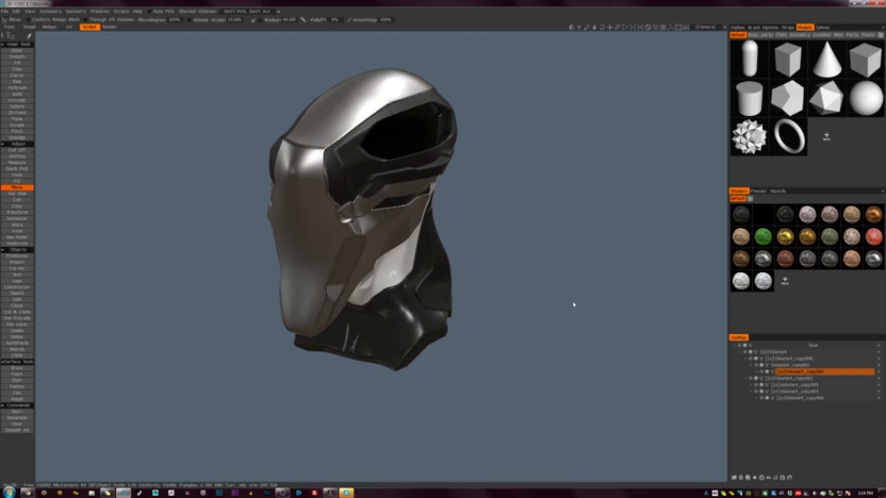
# Pick the main head volume and nudge its front brow contour forward with a smaller Move brush in side view
pyautogui.moveTo(573, 304); pyautogui.dragTo(609, 268)
pyautogui.moveTo(521, 257); pyautogui.dragTo(502, 244, button='right')
pyautogui.moveTo(502, 244)
pyautogui.mouseDown()
pyautogui.moveTo(455, 328)
pyautogui.moveTo(466, 309)
pyautogui.moveTo(447, 221)
pyautogui.moveTo(436, 240)
pyautogui.mouseUp()
pyautogui.moveTo(364, 156); pyautogui.dragTo(357, 153, button='right')
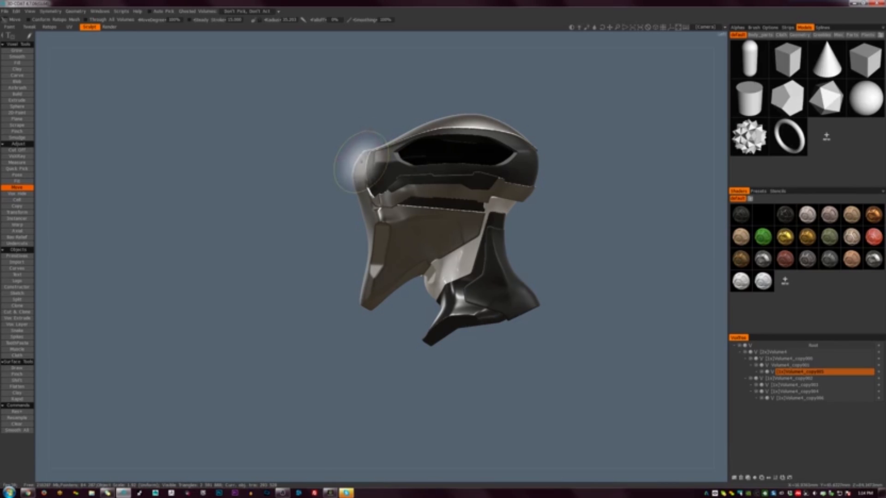
pyautogui.press('h')
pyautogui.moveTo(364, 156); pyautogui.dragTo(362, 155)
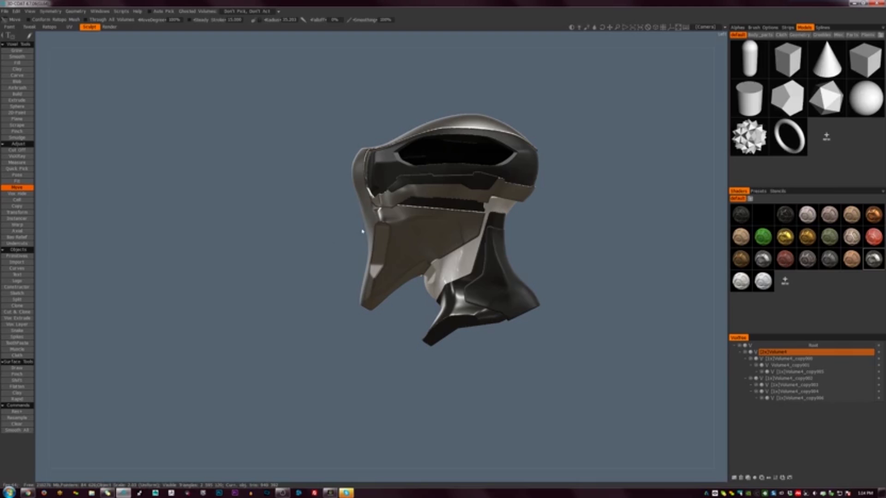
# Split the lower face off the main head volume with an outline drawn in side view
pyautogui.press('s')
pyautogui.click(350, 220)
pyautogui.click(368, 209)
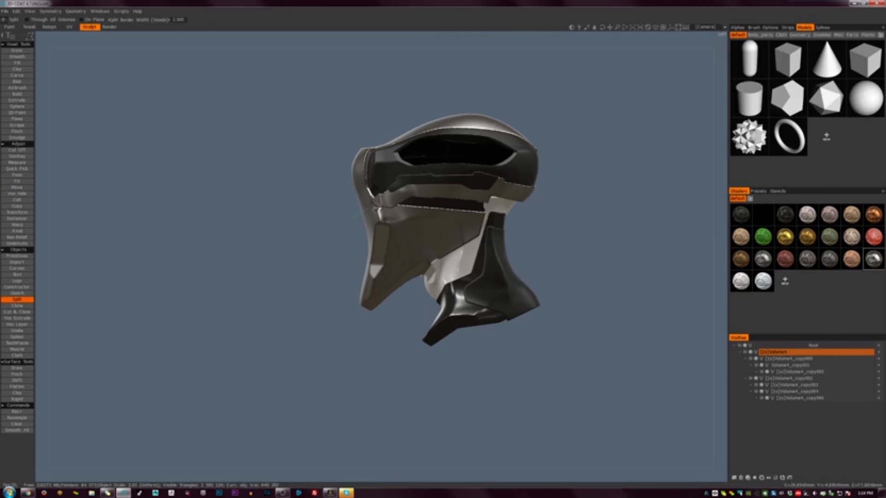
pyautogui.click(368, 218)
pyautogui.click(349, 219)
pyautogui.click(412, 266)
pyautogui.click(347, 220)
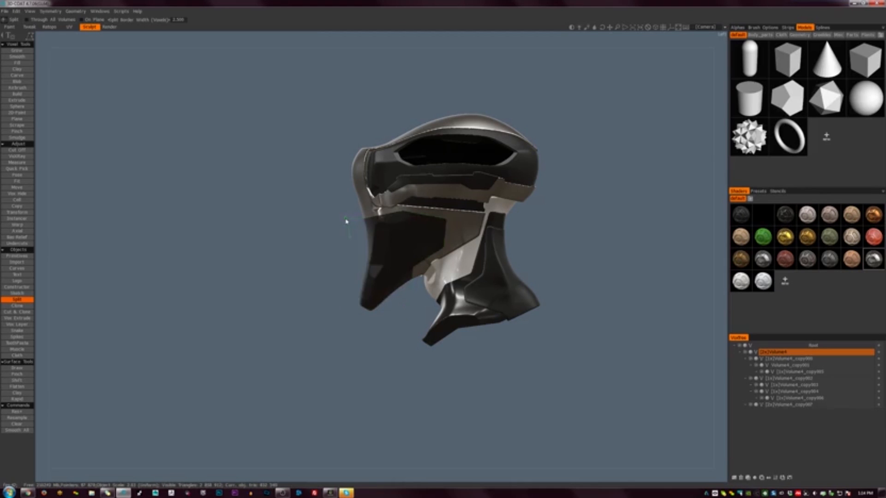
# Split a tapered central panel off the lower face with a symmetrical outline drawn in front view
pyautogui.moveTo(345, 220); pyautogui.dragTo(392, 285)
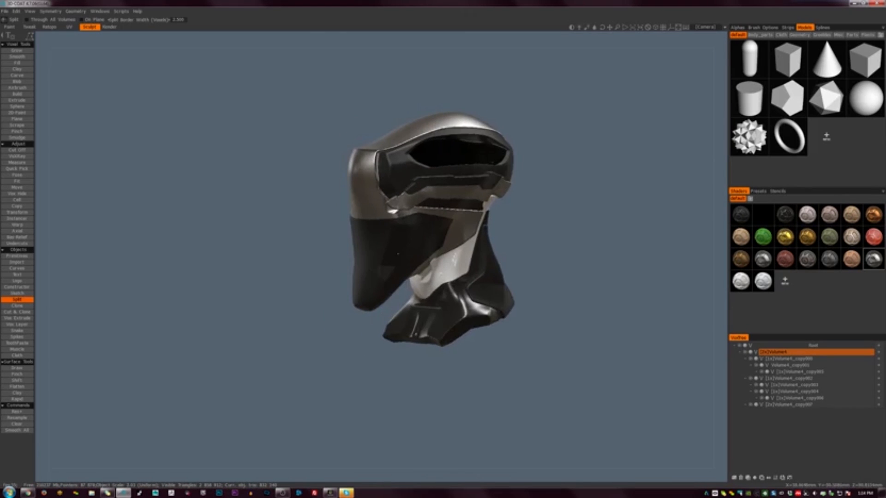
pyautogui.press('h')
pyautogui.press('t')
pyautogui.moveTo(392, 248); pyautogui.dragTo(377, 270)
pyautogui.moveTo(395, 224)
pyautogui.keyDown('alt'); pyautogui.mouseDown()
pyautogui.moveTo(485, 237)
pyautogui.moveTo(404, 236)
pyautogui.mouseUp(); pyautogui.keyUp('alt')
pyautogui.press('s')
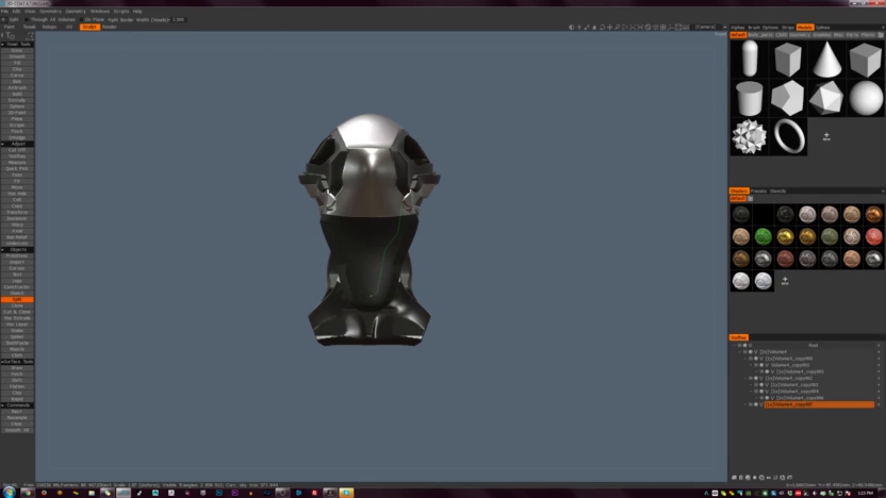
pyautogui.click(368, 295)
pyautogui.click(370, 203)
# Pick the tapered central face panel and assign the dark metallic shader to it
pyautogui.press('h')
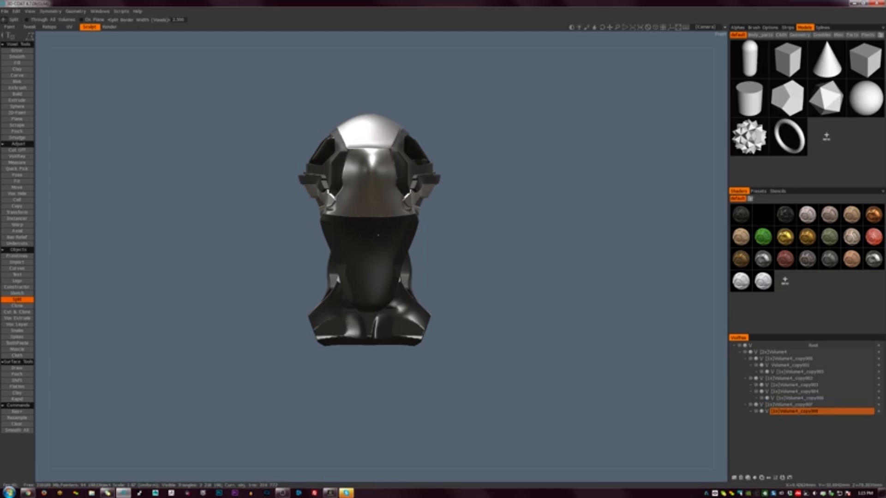
pyautogui.press('t')
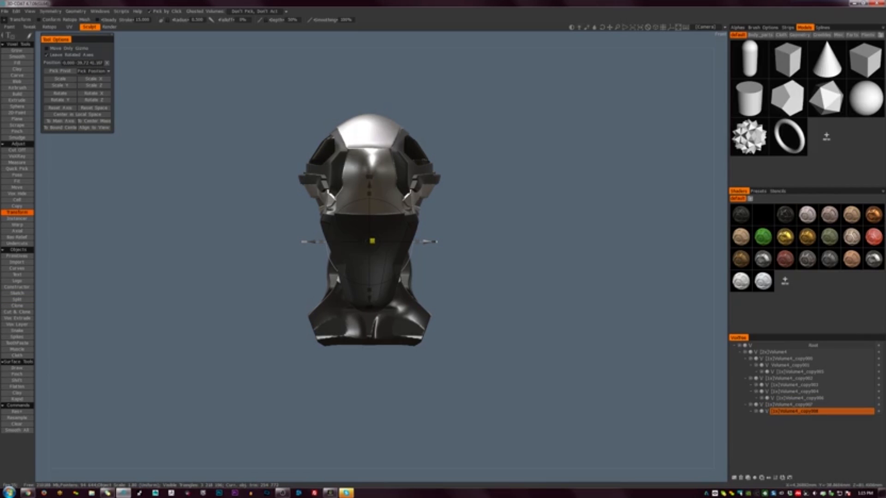
pyautogui.click(873, 262)
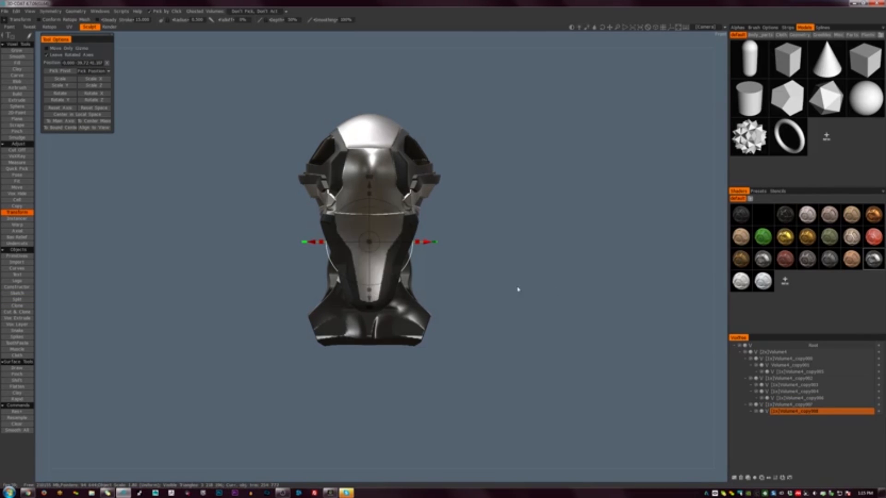
pyautogui.moveTo(518, 289)
pyautogui.mouseDown()
pyautogui.moveTo(475, 287)
pyautogui.moveTo(554, 293)
pyautogui.moveTo(517, 277)
pyautogui.mouseUp()
# Raise the middle of the central face panel's upper edge into an arch with the Move brush
pyautogui.press('m')
pyautogui.moveTo(345, 217)
pyautogui.mouseDown()
pyautogui.moveTo(342, 207)
pyautogui.moveTo(341, 224)
pyautogui.moveTo(358, 215)
pyautogui.moveTo(352, 209)
pyautogui.moveTo(366, 213)
pyautogui.mouseUp()
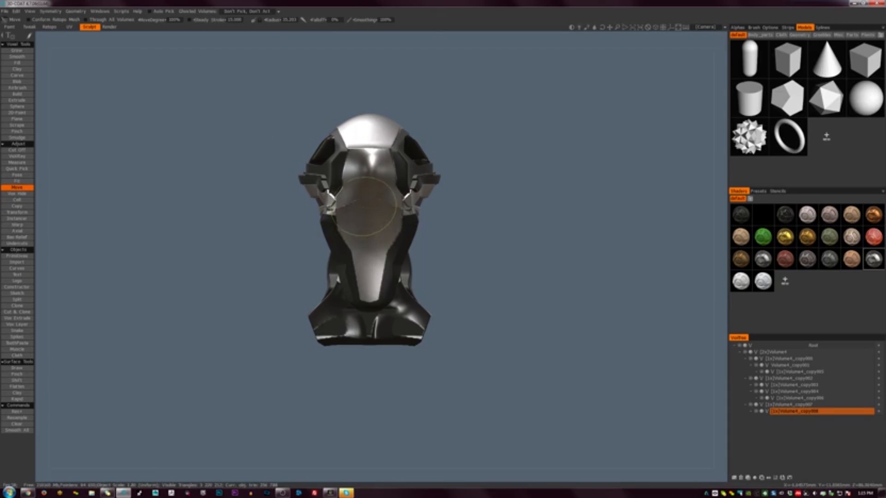
pyautogui.moveTo(530, 229); pyautogui.dragTo(435, 237)
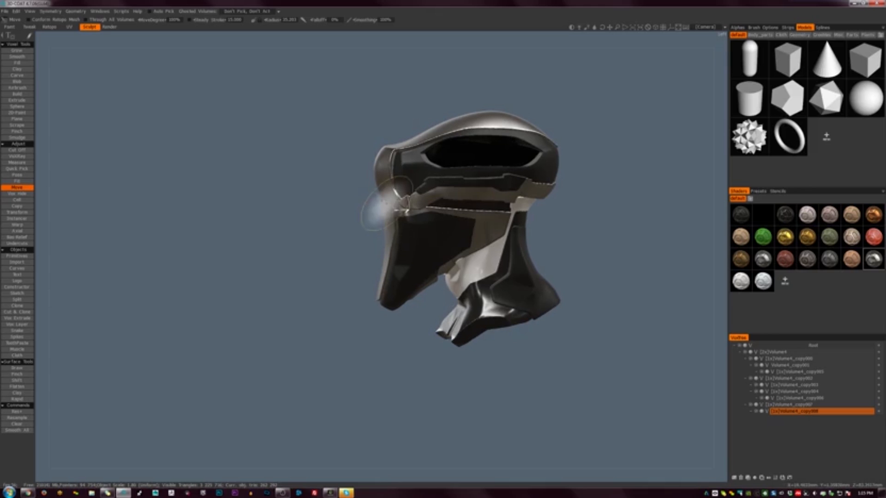
pyautogui.moveTo(382, 209); pyautogui.dragTo(383, 199)
pyautogui.moveTo(324, 247); pyautogui.dragTo(438, 282)
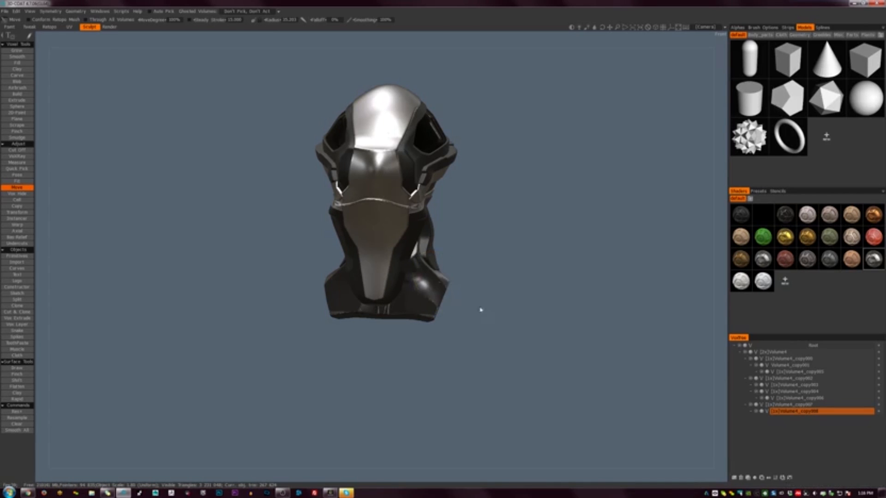
# Examine the panelled head from angled, front and side views, ending close up on the face in side view
pyautogui.moveTo(480, 308); pyautogui.dragTo(516, 346, button='right')
pyautogui.moveTo(516, 346); pyautogui.dragTo(520, 360, button='middle')
pyautogui.moveTo(521, 360); pyautogui.dragTo(476, 347)
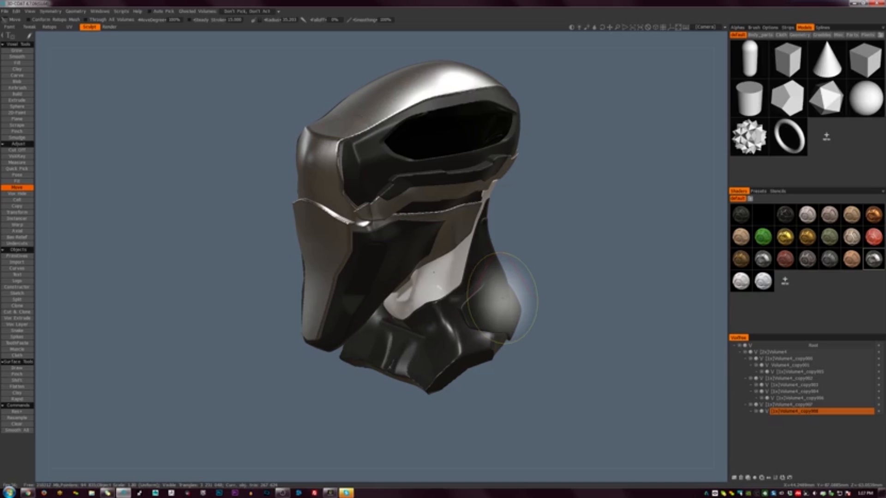
pyautogui.moveTo(550, 244); pyautogui.dragTo(526, 211)
pyautogui.press('KP_2')
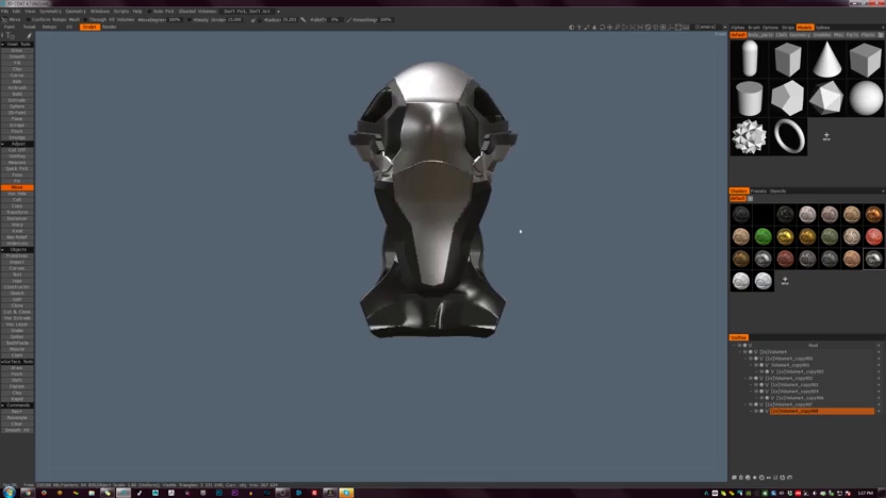
pyautogui.press('KP_4')
pyautogui.keyDown('alt'); pyautogui.moveTo(477, 216); pyautogui.dragTo(494, 232, button='right'); pyautogui.keyUp('alt')
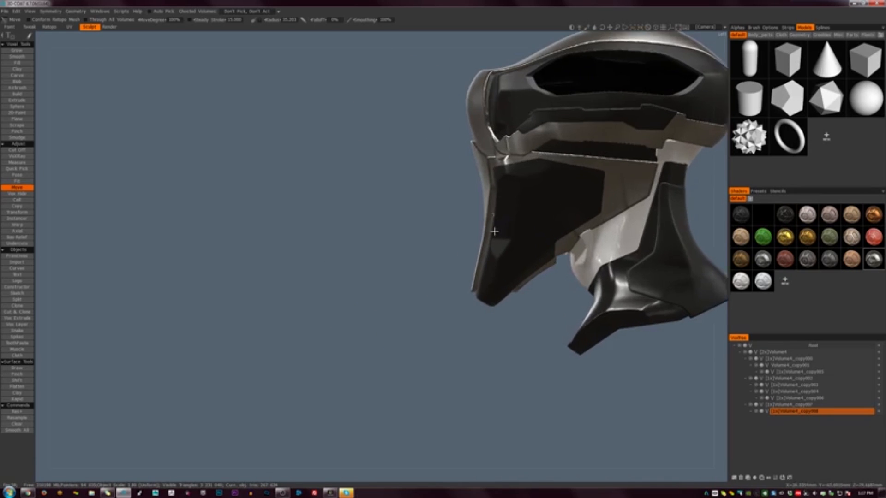
pyautogui.keyDown('alt'); pyautogui.moveTo(494, 233); pyautogui.dragTo(362, 243, button='middle'); pyautogui.keyUp('alt')
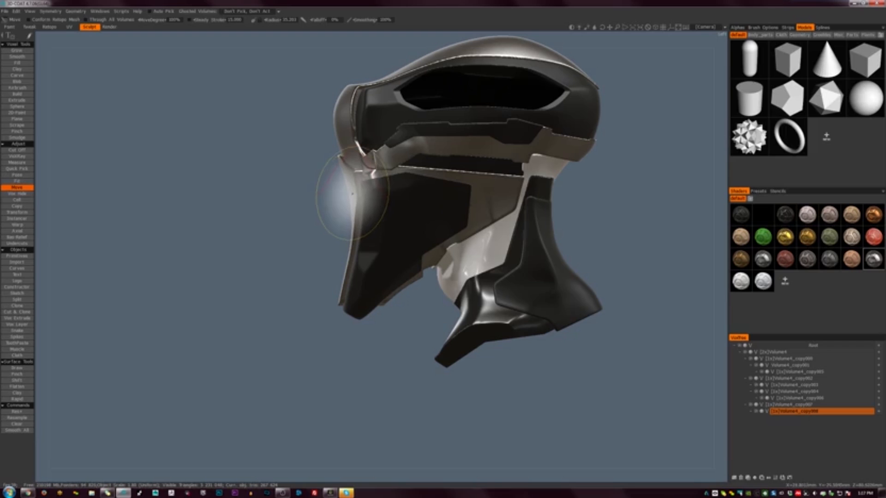
# Try to split a narrow section off the central face panel in side view
pyautogui.press('s')
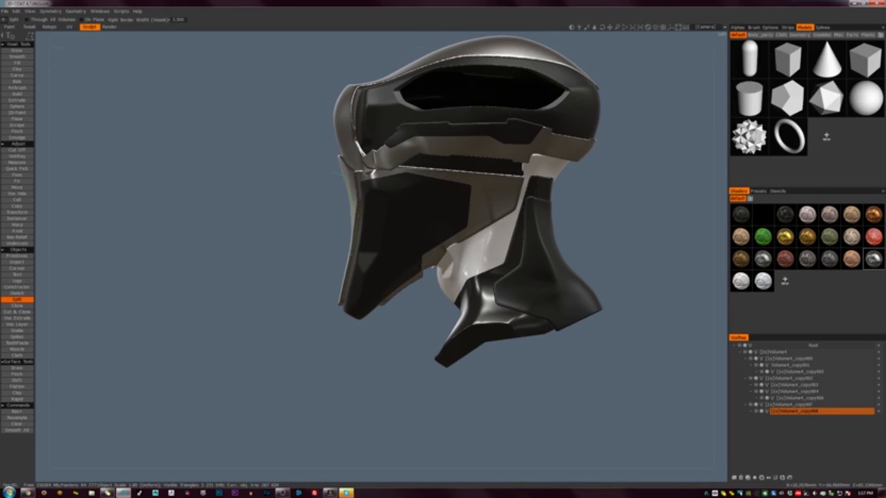
pyautogui.moveTo(345, 286)
pyautogui.mouseDown()
pyautogui.moveTo(317, 259)
pyautogui.moveTo(317, 229)
pyautogui.moveTo(355, 235)
pyautogui.moveTo(327, 223)
pyautogui.moveTo(337, 228)
pyautogui.mouseUp()
pyautogui.press('h')
pyautogui.press('t')
pyautogui.moveTo(474, 267); pyautogui.dragTo(400, 270)
pyautogui.hotkey('ctrl', 'z')
pyautogui.hotkey('ctrl', 'z')
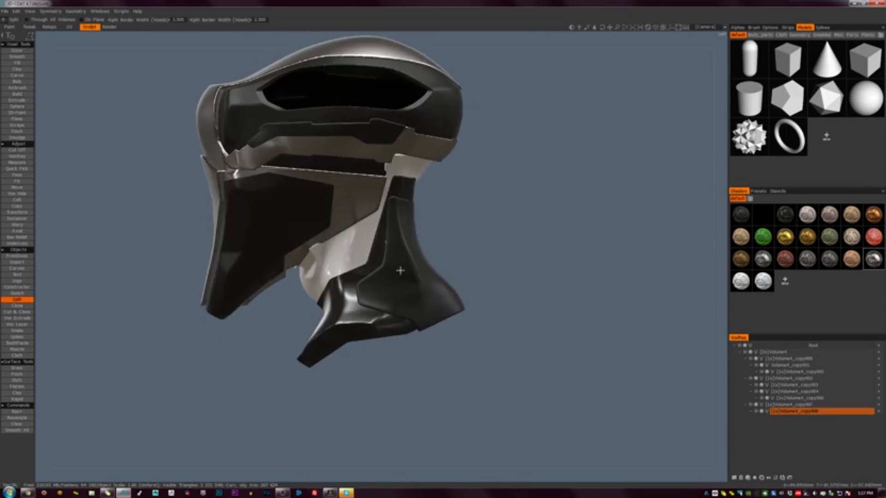
# Split a narrow section off the central face panel in side view and shift it slightly back into the face
pyautogui.moveTo(466, 233); pyautogui.dragTo(597, 218, button='middle')
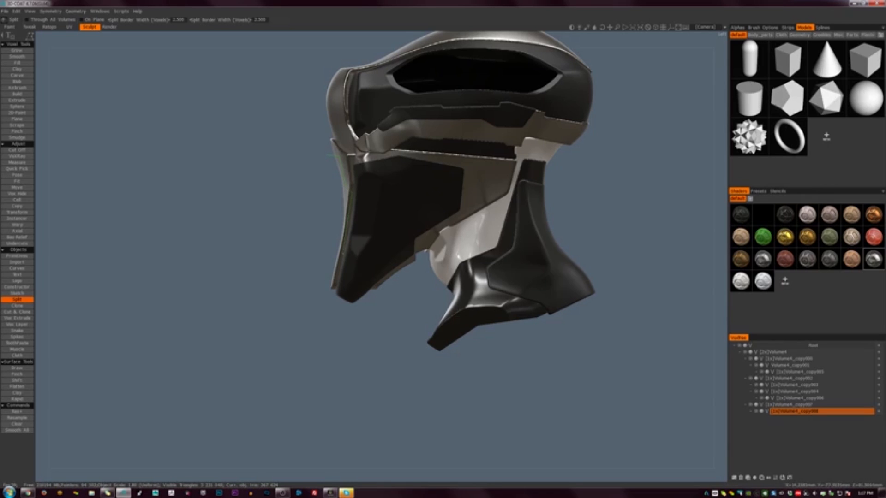
pyautogui.moveTo(338, 266)
pyautogui.mouseDown()
pyautogui.moveTo(312, 256)
pyautogui.moveTo(315, 211)
pyautogui.moveTo(319, 191)
pyautogui.moveTo(346, 204)
pyautogui.mouseUp()
pyautogui.press('h')
pyautogui.press('t')
pyautogui.hotkey('ctrl', 'z')
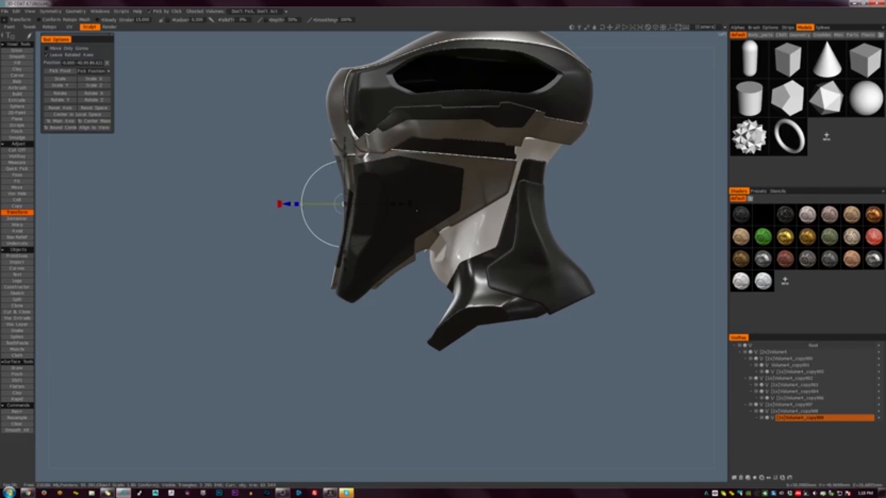
pyautogui.moveTo(402, 204); pyautogui.dragTo(403, 203)
pyautogui.keyDown('alt'); pyautogui.moveTo(295, 286); pyautogui.dragTo(411, 290); pyautogui.keyUp('alt')
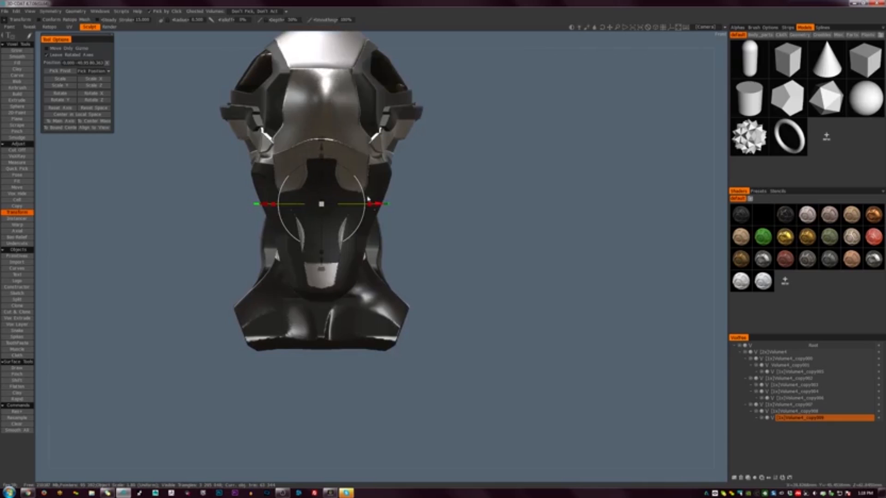
# Trim the lower sides of the central face panel's front insert into a taper with Cut Off in front view
pyautogui.press('k')
pyautogui.click(357, 192)
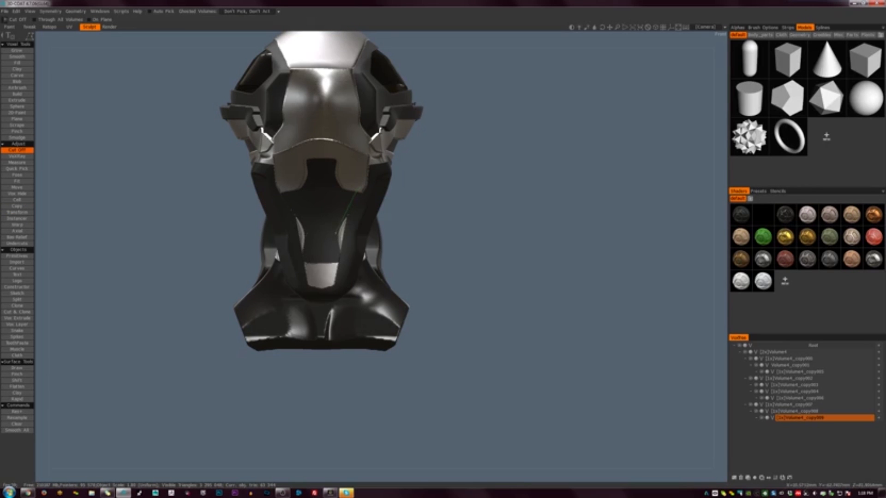
pyautogui.click(335, 235)
pyautogui.click(340, 260)
pyautogui.click(357, 192)
pyautogui.moveTo(375, 226)
pyautogui.keyDown('alt'); pyautogui.mouseDown()
pyautogui.moveTo(434, 236)
pyautogui.moveTo(376, 230)
pyautogui.mouseUp(); pyautogui.keyUp('alt')
pyautogui.keyDown('alt'); pyautogui.moveTo(376, 231); pyautogui.dragTo(368, 201, button='right'); pyautogui.keyUp('alt')
pyautogui.keyDown('alt'); pyautogui.moveTo(369, 201); pyautogui.dragTo(399, 235, button='middle'); pyautogui.keyUp('alt')
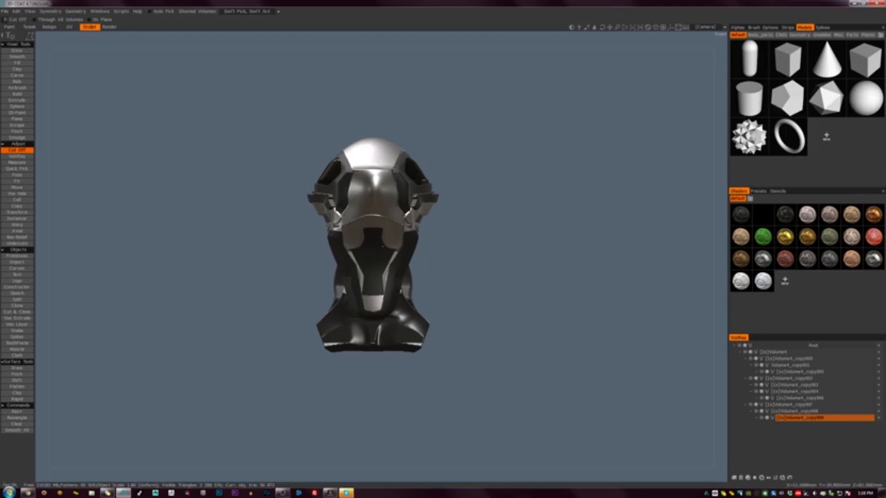
# Apply the white shader to the tapered face insert and to the main helmet shell
pyautogui.click(763, 281)
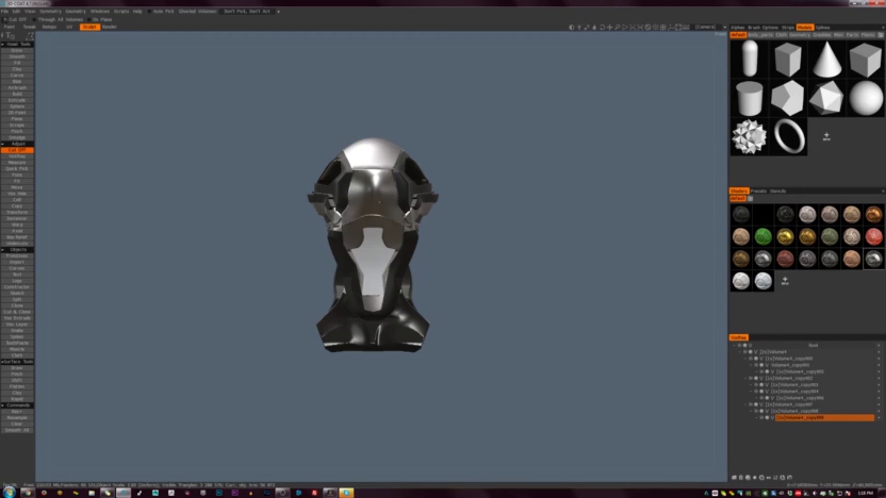
pyautogui.click(763, 281)
pyautogui.moveTo(536, 293); pyautogui.dragTo(599, 300)
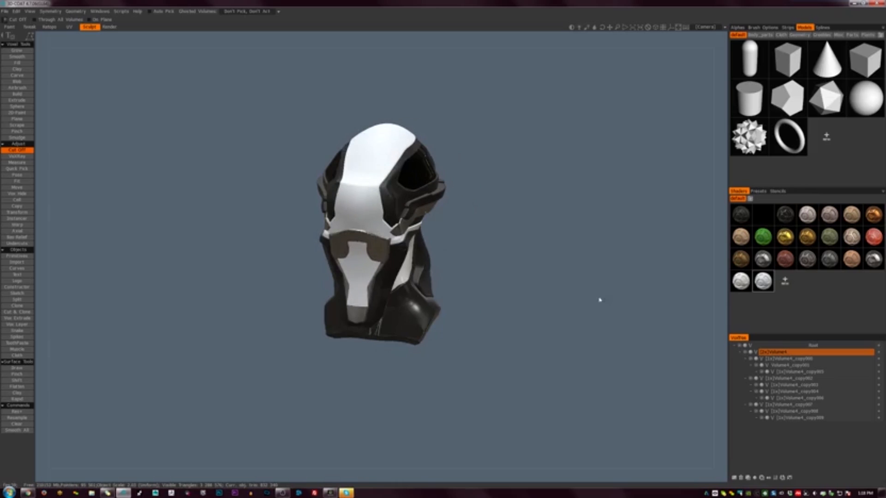
pyautogui.click(741, 281)
pyautogui.press('h')
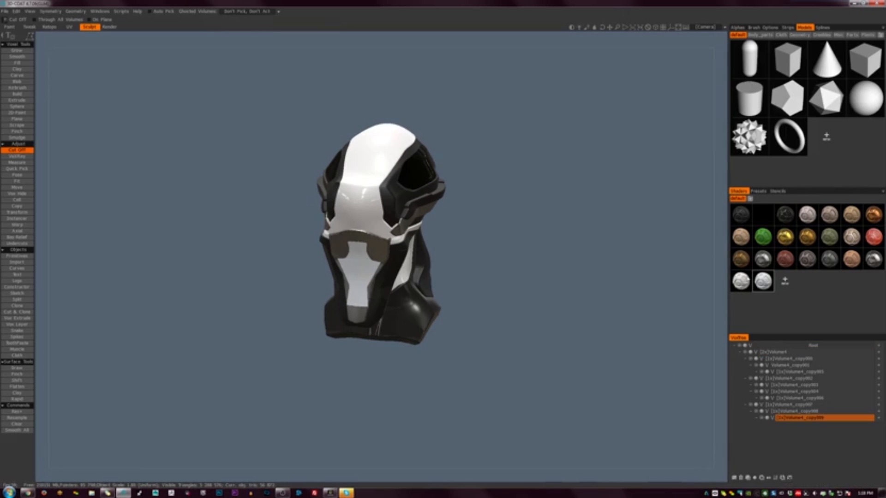
pyautogui.click(744, 280)
# Try the white shader on the jaw panel, then give it and the panel behind the face insert black shaders
pyautogui.moveTo(549, 292); pyautogui.dragTo(535, 272)
pyautogui.press('h')
pyautogui.click(763, 282)
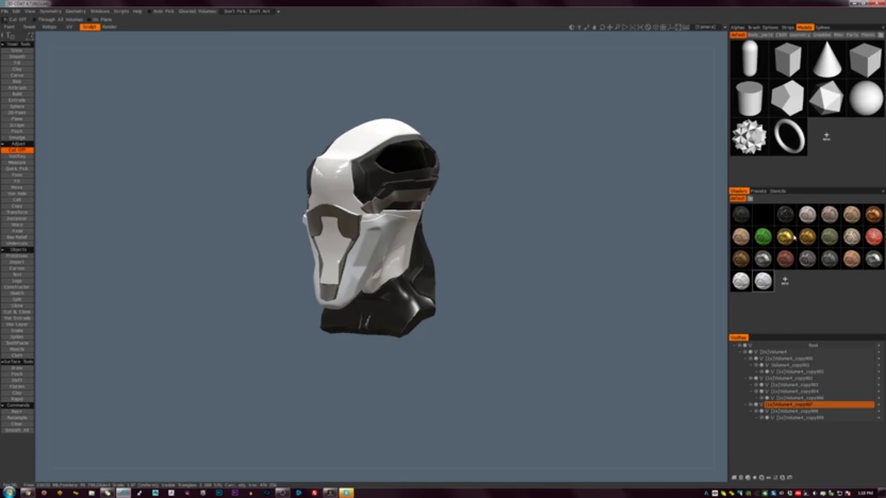
pyautogui.click(781, 217)
pyautogui.press('h')
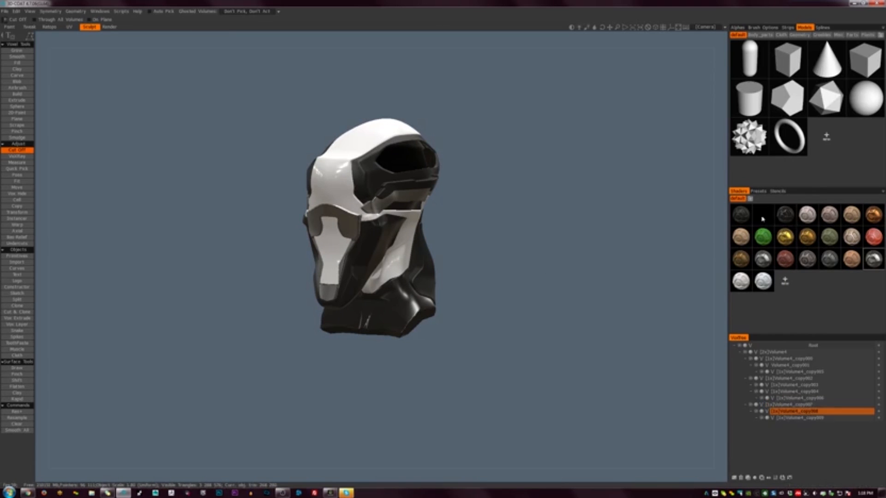
pyautogui.click(741, 216)
pyautogui.moveTo(535, 261)
pyautogui.mouseDown()
pyautogui.moveTo(624, 253)
pyautogui.moveTo(631, 281)
pyautogui.moveTo(544, 259)
pyautogui.mouseUp()
# Split the side strips off the white helmet crown in front view and slightly adjust the new volume with Transform
pyautogui.press('h')
pyautogui.press('KP_2')
pyautogui.press('s')
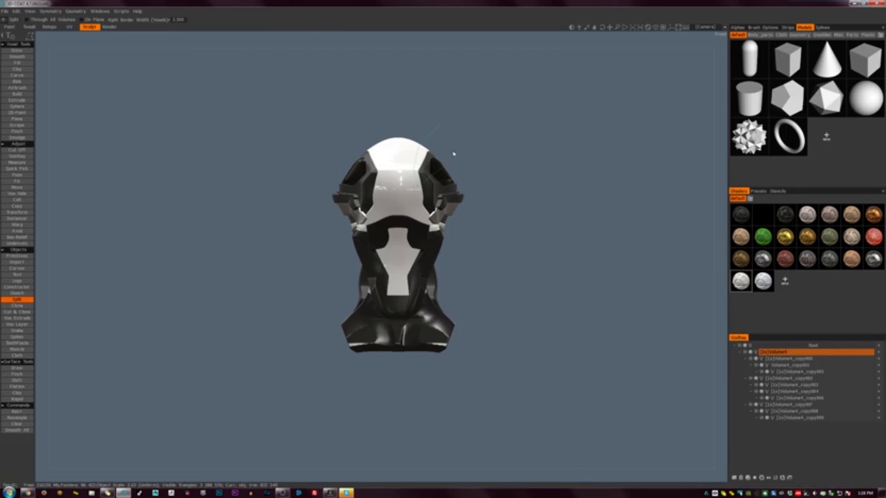
pyautogui.moveTo(465, 130); pyautogui.dragTo(462, 123)
pyautogui.press('h')
pyautogui.press('t')
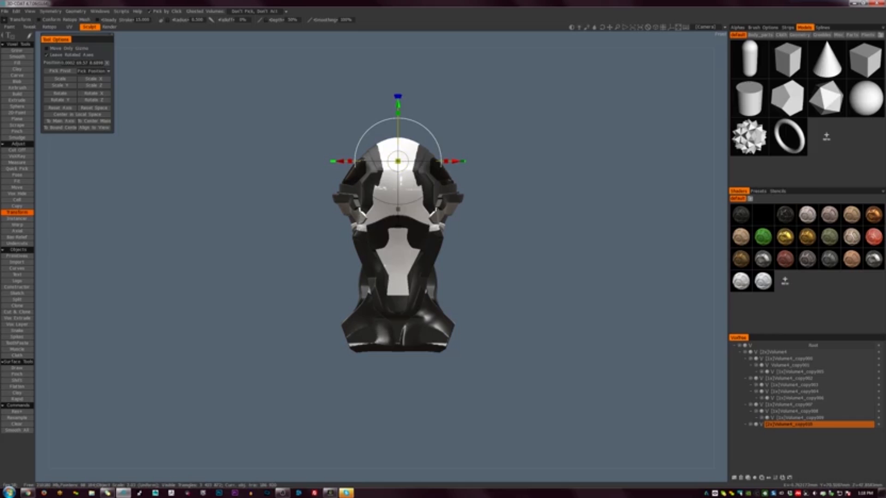
pyautogui.moveTo(397, 161); pyautogui.dragTo(401, 160)
# Split a section off the white cheek area of the main shell in side view and start transforming the new volume
pyautogui.moveTo(529, 227); pyautogui.dragTo(435, 231)
pyautogui.moveTo(589, 281); pyautogui.dragTo(589, 249, button='right')
pyautogui.moveTo(589, 248); pyautogui.dragTo(511, 233, button='middle')
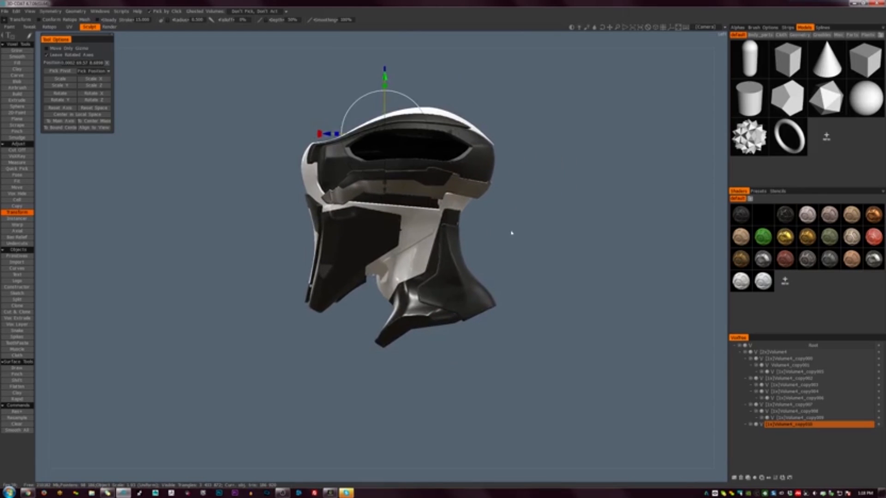
pyautogui.click(463, 264)
pyautogui.moveTo(509, 218)
pyautogui.mouseDown()
pyautogui.moveTo(574, 236)
pyautogui.moveTo(510, 225)
pyautogui.mouseUp()
pyautogui.click(425, 231)
pyautogui.press('s')
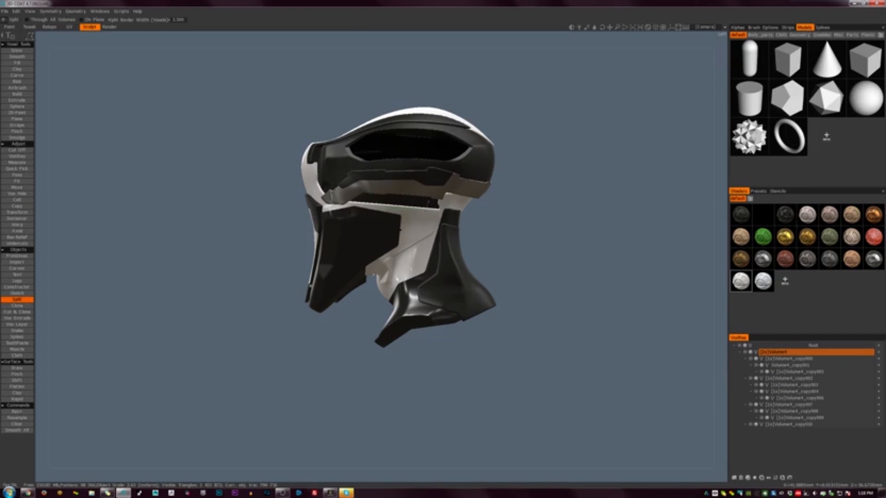
pyautogui.moveTo(401, 224)
pyautogui.keyDown('alt'); pyautogui.mouseDown()
pyautogui.moveTo(450, 237)
pyautogui.moveTo(401, 224)
pyautogui.mouseUp(); pyautogui.keyUp('alt')
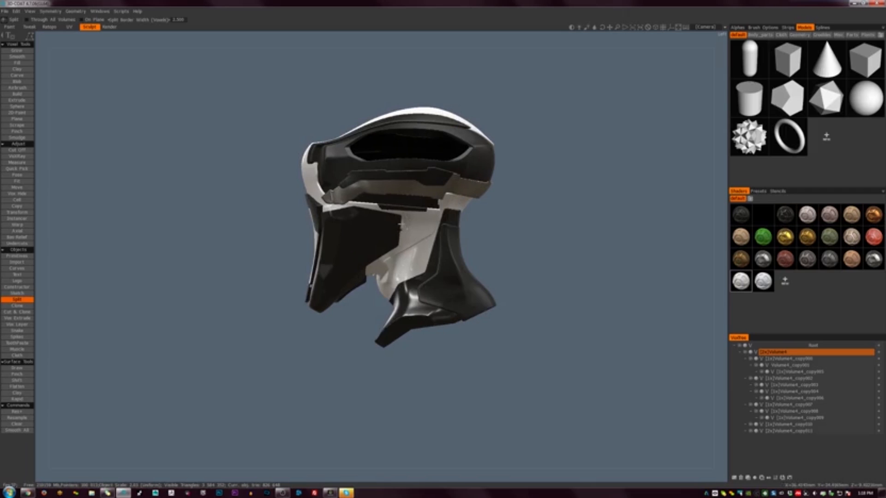
pyautogui.press('h')
pyautogui.press('t')
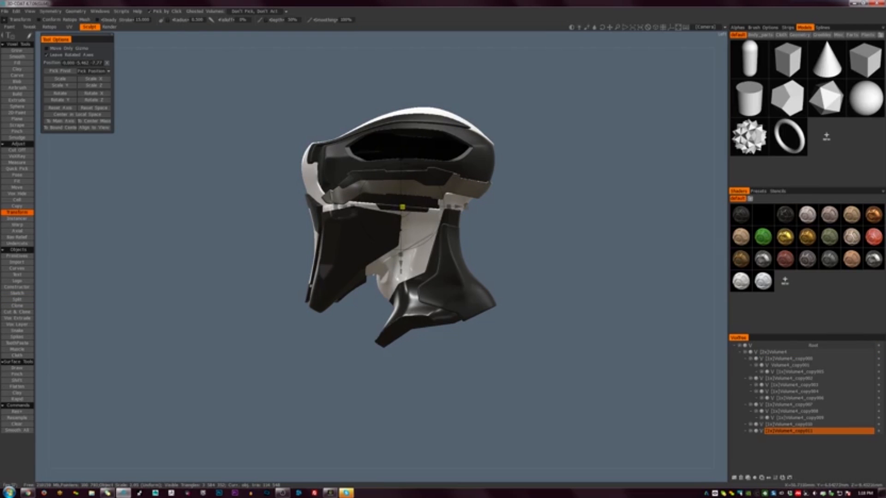
# Examine the helmet's overall shape and panel layout from the front, side and three-quarter views
pyautogui.keyDown('alt'); pyautogui.moveTo(537, 253); pyautogui.dragTo(601, 291); pyautogui.keyUp('alt')
pyautogui.press('m')
pyautogui.keyDown('alt'); pyautogui.moveTo(600, 291); pyautogui.dragTo(518, 275, button='right'); pyautogui.keyUp('alt')
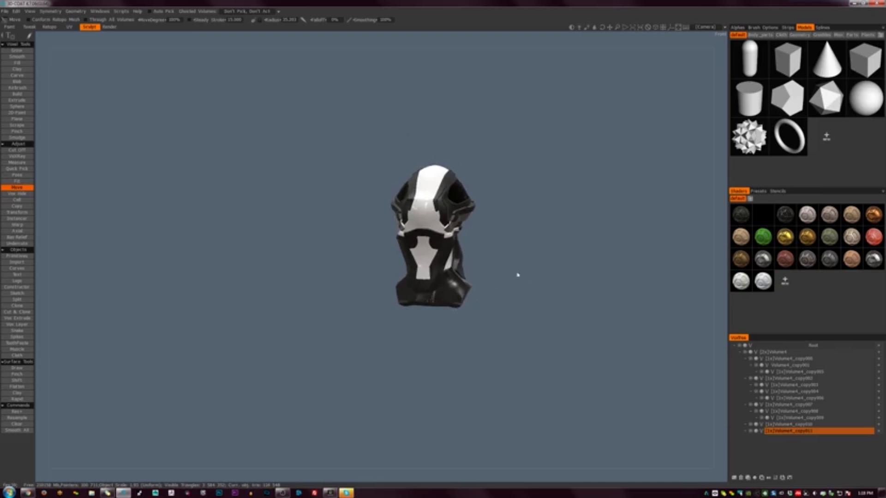
pyautogui.keyDown('alt'); pyautogui.moveTo(516, 265); pyautogui.dragTo(568, 276, button='middle'); pyautogui.keyUp('alt')
pyautogui.keyDown('alt'); pyautogui.moveTo(567, 277); pyautogui.dragTo(617, 297, button='right'); pyautogui.keyUp('alt')
pyautogui.keyDown('alt'); pyautogui.moveTo(614, 284); pyautogui.dragTo(394, 250, button='middle'); pyautogui.keyUp('alt')
pyautogui.keyDown('alt'); pyautogui.moveTo(394, 250); pyautogui.dragTo(528, 296); pyautogui.keyUp('alt')
pyautogui.keyDown('alt'); pyautogui.moveTo(528, 296); pyautogui.dragTo(520, 269, button='right'); pyautogui.keyUp('alt')
pyautogui.keyDown('alt'); pyautogui.moveTo(520, 269); pyautogui.dragTo(422, 261, button='middle'); pyautogui.keyUp('alt')
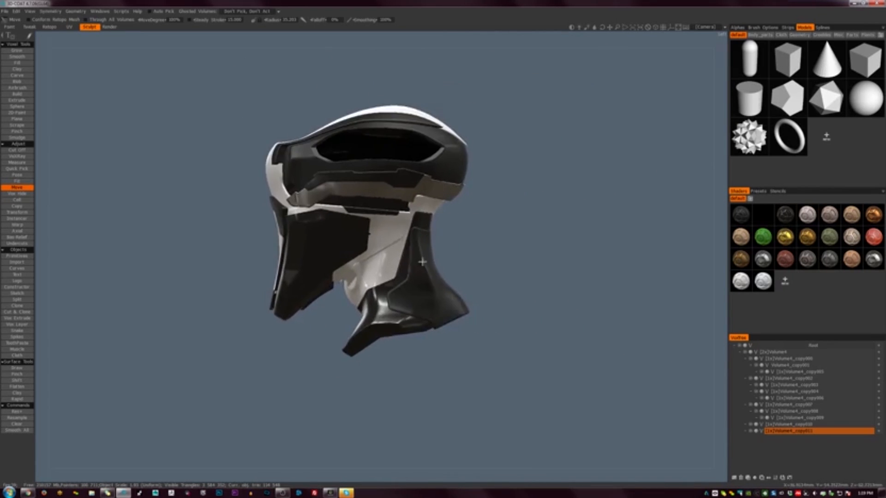
pyautogui.keyDown('alt'); pyautogui.moveTo(429, 282); pyautogui.dragTo(425, 245, button='right'); pyautogui.keyUp('alt')
pyautogui.keyDown('alt'); pyautogui.moveTo(472, 297); pyautogui.dragTo(520, 330); pyautogui.keyUp('alt')
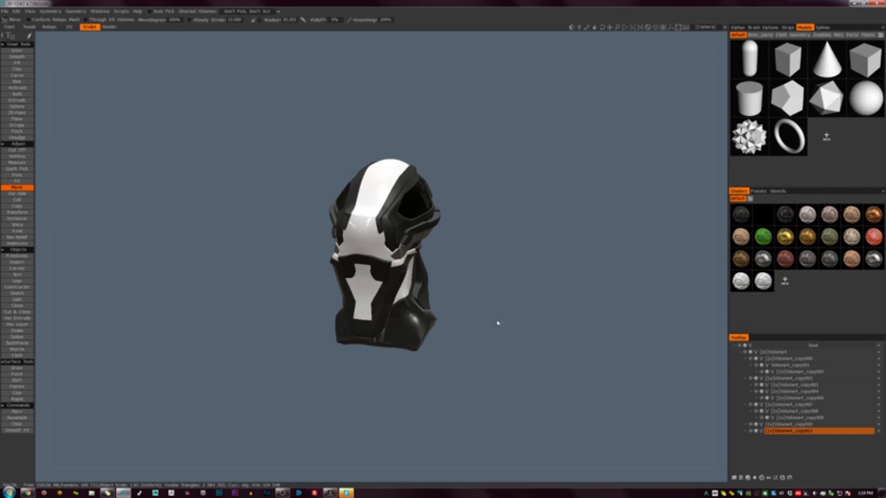
pyautogui.keyDown('alt'); pyautogui.moveTo(494, 293); pyautogui.dragTo(504, 325, button='right'); pyautogui.keyUp('alt')
pyautogui.keyDown('alt'); pyautogui.moveTo(482, 286); pyautogui.dragTo(498, 247, button='middle'); pyautogui.keyUp('alt')
pyautogui.keyDown('alt'); pyautogui.moveTo(541, 280); pyautogui.dragTo(546, 292, button='right'); pyautogui.keyUp('alt')
pyautogui.keyDown('alt'); pyautogui.moveTo(539, 263); pyautogui.dragTo(509, 282); pyautogui.keyUp('alt')
# Select the black inner mask plate and reshape its upper edge over the nose with the Move tool
pyautogui.press('h')
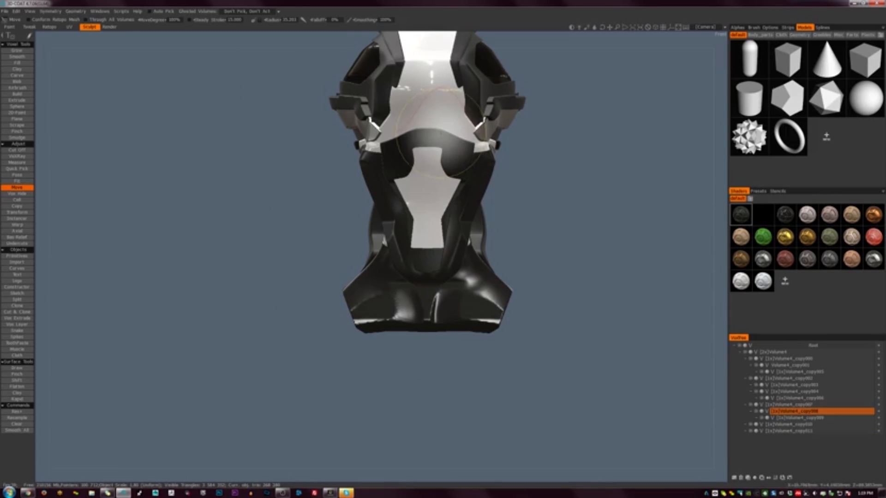
pyautogui.moveTo(444, 132); pyautogui.dragTo(432, 141)
pyautogui.moveTo(613, 216)
pyautogui.mouseDown()
pyautogui.moveTo(516, 224)
pyautogui.moveTo(509, 185)
pyautogui.mouseUp()
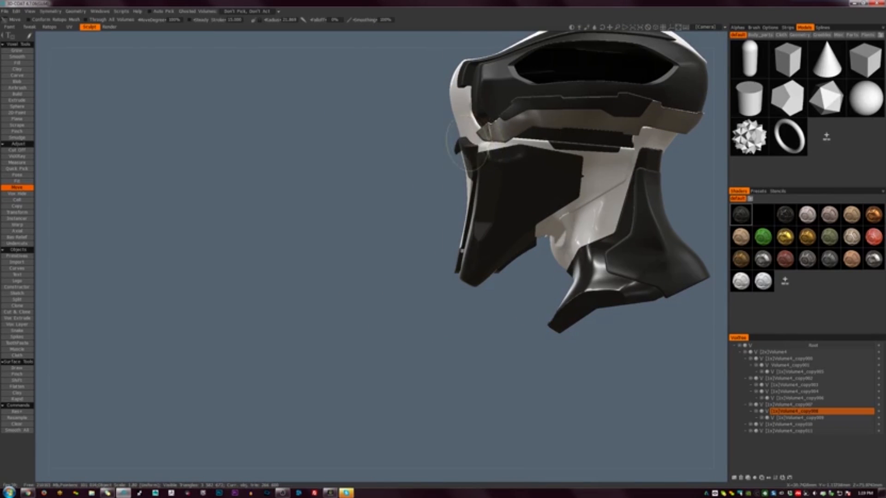
pyautogui.moveTo(409, 204)
pyautogui.mouseDown()
pyautogui.moveTo(527, 206)
pyautogui.moveTo(476, 156)
pyautogui.mouseUp()
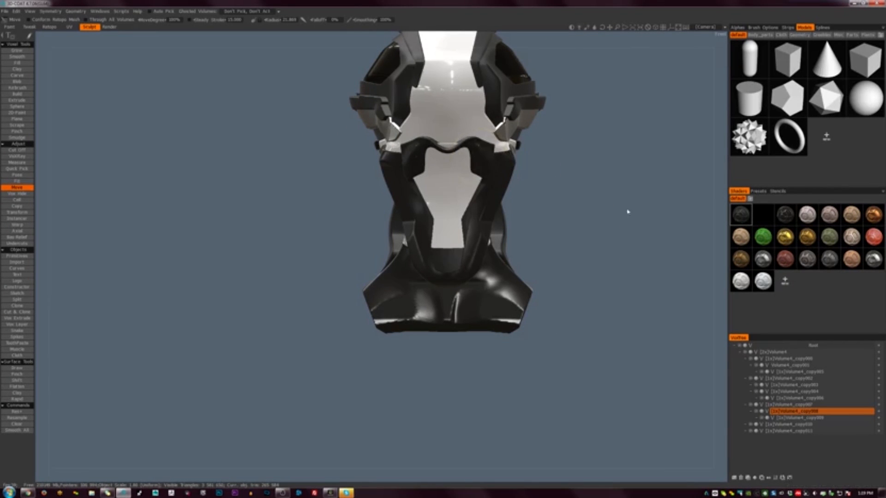
pyautogui.moveTo(629, 211); pyautogui.dragTo(479, 147)
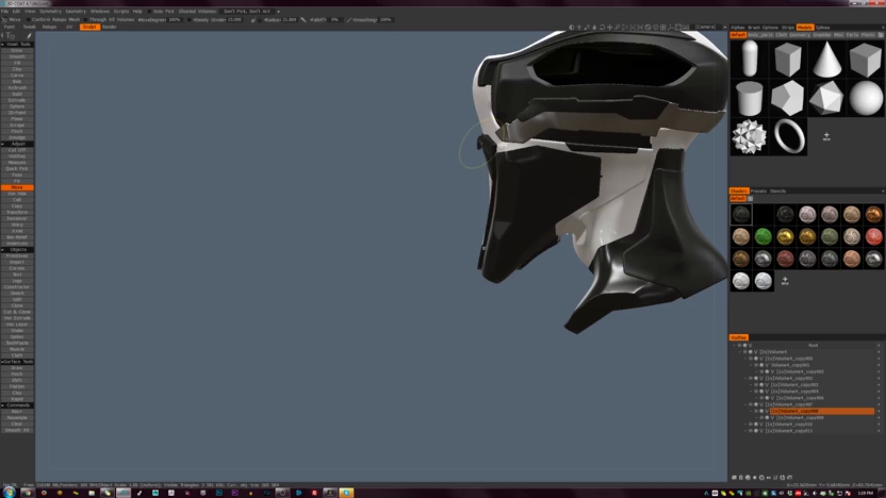
# Trim the black inner mask plate's protruding upper lip and side edges with Cut Off
pyautogui.press('c')
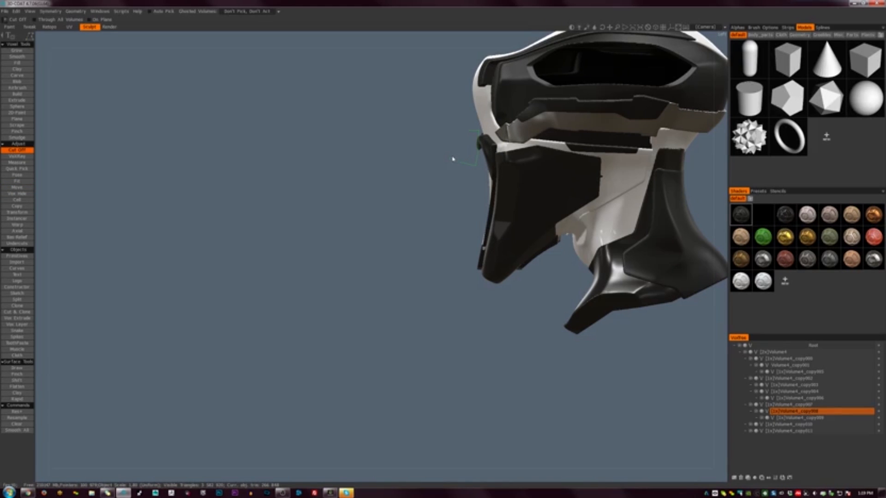
pyautogui.keyDown('alt'); pyautogui.moveTo(443, 179); pyautogui.dragTo(529, 166); pyautogui.keyUp('alt')
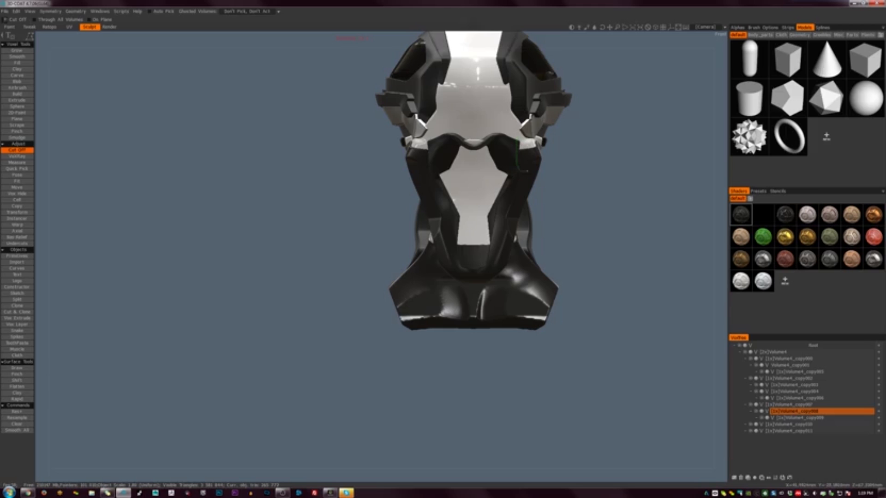
pyautogui.moveTo(554, 185)
pyautogui.keyDown('alt'); pyautogui.mouseDown()
pyautogui.moveTo(597, 194)
pyautogui.moveTo(554, 185)
pyautogui.mouseUp(); pyautogui.keyUp('alt')
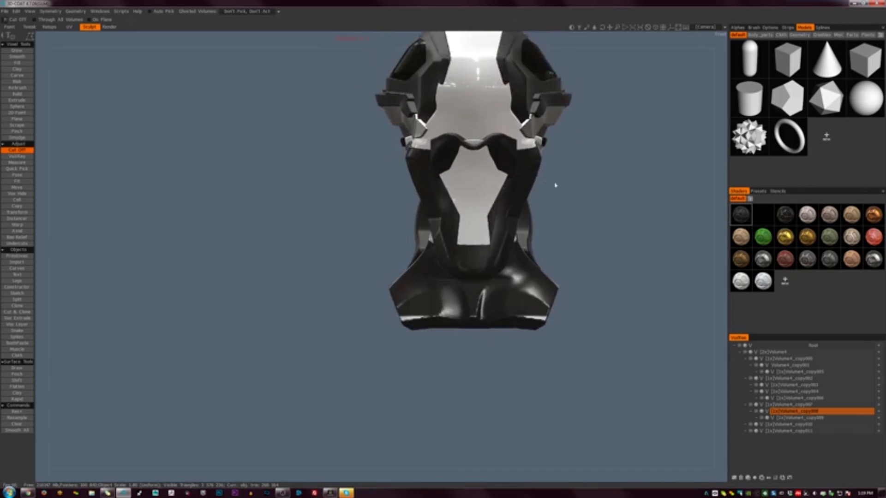
pyautogui.keyDown('alt'); pyautogui.moveTo(555, 185); pyautogui.dragTo(539, 222, button='right'); pyautogui.keyUp('alt')
pyautogui.keyDown('alt'); pyautogui.moveTo(502, 213); pyautogui.dragTo(457, 215, button='middle'); pyautogui.keyUp('alt')
pyautogui.keyDown('alt'); pyautogui.moveTo(478, 206); pyautogui.dragTo(449, 142, button='right'); pyautogui.keyUp('alt')
pyautogui.press('m')
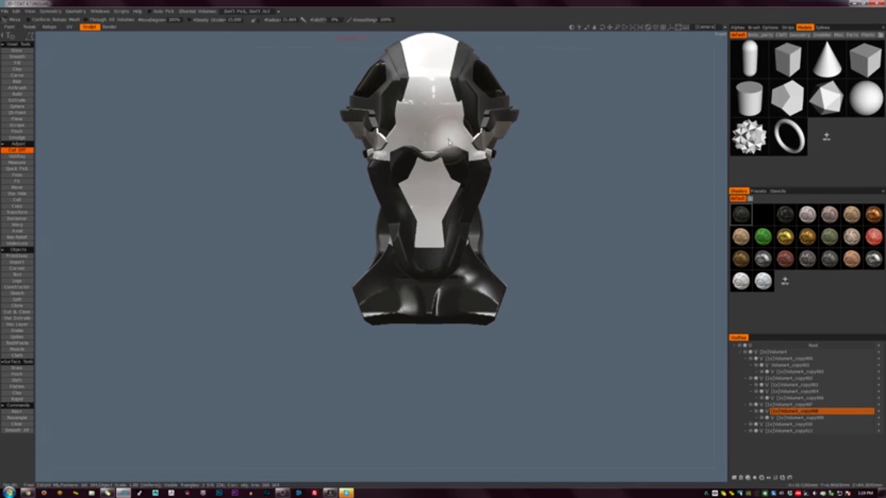
pyautogui.click(17, 150)
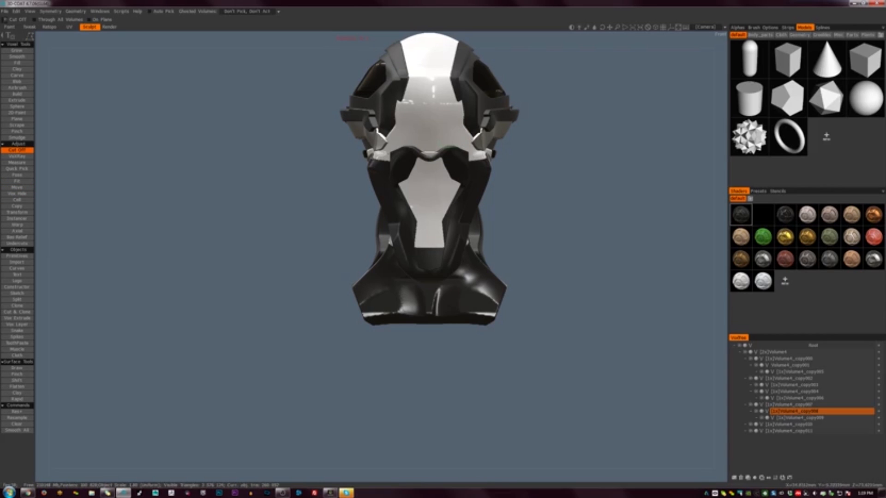
pyautogui.moveTo(477, 154)
pyautogui.keyDown('alt'); pyautogui.mouseDown()
pyautogui.moveTo(510, 182)
pyautogui.moveTo(482, 157)
pyautogui.mouseUp(); pyautogui.keyUp('alt')
pyautogui.moveTo(508, 208)
pyautogui.keyDown('alt'); pyautogui.mouseDown()
pyautogui.moveTo(508, 181)
pyautogui.moveTo(503, 203)
pyautogui.mouseUp(); pyautogui.keyUp('alt')
# Select the white face plate, bulge its lower part with Move and cut stepped notches into its sides
pyautogui.press('m')
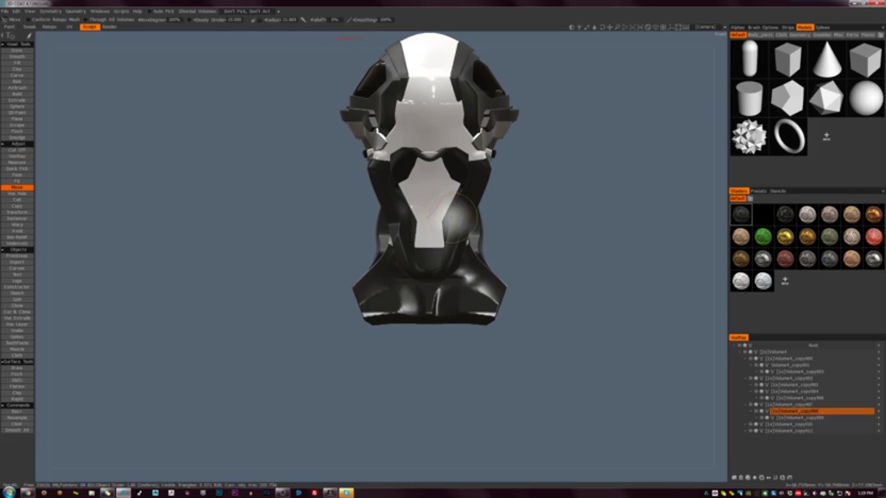
pyautogui.press('h')
pyautogui.moveTo(433, 221)
pyautogui.keyDown('alt'); pyautogui.mouseDown()
pyautogui.moveTo(387, 217)
pyautogui.moveTo(436, 212)
pyautogui.moveTo(470, 239)
pyautogui.moveTo(530, 239)
pyautogui.moveTo(516, 233)
pyautogui.mouseUp(); pyautogui.keyUp('alt')
pyautogui.press('c')
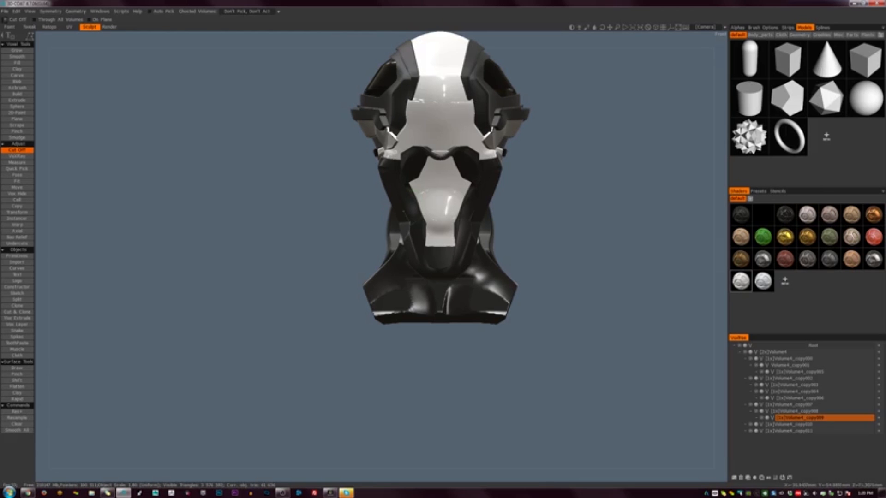
pyautogui.keyDown('alt'); pyautogui.moveTo(431, 211); pyautogui.dragTo(512, 217); pyautogui.keyUp('alt')
# Pull the white forehead shell's brow forward with Move and trim its front profile into flat facets with Cut Off
pyautogui.keyDown('alt'); pyautogui.moveTo(569, 166); pyautogui.dragTo(551, 188, button='right'); pyautogui.keyUp('alt')
pyautogui.keyDown('alt'); pyautogui.moveTo(552, 188); pyautogui.dragTo(383, 277, button='middle'); pyautogui.keyUp('alt')
pyautogui.press('h')
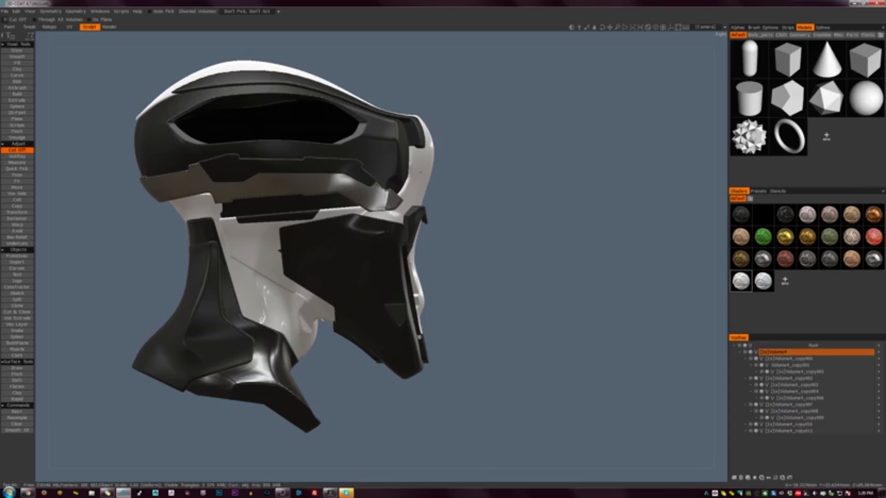
pyautogui.press('m')
pyautogui.moveTo(424, 172); pyautogui.dragTo(446, 171, button='right')
pyautogui.moveTo(426, 144); pyautogui.dragTo(433, 141)
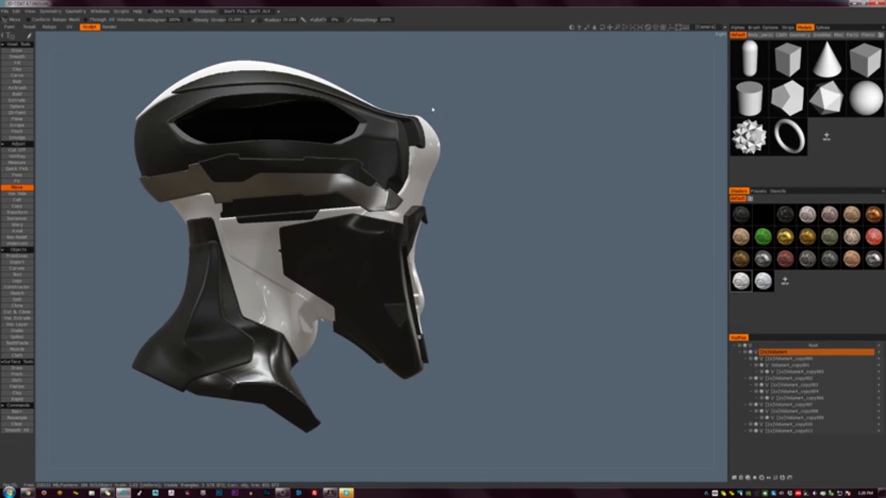
pyautogui.press('c')
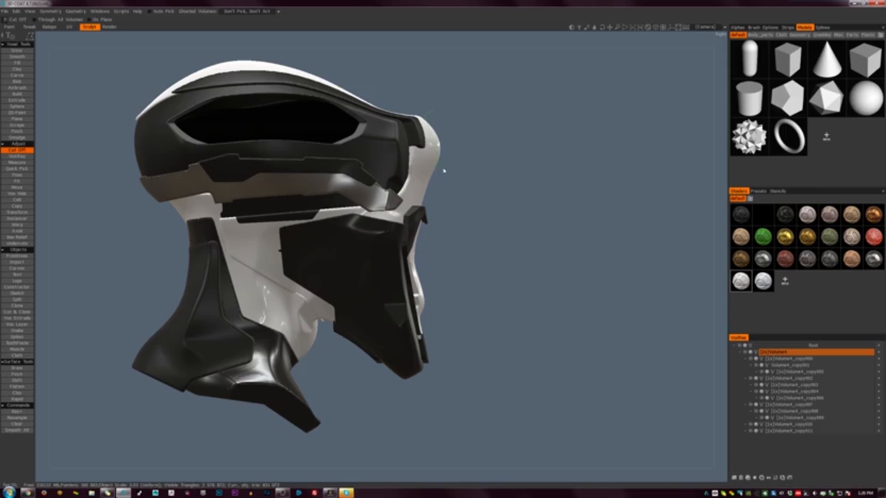
pyautogui.moveTo(465, 127)
pyautogui.keyDown('alt'); pyautogui.mouseDown()
pyautogui.moveTo(385, 129)
pyautogui.moveTo(469, 134)
pyautogui.mouseUp(); pyautogui.keyUp('alt')
# Split a round disc out of the centre of the white forehead shell, select it and give it a black shader
pyautogui.press('s')
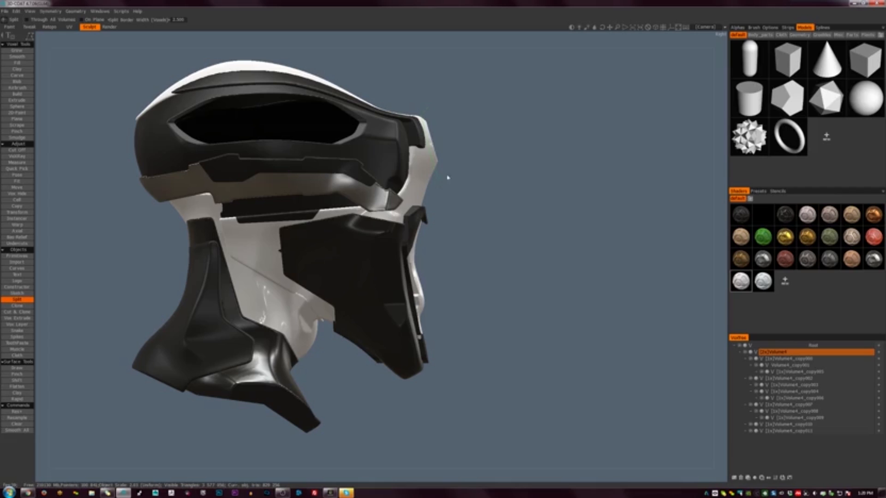
pyautogui.moveTo(465, 156); pyautogui.dragTo(432, 140)
pyautogui.press('h')
pyautogui.press('t')
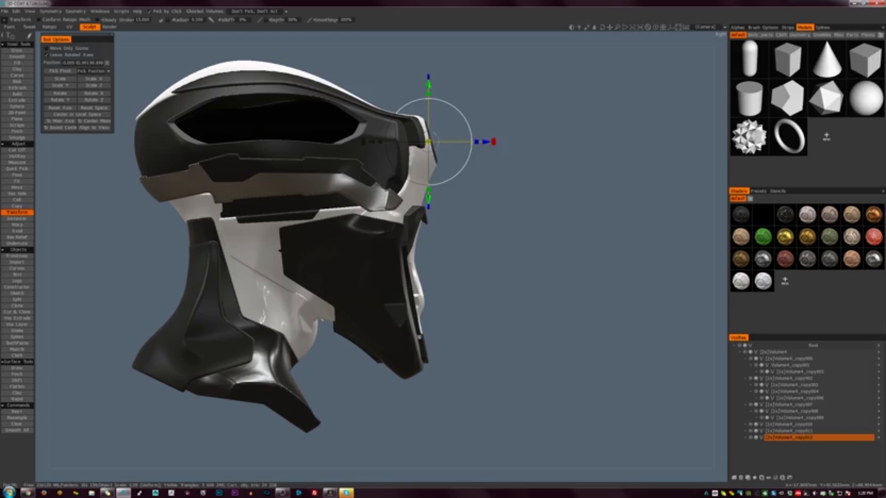
pyautogui.moveTo(498, 210); pyautogui.dragTo(443, 198)
pyautogui.scroll(-3, 479, 135)
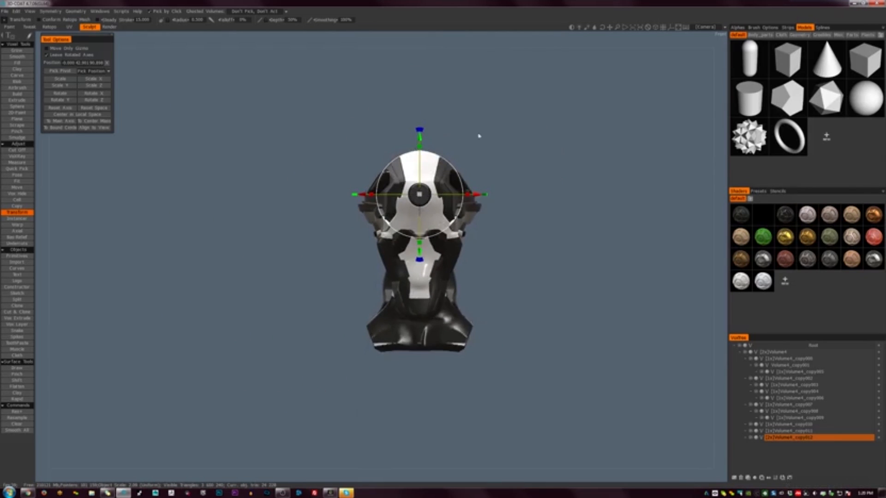
pyautogui.press('m')
pyautogui.moveTo(490, 235)
pyautogui.mouseDown()
pyautogui.moveTo(470, 221)
pyautogui.moveTo(526, 225)
pyautogui.moveTo(533, 213)
pyautogui.moveTo(530, 220)
pyautogui.mouseUp()
pyautogui.scroll(5, 537, 221)
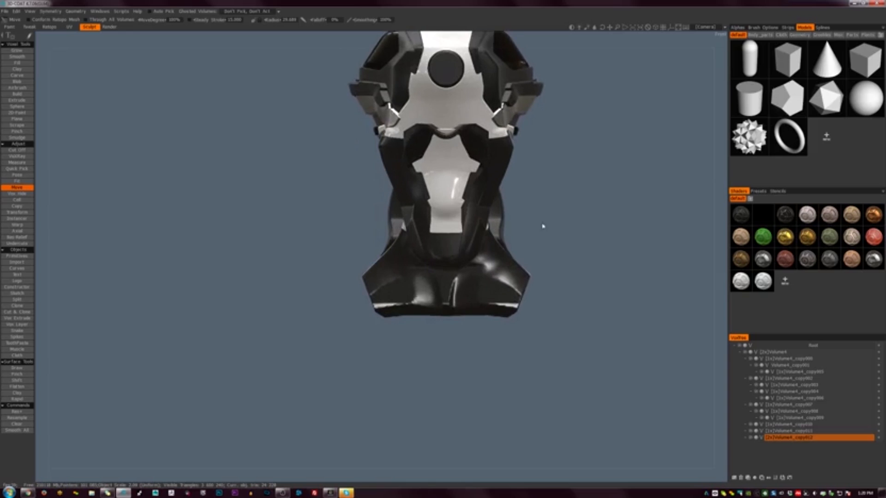
# Select the black jaw shell and split off a mirrored angular strip running down beside the face plate
pyautogui.press('h')
pyautogui.moveTo(484, 163); pyautogui.dragTo(446, 153)
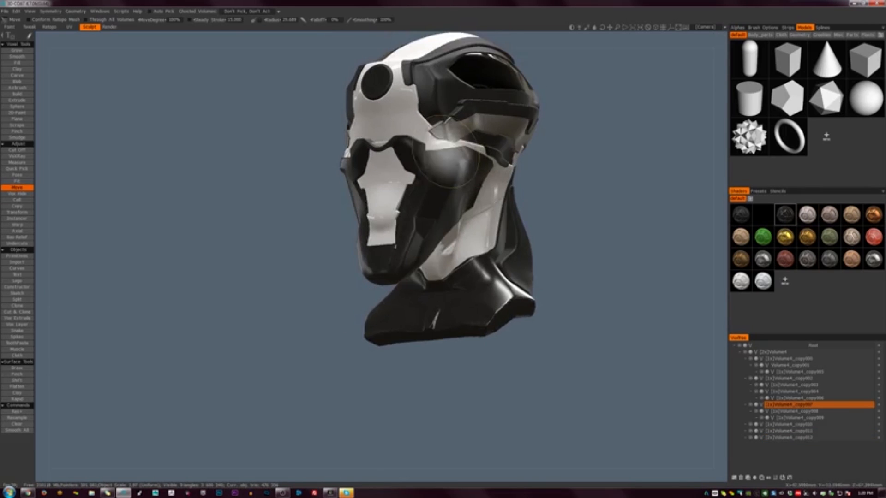
pyautogui.press('s')
pyautogui.moveTo(556, 176); pyautogui.dragTo(589, 194)
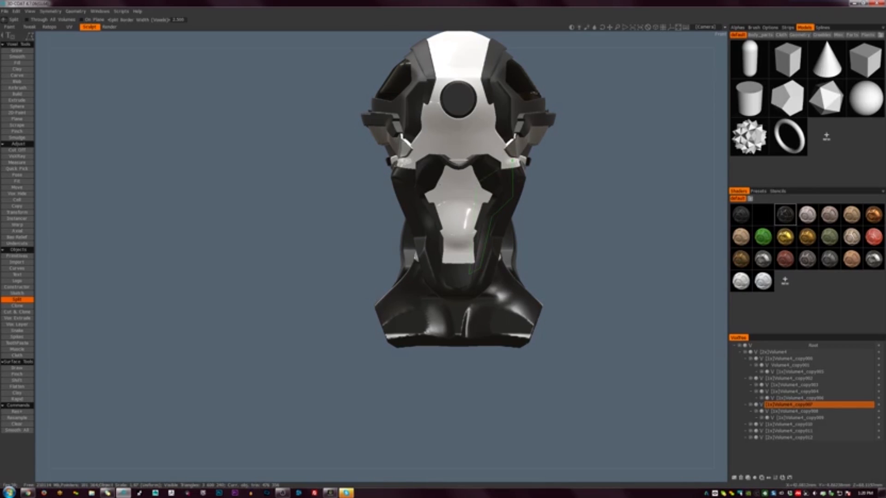
pyautogui.press('Return')
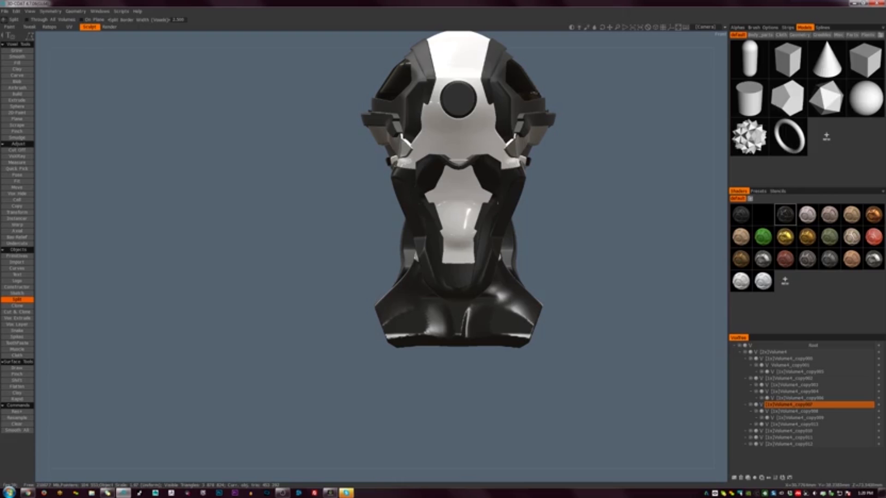
# Select the split-off jaw strip, shift it outward from the shell and give it a white shader
pyautogui.press('h')
pyautogui.press('t')
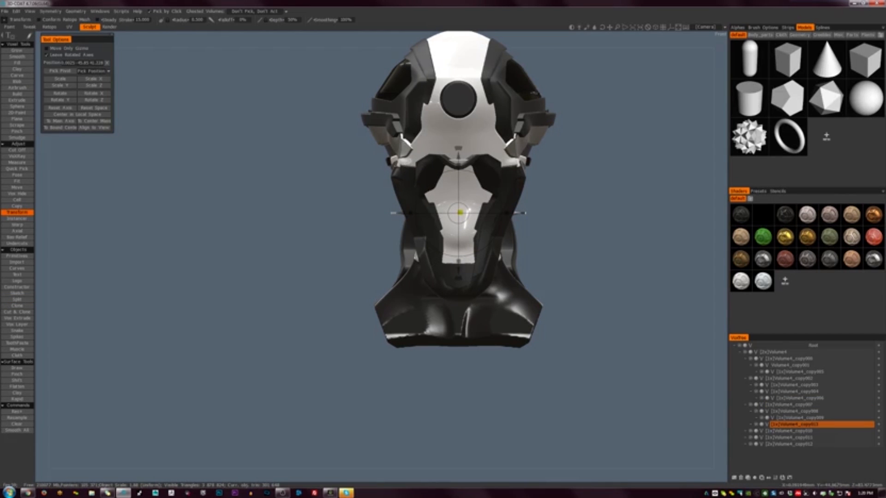
pyautogui.keyDown('alt'); pyautogui.moveTo(572, 171); pyautogui.dragTo(504, 160); pyautogui.keyUp('alt')
pyautogui.press('m')
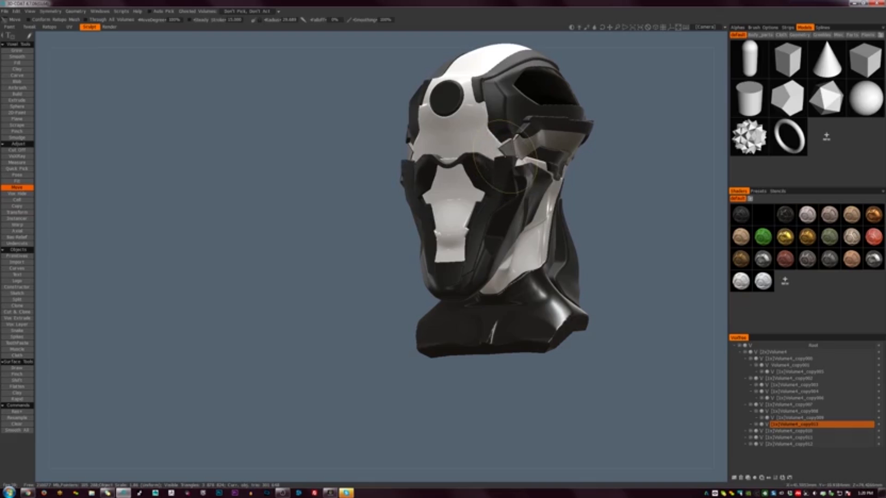
pyautogui.keyDown('alt'); pyautogui.moveTo(609, 238); pyautogui.dragTo(552, 234); pyautogui.keyUp('alt')
pyautogui.keyDown('alt'); pyautogui.moveTo(551, 234); pyautogui.dragTo(601, 276, button='right'); pyautogui.keyUp('alt')
pyautogui.keyDown('alt'); pyautogui.moveTo(601, 277); pyautogui.dragTo(589, 198); pyautogui.keyUp('alt')
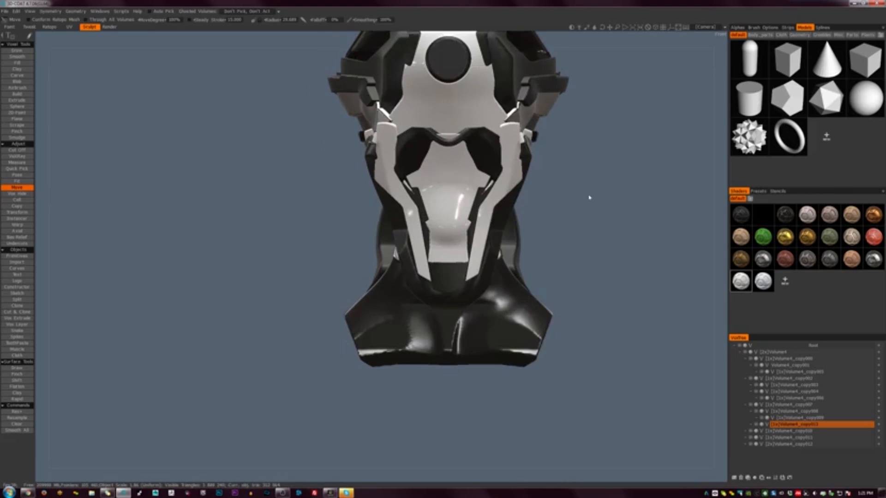
# Trim the inner edge of the white jaw strip beside the mask's eye area with Cut Off
pyautogui.press('c')
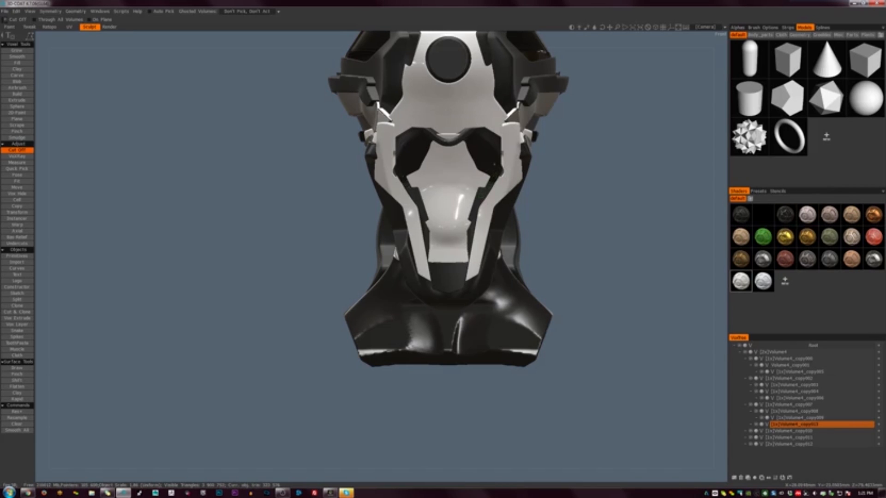
pyautogui.moveTo(494, 164)
pyautogui.keyDown('alt'); pyautogui.mouseDown()
pyautogui.moveTo(518, 184)
pyautogui.moveTo(497, 178)
pyautogui.mouseUp(); pyautogui.keyUp('alt')
pyautogui.keyDown('alt'); pyautogui.moveTo(566, 181); pyautogui.dragTo(481, 172); pyautogui.keyUp('alt')
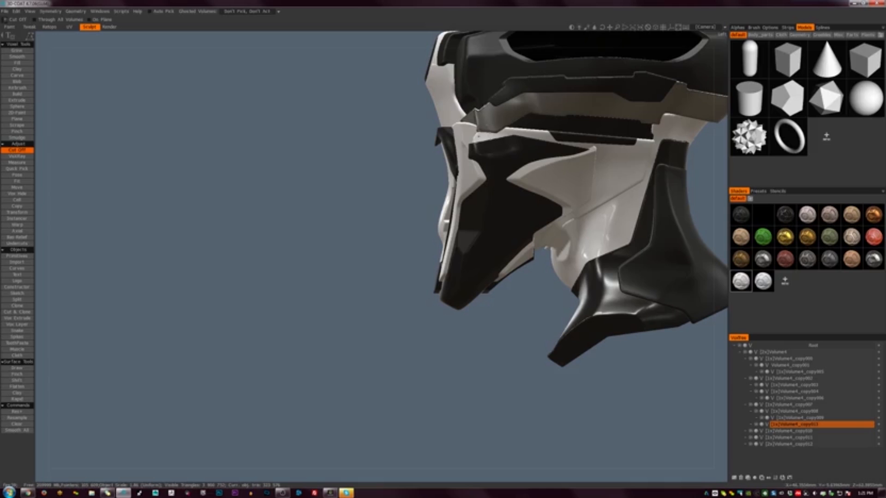
# Adjust the white jaw strip's upper front portion with Move in side view and trim its edge
pyautogui.press('m')
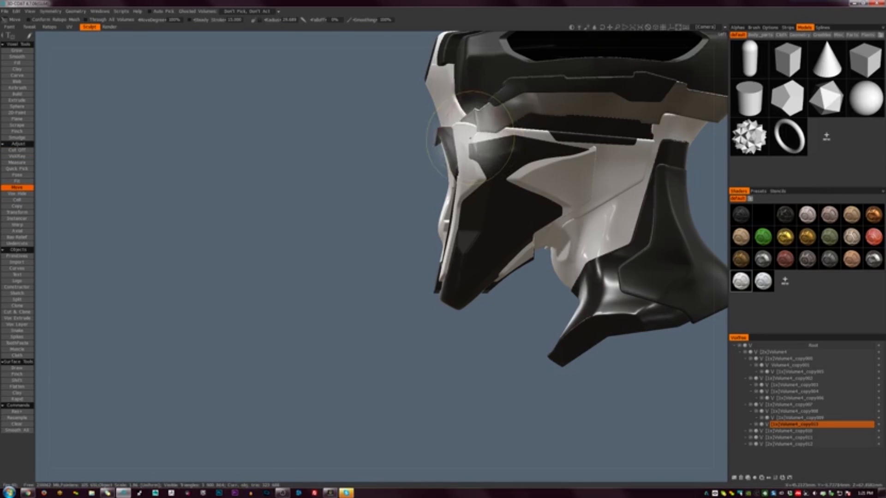
pyautogui.moveTo(469, 149); pyautogui.dragTo(464, 155, button='right')
pyautogui.moveTo(465, 155); pyautogui.dragTo(473, 152)
pyautogui.press('c')
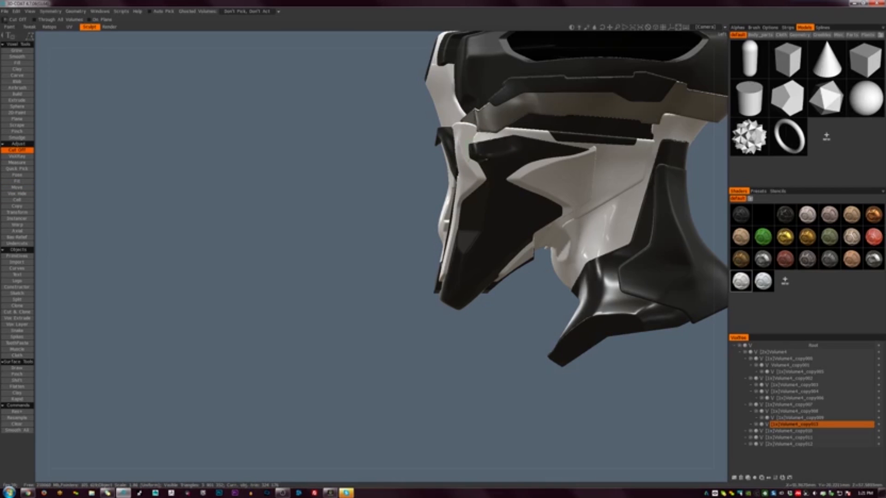
pyautogui.keyDown('alt'); pyautogui.moveTo(485, 148); pyautogui.dragTo(669, 163); pyautogui.keyUp('alt')
# Reshape the white jaw strip's upper end below the brow with a smaller Move brush and trim the excess
pyautogui.press('m')
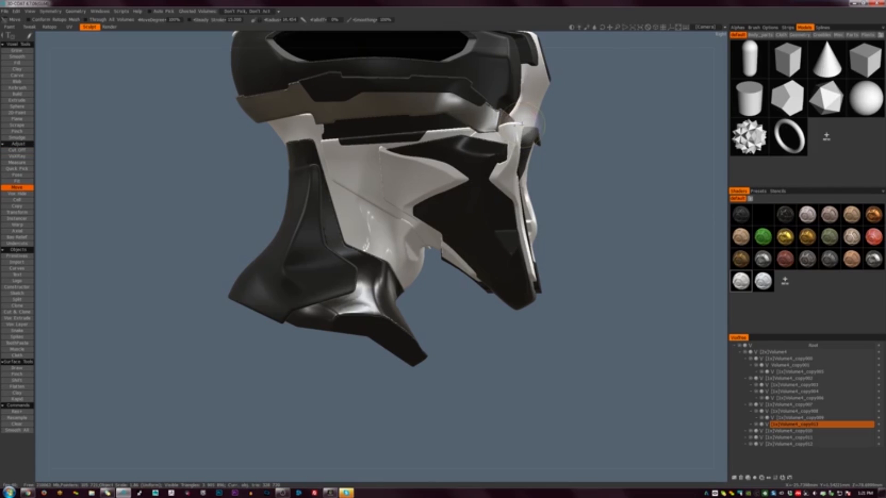
pyautogui.moveTo(513, 122)
pyautogui.mouseDown()
pyautogui.moveTo(500, 109)
pyautogui.moveTo(500, 126)
pyautogui.mouseUp()
pyautogui.press('c')
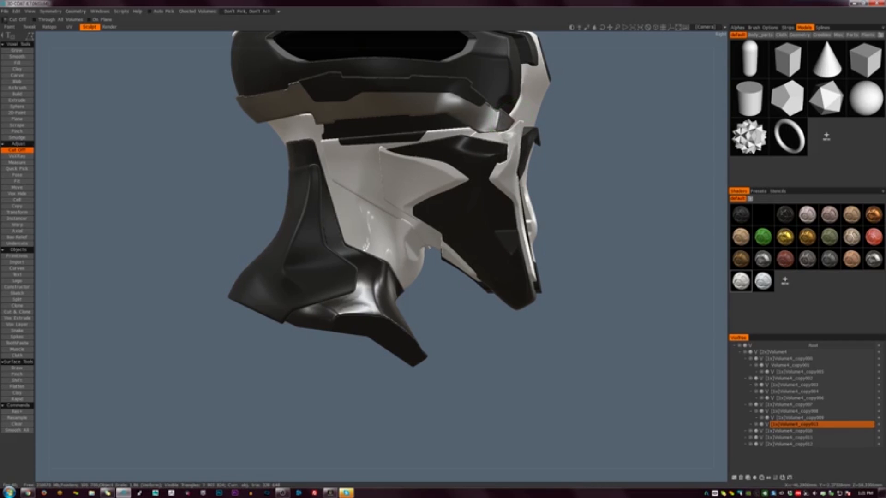
pyautogui.keyDown('alt'); pyautogui.moveTo(553, 169); pyautogui.dragTo(456, 180); pyautogui.keyUp('alt')
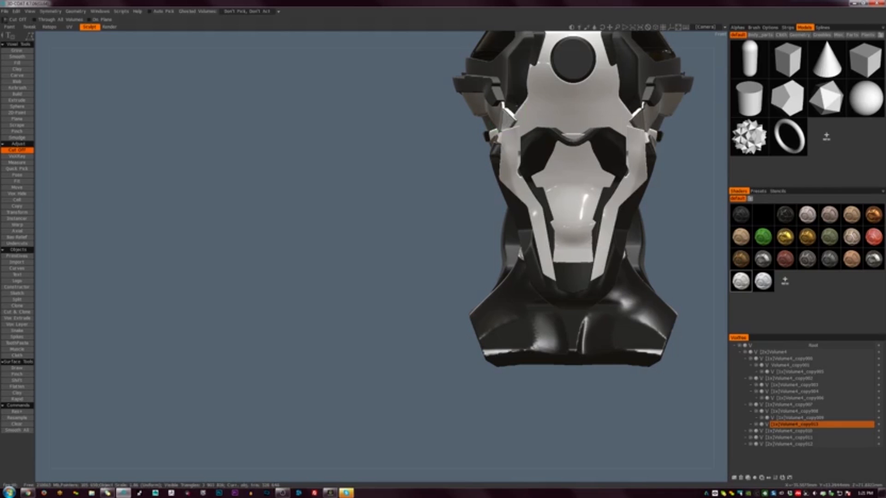
pyautogui.keyDown('alt'); pyautogui.moveTo(537, 136); pyautogui.dragTo(678, 168, button='right'); pyautogui.keyUp('alt')
pyautogui.keyDown('alt'); pyautogui.moveTo(678, 168); pyautogui.dragTo(561, 176, button='middle'); pyautogui.keyUp('alt')
pyautogui.keyDown('alt'); pyautogui.moveTo(560, 175); pyautogui.dragTo(492, 199); pyautogui.keyUp('alt')
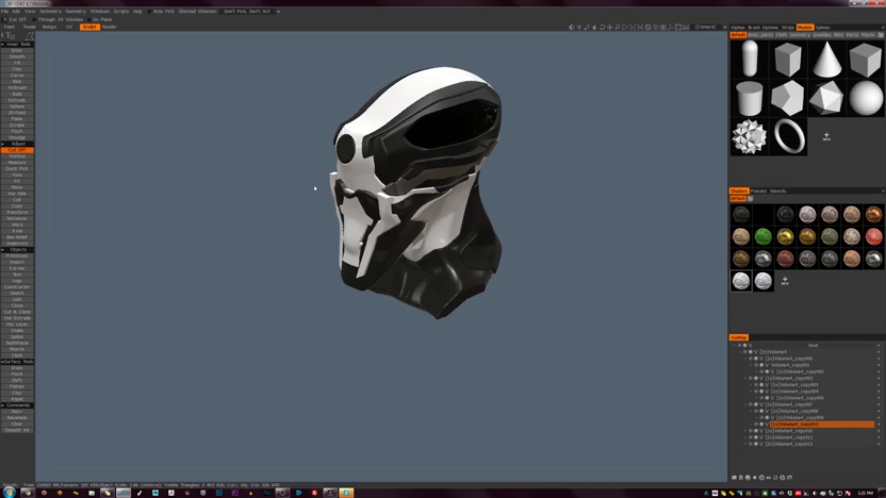
# Select the main white helmet shell and get it ready for reshaping with the Move tool
pyautogui.press('m')
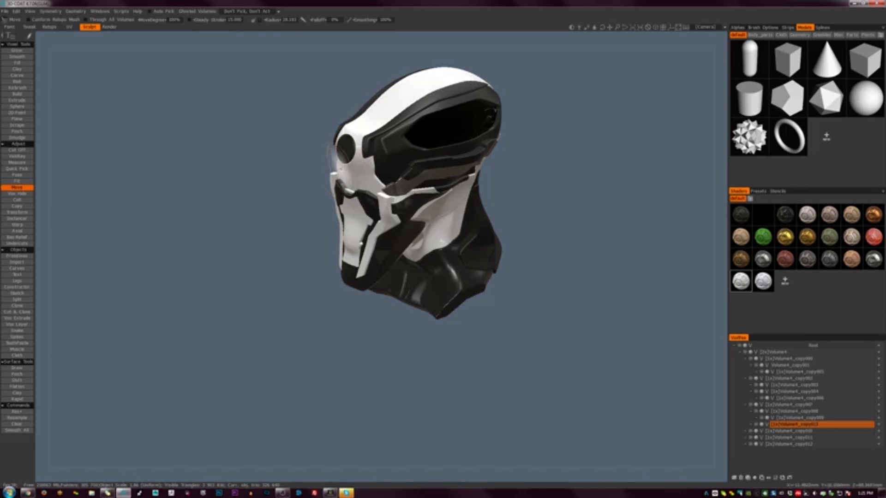
pyautogui.press('h')
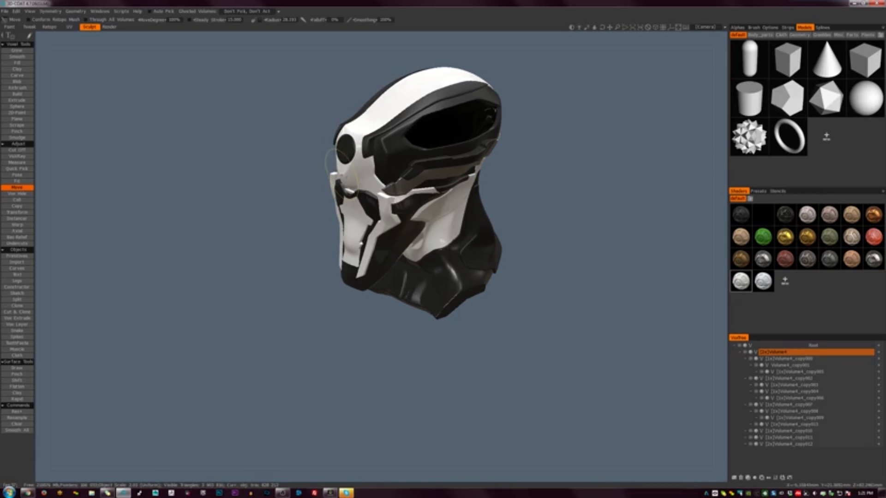
pyautogui.keyDown('alt'); pyautogui.moveTo(343, 176); pyautogui.dragTo(291, 203); pyautogui.keyUp('alt')
pyautogui.press('s')
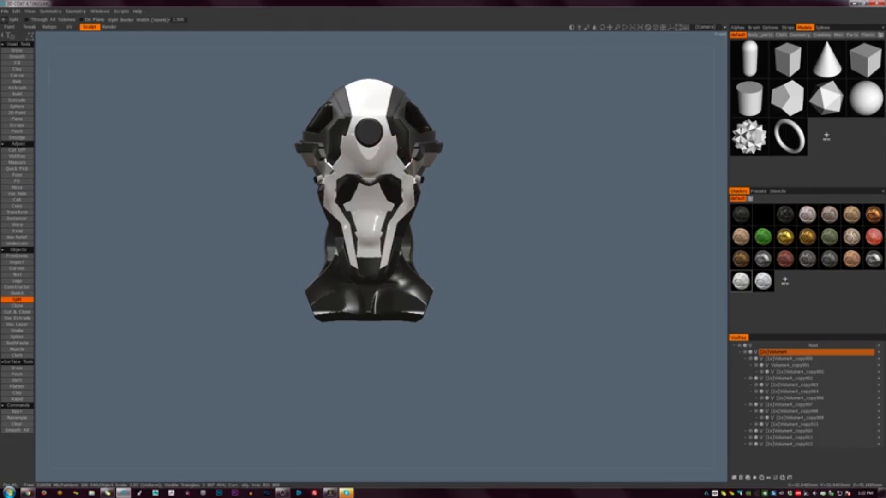
pyautogui.press('m')
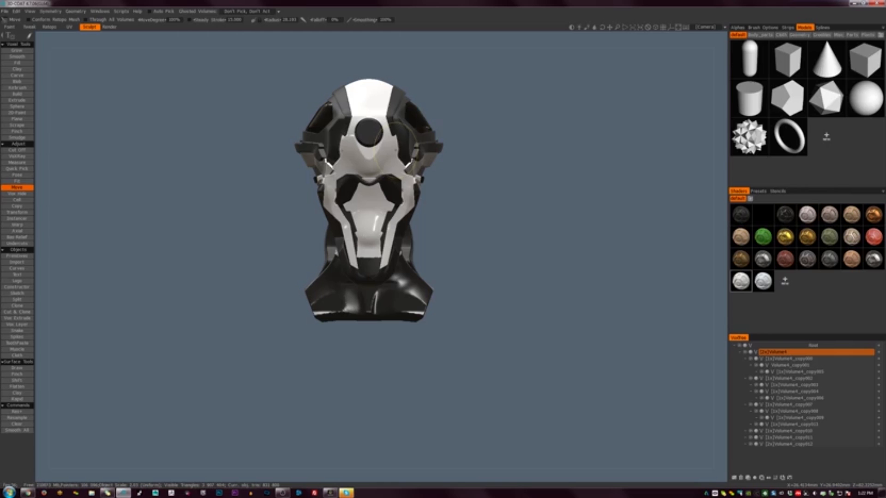
pyautogui.moveTo(530, 201); pyautogui.dragTo(525, 250)
pyautogui.moveTo(524, 249)
pyautogui.mouseDown(button='right')
pyautogui.moveTo(575, 282)
pyautogui.moveTo(585, 275)
pyautogui.moveTo(513, 241)
pyautogui.mouseUp(button='right')
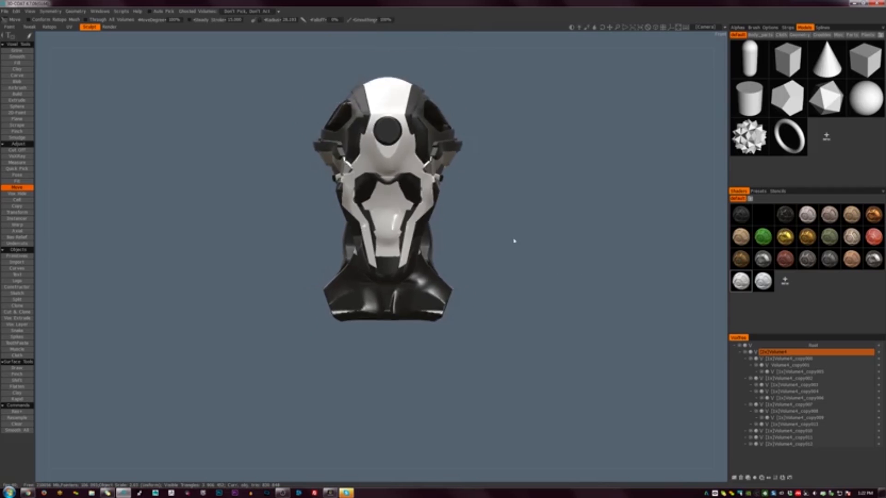
pyautogui.moveTo(514, 241); pyautogui.dragTo(489, 288)
# Split the front collar section off the black neck piece and scale it up slightly with Transform
pyautogui.press('h')
pyautogui.press('s')
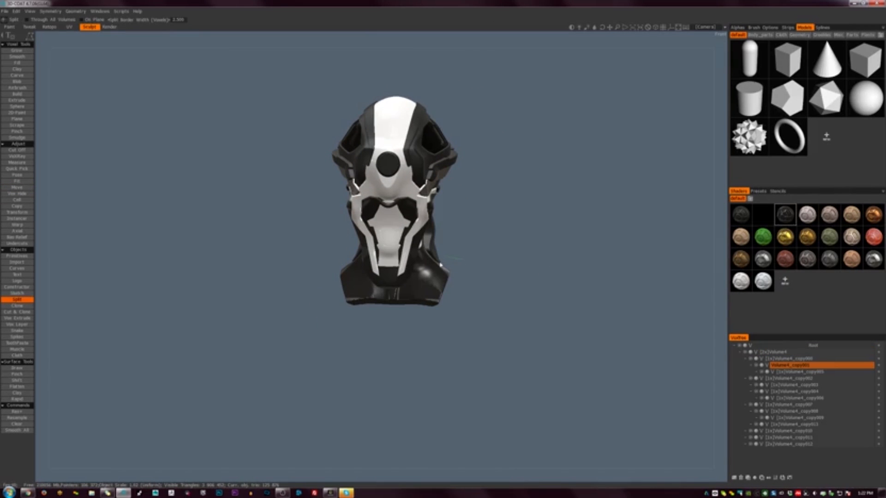
pyautogui.moveTo(442, 257); pyautogui.dragTo(417, 332)
pyautogui.moveTo(464, 263); pyautogui.dragTo(455, 271)
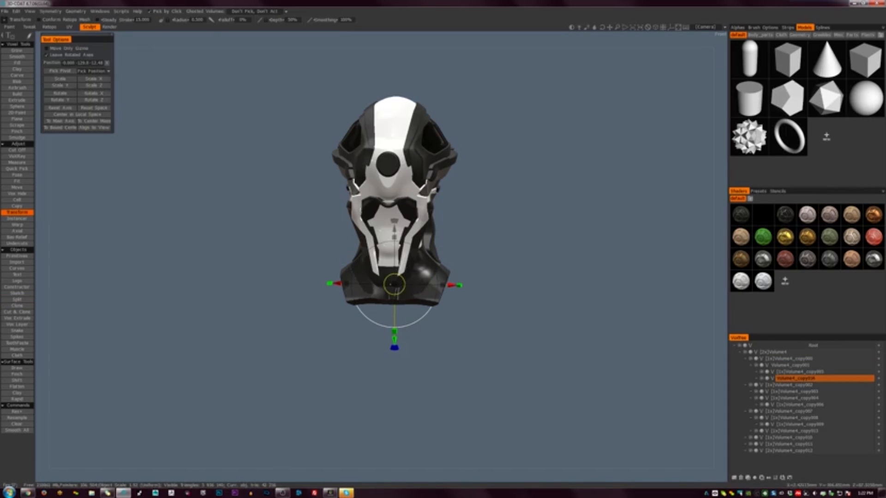
pyautogui.moveTo(394, 285); pyautogui.dragTo(402, 284)
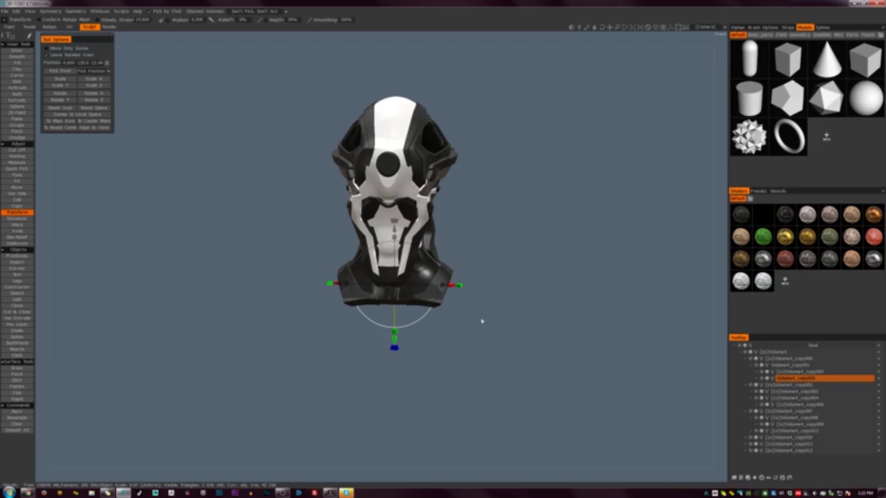
# Resample the main white helmet shell to a denser mesh with Smooth resampling quality
pyautogui.moveTo(481, 320); pyautogui.dragTo(537, 358)
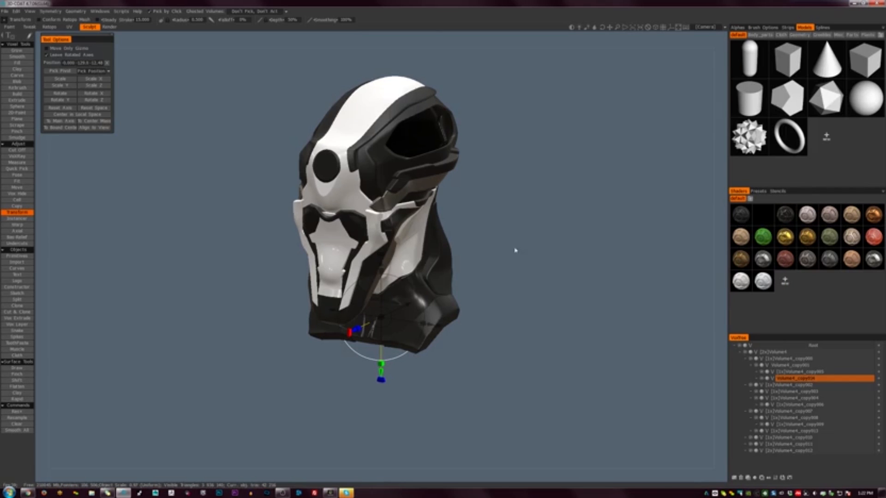
pyautogui.moveTo(515, 250); pyautogui.dragTo(511, 294)
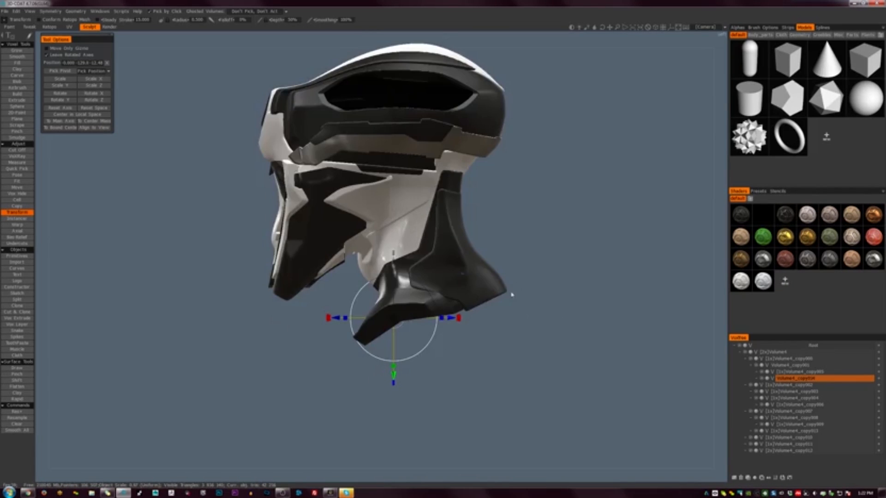
pyautogui.moveTo(559, 311); pyautogui.dragTo(582, 259)
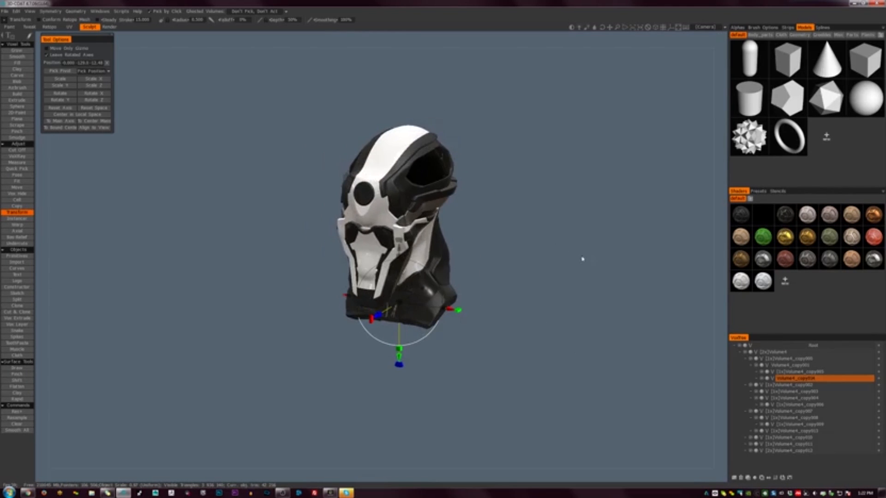
pyautogui.moveTo(488, 290); pyautogui.dragTo(518, 308, button='right')
pyautogui.moveTo(518, 308); pyautogui.dragTo(526, 312, button='middle')
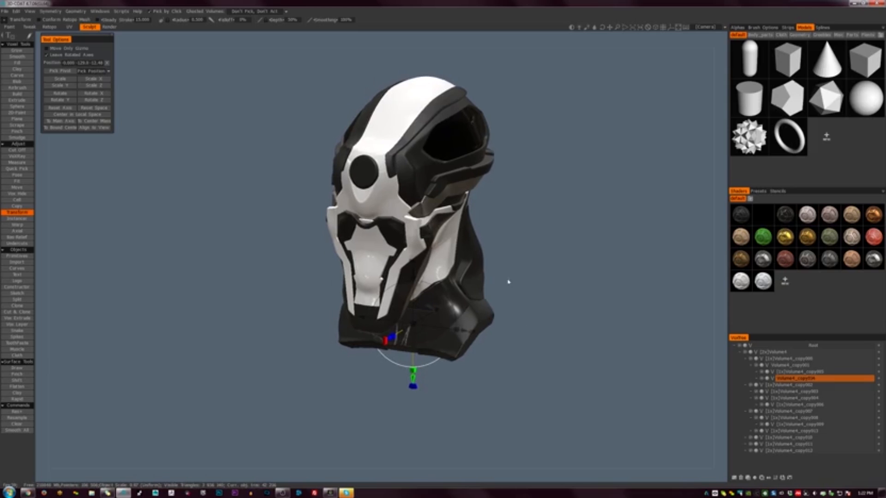
pyautogui.click(466, 193)
pyautogui.click(448, 178)
pyautogui.click(461, 247)
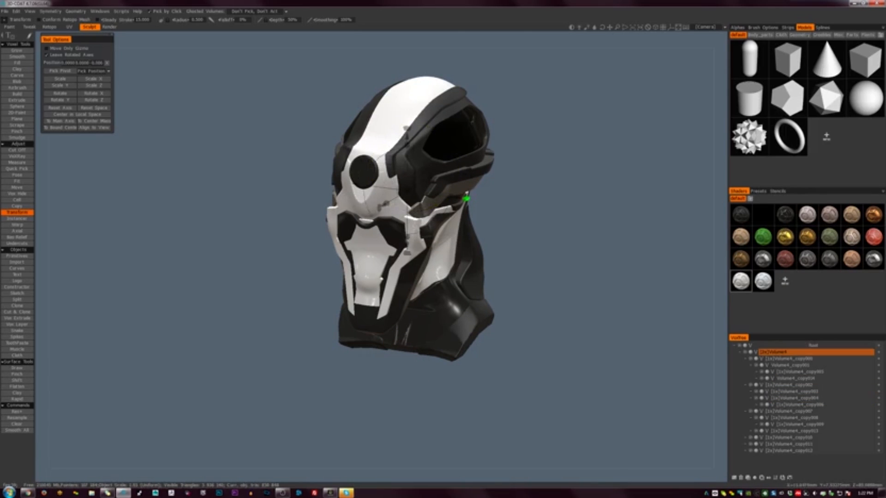
pyautogui.press('r')
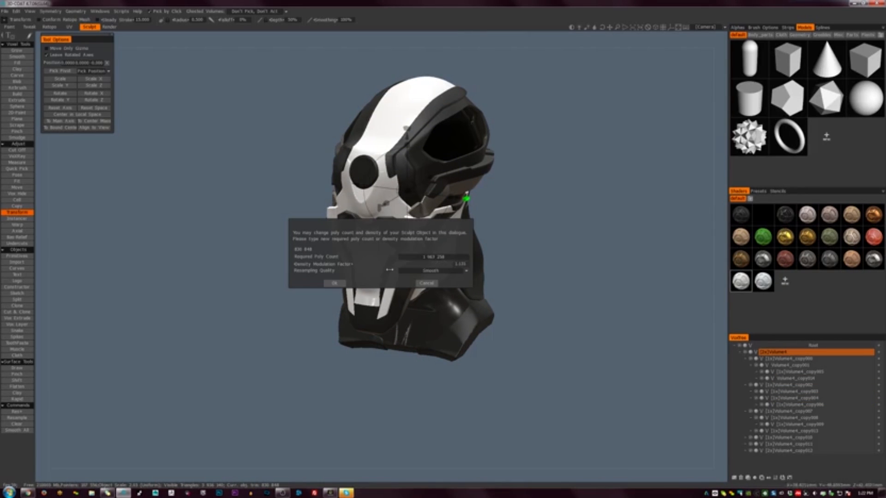
pyautogui.click(344, 283)
pyautogui.moveTo(555, 254)
pyautogui.mouseDown()
pyautogui.moveTo(569, 251)
pyautogui.moveTo(552, 248)
pyautogui.mouseUp()
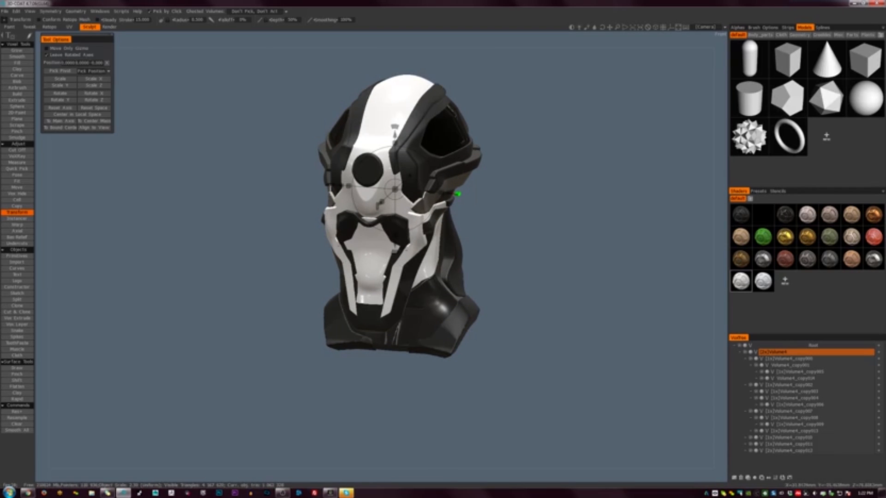
# Select the dark jaw shell behind the mask and give it the pure black shader
pyautogui.press('m')
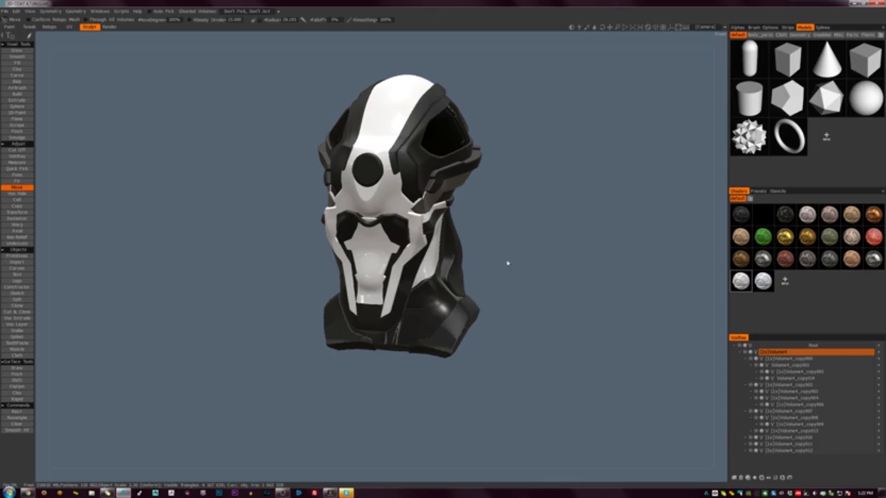
pyautogui.moveTo(507, 263); pyautogui.dragTo(490, 236)
pyautogui.press('h')
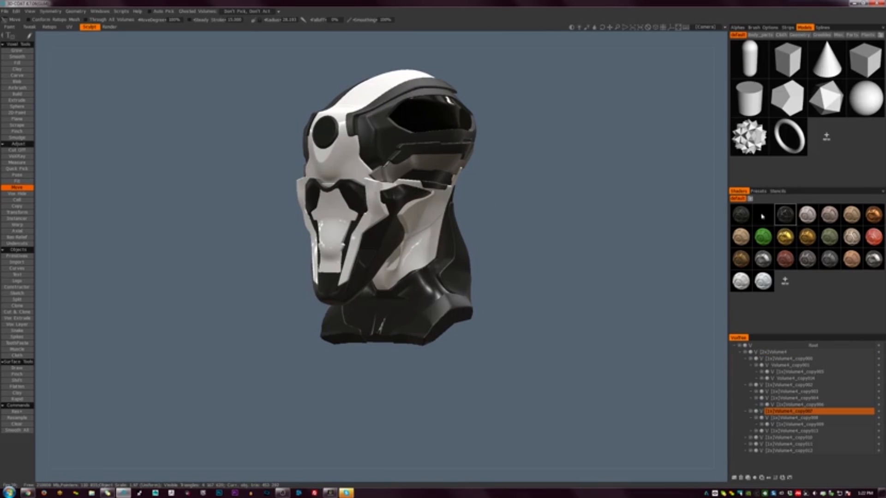
pyautogui.click(761, 216)
pyautogui.moveTo(530, 266); pyautogui.dragTo(526, 241)
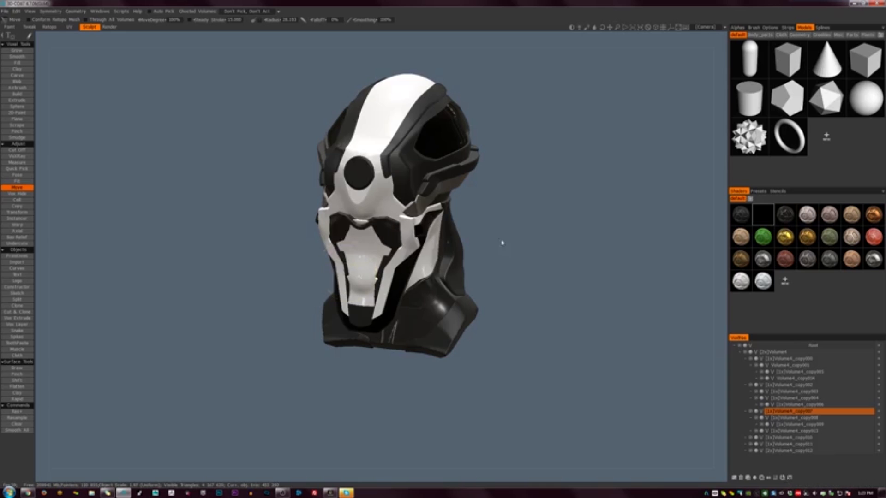
# Try a white shader on the mask's dark eye and chin inset
pyautogui.moveTo(500, 243); pyautogui.dragTo(538, 231)
pyautogui.moveTo(536, 221); pyautogui.dragTo(536, 247)
pyautogui.moveTo(563, 289); pyautogui.dragTo(576, 271, button='right')
pyautogui.moveTo(576, 271); pyautogui.dragTo(483, 305, button='middle')
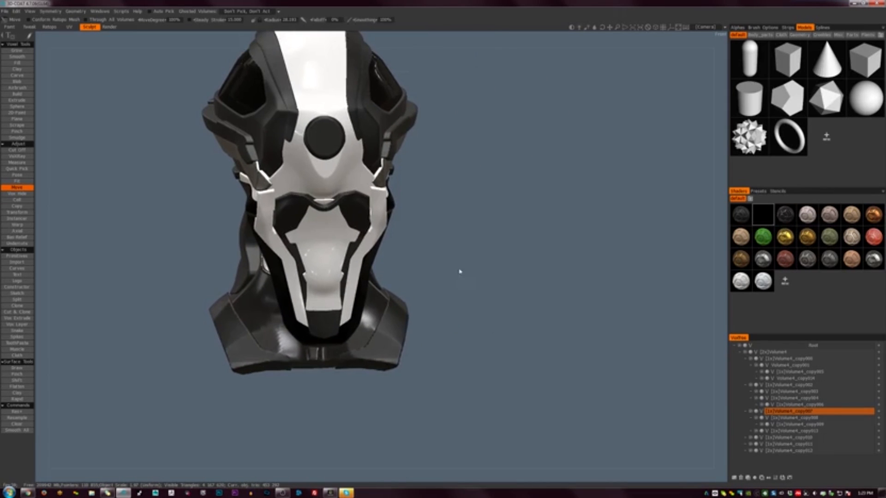
pyautogui.press('h')
pyautogui.click(755, 289)
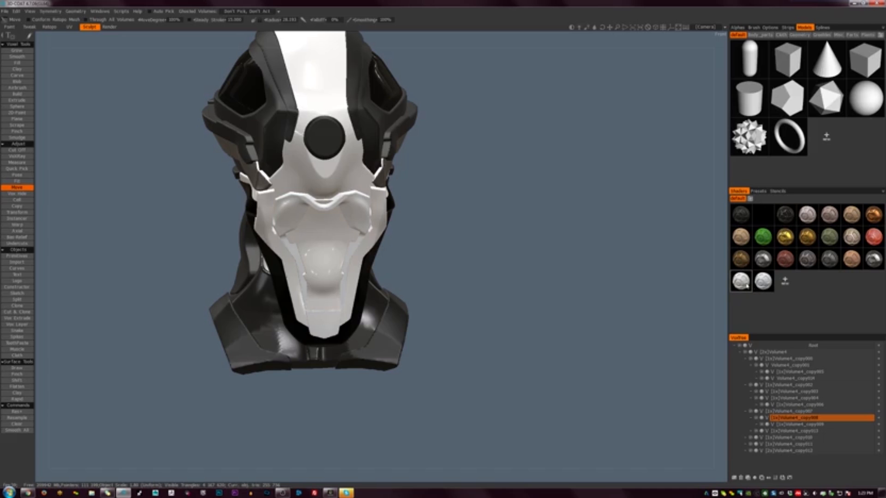
pyautogui.moveTo(589, 297); pyautogui.dragTo(508, 262)
pyautogui.moveTo(508, 262); pyautogui.dragTo(622, 265, button='right')
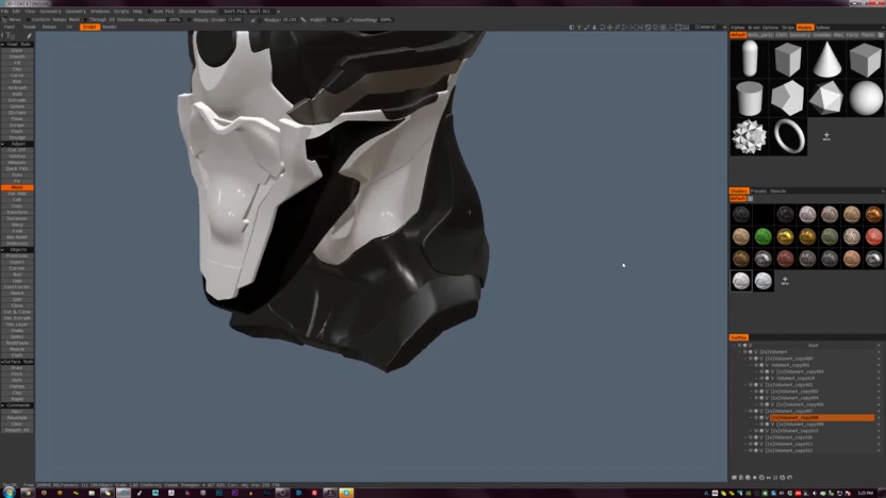
pyautogui.moveTo(569, 294); pyautogui.dragTo(577, 342, button='middle')
pyautogui.moveTo(577, 342); pyautogui.dragTo(521, 248, button='right')
pyautogui.moveTo(521, 248); pyautogui.dragTo(546, 255)
pyautogui.moveTo(545, 255); pyautogui.dragTo(549, 298, button='right')
pyautogui.moveTo(548, 298); pyautogui.dragTo(547, 321, button='middle')
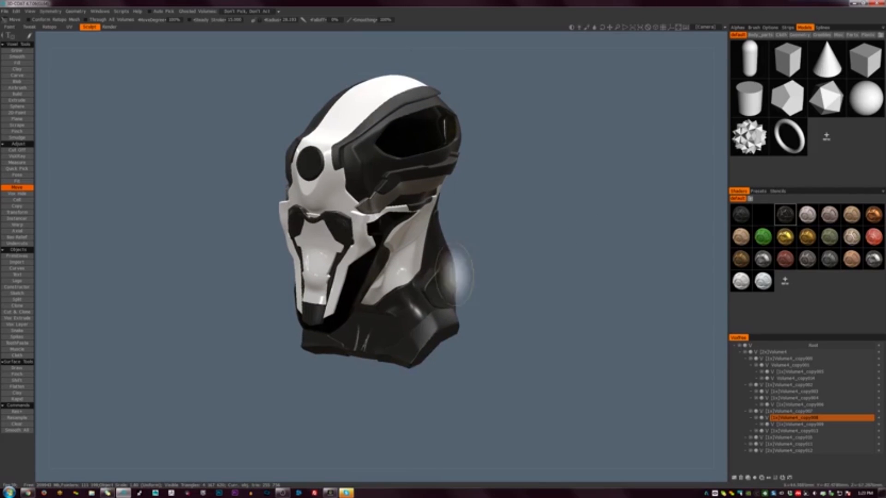
# Examine the helmet's overall silhouette and its black and white panel layout from front and three-quarter views
pyautogui.moveTo(519, 297)
pyautogui.mouseDown()
pyautogui.moveTo(435, 288)
pyautogui.moveTo(513, 296)
pyautogui.moveTo(510, 282)
pyautogui.mouseUp()
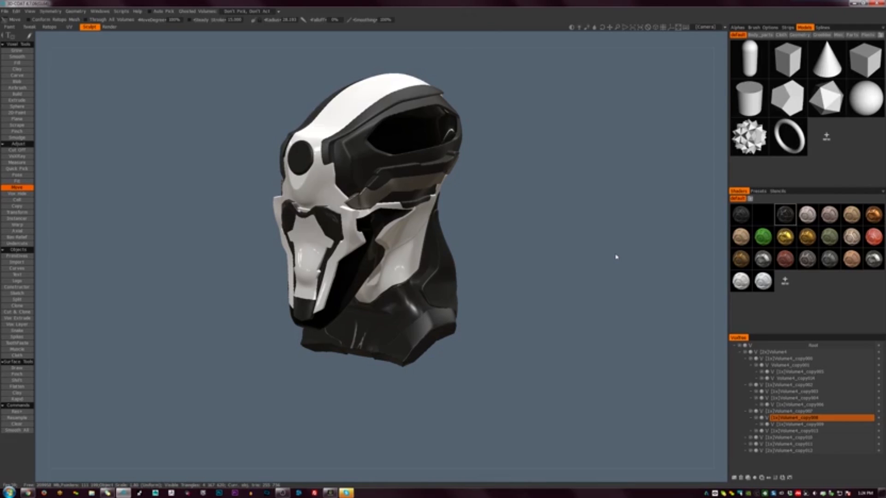
pyautogui.moveTo(513, 201); pyautogui.dragTo(559, 229)
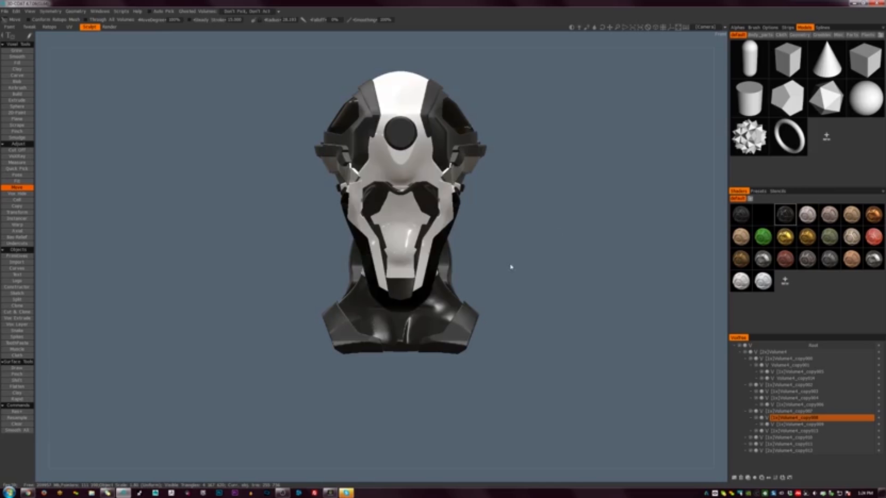
pyautogui.moveTo(510, 267); pyautogui.dragTo(497, 285)
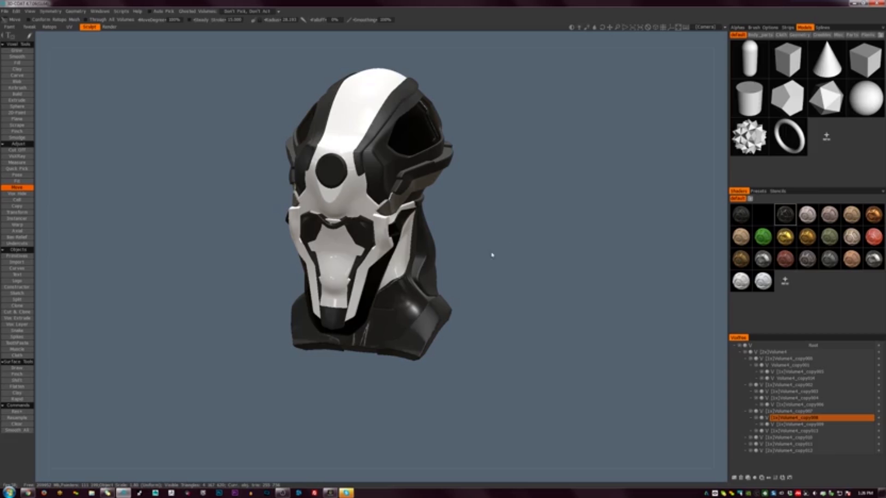
pyautogui.moveTo(477, 268); pyautogui.dragTo(503, 293, button='right')
pyautogui.moveTo(549, 328); pyautogui.dragTo(540, 294)
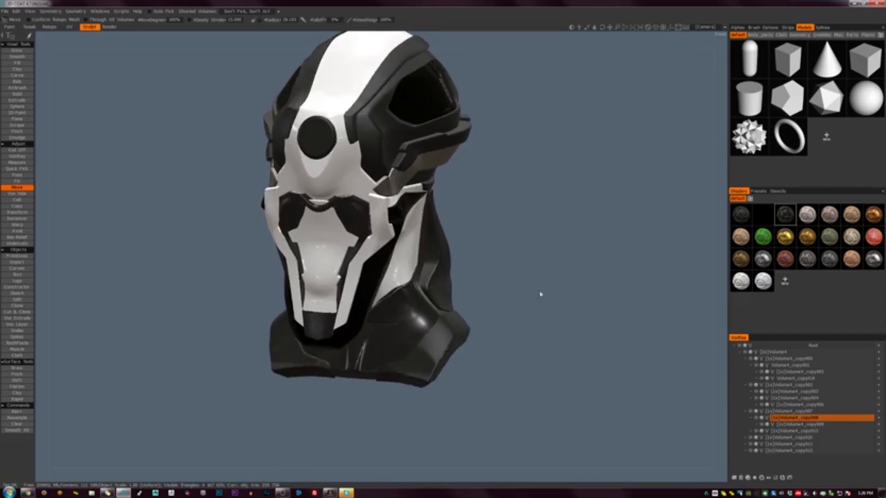
pyautogui.moveTo(540, 294); pyautogui.dragTo(561, 331, button='middle')
pyautogui.keyDown('shift'); pyautogui.moveTo(562, 332); pyautogui.dragTo(536, 328); pyautogui.keyUp('shift')
pyautogui.moveTo(558, 310); pyautogui.dragTo(534, 276, button='middle')
pyautogui.moveTo(534, 277); pyautogui.dragTo(484, 276, button='right')
pyautogui.moveTo(522, 327); pyautogui.dragTo(559, 336)
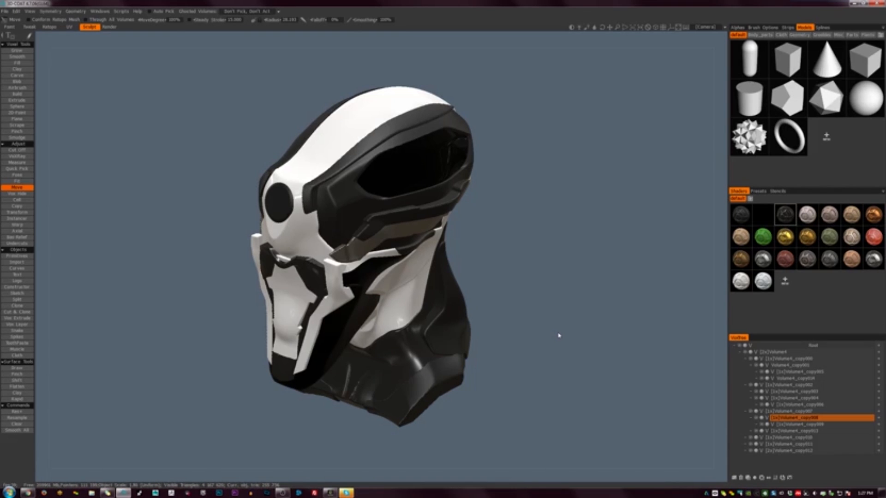
pyautogui.moveTo(485, 209); pyautogui.dragTo(591, 242)
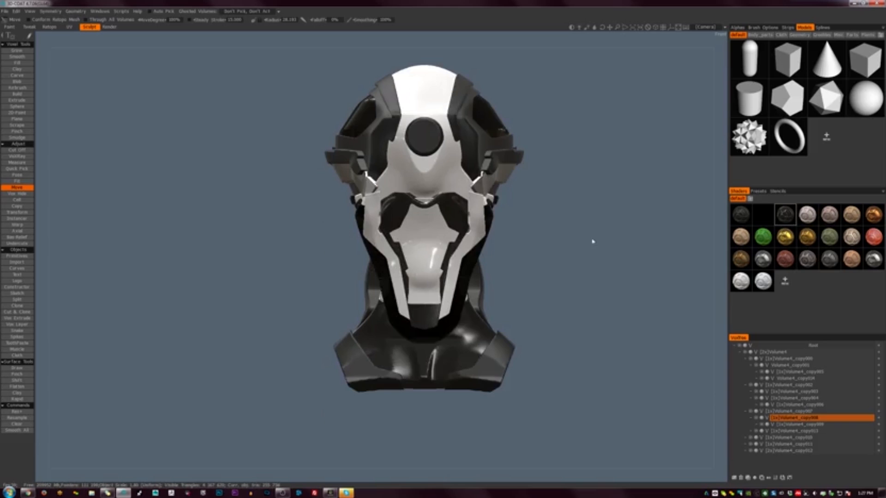
pyautogui.moveTo(591, 241); pyautogui.dragTo(584, 306, button='right')
pyautogui.moveTo(585, 307); pyautogui.dragTo(546, 286, button='middle')
pyautogui.moveTo(546, 286); pyautogui.dragTo(519, 310)
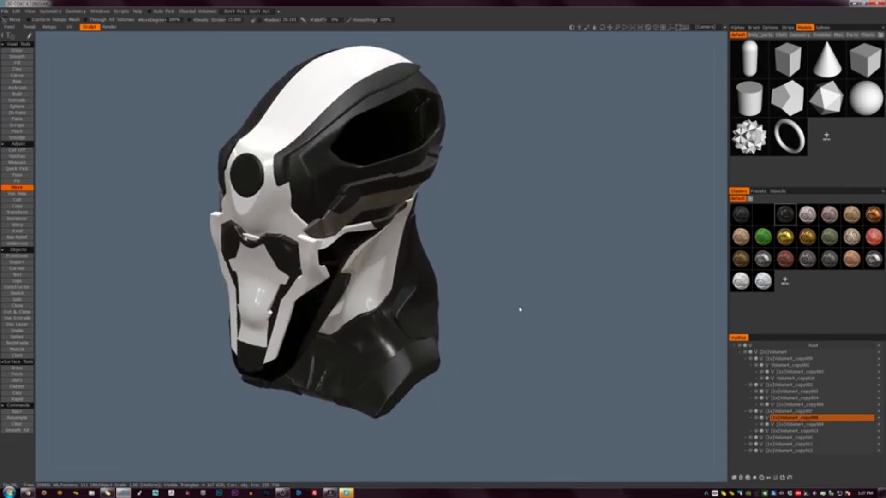
pyautogui.moveTo(520, 310); pyautogui.dragTo(494, 263, button='right')
pyautogui.moveTo(497, 283); pyautogui.dragTo(524, 288, button='middle')
pyautogui.moveTo(524, 288); pyautogui.dragTo(488, 335, button='right')
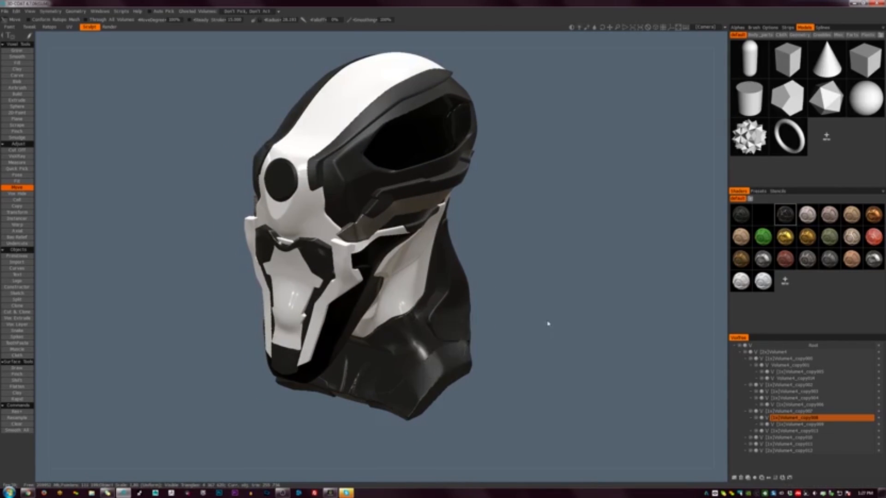
# Select the neck piece in side view and trim its protruding throat edge under the jaw with Cut Off
pyautogui.moveTo(548, 322)
pyautogui.keyDown('shift'); pyautogui.mouseDown()
pyautogui.moveTo(492, 300)
pyautogui.moveTo(440, 309)
pyautogui.mouseUp(); pyautogui.keyUp('shift')
pyautogui.press('h')
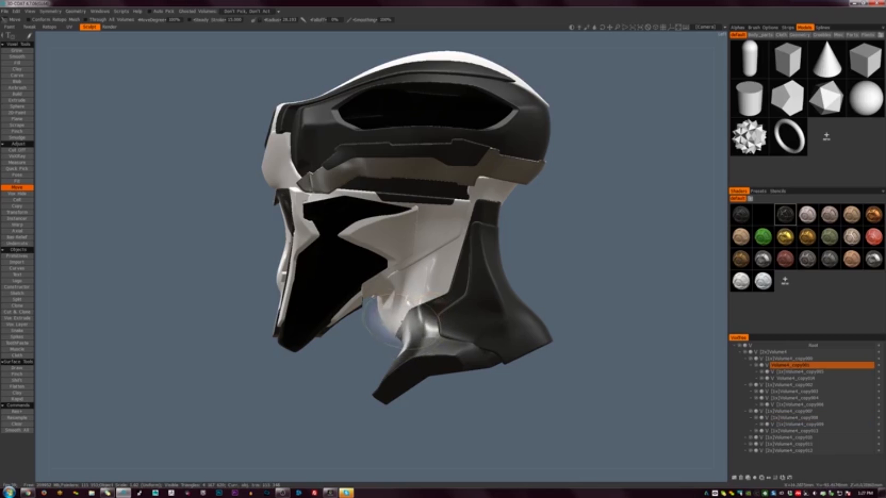
pyautogui.press('c')
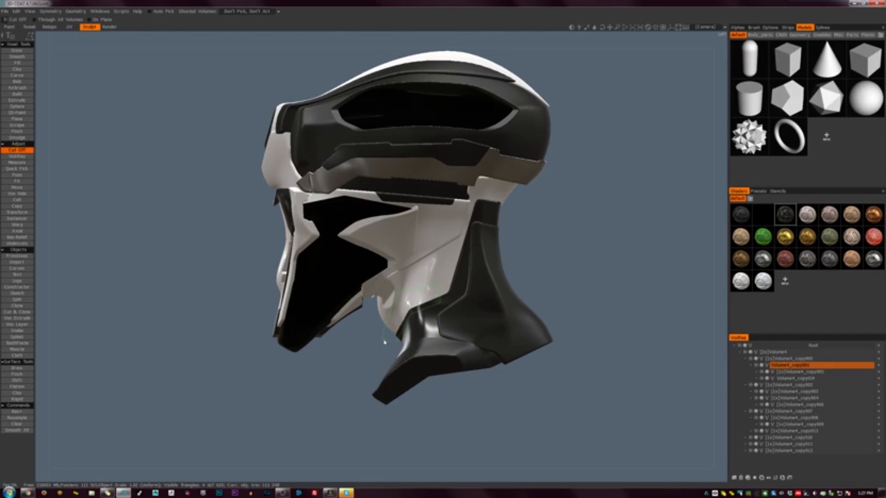
pyautogui.keyDown('alt'); pyautogui.moveTo(339, 318); pyautogui.dragTo(448, 359); pyautogui.keyUp('alt')
# Select the split-off front collar and resample it to a denser mesh with Smooth resampling quality
pyautogui.press('h')
pyautogui.hotkey('ctrl', 'r')
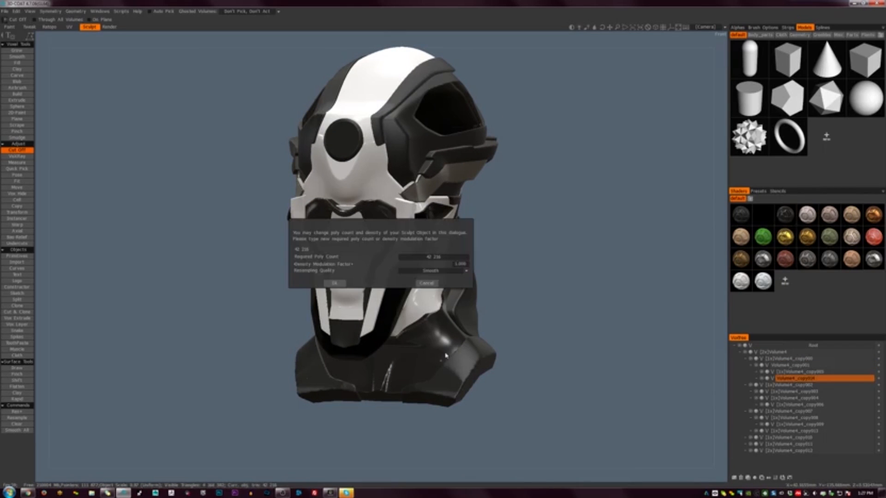
pyautogui.click(334, 283)
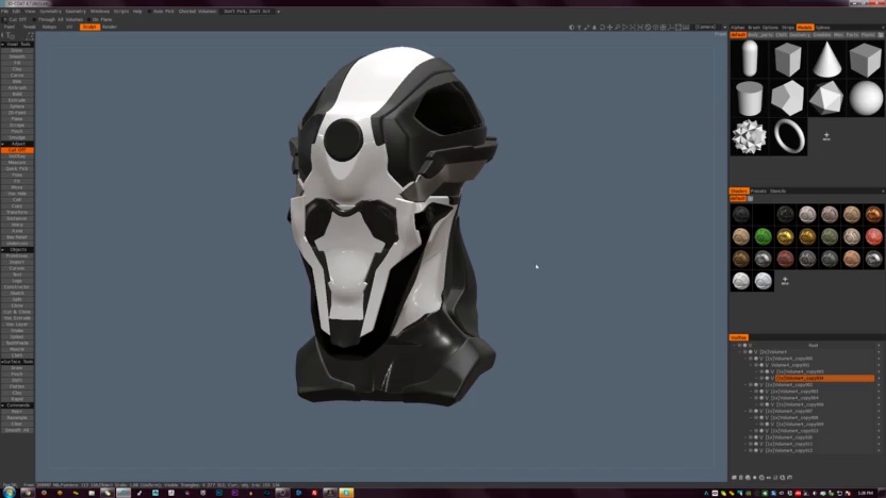
pyautogui.keyDown('alt'); pyautogui.moveTo(536, 267); pyautogui.dragTo(538, 286); pyautogui.keyUp('alt')
pyautogui.keyDown('alt'); pyautogui.moveTo(538, 286); pyautogui.dragTo(485, 270, button='right'); pyautogui.keyUp('alt')
pyautogui.keyDown('alt'); pyautogui.moveTo(484, 271); pyautogui.dragTo(485, 295, button='middle'); pyautogui.keyUp('alt')
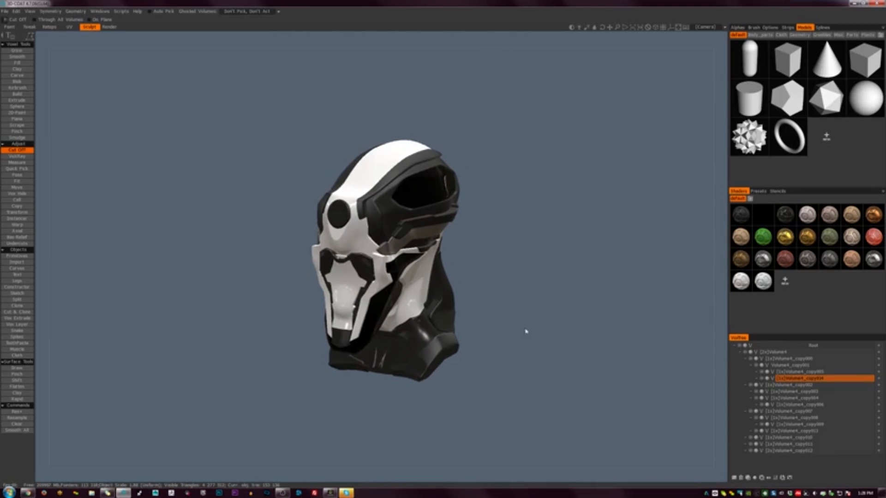
# Select the next low-density helmet panel and resample it to a denser mesh
pyautogui.keyDown('alt'); pyautogui.moveTo(526, 331); pyautogui.dragTo(521, 257, button='right'); pyautogui.keyUp('alt')
pyautogui.press('h')
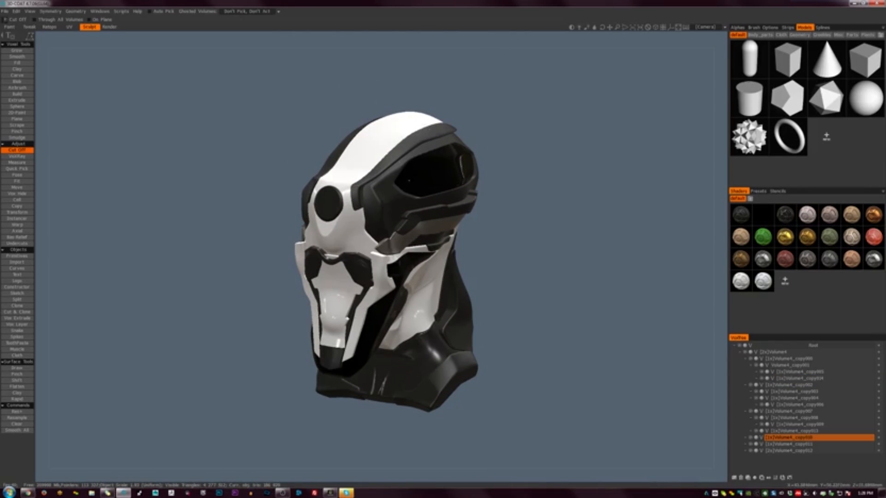
pyautogui.click(336, 284)
# Select the dark mask inset in front view and split off its side strips beside the white nose plate with Split
pyautogui.keyDown('alt'); pyautogui.moveTo(561, 244); pyautogui.dragTo(551, 253); pyautogui.keyUp('alt')
pyautogui.keyDown('alt'); pyautogui.moveTo(541, 308); pyautogui.dragTo(544, 314); pyautogui.keyUp('alt')
pyautogui.keyDown('alt'); pyautogui.moveTo(544, 314); pyautogui.dragTo(566, 251, button='middle'); pyautogui.keyUp('alt')
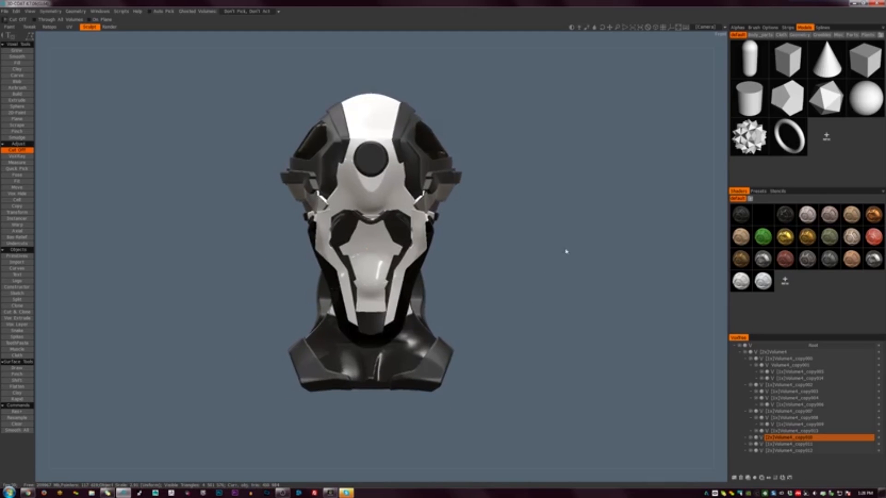
pyautogui.keyDown('alt'); pyautogui.moveTo(565, 251); pyautogui.dragTo(551, 300); pyautogui.keyUp('alt')
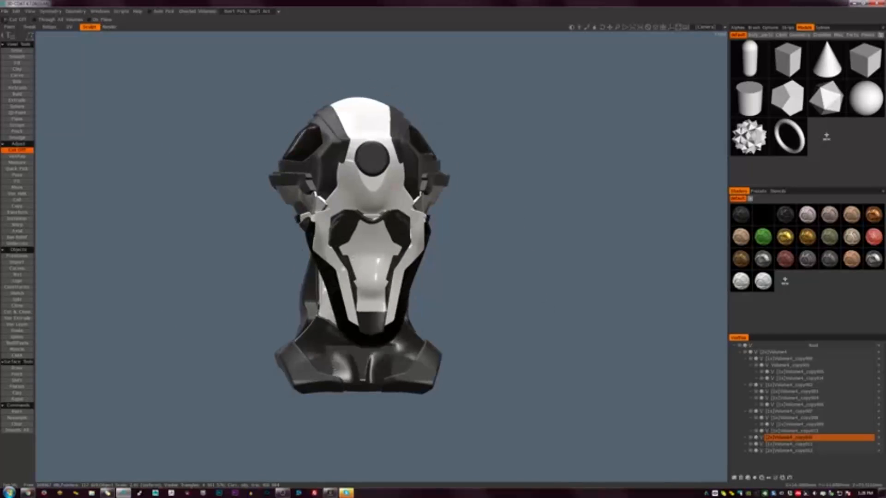
pyautogui.press('h')
pyautogui.press('KP_2')
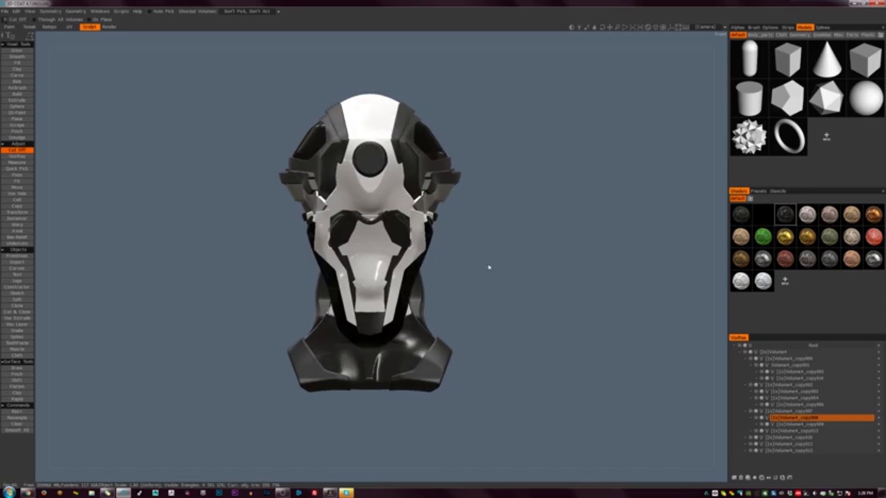
pyautogui.press('s')
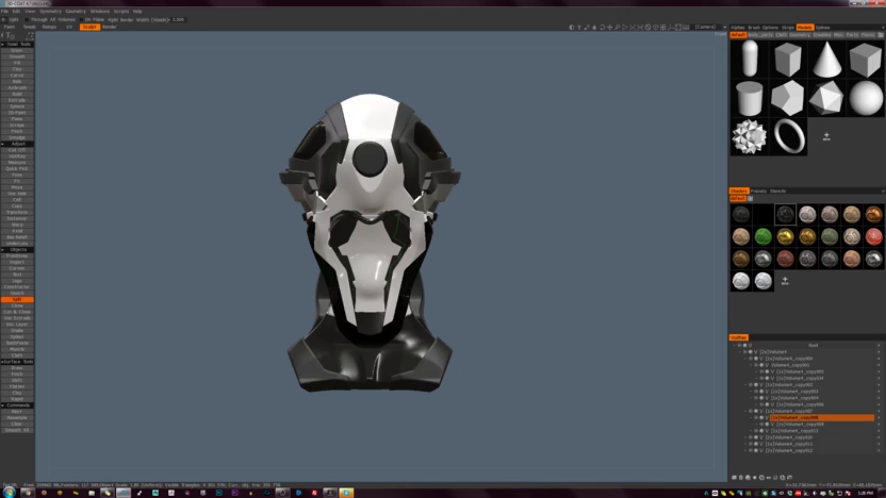
pyautogui.moveTo(407, 297); pyautogui.dragTo(403, 235)
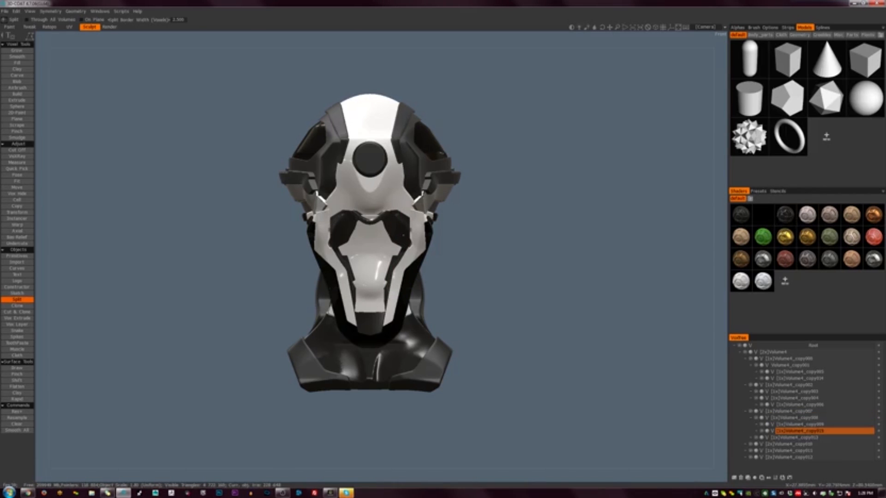
# Reposition the split-off mask side strips with Transform and resample them with Smooth resampling quality
pyautogui.press('t')
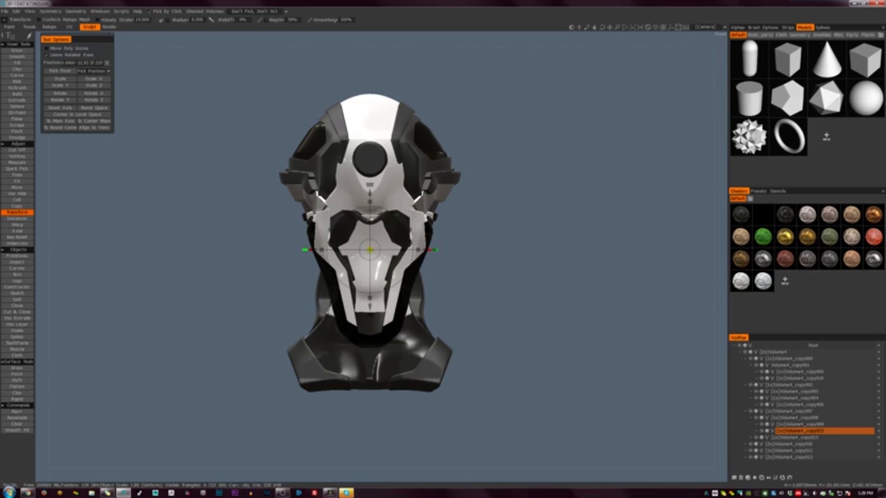
pyautogui.moveTo(369, 249); pyautogui.dragTo(366, 250)
pyautogui.moveTo(519, 300)
pyautogui.mouseDown()
pyautogui.moveTo(579, 314)
pyautogui.moveTo(498, 302)
pyautogui.moveTo(502, 296)
pyautogui.mouseUp()
pyautogui.press('r')
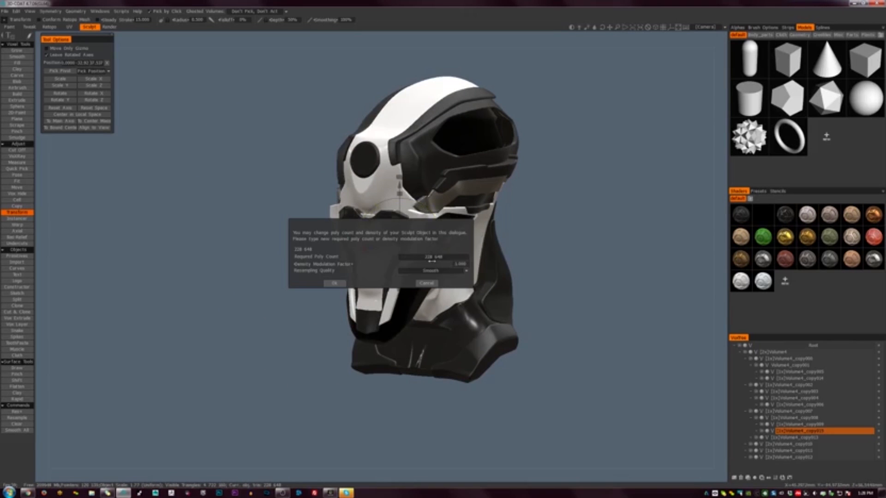
pyautogui.click(336, 284)
# Apply a white shader to the split-off mask strips and pull their upper ends upward beside the forehead with Move
pyautogui.moveTo(556, 282); pyautogui.dragTo(600, 259)
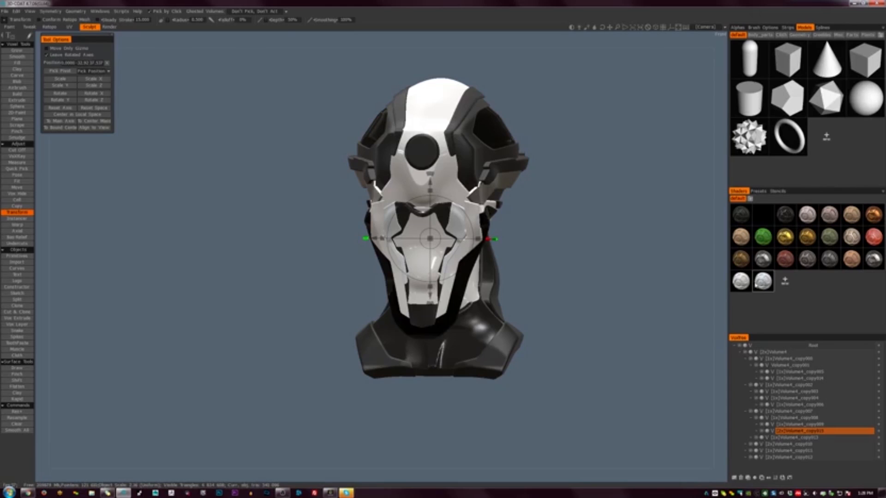
pyautogui.click(745, 283)
pyautogui.moveTo(603, 286)
pyautogui.mouseDown()
pyautogui.moveTo(637, 288)
pyautogui.moveTo(575, 299)
pyautogui.moveTo(524, 257)
pyautogui.moveTo(541, 282)
pyautogui.moveTo(510, 251)
pyautogui.mouseUp()
pyautogui.press('m')
pyautogui.moveTo(435, 201); pyautogui.dragTo(436, 161)
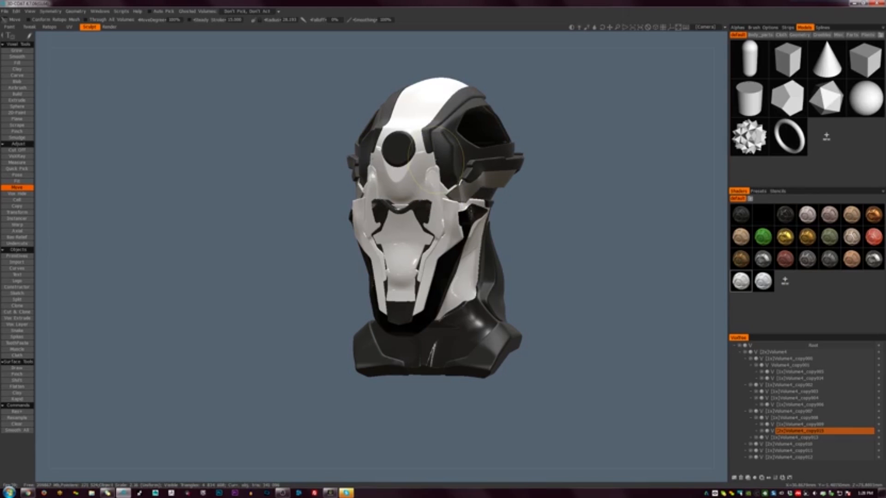
# Trim the raised upper tips of the white mask strips with Cut Off and check the shape from several angles
pyautogui.press('c')
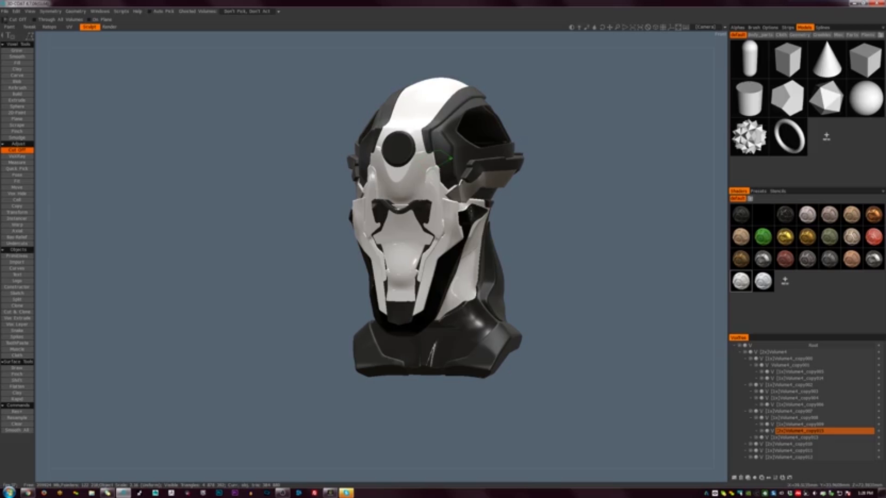
pyautogui.moveTo(456, 177); pyautogui.dragTo(476, 297, button='middle')
pyautogui.keyDown('alt'); pyautogui.moveTo(476, 297); pyautogui.dragTo(443, 221); pyautogui.keyUp('alt')
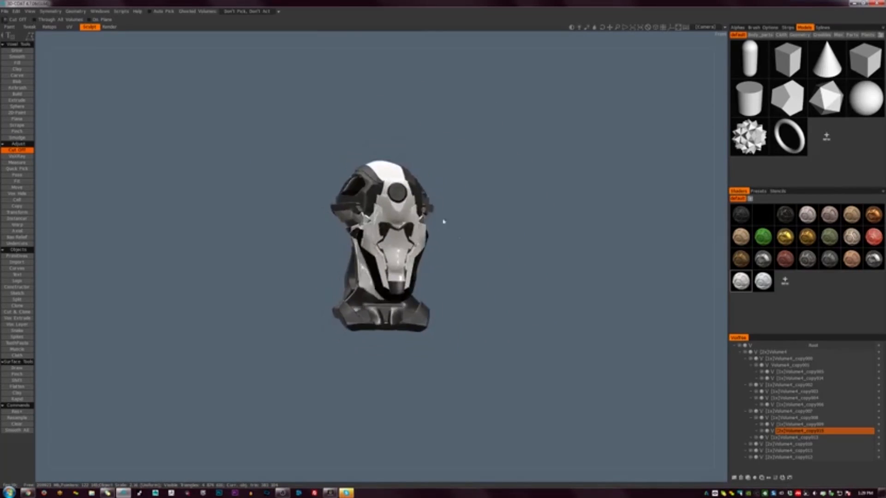
pyautogui.keyDown('alt'); pyautogui.moveTo(443, 221); pyautogui.dragTo(421, 287, button='right'); pyautogui.keyUp('alt')
pyautogui.keyDown('alt'); pyautogui.moveTo(421, 287); pyautogui.dragTo(488, 277); pyautogui.keyUp('alt')
pyautogui.keyDown('alt'); pyautogui.moveTo(488, 277); pyautogui.dragTo(551, 392, button='right'); pyautogui.keyUp('alt')
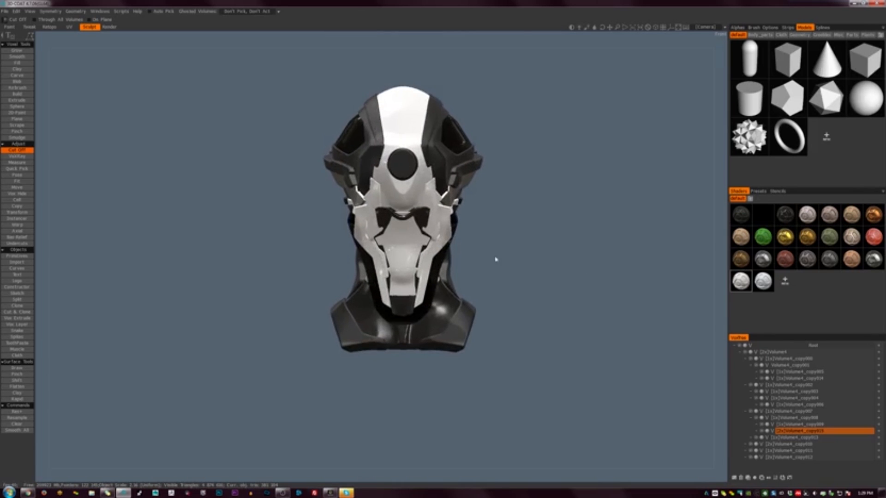
pyautogui.keyDown('alt'); pyautogui.moveTo(484, 189); pyautogui.dragTo(492, 250, button='right'); pyautogui.keyUp('alt')
# Split the eye areas off the dark mask inset in front view and adjust the new piece's placement with Transform
pyautogui.press('h')
pyautogui.press('s')
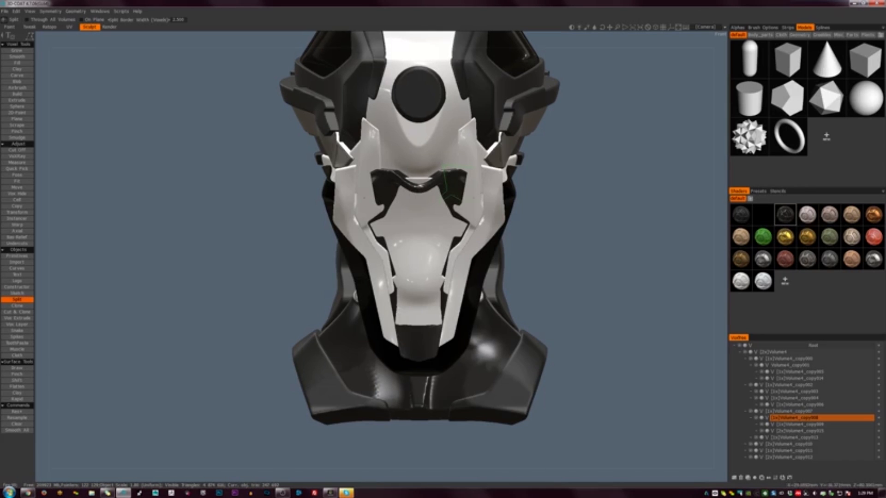
pyautogui.moveTo(473, 169); pyautogui.dragTo(462, 200)
pyautogui.press('t')
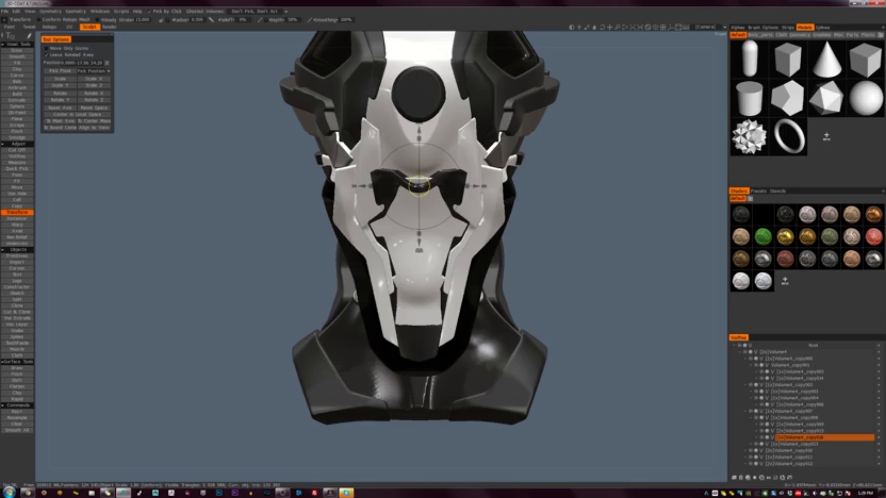
pyautogui.moveTo(418, 187); pyautogui.dragTo(416, 199)
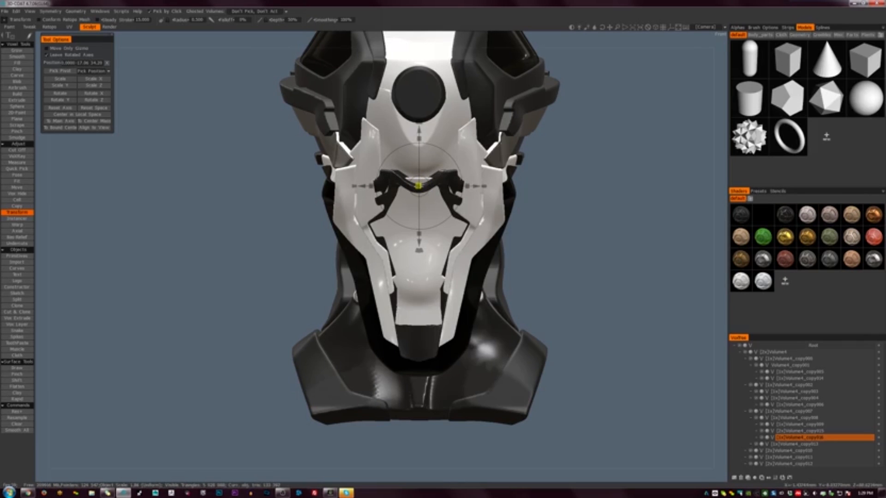
# Try white shaders on the split-off eye piece, settle on the plain black shader, and review the mask
pyautogui.scroll(-4, 508, 221)
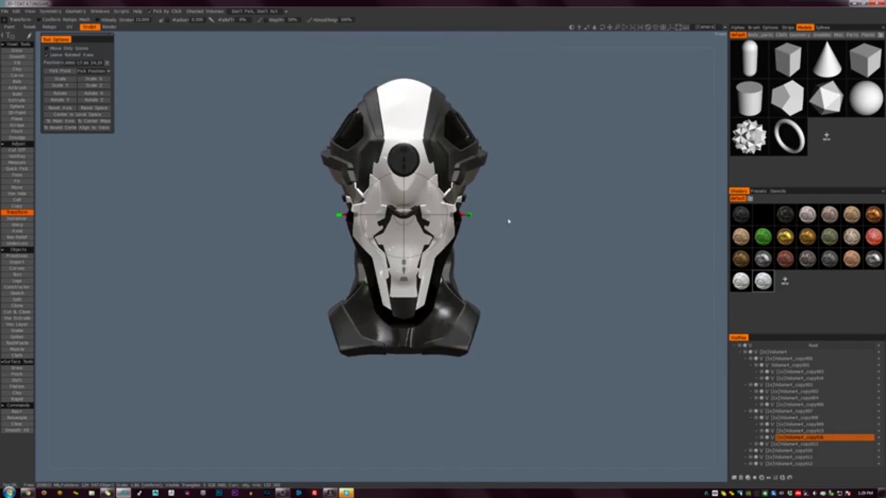
pyautogui.moveTo(692, 282); pyautogui.dragTo(549, 264)
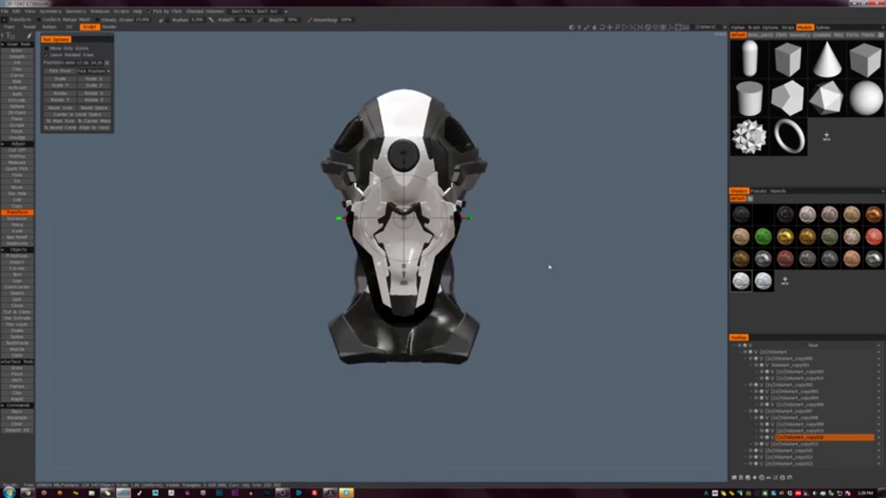
pyautogui.scroll(5, 591, 298)
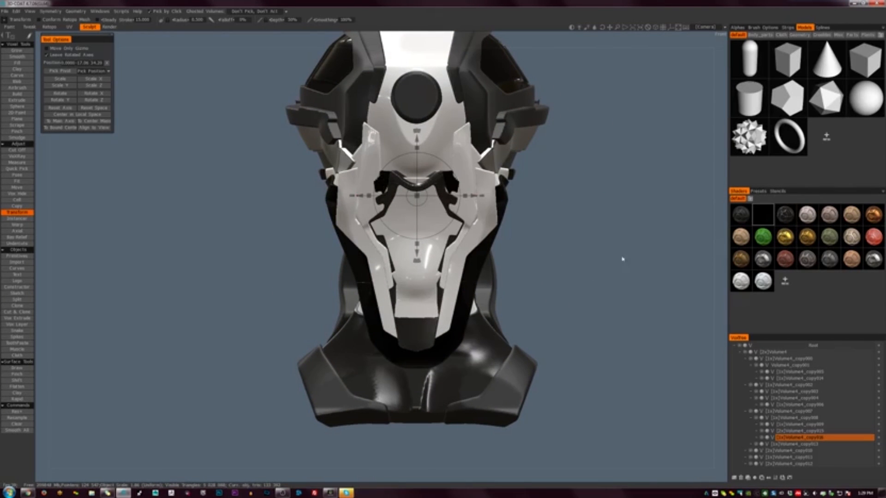
pyautogui.moveTo(622, 257); pyautogui.dragTo(599, 268)
pyautogui.scroll(-5, 526, 250)
pyautogui.press('m')
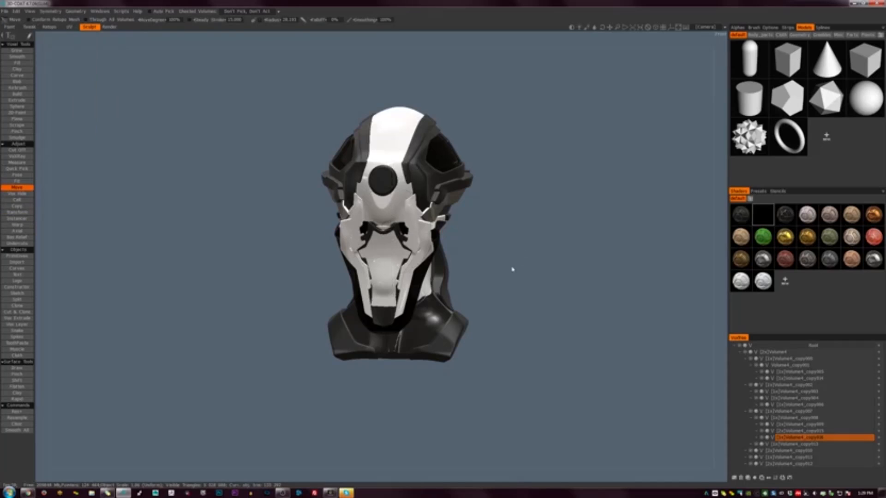
pyautogui.moveTo(512, 268); pyautogui.dragTo(536, 298)
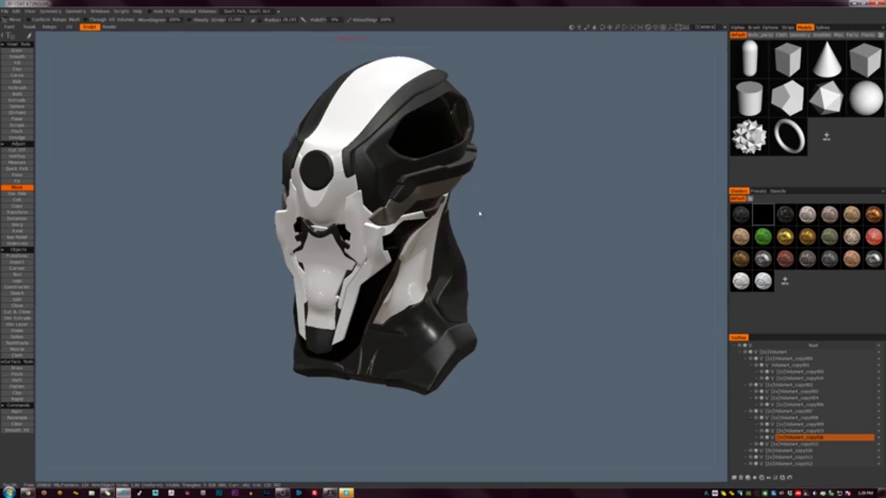
# Select the white neck piece in side view and split off a small angular panel below the back of the helmet
pyautogui.moveTo(479, 212); pyautogui.dragTo(530, 240, button='right')
pyautogui.press('KP_2')
pyautogui.moveTo(530, 240); pyautogui.dragTo(433, 246)
pyautogui.press('h')
pyautogui.press('s')
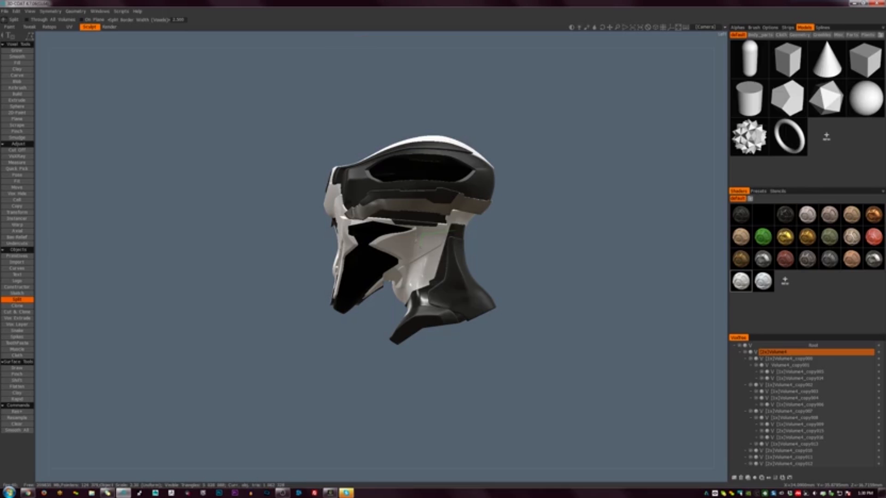
pyautogui.press('Return')
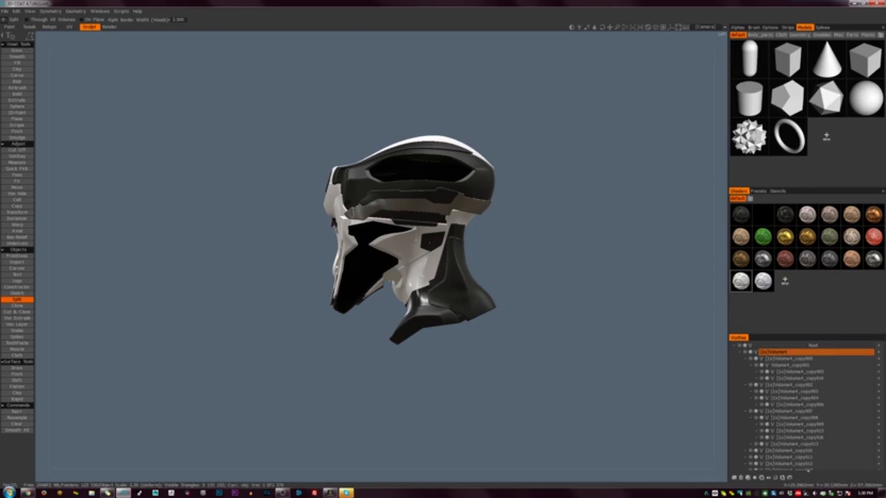
# Adjust the small angular neck panel with Transform and reshape it with the Move tool
pyautogui.press('h')
pyautogui.press('t')
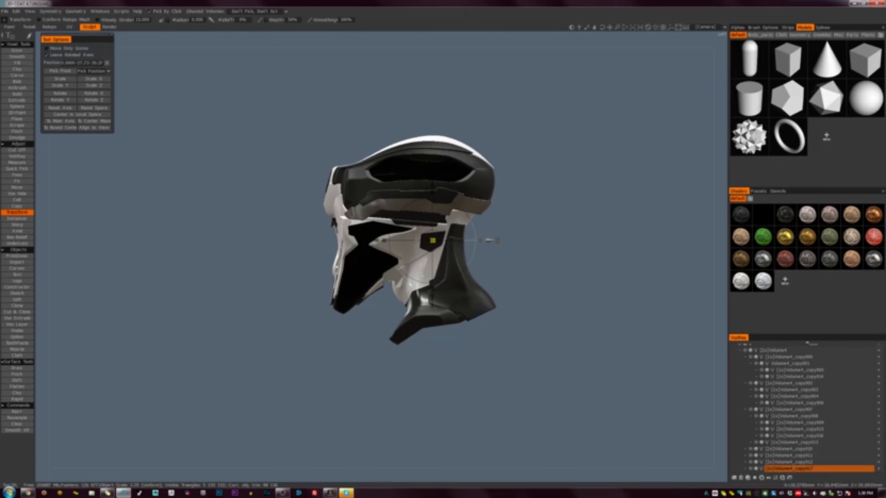
pyautogui.moveTo(522, 270); pyautogui.dragTo(585, 279)
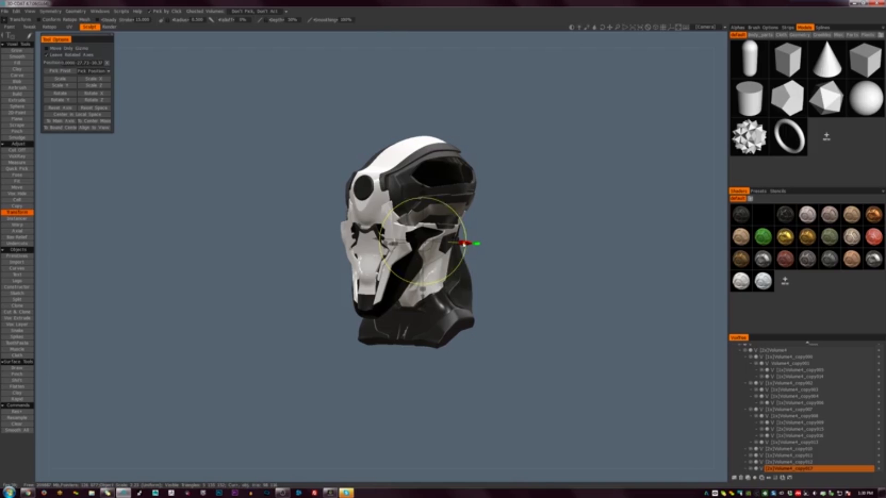
pyautogui.press('m')
pyautogui.moveTo(500, 252)
pyautogui.mouseDown()
pyautogui.moveTo(448, 237)
pyautogui.moveTo(456, 233)
pyautogui.moveTo(439, 248)
pyautogui.mouseUp()
pyautogui.moveTo(536, 273)
pyautogui.mouseDown()
pyautogui.moveTo(587, 289)
pyautogui.moveTo(587, 276)
pyautogui.moveTo(569, 279)
pyautogui.mouseUp()
# Select the dark rear neck piece, split off a long strip along it in side view, and adjust the strip with Transform
pyautogui.press('h')
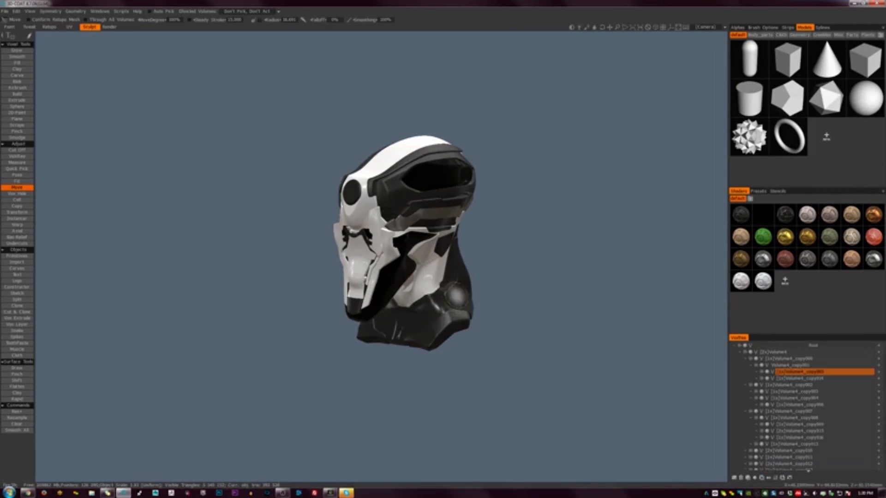
pyautogui.moveTo(513, 292); pyautogui.dragTo(476, 283)
pyautogui.click(17, 299)
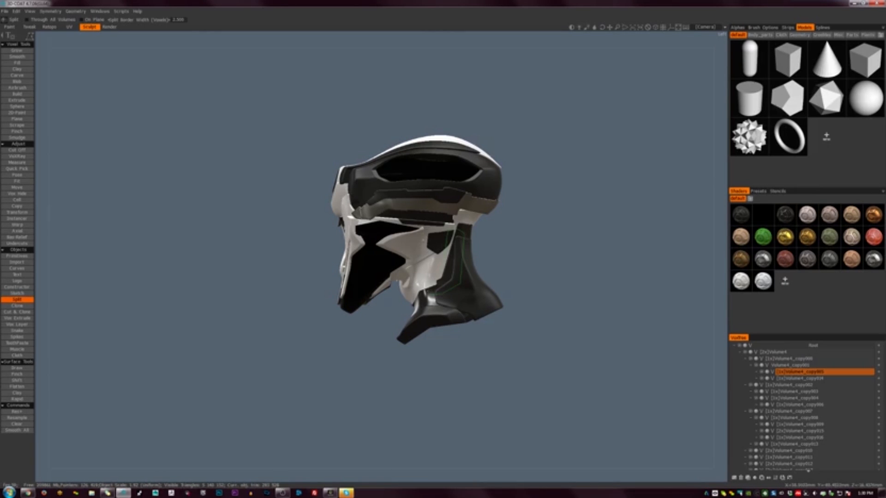
pyautogui.press('Return')
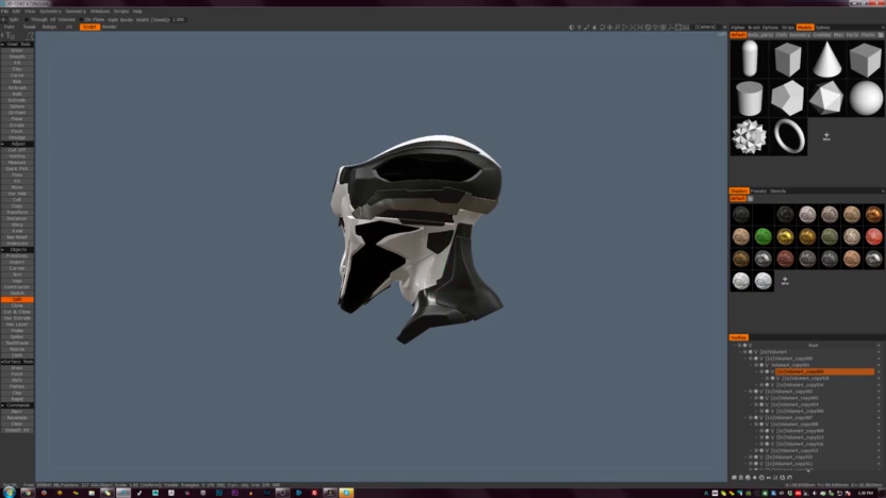
pyautogui.press('h')
pyautogui.press('t')
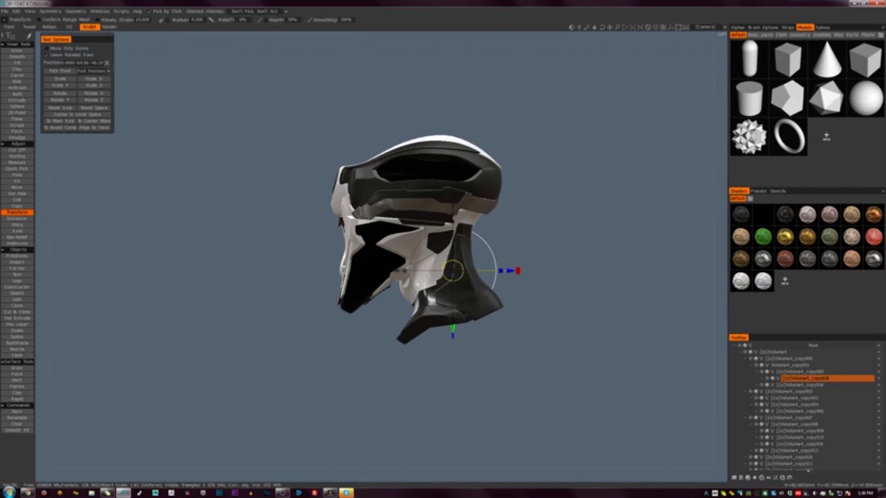
pyautogui.moveTo(558, 307)
pyautogui.mouseDown()
pyautogui.moveTo(530, 308)
pyautogui.moveTo(605, 298)
pyautogui.moveTo(556, 310)
pyautogui.mouseUp()
# Split the lower rear corner off the dark neck piece, nudge it with Transform, and apply a dark shader
pyautogui.press('h')
pyautogui.press('s')
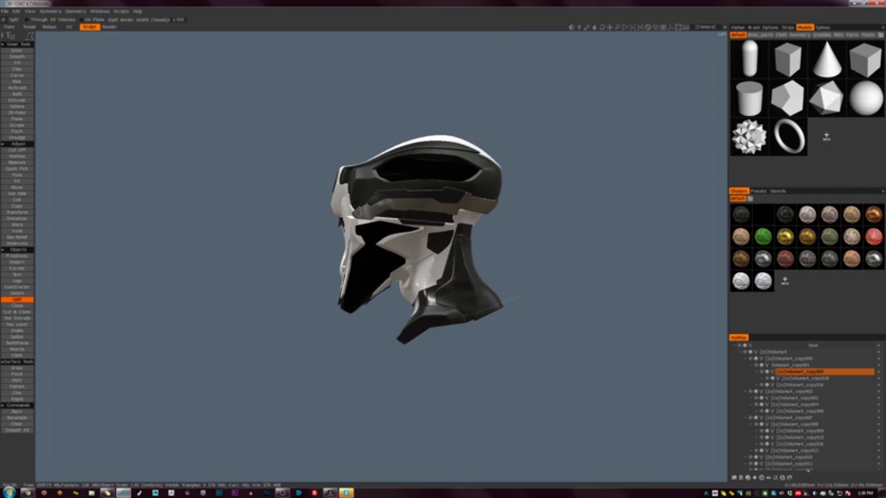
pyautogui.click(521, 297)
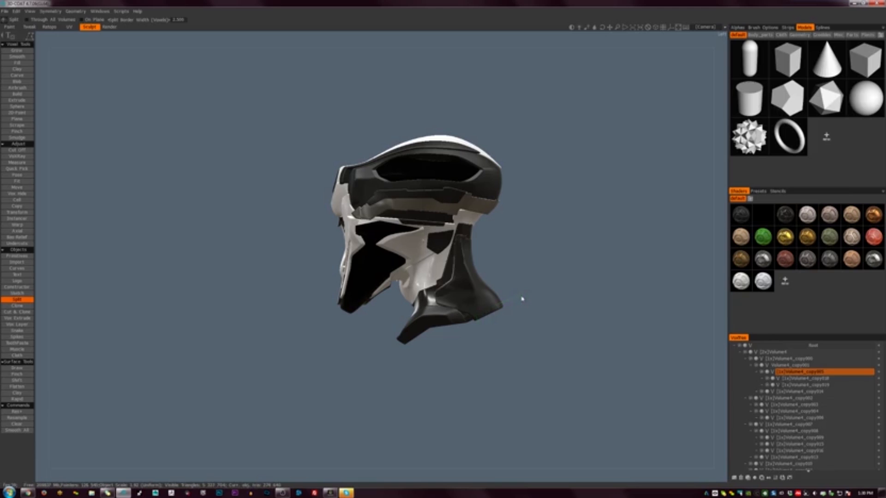
pyautogui.press('h')
pyautogui.press('t')
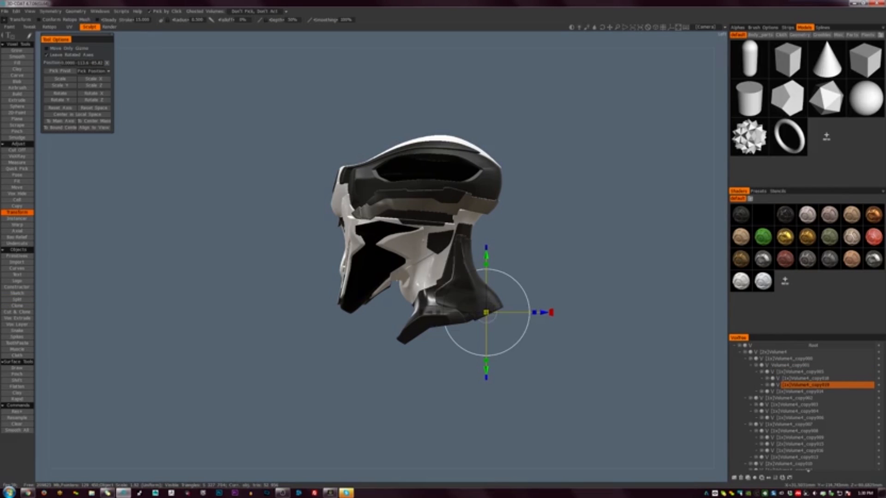
pyautogui.moveTo(486, 313); pyautogui.dragTo(488, 312)
pyautogui.click(784, 221)
# Select the front collar, split off its outer side portions in front view, and select the new piece
pyautogui.moveTo(573, 326); pyautogui.dragTo(604, 346)
pyautogui.press('h')
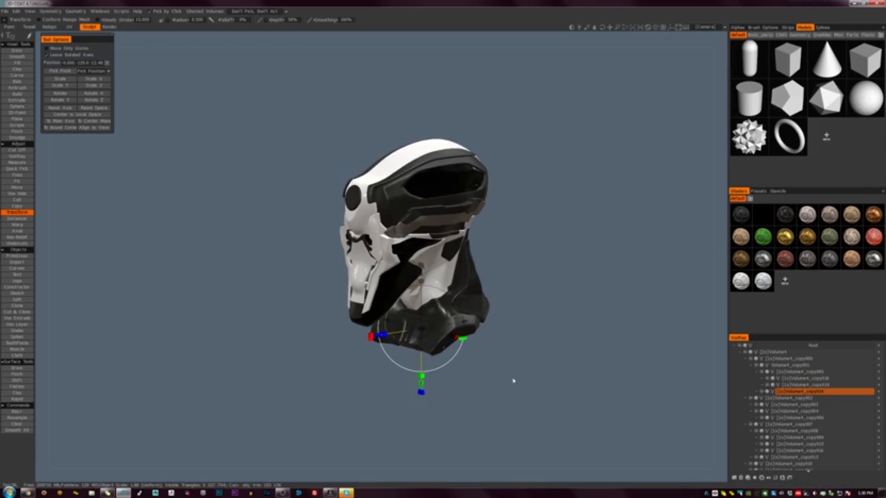
pyautogui.moveTo(514, 380); pyautogui.dragTo(576, 368)
pyautogui.press('s')
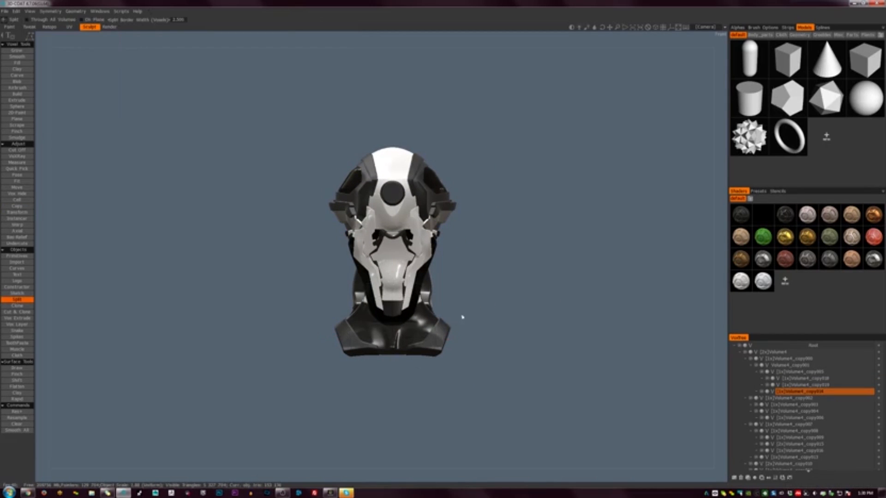
pyautogui.moveTo(447, 319); pyautogui.dragTo(467, 316)
pyautogui.moveTo(438, 348)
pyautogui.mouseDown()
pyautogui.moveTo(438, 373)
pyautogui.moveTo(462, 315)
pyautogui.mouseUp()
pyautogui.press('h')
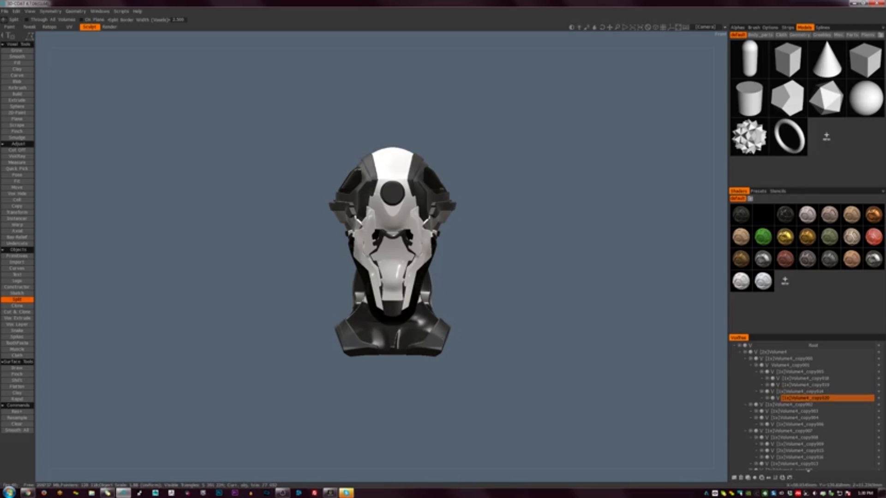
# Nudge the split-off outer collar piece with Transform in front view
pyautogui.press('t')
pyautogui.moveTo(392, 339); pyautogui.dragTo(395, 338)
pyautogui.moveTo(540, 363); pyautogui.dragTo(429, 329)
# Select the dark neck volume and resample it to a higher poly count with Smooth resampling quality
pyautogui.press('h')
pyautogui.press('h')
pyautogui.moveTo(542, 271); pyautogui.dragTo(482, 307)
pyautogui.hotkey('ctrl', 'r')
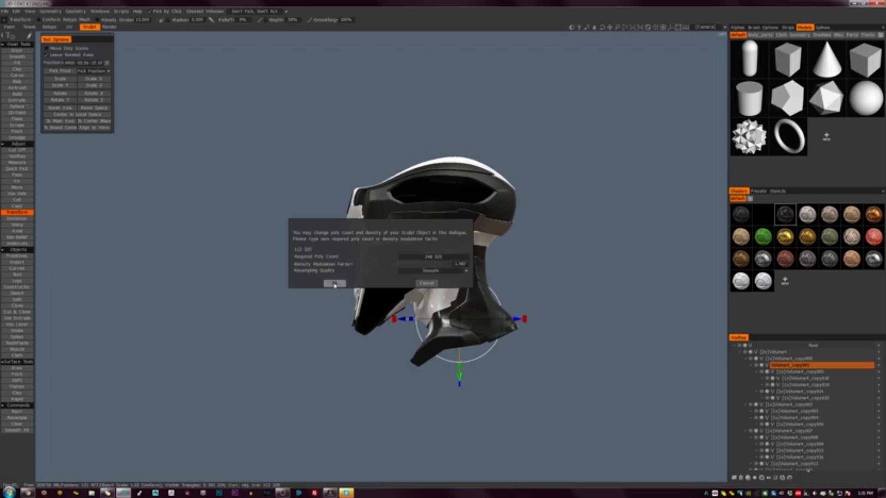
pyautogui.click(334, 283)
# Select the white neck panel, split off a section along a line in side view, and apply a white shader to the new piece
pyautogui.moveTo(479, 392); pyautogui.dragTo(477, 324)
pyautogui.click(417, 357)
pyautogui.press('s')
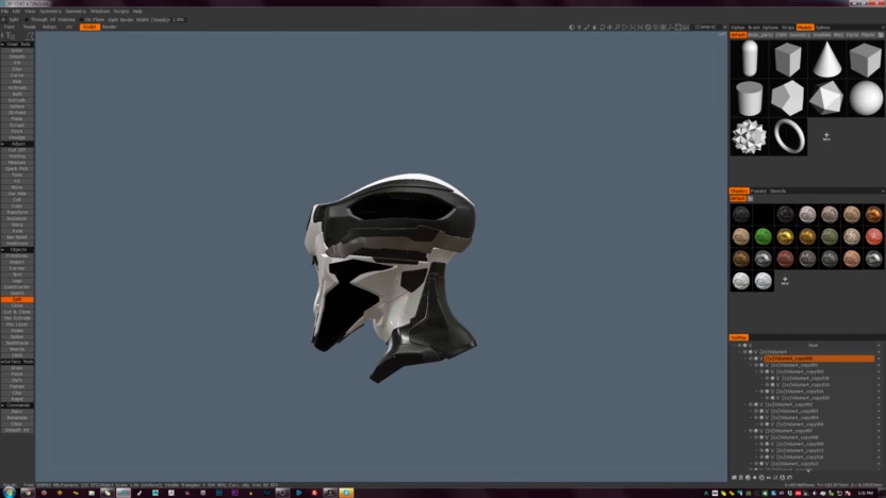
pyautogui.moveTo(433, 317); pyautogui.dragTo(430, 292)
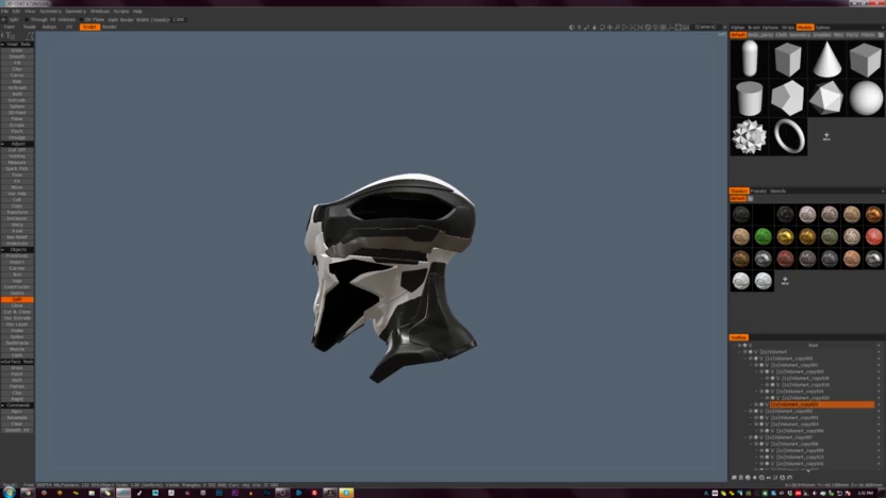
pyautogui.click(740, 281)
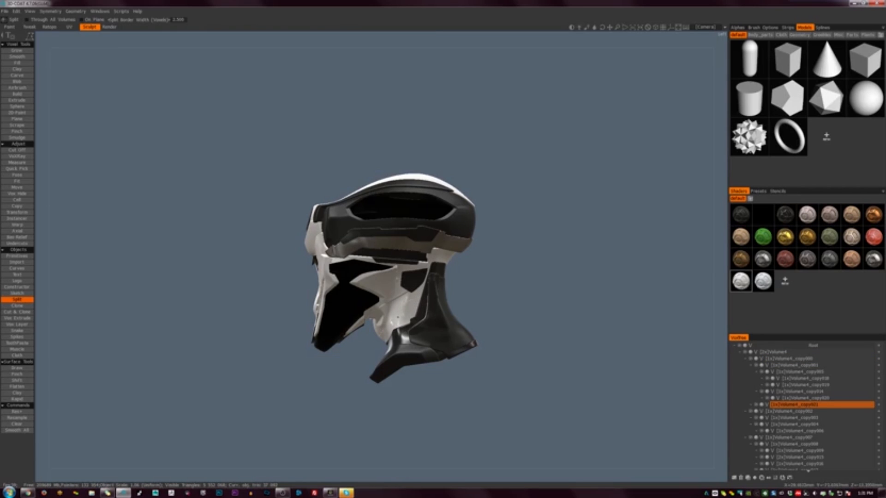
# Activate Transform on the new white neck piece and resample it to a higher poly count with Smooth quality
pyautogui.press('t')
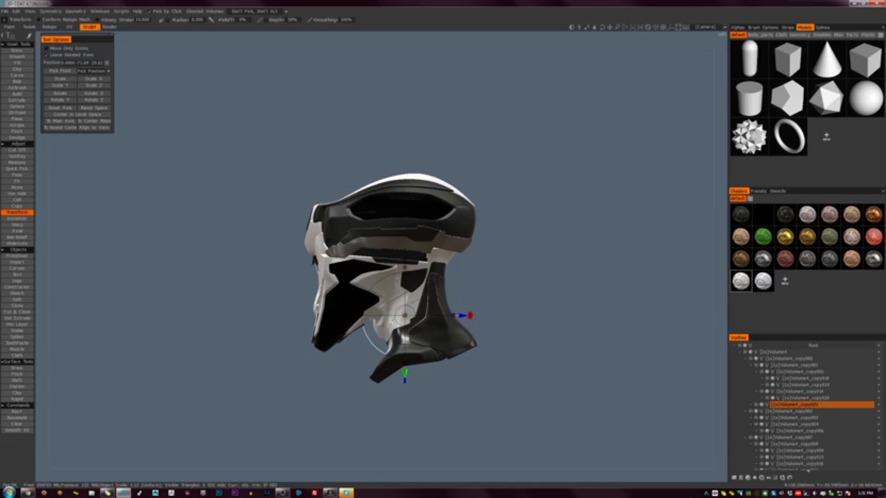
pyautogui.moveTo(470, 365); pyautogui.dragTo(537, 364)
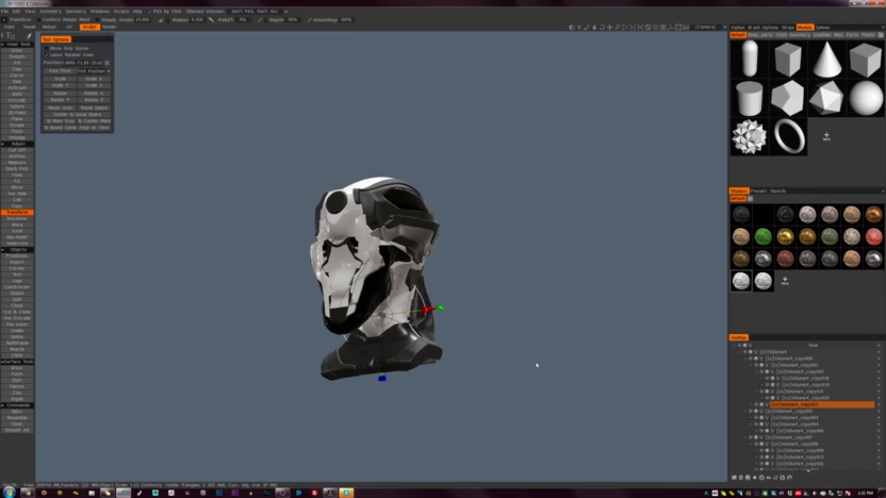
pyautogui.press('r')
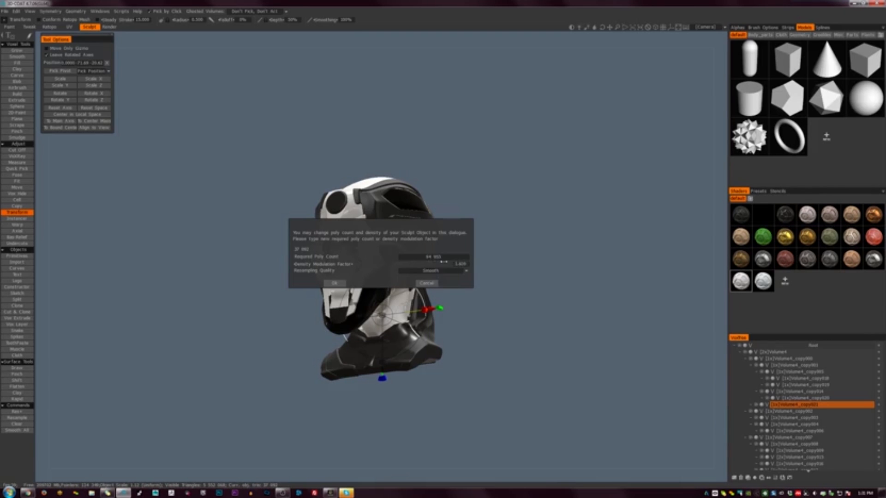
pyautogui.click(336, 283)
# Select the parent white neck panel and resample it to a higher density with Smooth quality
pyautogui.press('h')
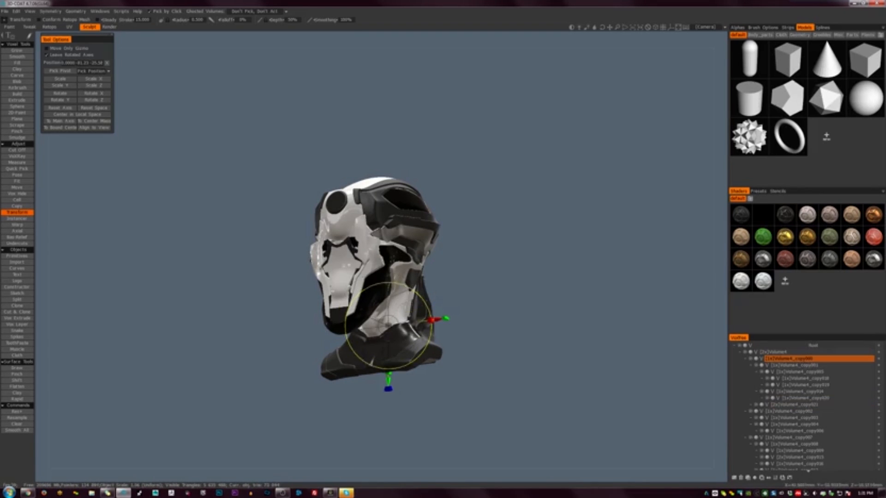
pyautogui.press('r')
pyautogui.moveTo(432, 264); pyautogui.dragTo(451, 264)
pyautogui.click(341, 285)
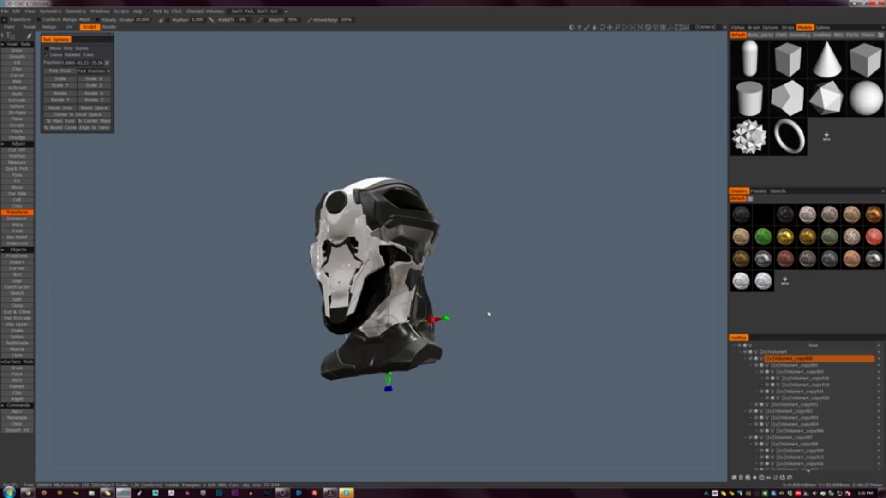
# Examine the helmet's jaw, neck and collar panels from the side, front and three-quarter views
pyautogui.moveTo(490, 328); pyautogui.dragTo(464, 319)
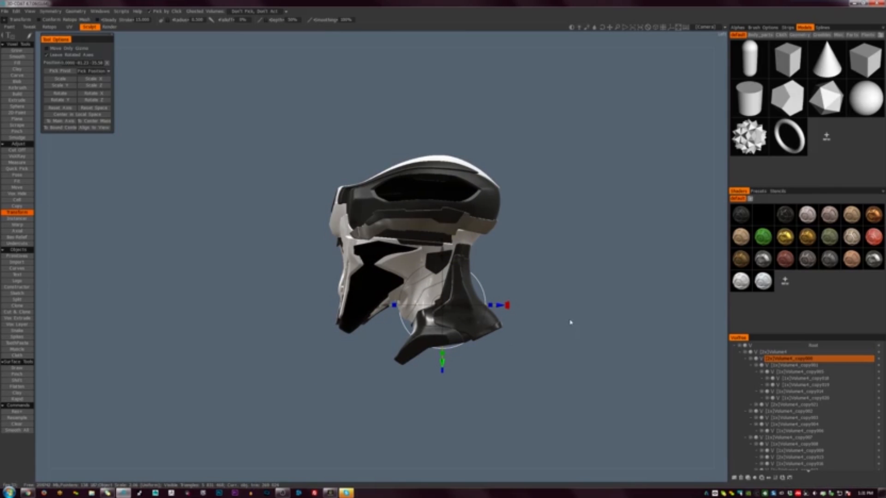
pyautogui.moveTo(551, 308); pyautogui.dragTo(599, 325, button='right')
pyautogui.moveTo(558, 290); pyautogui.dragTo(490, 269, button='middle')
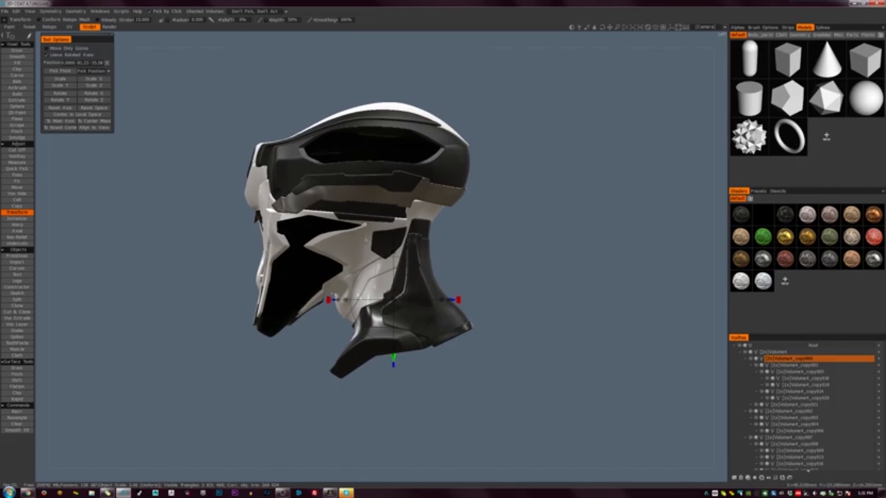
pyautogui.press('h')
pyautogui.press('c')
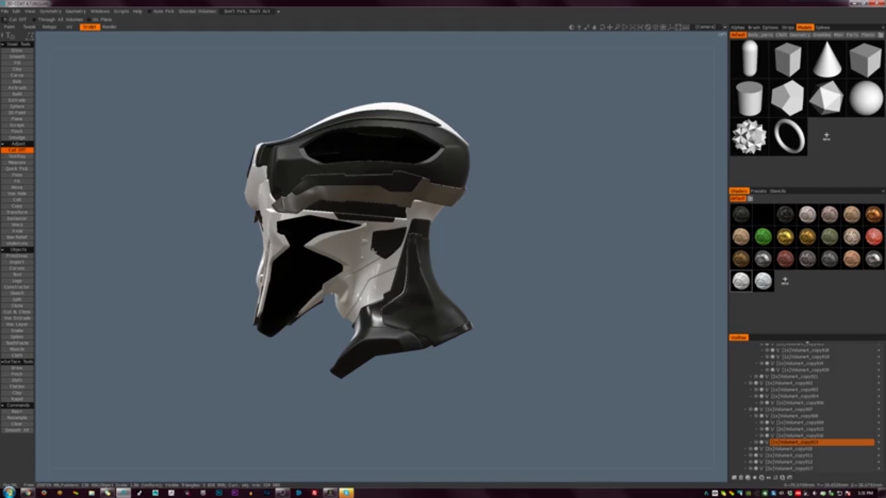
pyautogui.moveTo(374, 250)
pyautogui.keyDown('alt'); pyautogui.mouseDown()
pyautogui.moveTo(340, 252)
pyautogui.moveTo(374, 245)
pyautogui.mouseUp(); pyautogui.keyUp('alt')
pyautogui.press('h')
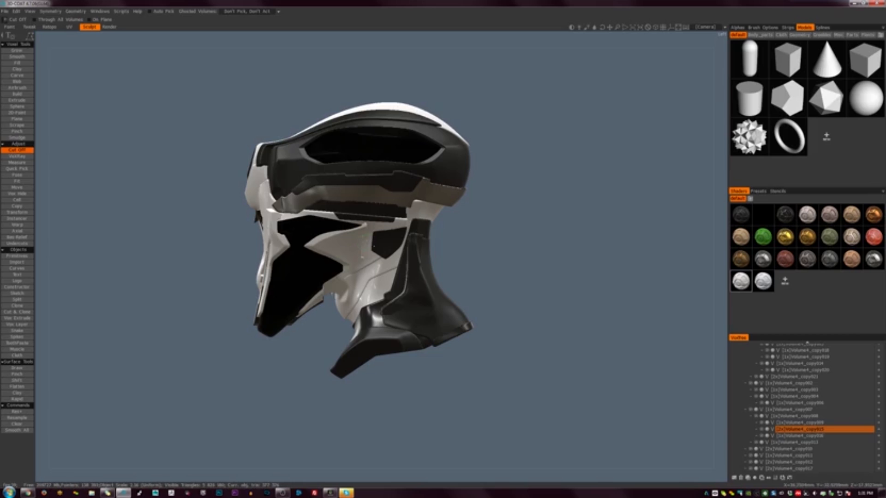
pyautogui.keyDown('alt'); pyautogui.moveTo(492, 271); pyautogui.dragTo(561, 290); pyautogui.keyUp('alt')
pyautogui.keyDown('alt'); pyautogui.moveTo(562, 291); pyautogui.dragTo(485, 280, button='right'); pyautogui.keyUp('alt')
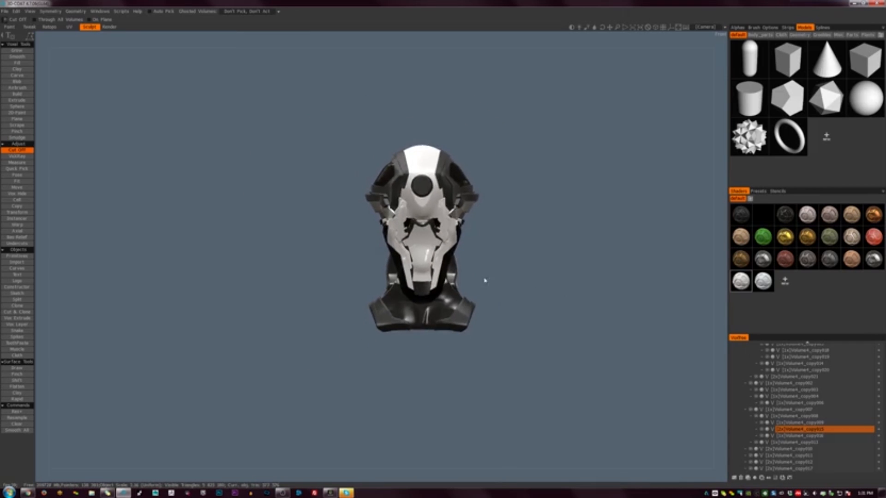
pyautogui.keyDown('alt'); pyautogui.moveTo(484, 281); pyautogui.dragTo(465, 290, button='middle'); pyautogui.keyUp('alt')
pyautogui.keyDown('alt'); pyautogui.moveTo(465, 291); pyautogui.dragTo(433, 314); pyautogui.keyUp('alt')
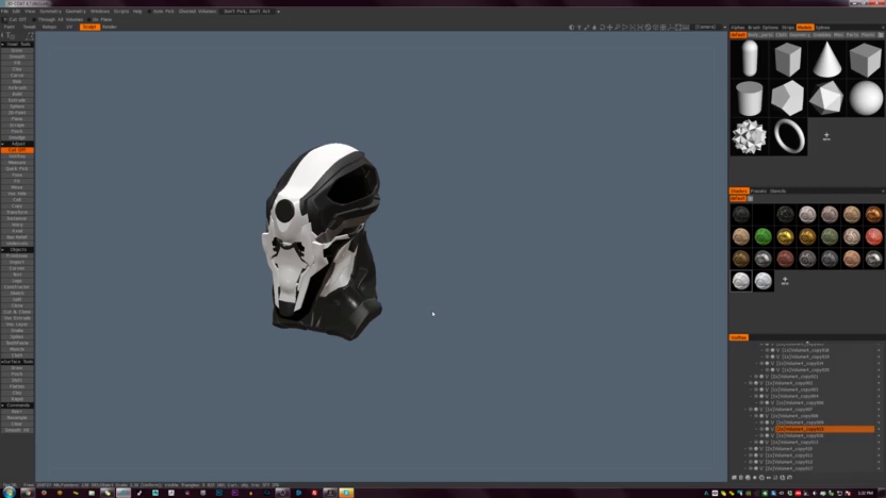
pyautogui.moveTo(418, 246); pyautogui.dragTo(485, 292, button='right')
pyautogui.moveTo(487, 277); pyautogui.dragTo(601, 299, button='middle')
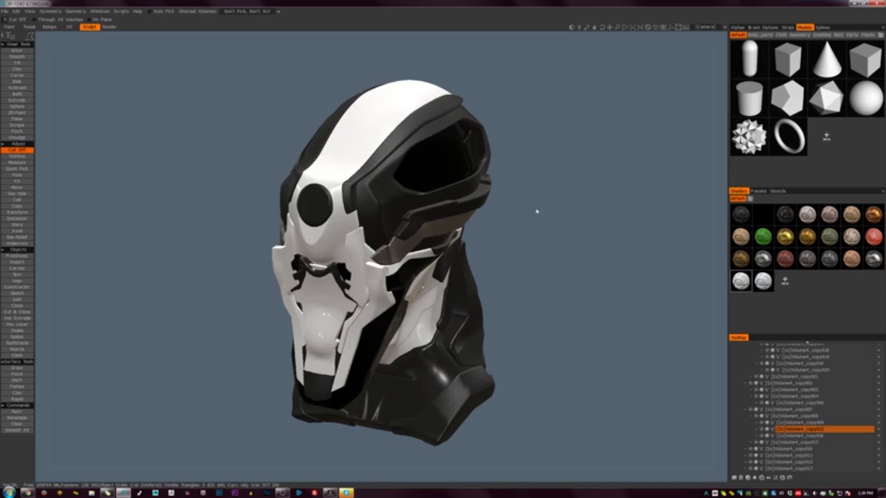
# Split the front portion off the white jaw side panel with an angular outline in side view
pyautogui.keyDown('alt'); pyautogui.moveTo(536, 212); pyautogui.dragTo(521, 242); pyautogui.keyUp('alt')
pyautogui.keyDown('alt'); pyautogui.moveTo(555, 241); pyautogui.dragTo(361, 220, button='middle'); pyautogui.keyUp('alt')
pyautogui.press('s')
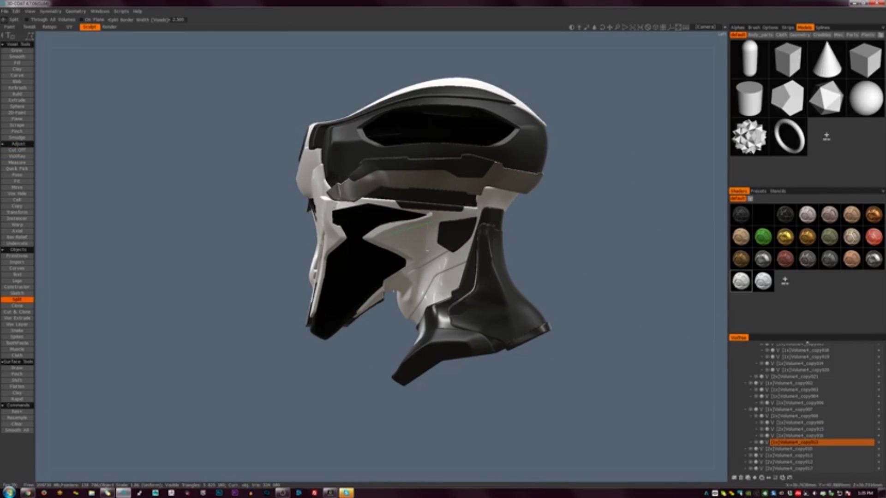
pyautogui.click(395, 268)
pyautogui.click(353, 259)
pyautogui.click(357, 222)
pyautogui.click(373, 213)
pyautogui.click(439, 215)
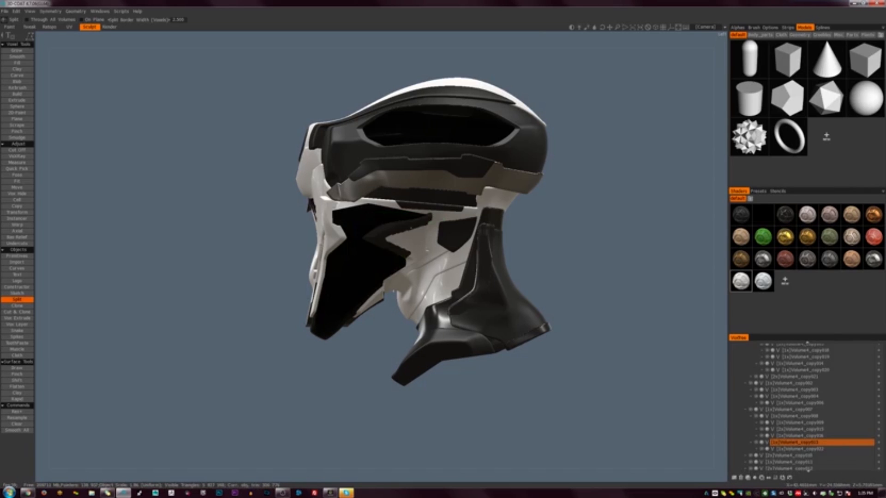
# Select the new dark cheek piece and adjust it with Transform so it protrudes from the jaw
pyautogui.press('h')
pyautogui.press('t')
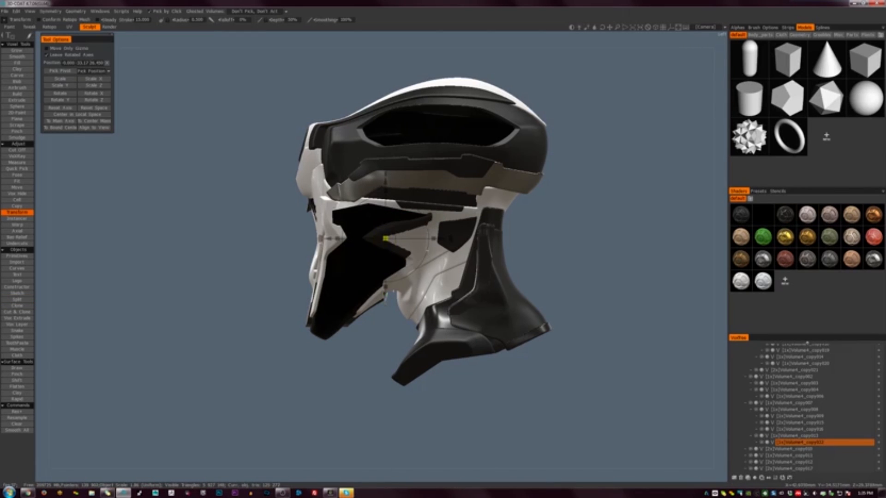
pyautogui.moveTo(385, 239); pyautogui.dragTo(396, 237)
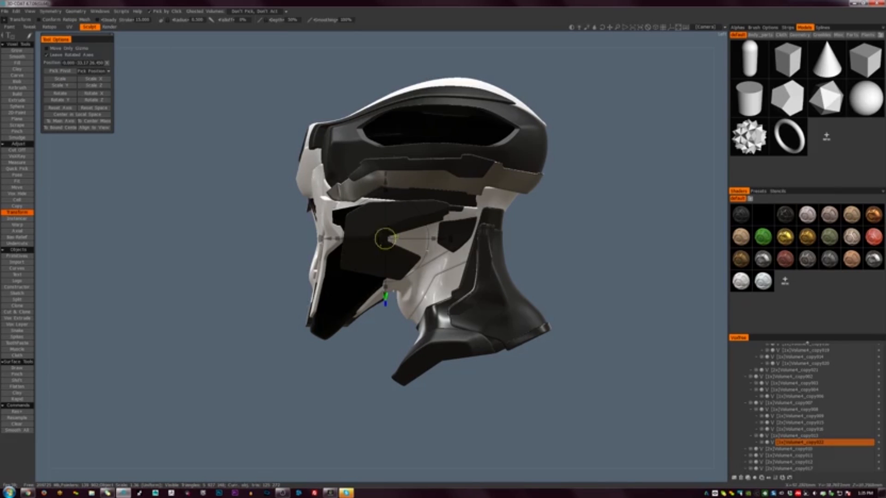
pyautogui.moveTo(281, 369); pyautogui.dragTo(441, 288)
# Trim the outer edges of the dark cheek pieces with an angular Cut Off outline in front view
pyautogui.press('c')
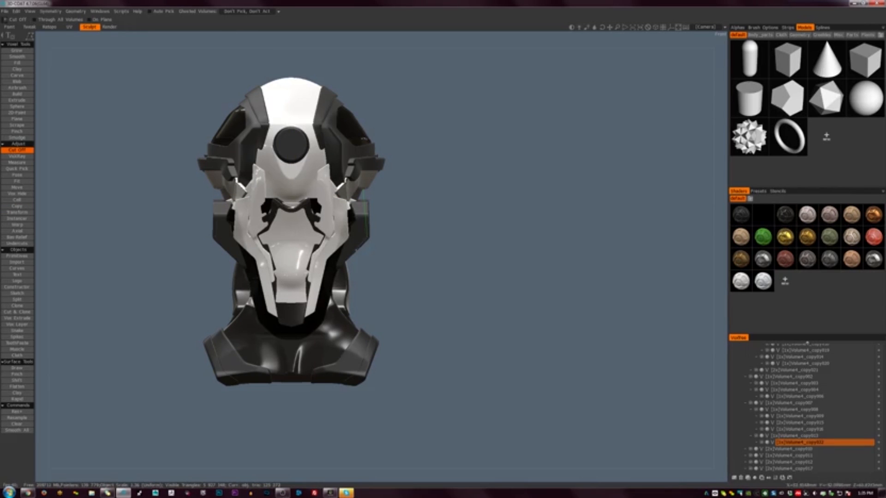
pyautogui.click(353, 256)
pyautogui.click(359, 262)
pyautogui.click(378, 256)
pyautogui.click(396, 206)
pyautogui.click(391, 188)
pyautogui.click(363, 189)
# Cut a thin strip off the upper edge of the dark cheek piece in side view
pyautogui.moveTo(374, 226); pyautogui.dragTo(308, 209)
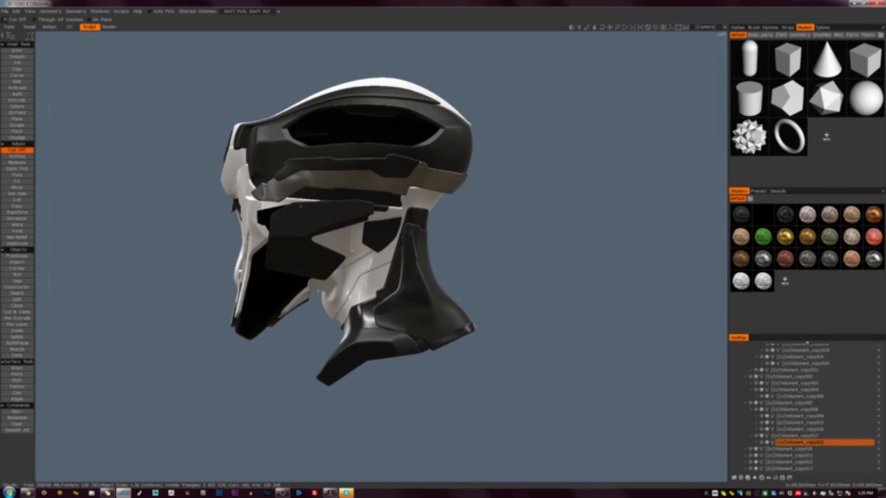
pyautogui.click(301, 206)
pyautogui.click(352, 202)
pyautogui.click(352, 193)
pyautogui.click(301, 206)
pyautogui.keyDown('alt'); pyautogui.moveTo(333, 199); pyautogui.dragTo(427, 211); pyautogui.keyUp('alt')
pyautogui.keyDown('alt'); pyautogui.moveTo(360, 205); pyautogui.dragTo(477, 245); pyautogui.keyUp('alt')
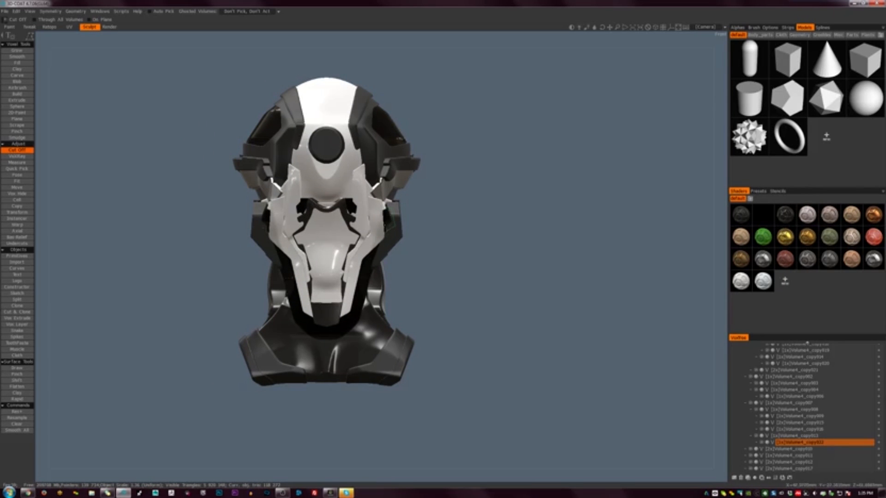
# Cut away the inner side of the dark cheek piece in front view and reshape it with the Move tool
pyautogui.click(390, 221)
pyautogui.moveTo(393, 226)
pyautogui.keyDown('alt'); pyautogui.mouseDown()
pyautogui.moveTo(357, 227)
pyautogui.moveTo(396, 228)
pyautogui.mouseUp(); pyautogui.keyUp('alt')
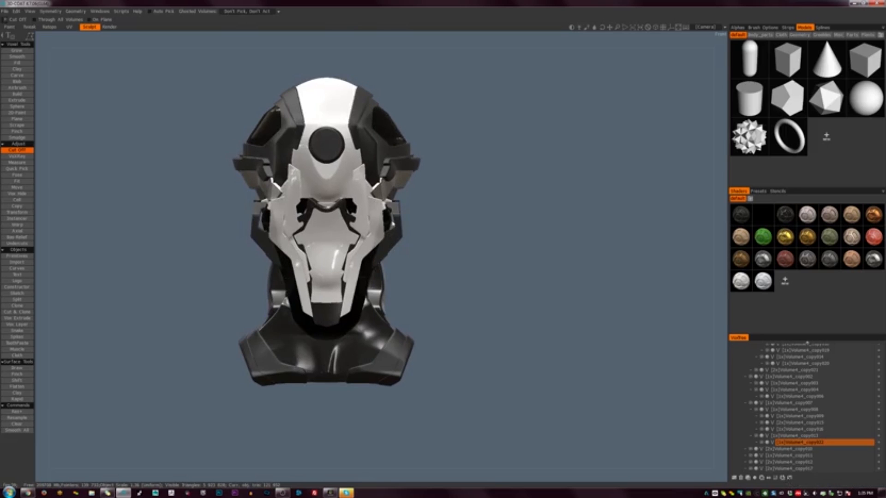
pyautogui.press('m')
pyautogui.moveTo(396, 222); pyautogui.dragTo(399, 221, button='right')
pyautogui.moveTo(402, 221)
pyautogui.mouseDown()
pyautogui.moveTo(430, 250)
pyautogui.moveTo(419, 233)
pyautogui.moveTo(431, 242)
pyautogui.moveTo(348, 242)
pyautogui.moveTo(403, 289)
pyautogui.moveTo(396, 268)
pyautogui.moveTo(394, 275)
pyautogui.mouseUp()
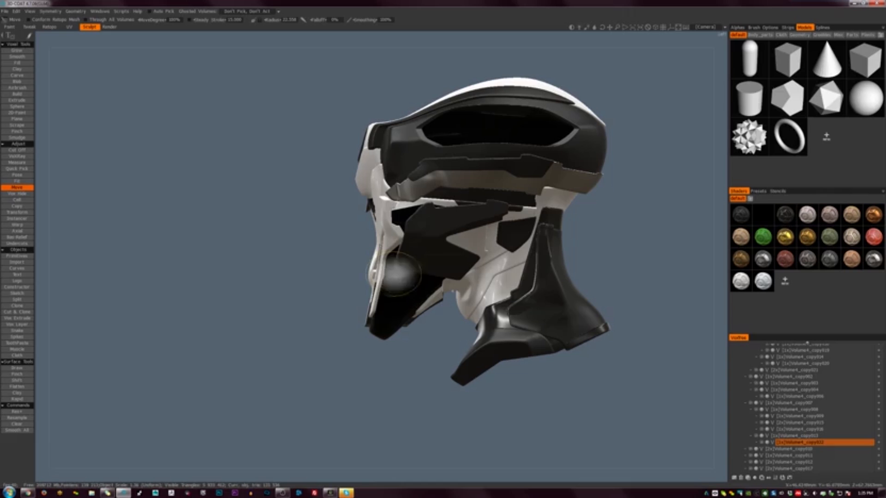
# Trim the lower edge of the dark cheek piece with an angular Cut Off outline in side view
pyautogui.press('k')
pyautogui.click(424, 267)
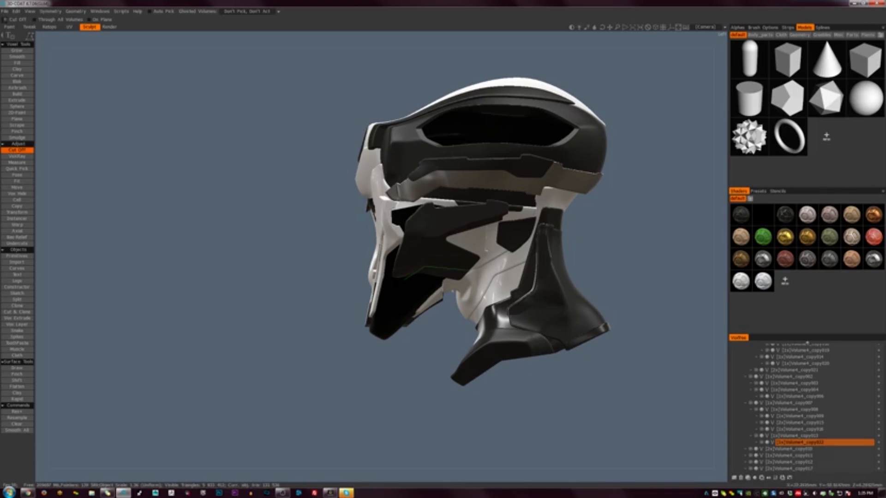
pyautogui.click(477, 268)
pyautogui.click(471, 285)
pyautogui.click(434, 292)
pyautogui.click(402, 280)
pyautogui.keyDown('alt'); pyautogui.moveTo(403, 280); pyautogui.dragTo(479, 280); pyautogui.keyUp('alt')
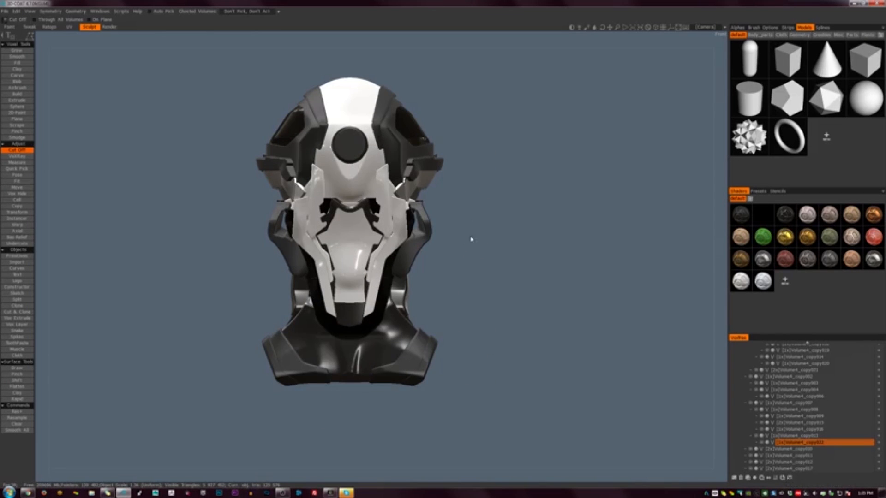
# Refine the dark cheek piece with Move and Cut Off, and resample it with Smooth quality
pyautogui.moveTo(471, 240)
pyautogui.keyDown('alt'); pyautogui.mouseDown()
pyautogui.moveTo(464, 213)
pyautogui.moveTo(472, 257)
pyautogui.mouseUp(); pyautogui.keyUp('alt')
pyautogui.press('m')
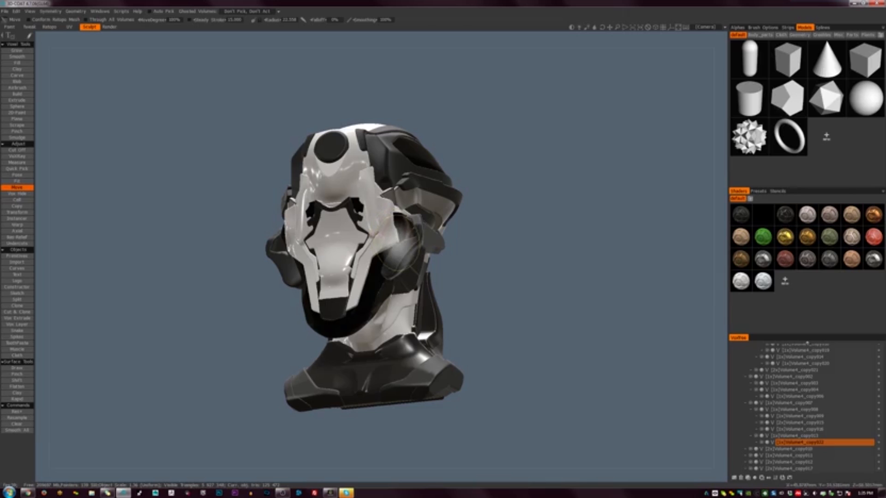
pyautogui.press('c')
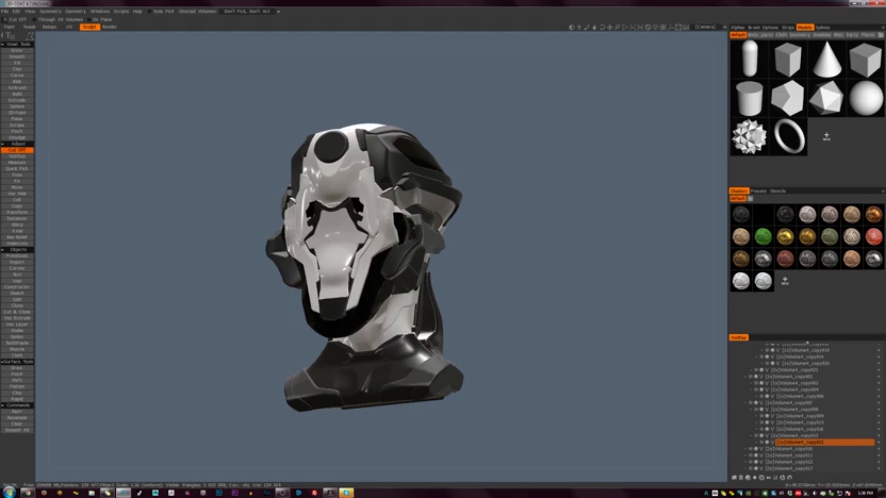
pyautogui.keyDown('alt'); pyautogui.moveTo(390, 233); pyautogui.dragTo(413, 255); pyautogui.keyUp('alt')
pyautogui.press('r')
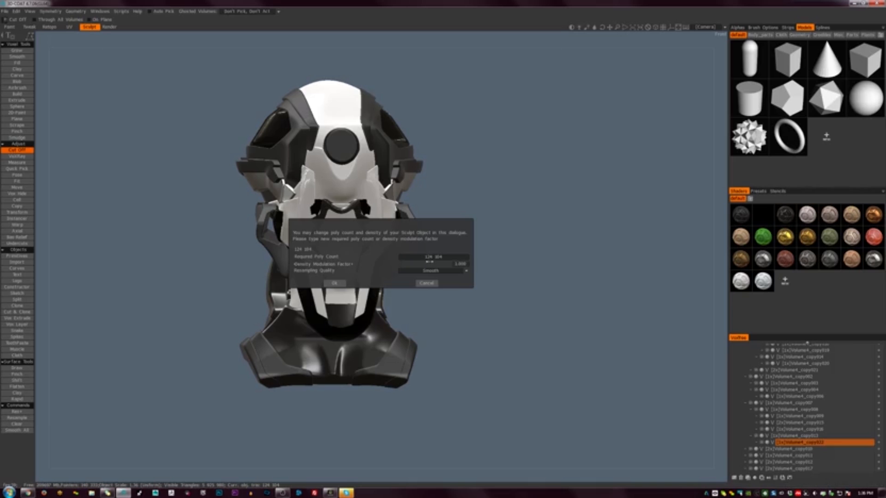
pyautogui.click(334, 283)
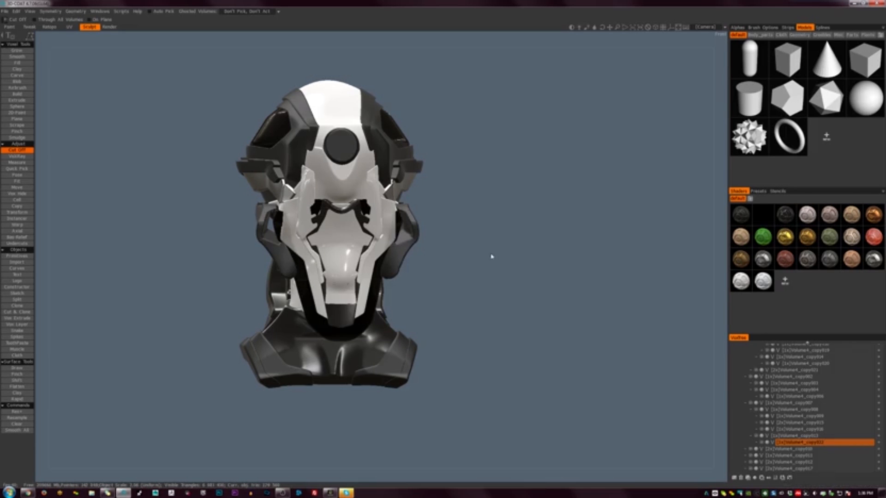
# Refine the dark cheek piece with the Move and Cut Off tools, checking its shape in side and front views
pyautogui.keyDown('alt'); pyautogui.moveTo(492, 259); pyautogui.dragTo(427, 214); pyautogui.keyUp('alt')
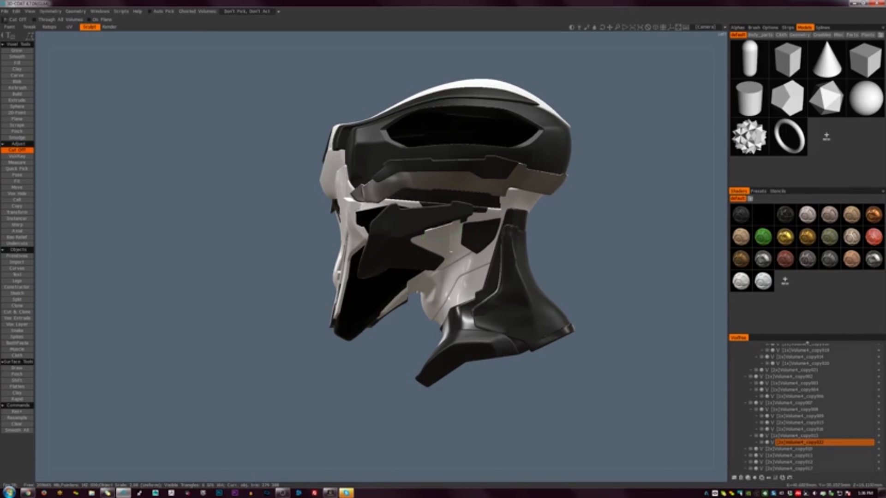
pyautogui.moveTo(423, 236)
pyautogui.keyDown('alt'); pyautogui.mouseDown()
pyautogui.moveTo(520, 253)
pyautogui.moveTo(525, 283)
pyautogui.moveTo(515, 287)
pyautogui.mouseUp(); pyautogui.keyUp('alt')
pyautogui.press('m')
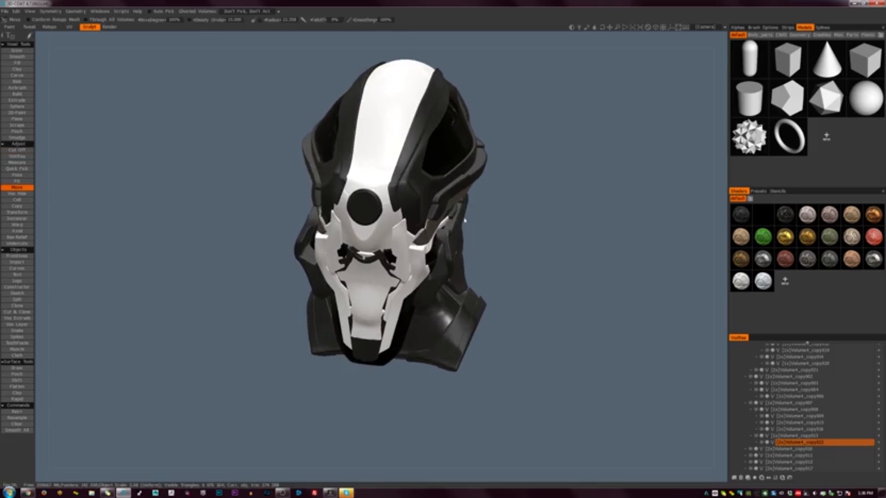
pyautogui.moveTo(464, 216)
pyautogui.mouseDown()
pyautogui.moveTo(498, 231)
pyautogui.moveTo(470, 214)
pyautogui.mouseUp()
pyautogui.press('c')
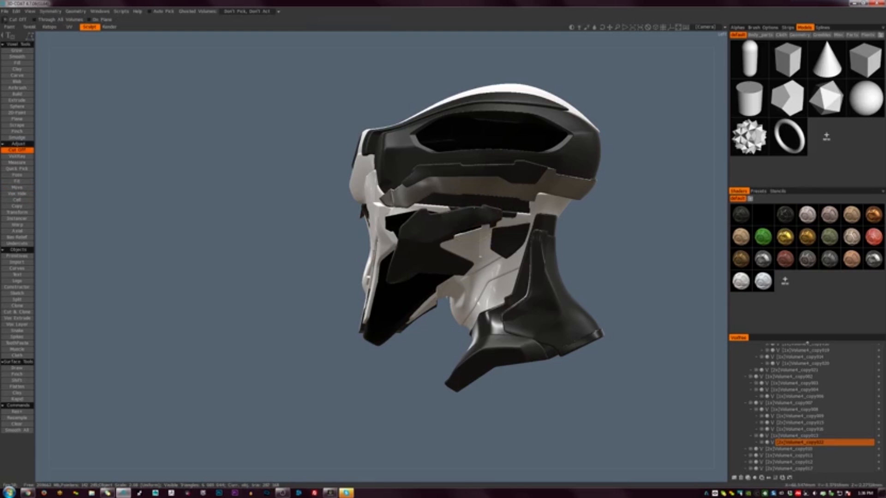
pyautogui.press('m')
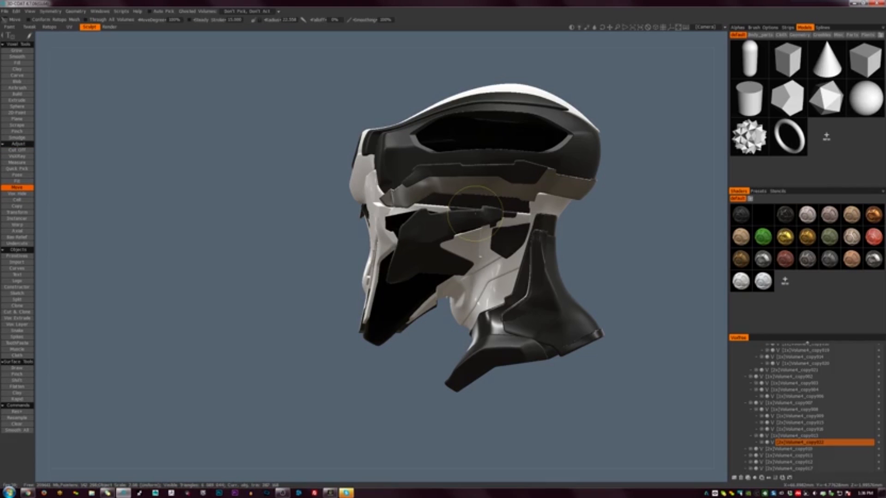
pyautogui.keyDown('shift'); pyautogui.moveTo(475, 213); pyautogui.dragTo(460, 212); pyautogui.keyUp('shift')
pyautogui.moveTo(392, 299); pyautogui.dragTo(369, 297)
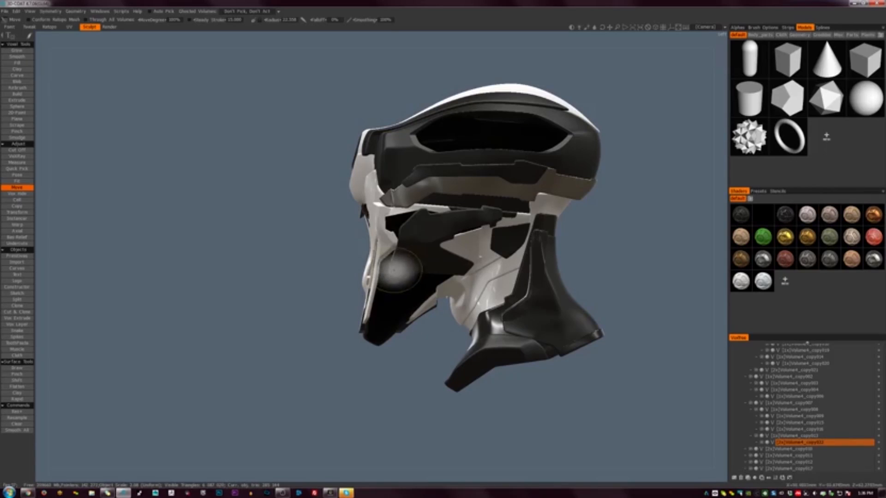
# Split the dark cheek piece along an angular outline in side view and adjust the separated part with Transform
pyautogui.press('s')
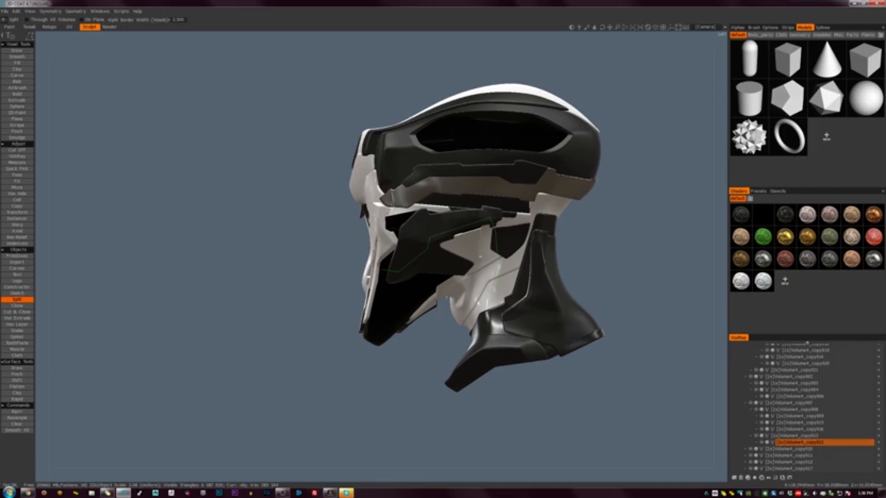
pyautogui.moveTo(498, 255)
pyautogui.mouseDown()
pyautogui.moveTo(409, 303)
pyautogui.moveTo(382, 274)
pyautogui.mouseUp()
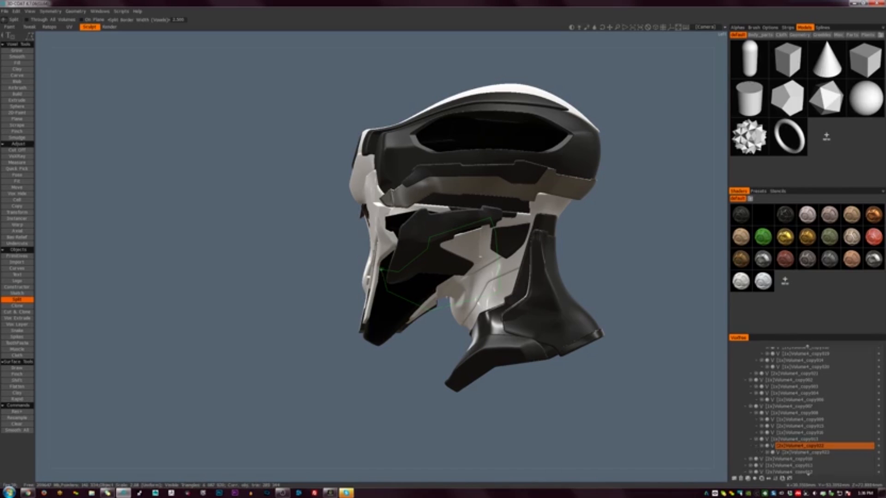
pyautogui.press('t')
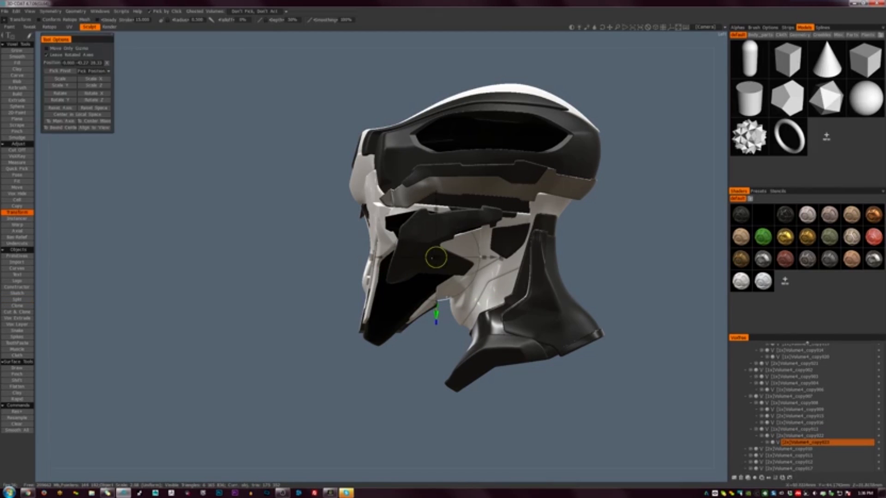
pyautogui.moveTo(436, 257); pyautogui.dragTo(438, 257)
# Assign a dark shader to the separated cheek part and a glossy grey metallic shader to the side neck panel
pyautogui.keyDown('alt'); pyautogui.moveTo(384, 323); pyautogui.dragTo(424, 349); pyautogui.keyUp('alt')
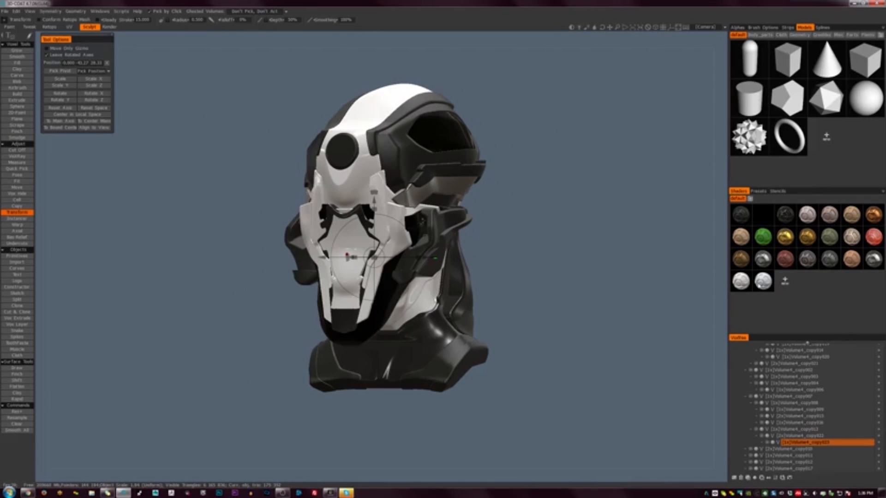
pyautogui.click(785, 212)
pyautogui.keyDown('alt'); pyautogui.moveTo(566, 277); pyautogui.dragTo(526, 327); pyautogui.keyUp('alt')
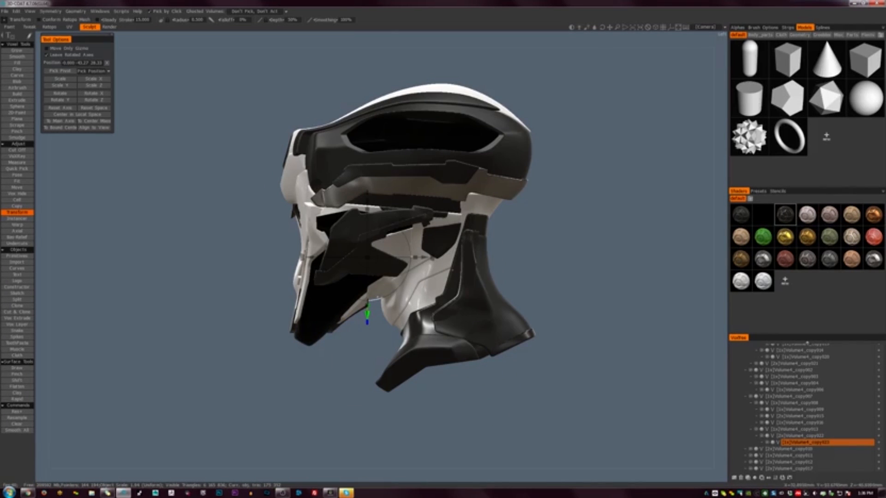
pyautogui.click(429, 291)
pyautogui.click(874, 260)
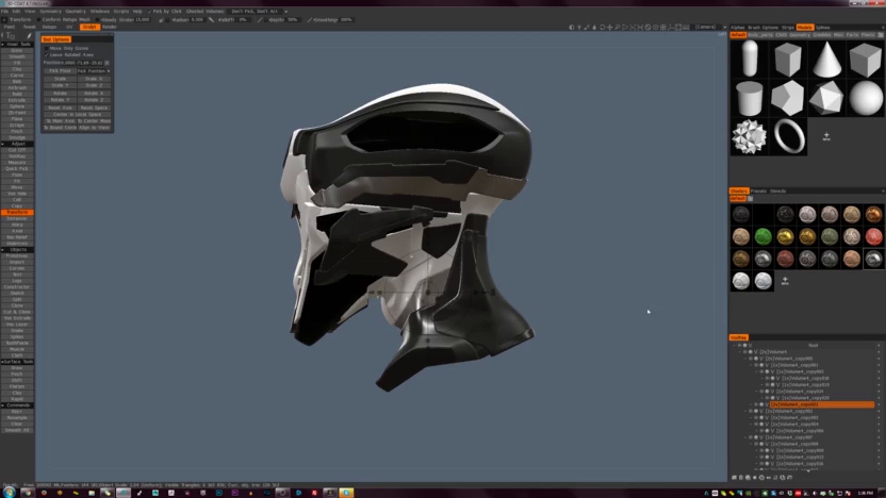
pyautogui.keyDown('alt'); pyautogui.moveTo(646, 311); pyautogui.dragTo(532, 267); pyautogui.keyUp('alt')
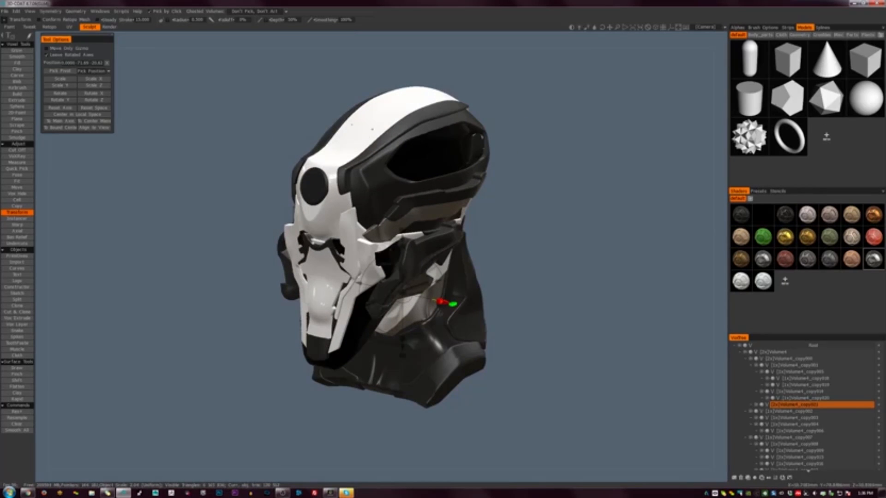
# Split narrow side strips off the white crown panel in front view and adjust them with Transform
pyautogui.click(409, 113)
pyautogui.keyDown('alt'); pyautogui.moveTo(528, 153); pyautogui.dragTo(581, 158); pyautogui.keyUp('alt')
pyautogui.press('s')
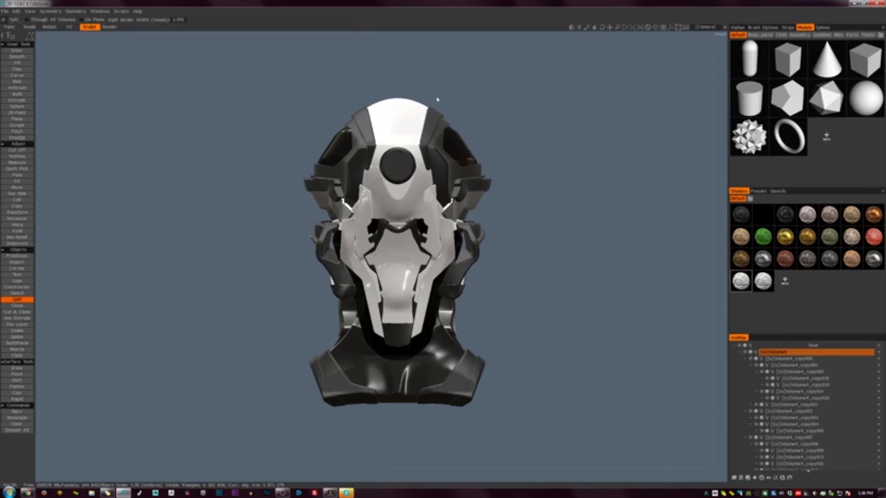
pyautogui.click(437, 98)
pyautogui.moveTo(406, 127); pyautogui.dragTo(404, 132)
pyautogui.press('t')
pyautogui.press('t')
pyautogui.moveTo(426, 134)
pyautogui.mouseDown()
pyautogui.moveTo(438, 91)
pyautogui.moveTo(433, 96)
pyautogui.mouseUp()
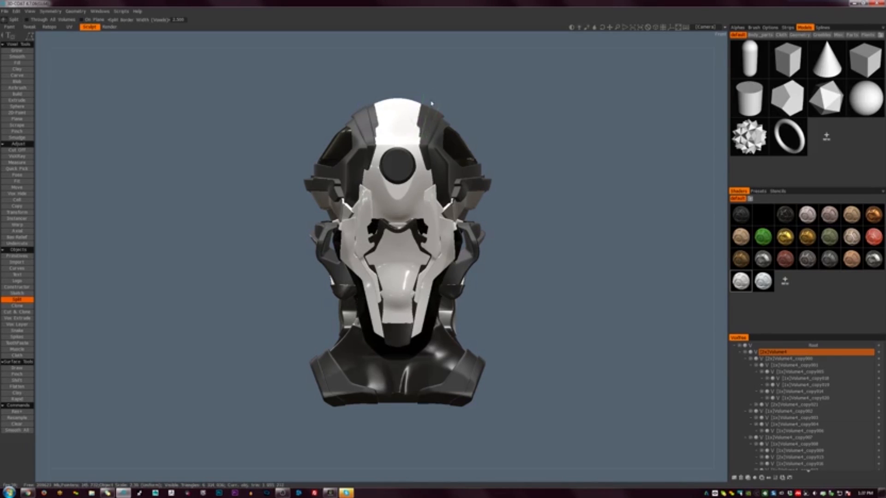
pyautogui.press('h')
pyautogui.press('t')
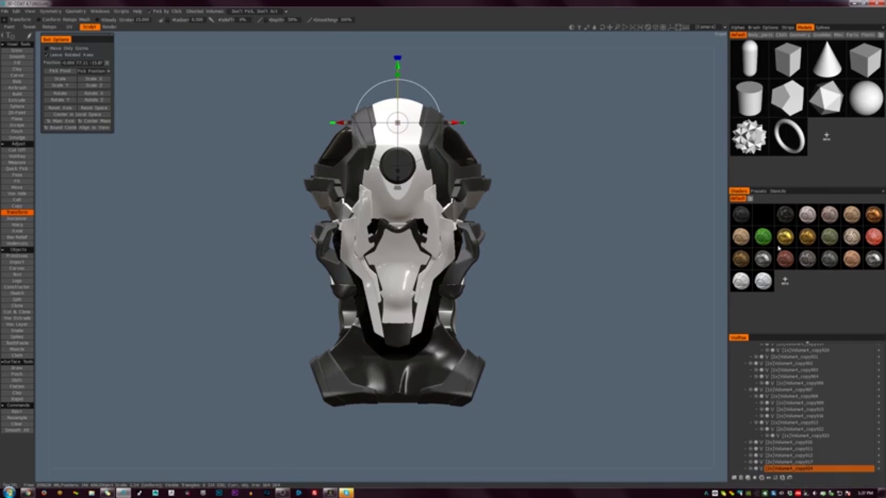
pyautogui.moveTo(615, 207); pyautogui.dragTo(574, 193)
# Split the side edges off the white forehead panel, undo the last Transform change, and trim the new piece with Cut Off
pyautogui.press('h')
pyautogui.click(17, 299)
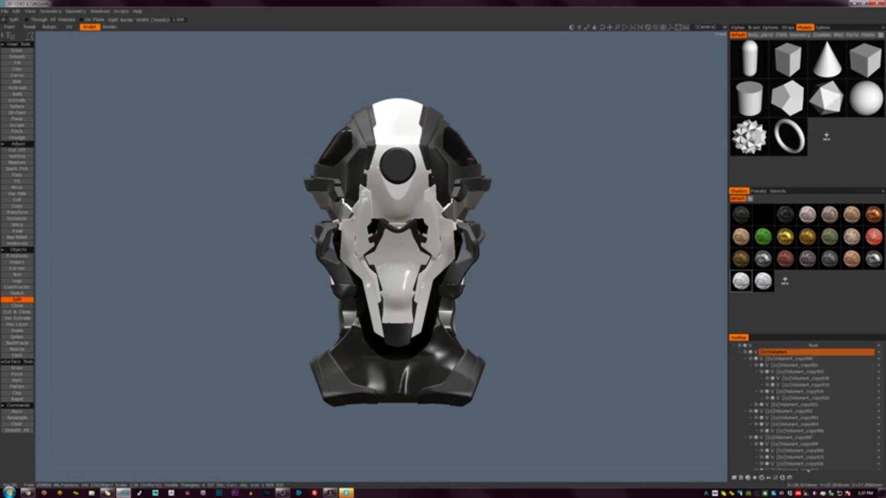
pyautogui.press('h')
pyautogui.click(17, 212)
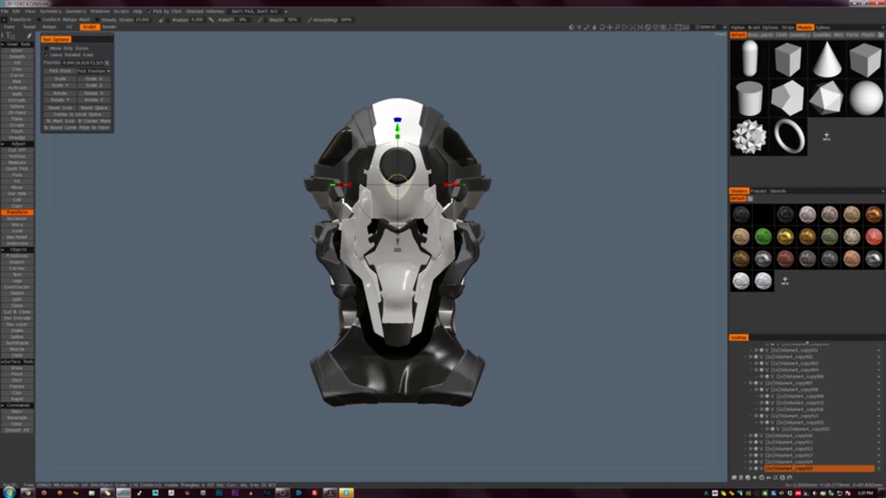
pyautogui.hotkey('ctrl', 'z')
pyautogui.press('k')
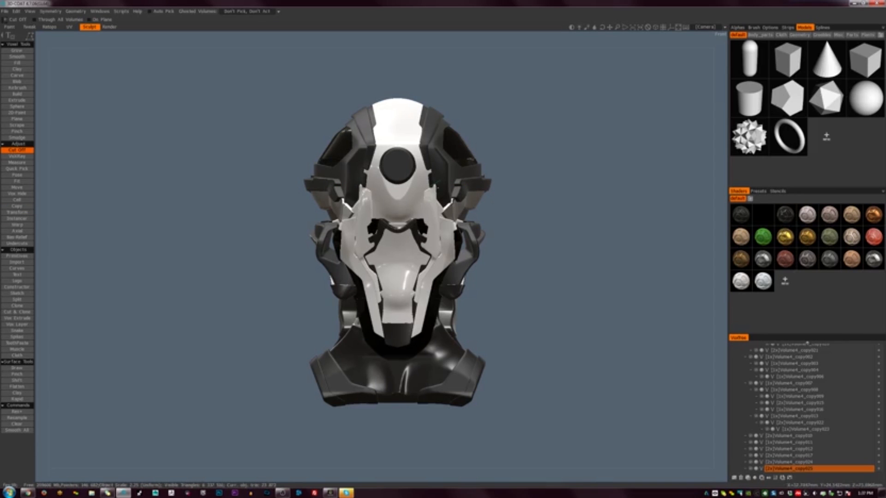
pyautogui.keyDown('alt'); pyautogui.moveTo(441, 181); pyautogui.dragTo(438, 204); pyautogui.keyUp('alt')
# Split the upright white plates beside the eyes along a vertical line and adjust both resulting parts with Transform
pyautogui.press('h')
pyautogui.press('s')
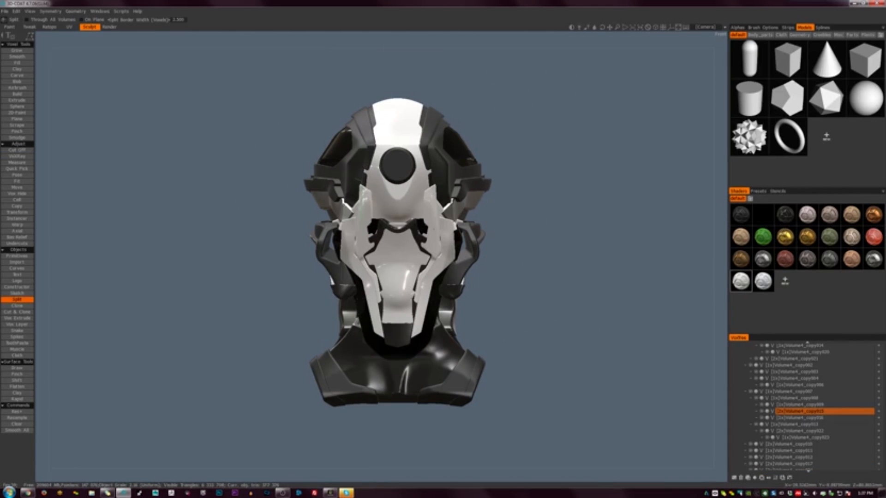
pyautogui.moveTo(351, 233); pyautogui.dragTo(354, 184)
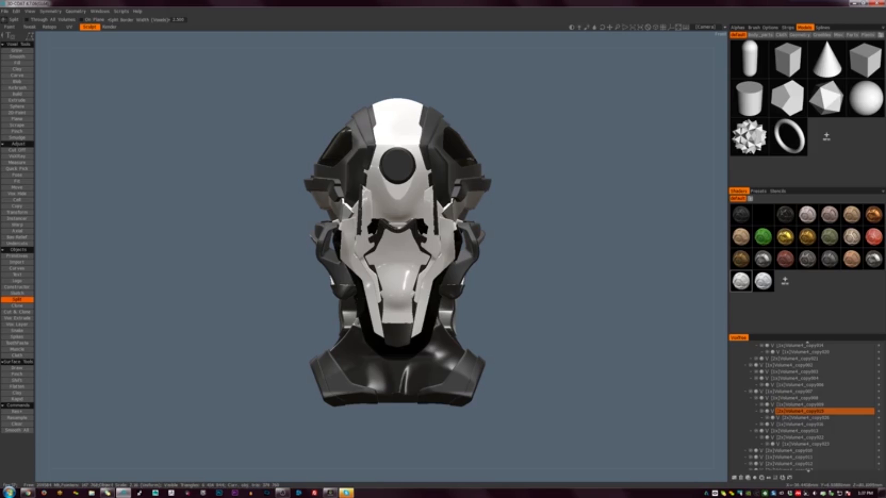
pyautogui.press('t')
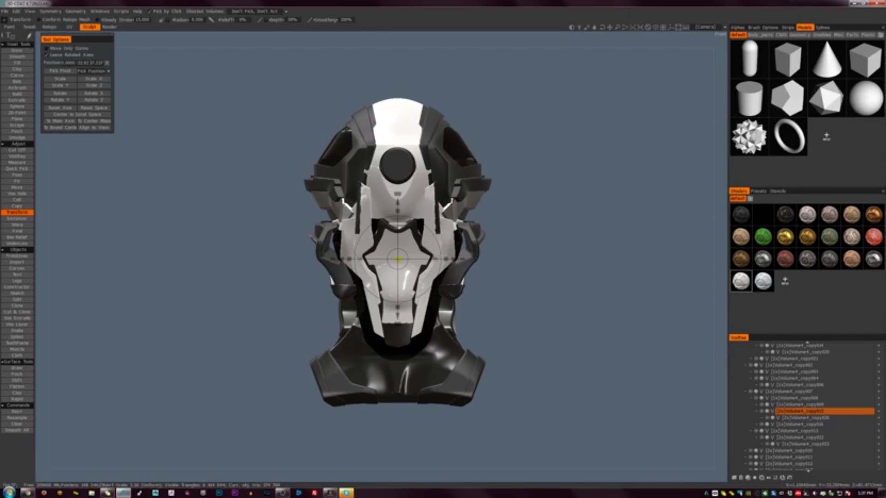
pyautogui.moveTo(399, 259); pyautogui.dragTo(397, 259)
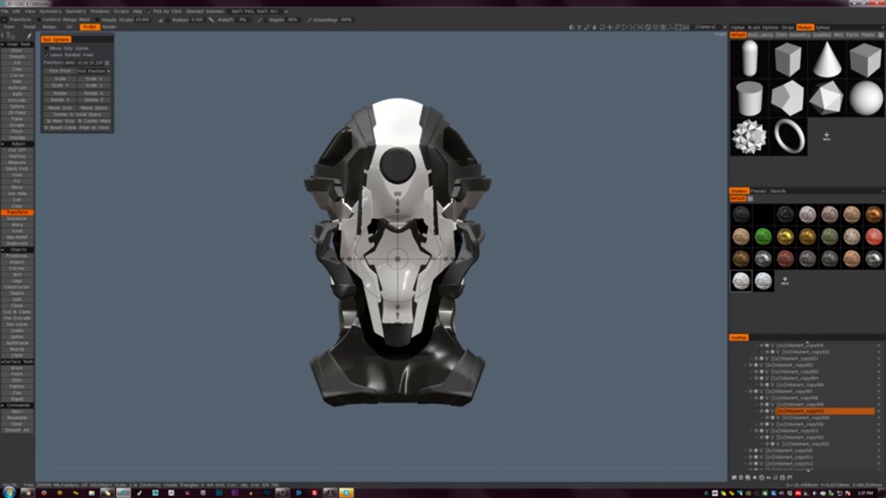
pyautogui.scroll(6, 512, 246)
pyautogui.moveTo(509, 245); pyautogui.dragTo(424, 261, button='middle')
pyautogui.click(407, 203)
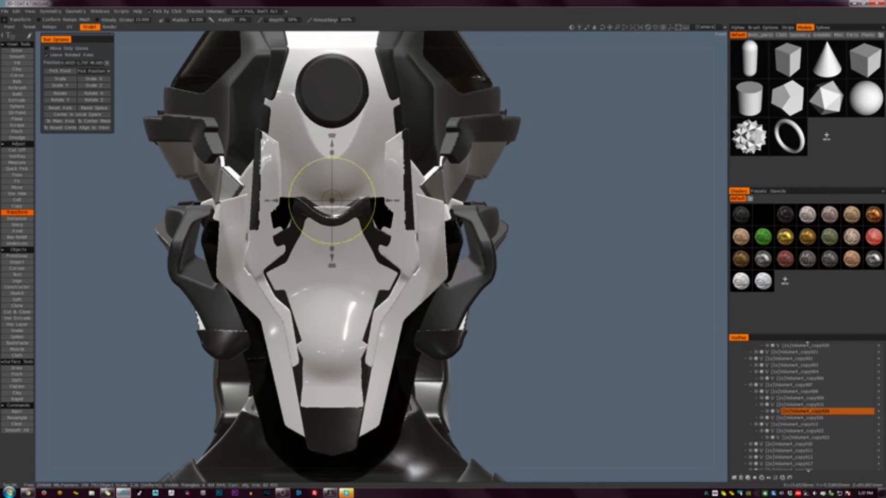
pyautogui.moveTo(332, 201); pyautogui.dragTo(333, 201)
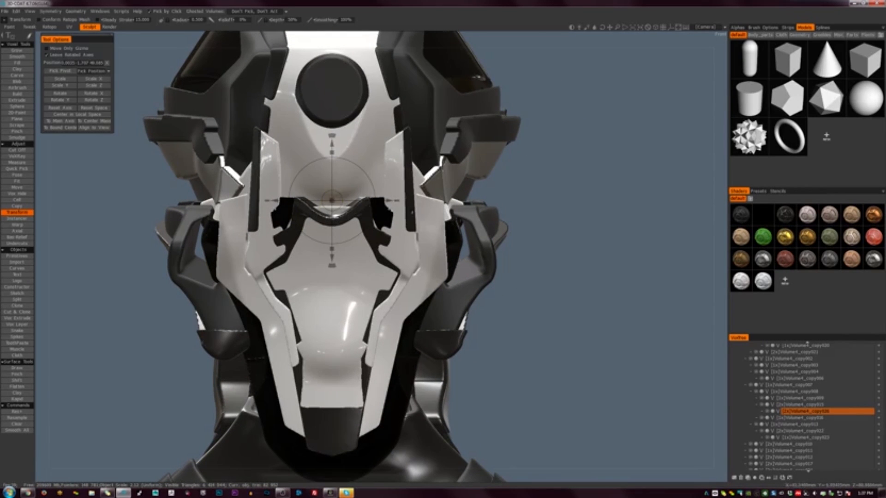
pyautogui.scroll(-5, 412, 212)
pyautogui.moveTo(544, 242); pyautogui.dragTo(513, 241)
pyautogui.press('KP_2')
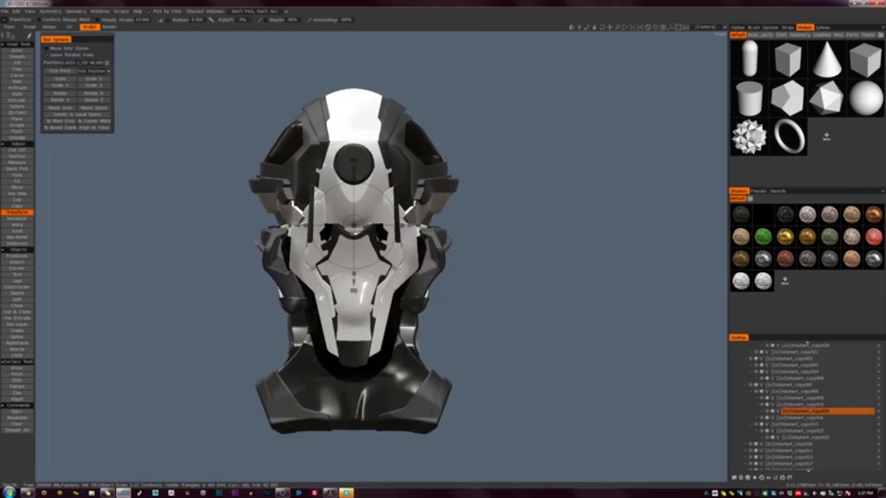
# Split angular side strips off the white mouth panel in front view and fine-tune their fit with Transform
pyautogui.press('h')
pyautogui.click(17, 300)
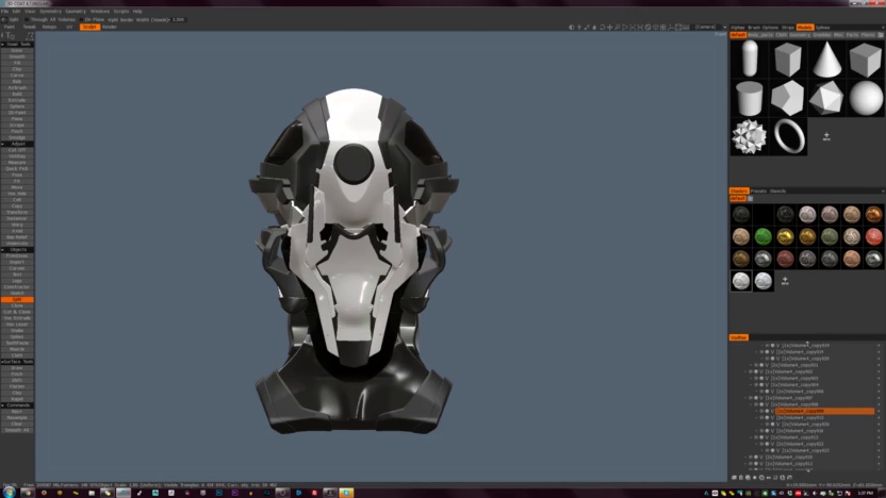
pyautogui.press('h')
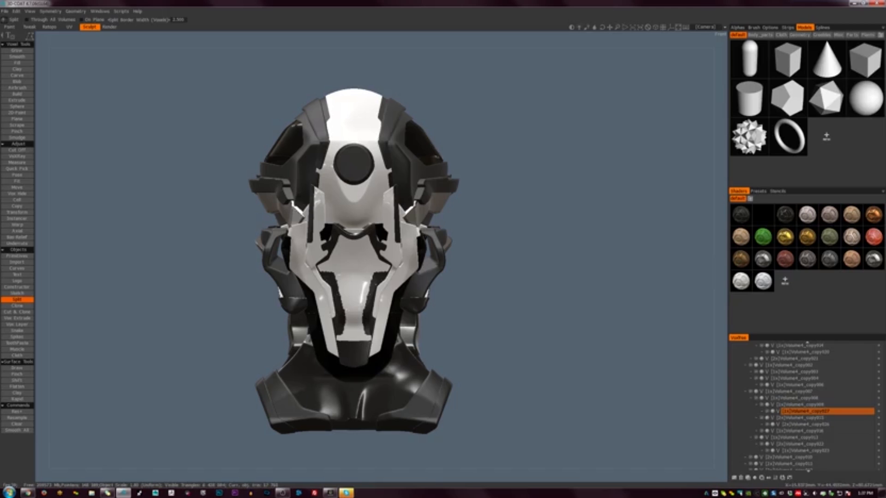
pyautogui.click(18, 212)
pyautogui.moveTo(353, 299); pyautogui.dragTo(354, 297)
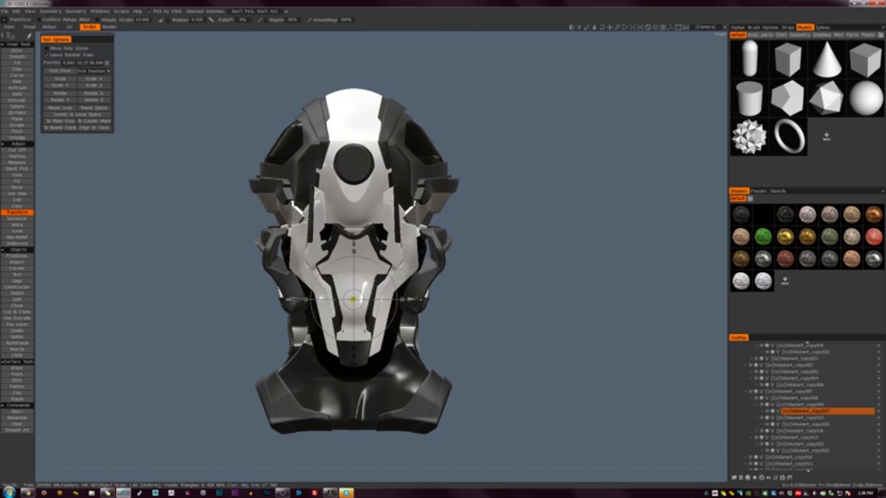
pyautogui.hotkey('ctrl', 'z')
pyautogui.hotkey('ctrl', 'z')
pyautogui.hotkey('ctrl', 'y')
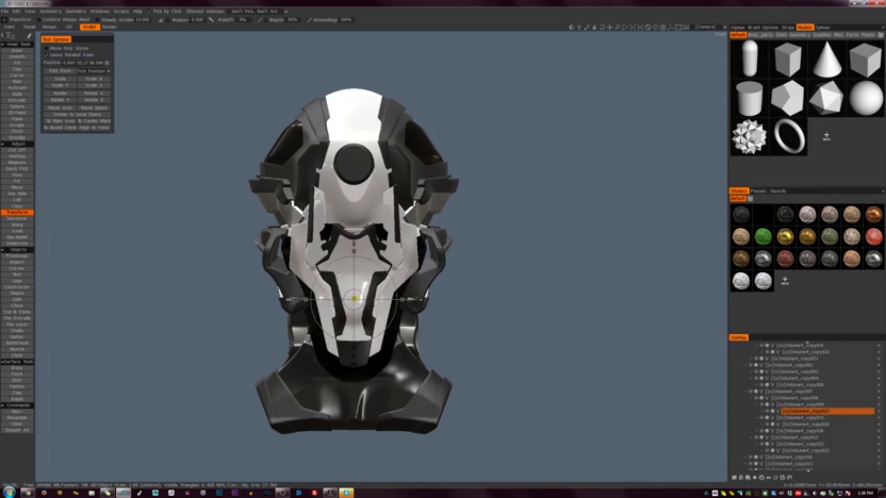
pyautogui.hotkey('ctrl', 'y')
pyautogui.moveTo(351, 298); pyautogui.dragTo(353, 299)
# Trim the lower ends of the split-off mouth strips with Cut Off
pyautogui.press('m')
pyautogui.press('k')
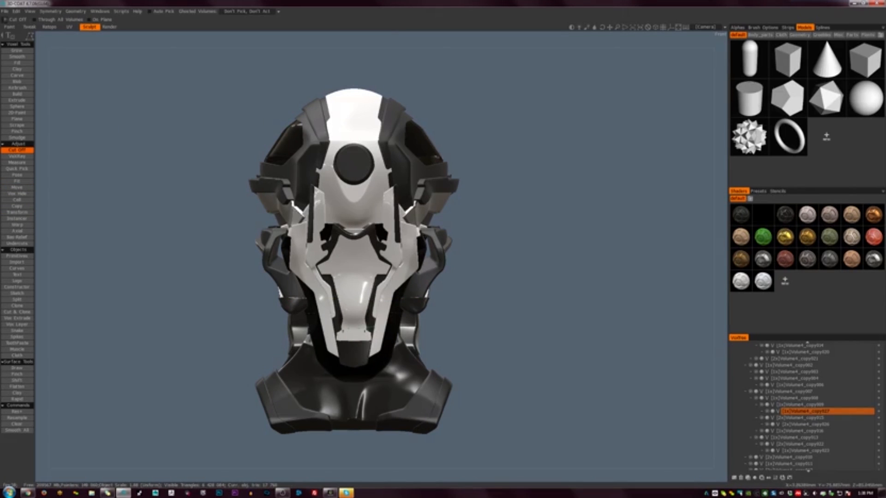
pyautogui.moveTo(382, 331)
pyautogui.keyDown('alt'); pyautogui.mouseDown()
pyautogui.moveTo(443, 320)
pyautogui.moveTo(438, 328)
pyautogui.moveTo(381, 318)
pyautogui.mouseUp(); pyautogui.keyUp('alt')
# Split notched side pieces off the white mouth panel just below the eyes and adjust their fit with Transform
pyautogui.press('h')
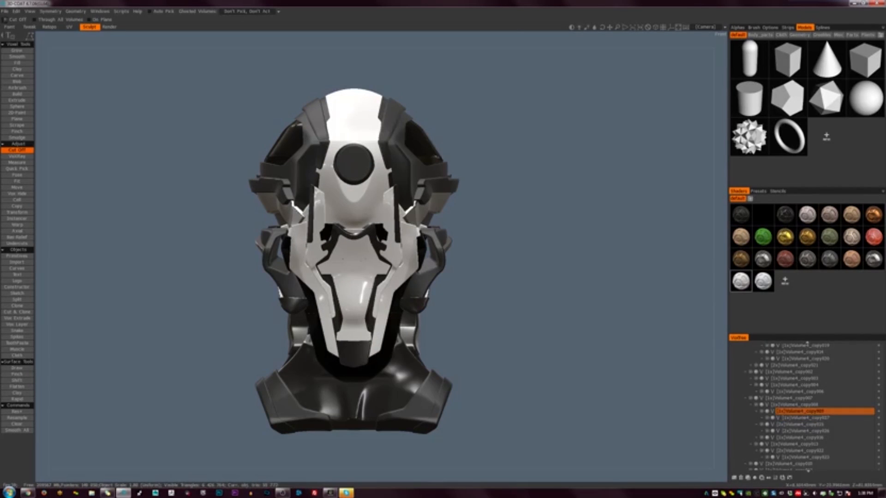
pyautogui.press('s')
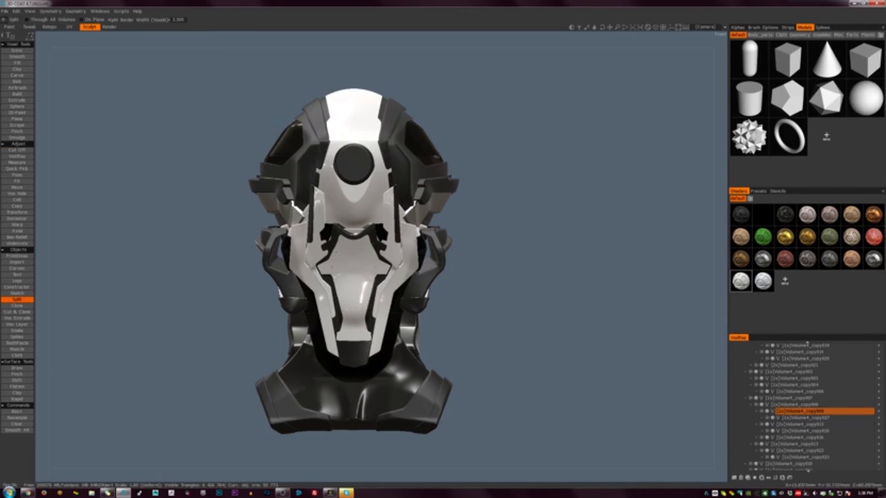
pyautogui.press('h')
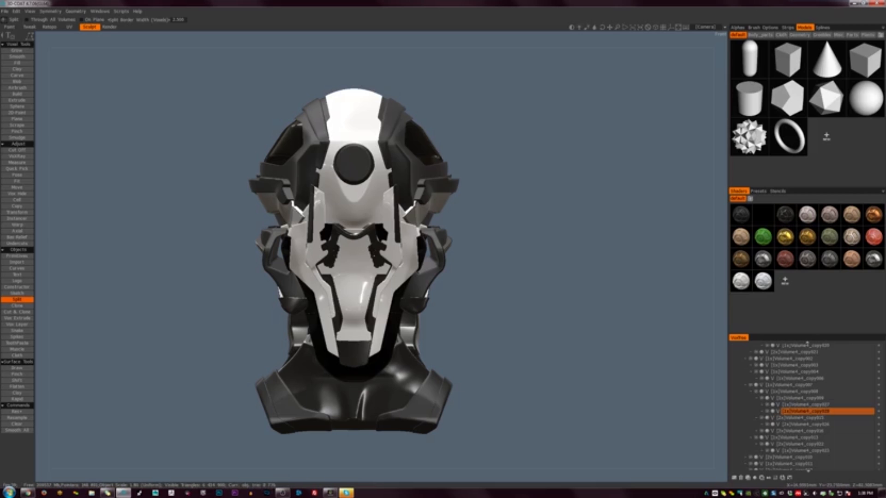
pyautogui.press('t')
pyautogui.moveTo(354, 256); pyautogui.dragTo(355, 255)
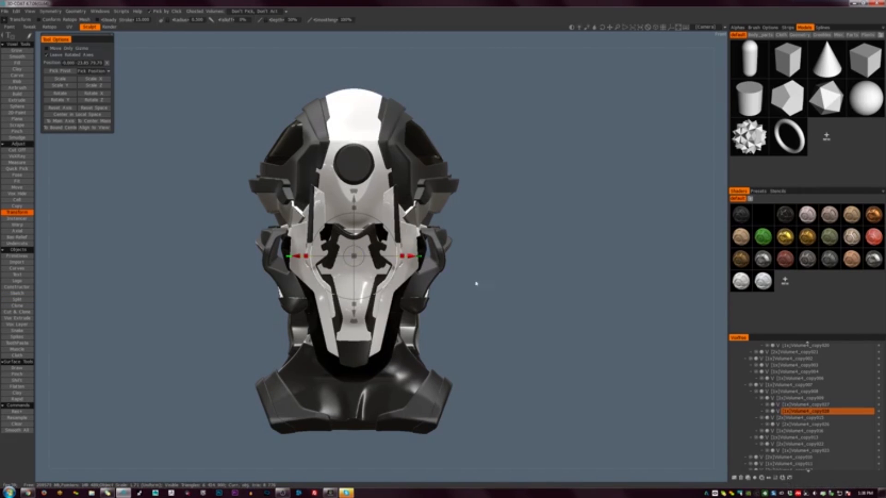
pyautogui.moveTo(475, 283); pyautogui.dragTo(472, 269)
# Resample the split-off notched mouth pieces to a higher poly count with Smooth resampling quality
pyautogui.press('c')
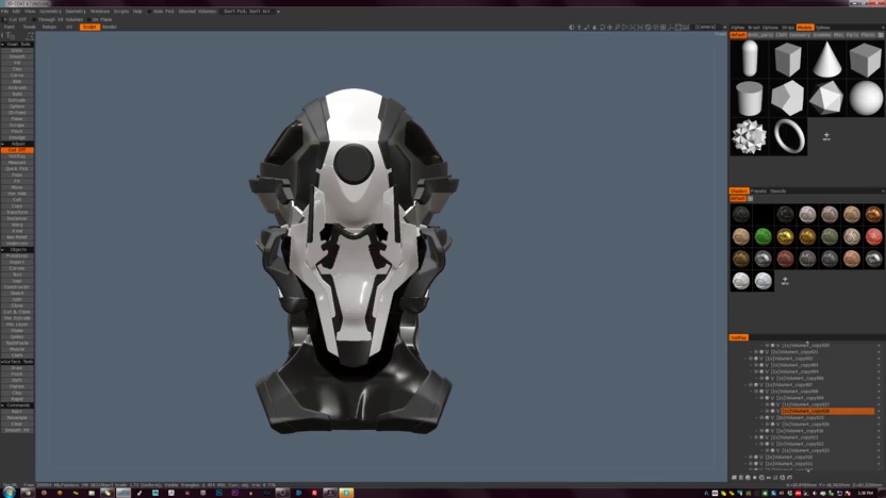
pyautogui.moveTo(359, 278)
pyautogui.keyDown('alt'); pyautogui.mouseDown()
pyautogui.moveTo(406, 283)
pyautogui.moveTo(360, 284)
pyautogui.mouseUp(); pyautogui.keyUp('alt')
pyautogui.press('r')
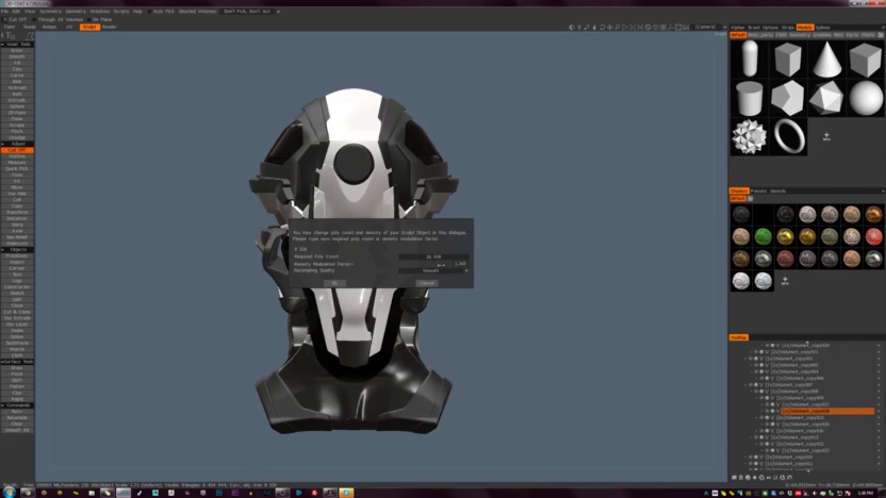
pyautogui.click(334, 283)
pyautogui.keyDown('alt'); pyautogui.moveTo(480, 290); pyautogui.dragTo(478, 292); pyautogui.keyUp('alt')
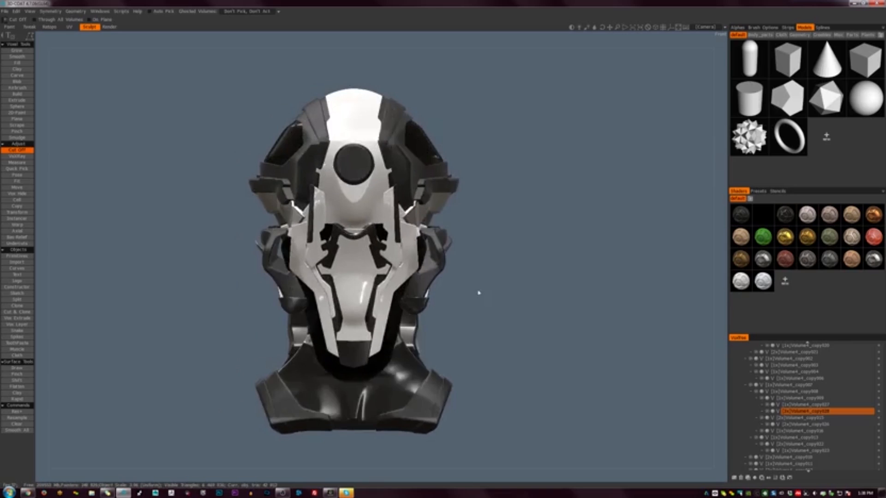
pyautogui.keyDown('alt'); pyautogui.moveTo(478, 292); pyautogui.dragTo(471, 282, button='right'); pyautogui.keyUp('alt')
pyautogui.moveTo(472, 282)
pyautogui.keyDown('alt'); pyautogui.mouseDown()
pyautogui.moveTo(498, 295)
pyautogui.moveTo(470, 278)
pyautogui.mouseUp(); pyautogui.keyUp('alt')
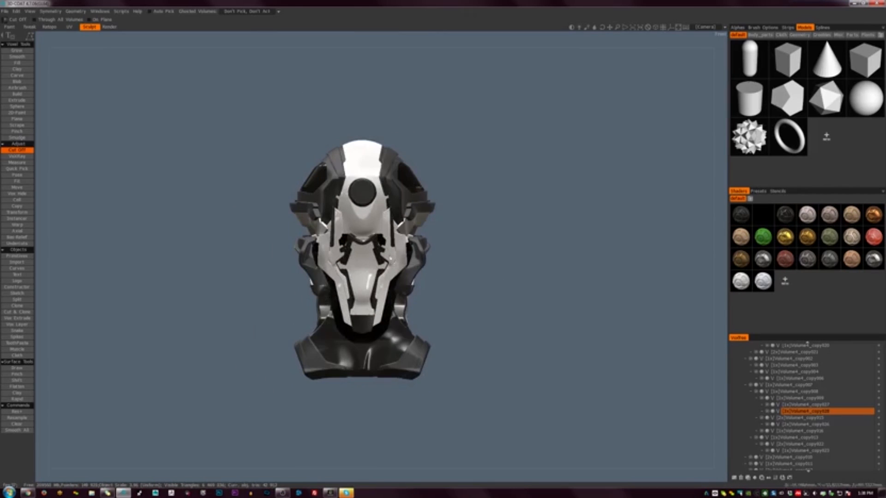
# Split a piece off the outer white mask plates beside the eyes and adjust the new part with Transform
pyautogui.press('h')
pyautogui.press('h')
pyautogui.click(17, 299)
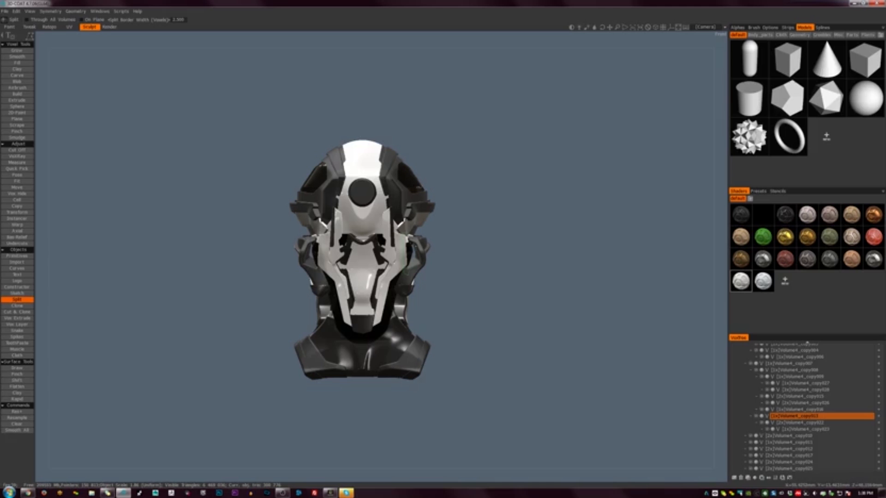
pyautogui.keyDown('alt'); pyautogui.moveTo(460, 276); pyautogui.dragTo(472, 291, button='right'); pyautogui.keyUp('alt')
pyautogui.press('h')
pyautogui.press('h')
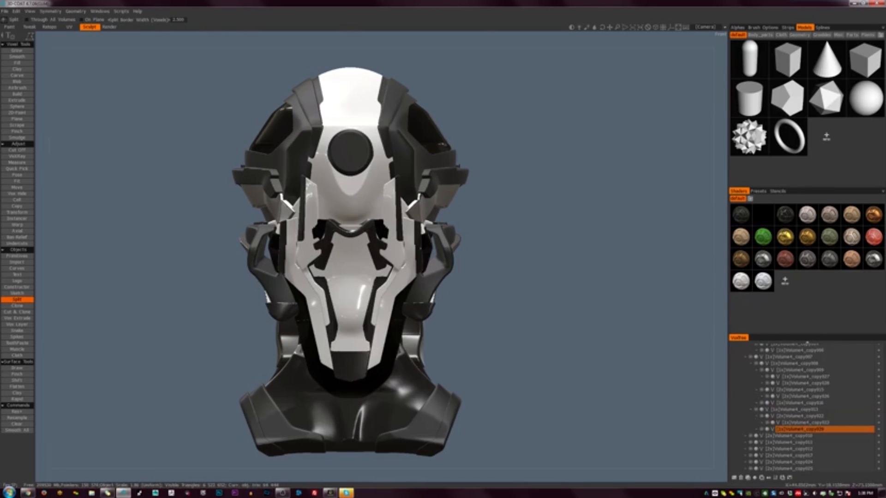
pyautogui.click(17, 213)
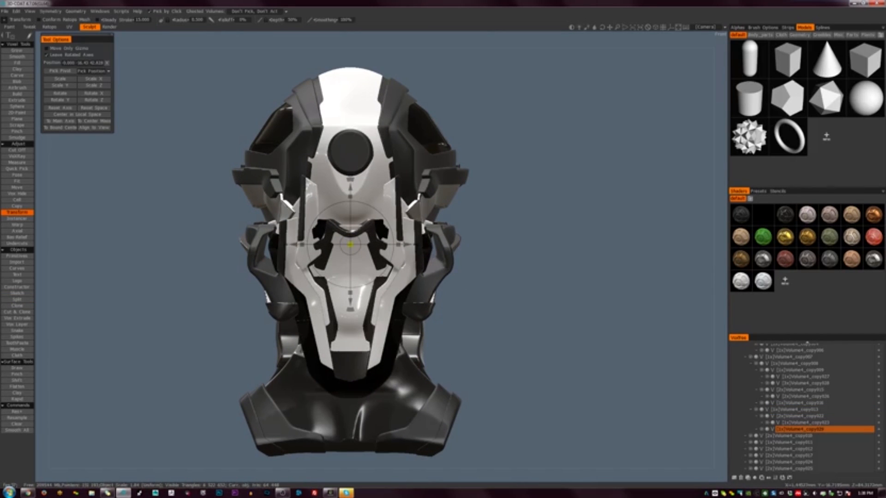
pyautogui.moveTo(350, 244); pyautogui.dragTo(350, 244)
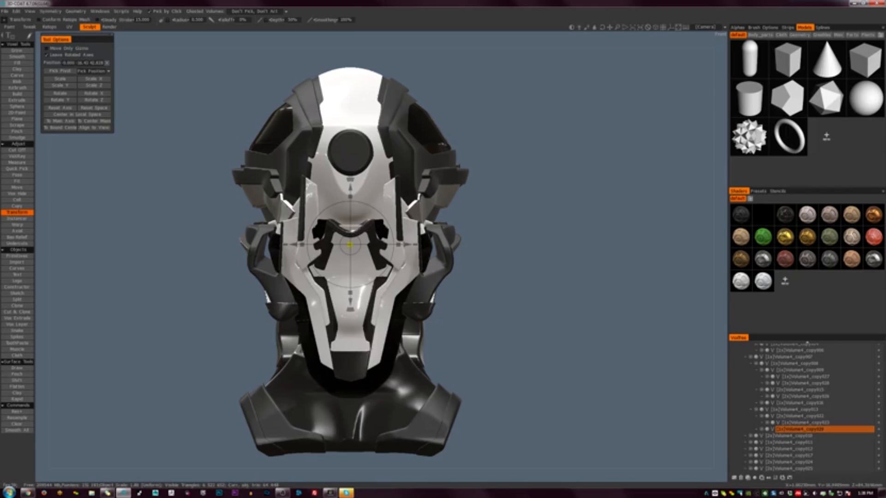
pyautogui.moveTo(507, 255)
pyautogui.mouseDown()
pyautogui.moveTo(456, 279)
pyautogui.moveTo(508, 255)
pyautogui.mouseUp()
# Split a narrow rim off the dark crown panels around the side openings in front view
pyautogui.moveTo(508, 255); pyautogui.dragTo(434, 233, button='right')
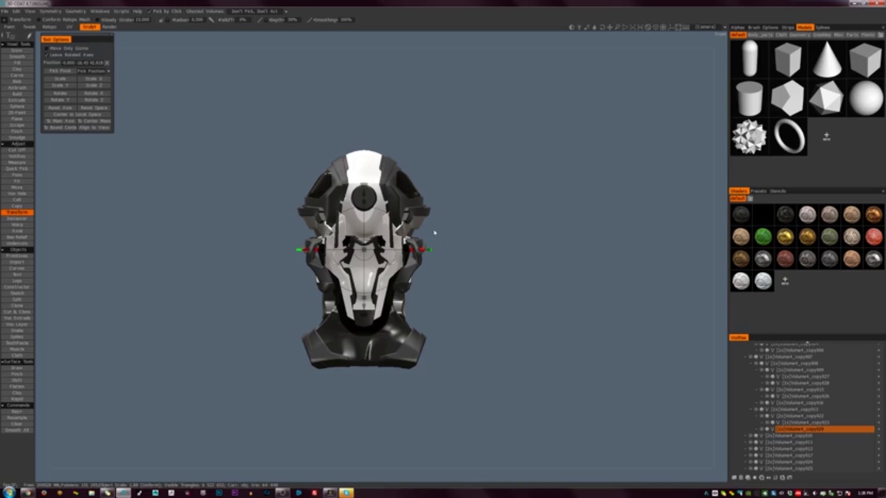
pyautogui.moveTo(451, 252)
pyautogui.mouseDown()
pyautogui.moveTo(507, 270)
pyautogui.moveTo(444, 269)
pyautogui.moveTo(447, 280)
pyautogui.moveTo(441, 261)
pyautogui.mouseUp()
pyautogui.moveTo(441, 261); pyautogui.dragTo(457, 244, button='right')
pyautogui.moveTo(513, 278); pyautogui.dragTo(559, 281)
pyautogui.moveTo(559, 281); pyautogui.dragTo(552, 273, button='middle')
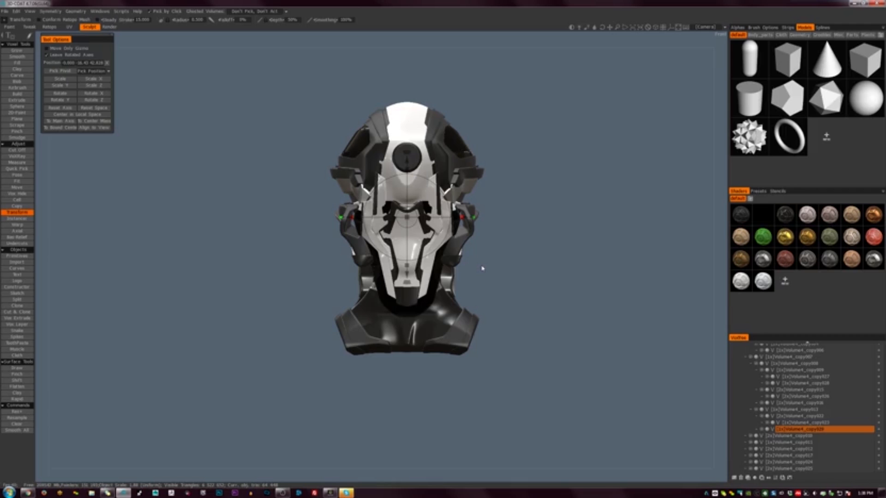
pyautogui.press('h')
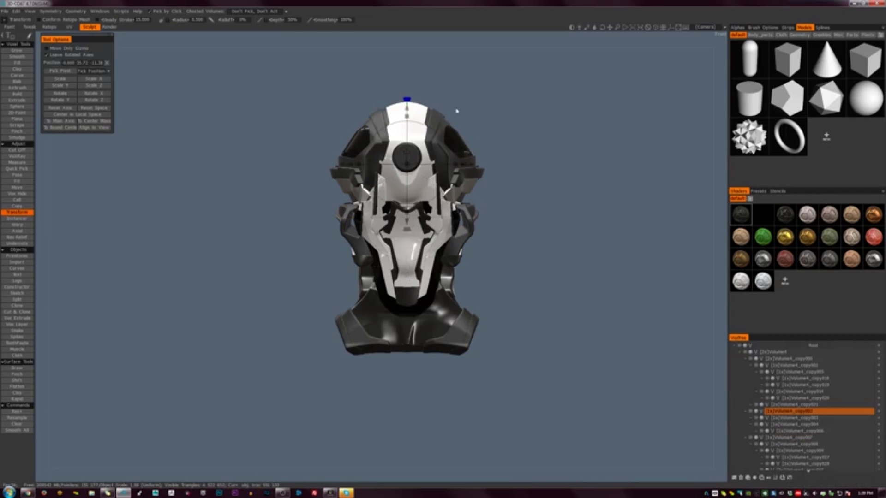
pyautogui.press('s')
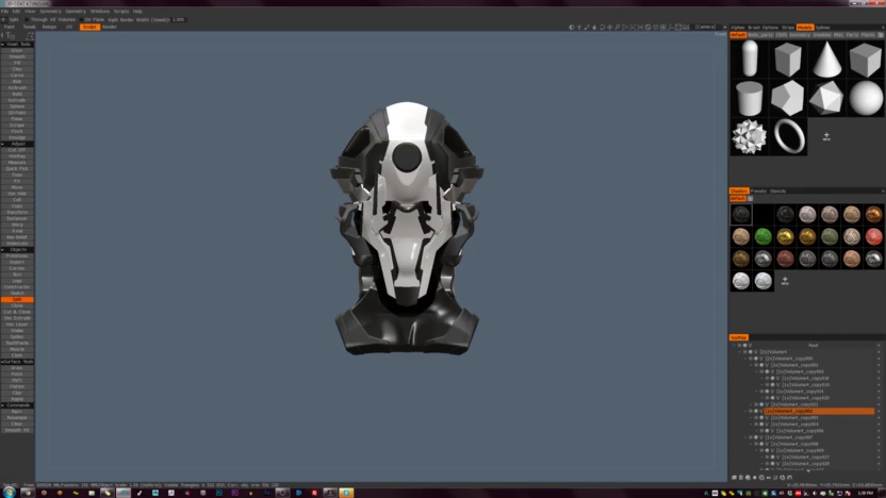
pyautogui.moveTo(472, 109); pyautogui.dragTo(467, 114)
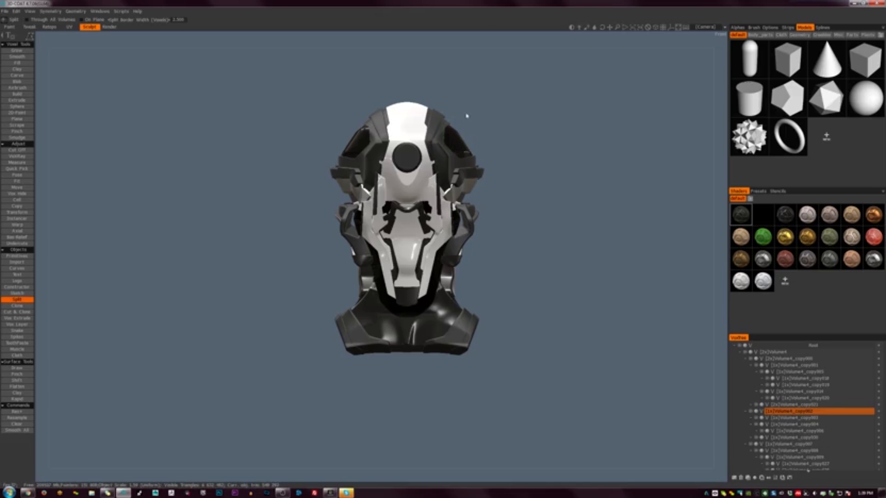
pyautogui.keyDown('alt'); pyautogui.moveTo(467, 114); pyautogui.dragTo(533, 84, button='right'); pyautogui.keyUp('alt')
pyautogui.keyDown('alt'); pyautogui.moveTo(532, 84); pyautogui.dragTo(359, 202, button='middle'); pyautogui.keyUp('alt')
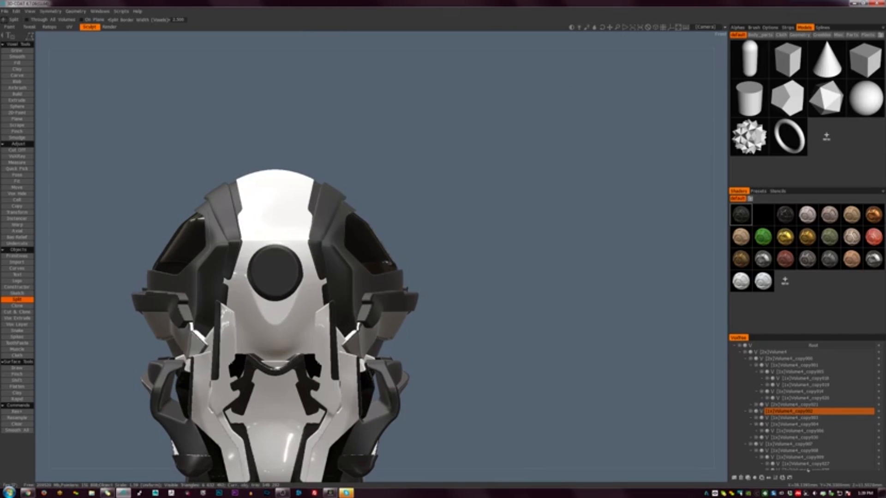
# Give the split-off crown rims the glossy white shader and fine-tune their fit with Transform
pyautogui.press('h')
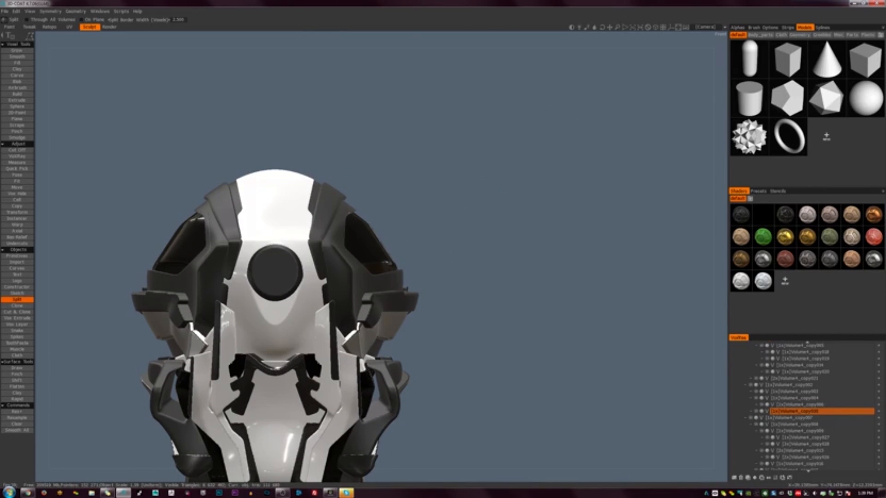
pyautogui.click(740, 280)
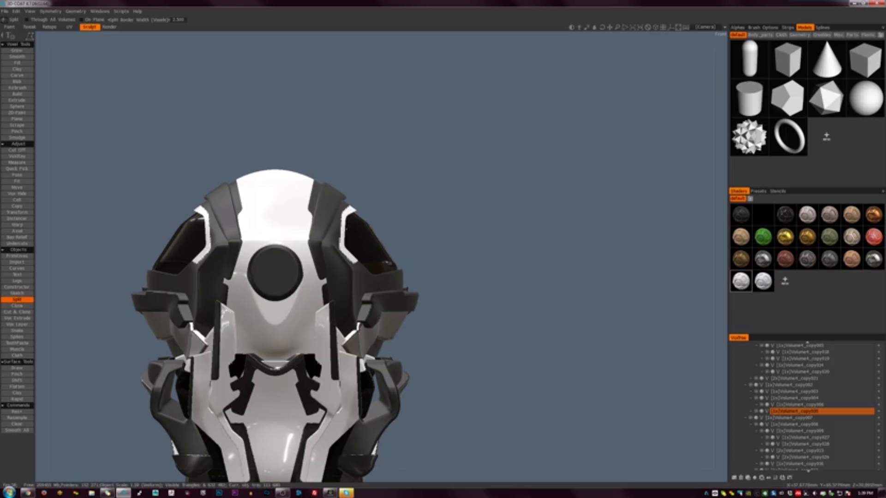
pyautogui.scroll(2, 377, 235)
pyautogui.click(17, 213)
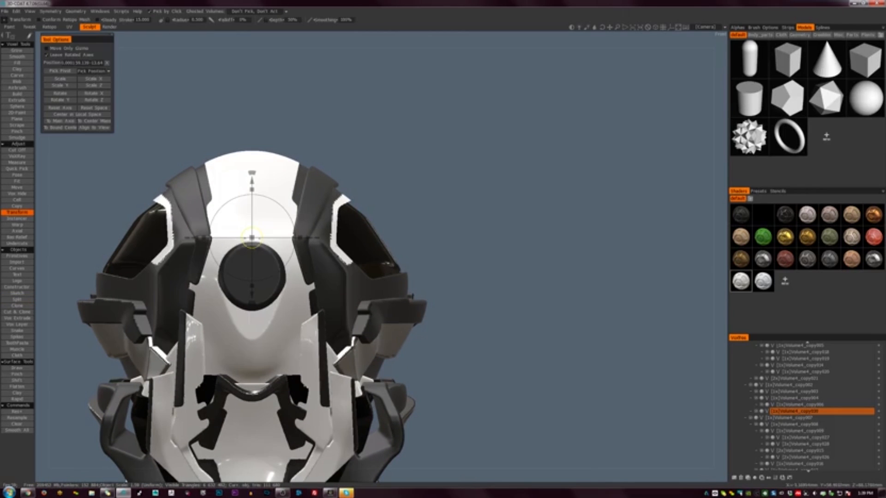
pyautogui.moveTo(251, 237); pyautogui.dragTo(252, 237)
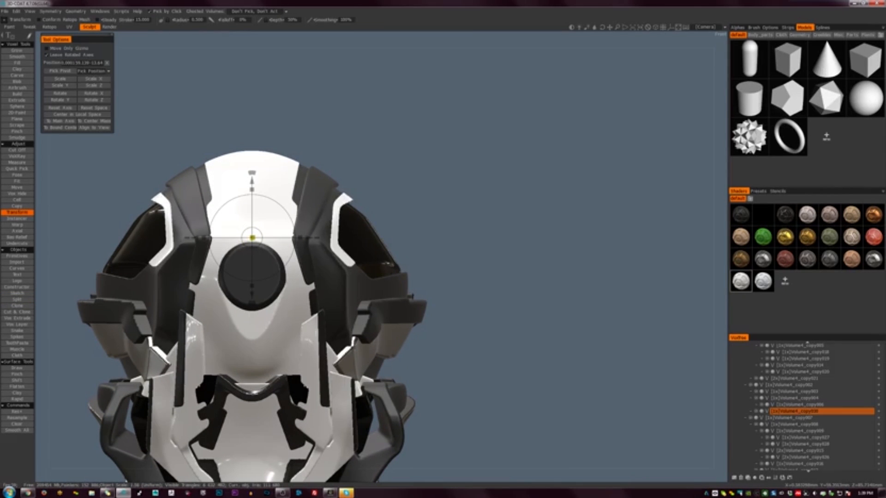
# Resample the white crown rims repeatedly to a higher density, using a final density modulation factor of 1.525
pyautogui.press('Return')
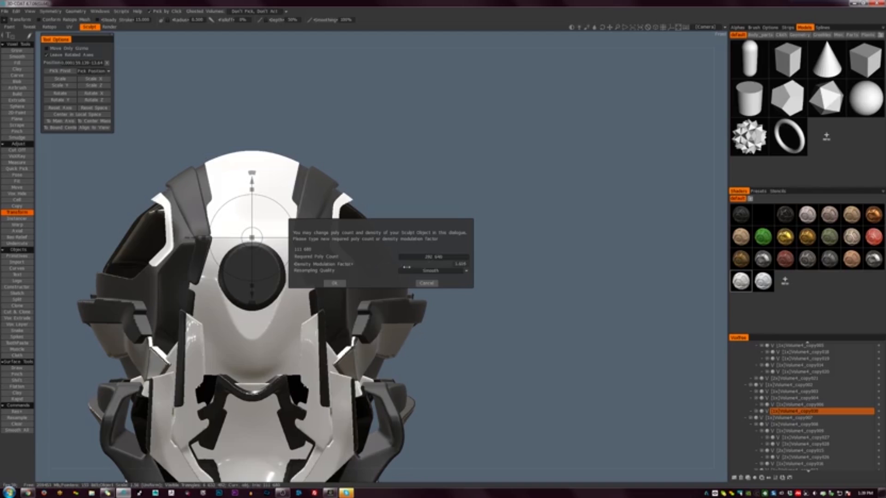
pyautogui.press('Return')
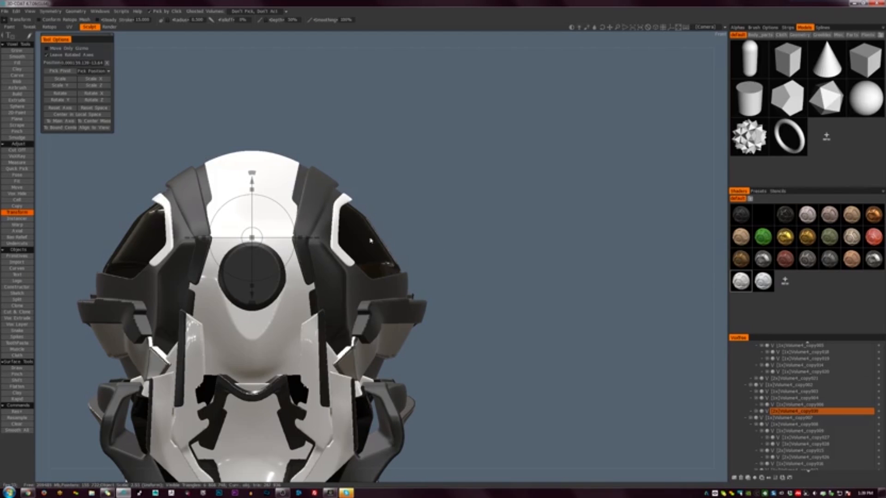
pyautogui.press('Return')
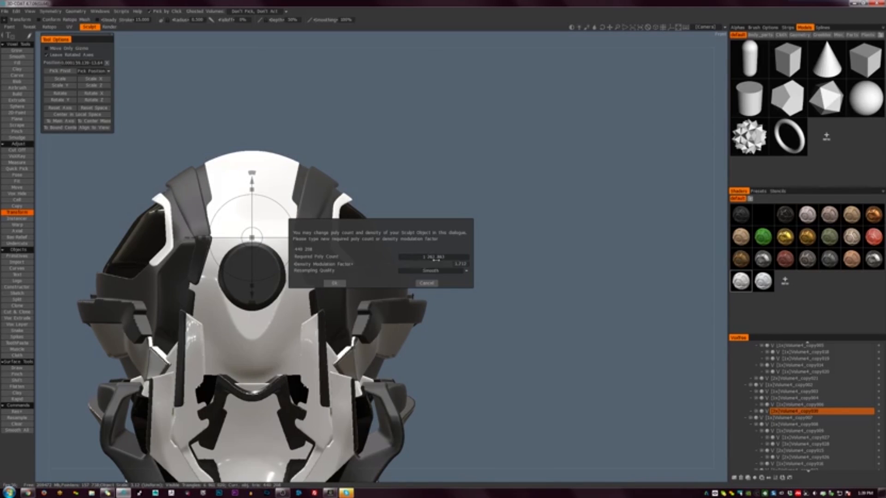
pyautogui.moveTo(436, 264); pyautogui.dragTo(431, 263)
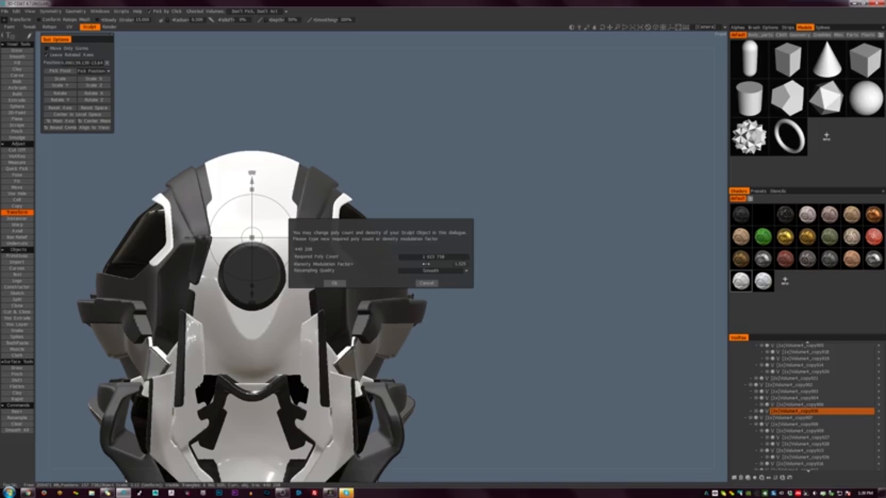
pyautogui.click(339, 285)
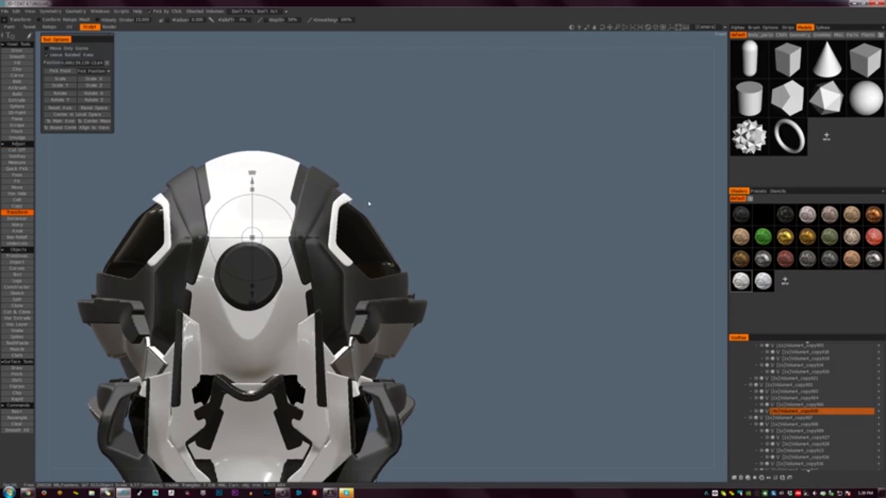
# Trim the edges of the white crown rims with Cut Off
pyautogui.press('KP_2')
pyautogui.press('k')
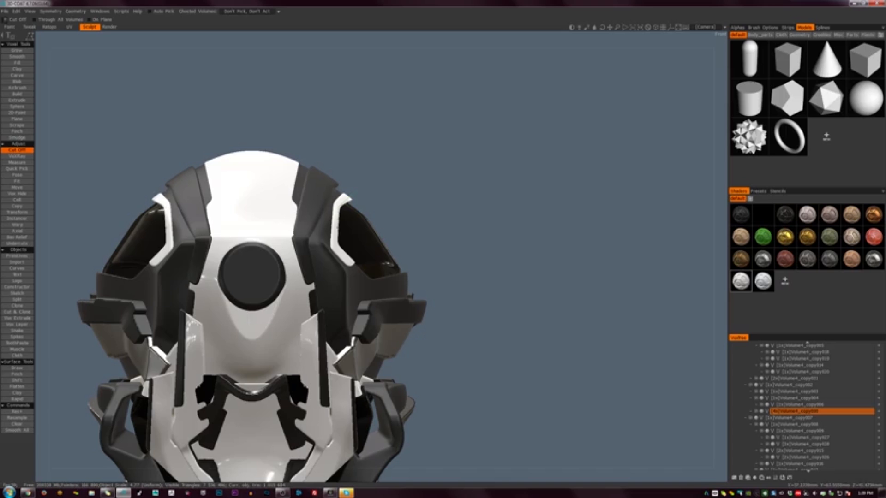
pyautogui.click(340, 226)
pyautogui.doubleClick(365, 195)
# Examine the whole helmet from the front and three-quarter angles to judge the new panel splits
pyautogui.keyDown('alt'); pyautogui.moveTo(359, 202); pyautogui.dragTo(334, 186, button='right'); pyautogui.keyUp('alt')
pyautogui.keyDown('alt'); pyautogui.moveTo(405, 204); pyautogui.dragTo(454, 171, button='middle'); pyautogui.keyUp('alt')
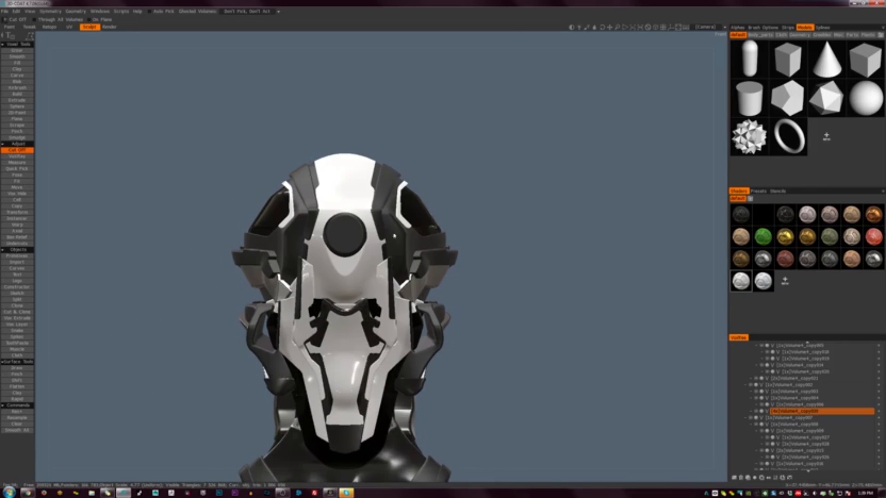
pyautogui.keyDown('alt'); pyautogui.moveTo(415, 246); pyautogui.dragTo(410, 198, button='right'); pyautogui.keyUp('alt')
pyautogui.keyDown('alt'); pyautogui.moveTo(409, 198); pyautogui.dragTo(391, 155, button='middle'); pyautogui.keyUp('alt')
pyautogui.keyDown('alt'); pyautogui.moveTo(414, 256); pyautogui.dragTo(441, 287); pyautogui.keyUp('alt')
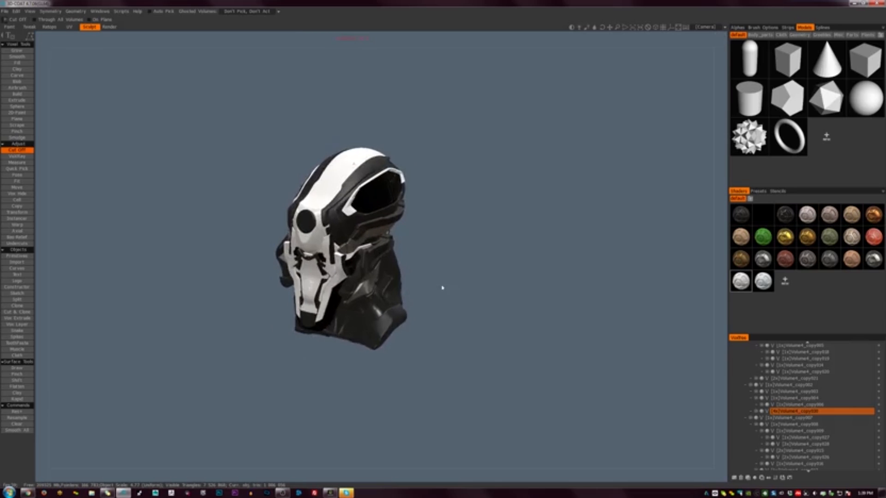
pyautogui.keyDown('alt'); pyautogui.moveTo(441, 287); pyautogui.dragTo(469, 273, button='right'); pyautogui.keyUp('alt')
pyautogui.keyDown('alt'); pyautogui.moveTo(469, 273); pyautogui.dragTo(494, 291, button='middle'); pyautogui.keyUp('alt')
pyautogui.moveTo(494, 291)
pyautogui.keyDown('alt'); pyautogui.mouseDown()
pyautogui.moveTo(581, 283)
pyautogui.moveTo(561, 236)
pyautogui.moveTo(470, 271)
pyautogui.moveTo(497, 282)
pyautogui.mouseUp(); pyautogui.keyUp('alt')
pyautogui.keyDown('alt'); pyautogui.moveTo(497, 282); pyautogui.dragTo(475, 263, button='right'); pyautogui.keyUp('alt')
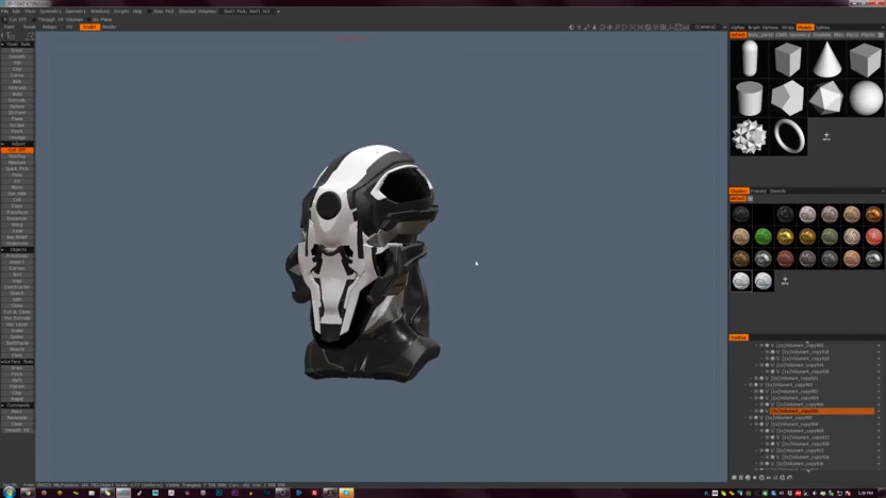
pyautogui.keyDown('alt'); pyautogui.moveTo(488, 280); pyautogui.dragTo(483, 258, button='middle'); pyautogui.keyUp('alt')
pyautogui.keyDown('alt'); pyautogui.moveTo(482, 259); pyautogui.dragTo(471, 289); pyautogui.keyUp('alt')
pyautogui.keyDown('alt'); pyautogui.moveTo(471, 288); pyautogui.dragTo(468, 319, button='right'); pyautogui.keyUp('alt')
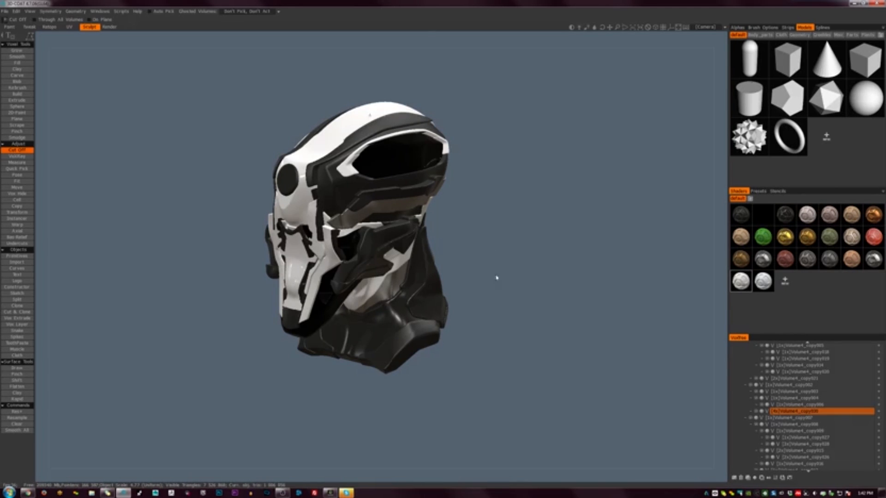
# Reshape the upper edge of the dark cheek panel on the helmet's side with the Move brush, varying the brush radius
pyautogui.moveTo(497, 278)
pyautogui.mouseDown()
pyautogui.moveTo(662, 265)
pyautogui.moveTo(492, 265)
pyautogui.moveTo(471, 312)
pyautogui.moveTo(531, 283)
pyautogui.moveTo(418, 274)
pyautogui.mouseUp()
pyautogui.press('m')
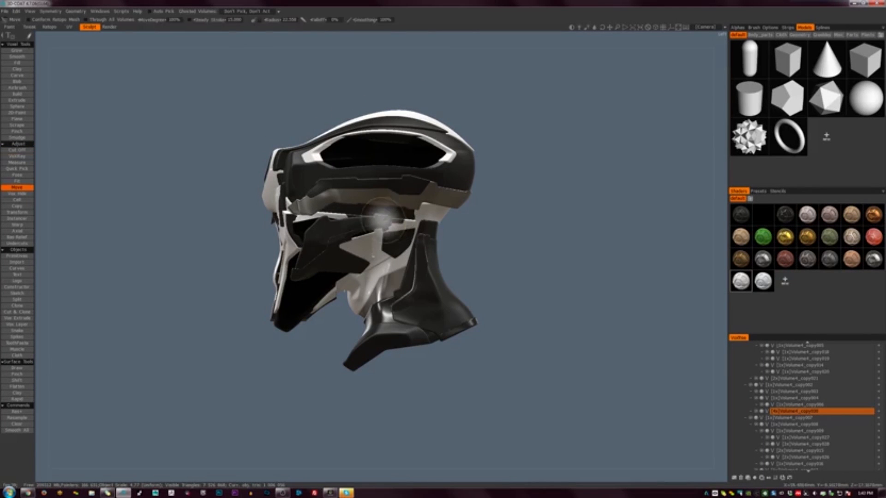
pyautogui.moveTo(383, 221); pyautogui.dragTo(398, 221, button='right')
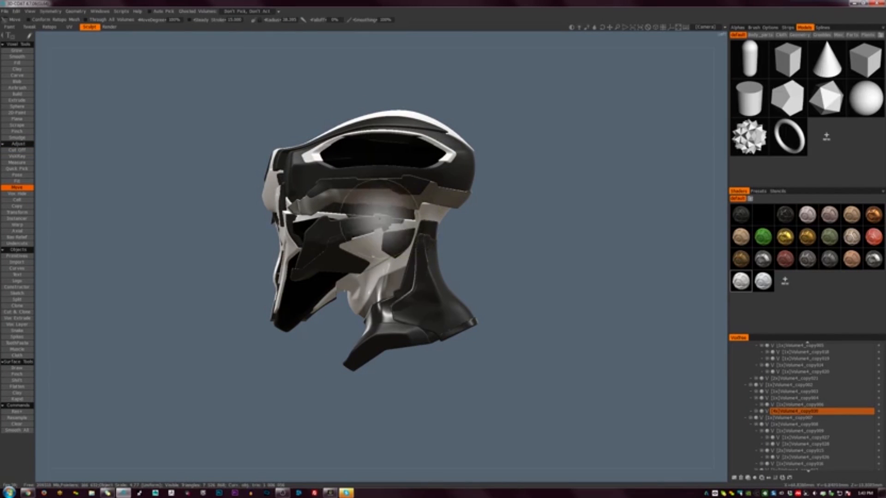
pyautogui.press('h')
pyautogui.moveTo(389, 220)
pyautogui.mouseDown()
pyautogui.moveTo(406, 216)
pyautogui.moveTo(394, 215)
pyautogui.mouseUp()
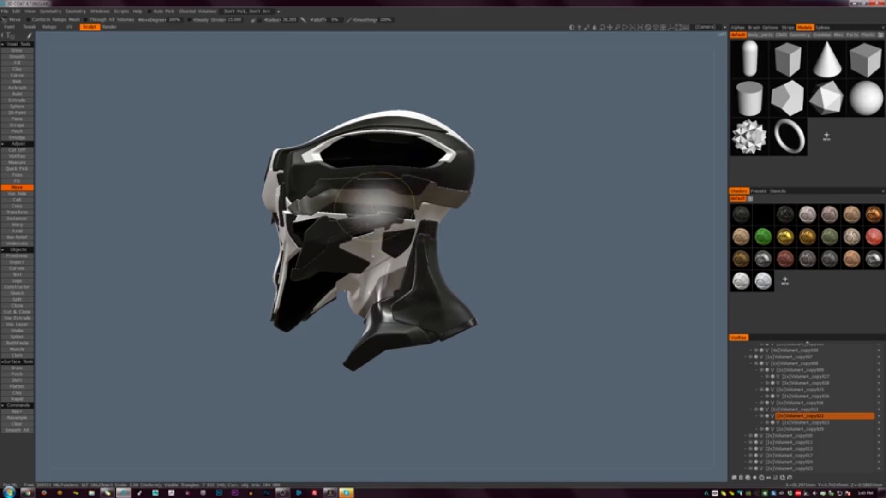
pyautogui.moveTo(375, 210); pyautogui.dragTo(365, 211, button='right')
pyautogui.moveTo(360, 219); pyautogui.dragTo(362, 225)
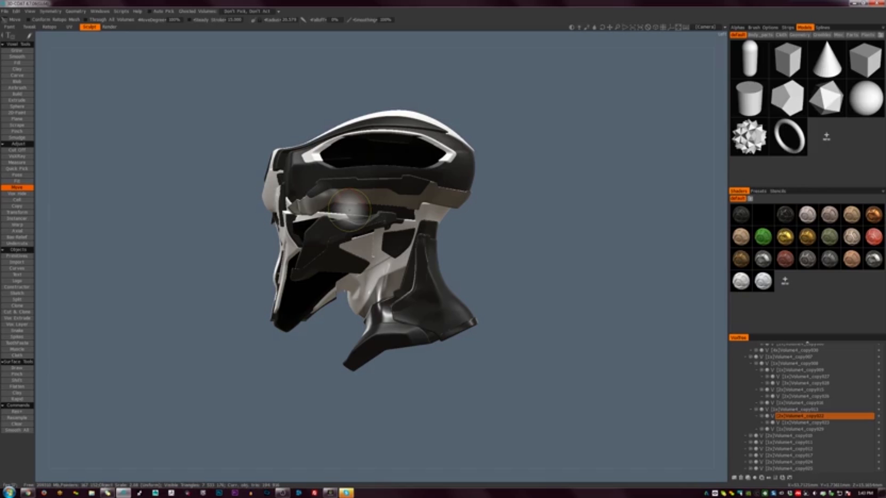
# Split a narrow strip off the lower rear edge of the black jaw piece
pyautogui.moveTo(496, 217); pyautogui.dragTo(590, 237)
pyautogui.moveTo(545, 230); pyautogui.dragTo(579, 221, button='right')
pyautogui.moveTo(579, 209); pyautogui.dragTo(699, 201, button='middle')
pyautogui.moveTo(590, 241); pyautogui.dragTo(523, 242, button='right')
pyautogui.moveTo(524, 241); pyautogui.dragTo(380, 276)
pyautogui.press('h')
pyautogui.press('s')
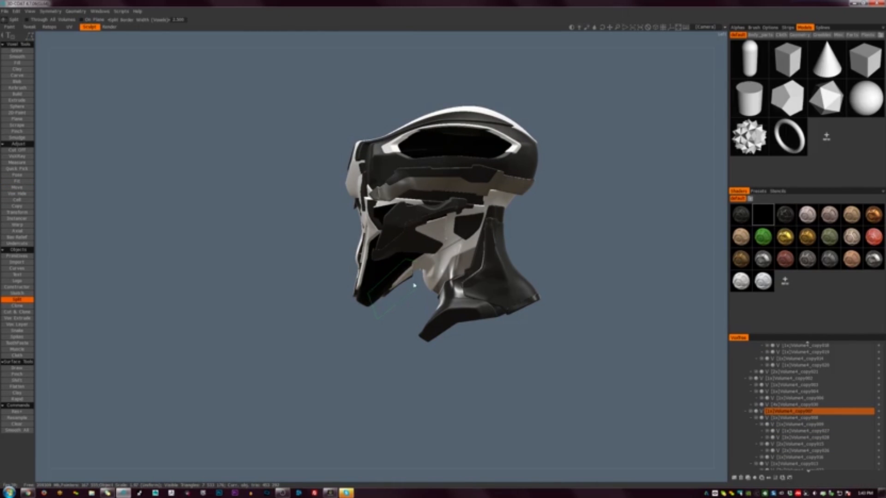
# Shift the split-off jaw strip slightly with Transform and give it the glossy white shader
pyautogui.press('h')
pyautogui.press('t')
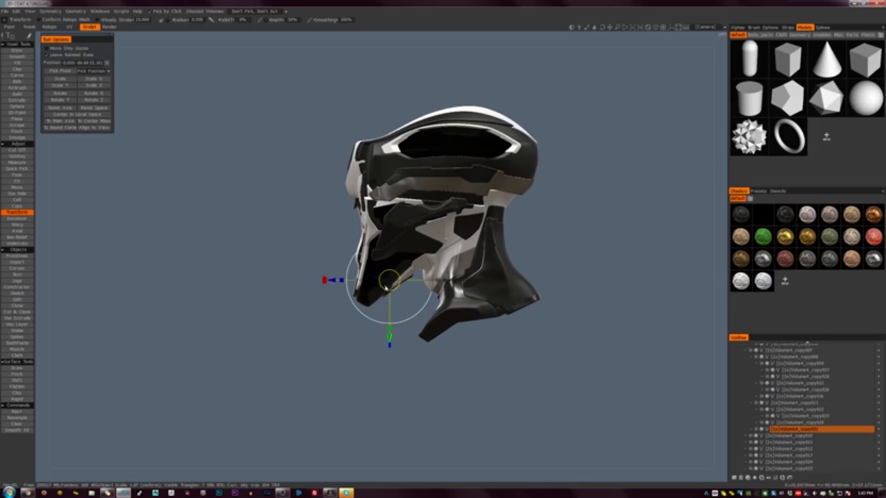
pyautogui.moveTo(387, 280); pyautogui.dragTo(393, 280)
pyautogui.click(755, 280)
pyautogui.click(741, 285)
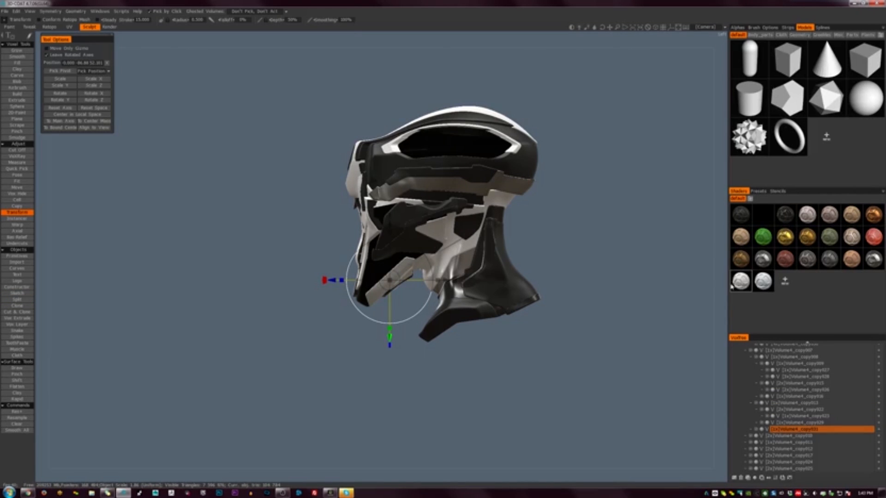
# Switch to the Render workspace and frame the helmet in a close front three-quarter view
pyautogui.moveTo(526, 343); pyautogui.dragTo(615, 355)
pyautogui.moveTo(615, 355); pyautogui.dragTo(648, 350, button='right')
pyautogui.moveTo(648, 351); pyautogui.dragTo(541, 320, button='middle')
pyautogui.moveTo(541, 321); pyautogui.dragTo(491, 302, button='right')
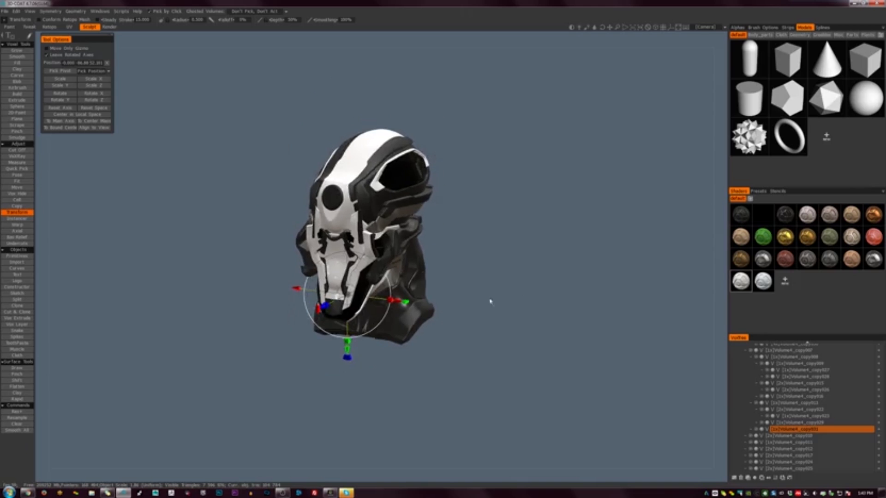
pyautogui.moveTo(490, 302); pyautogui.dragTo(521, 303)
pyautogui.click(109, 27)
pyautogui.moveTo(613, 218); pyautogui.dragTo(587, 222)
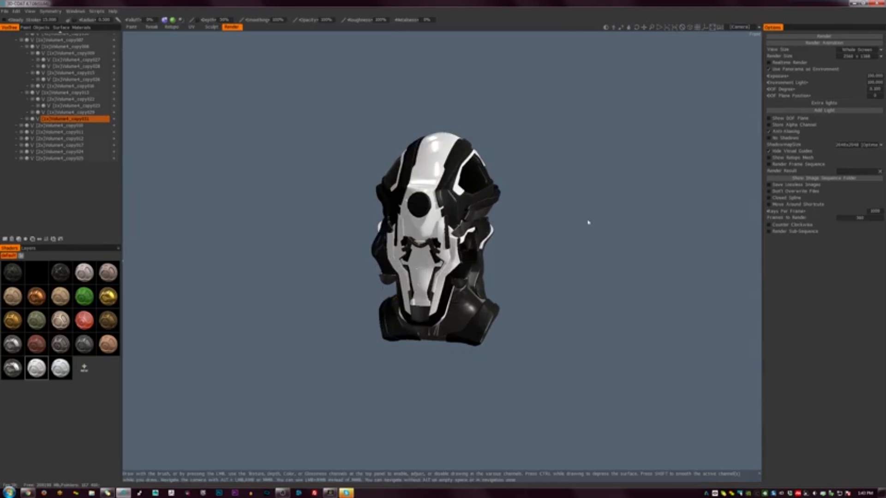
pyautogui.moveTo(587, 222); pyautogui.dragTo(574, 313, button='right')
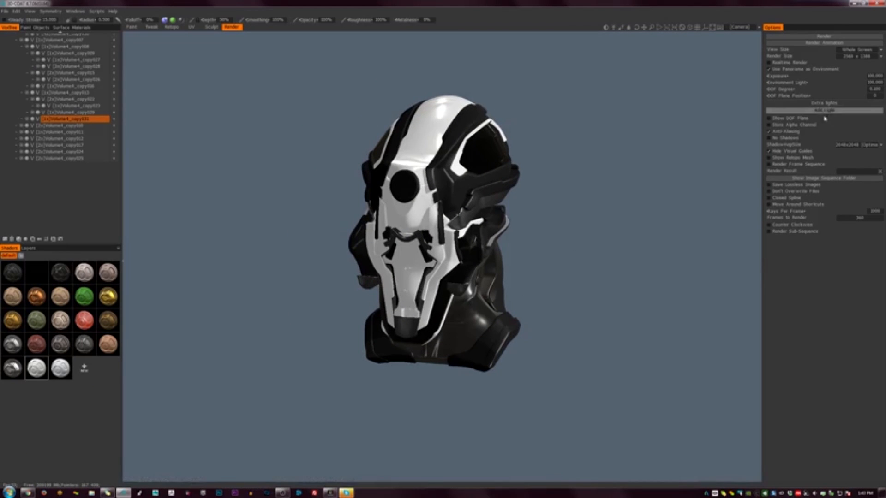
# Add an extra white light and adjust its intensity, rotation angle, height and scattering
pyautogui.click(808, 111)
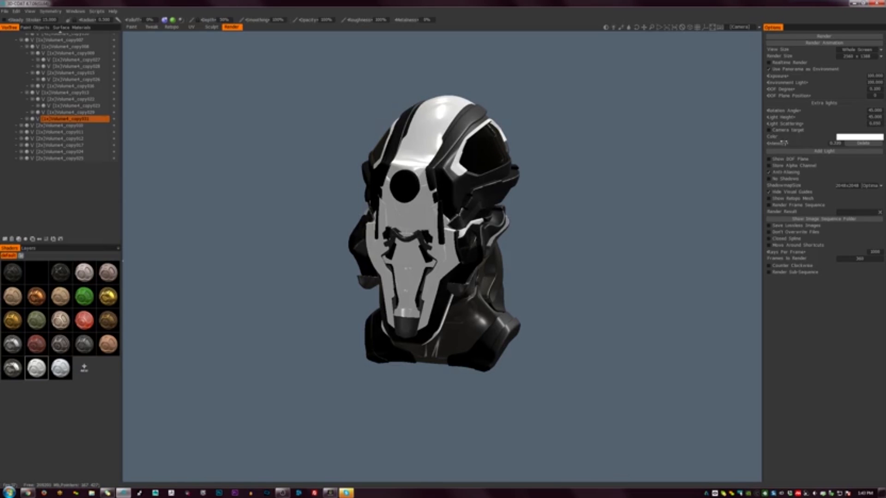
pyautogui.moveTo(784, 143); pyautogui.dragTo(782, 142)
pyautogui.moveTo(789, 111)
pyautogui.mouseDown()
pyautogui.moveTo(809, 112)
pyautogui.moveTo(773, 111)
pyautogui.moveTo(791, 118)
pyautogui.moveTo(786, 123)
pyautogui.mouseUp()
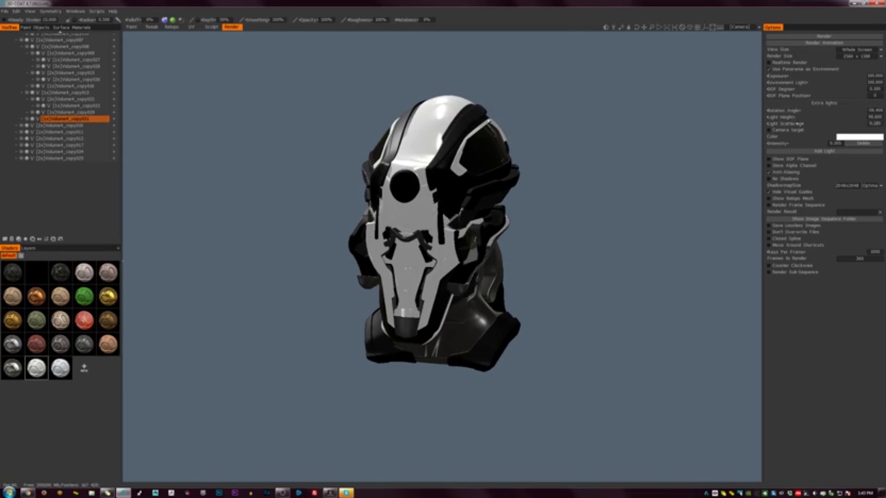
# Enable Realtime Render, lower the exposure and environment light, and rotate the environment lighting around the helmet
pyautogui.click(769, 63)
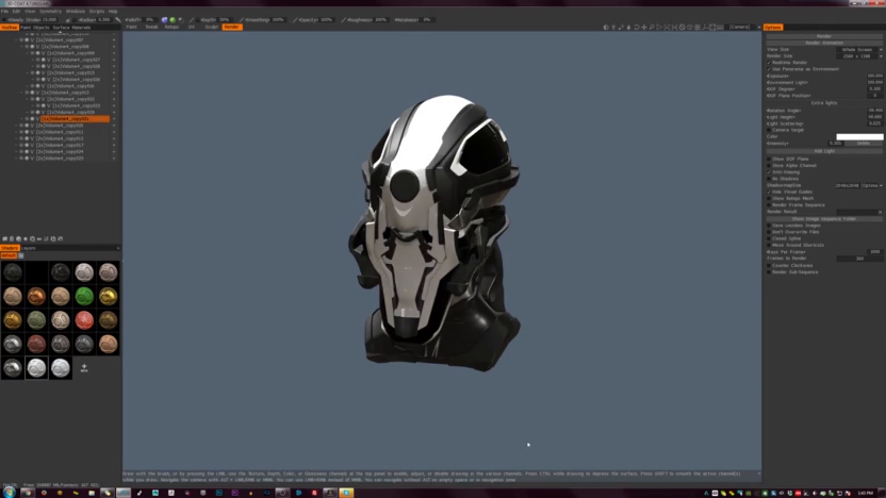
pyautogui.moveTo(793, 78); pyautogui.dragTo(777, 84)
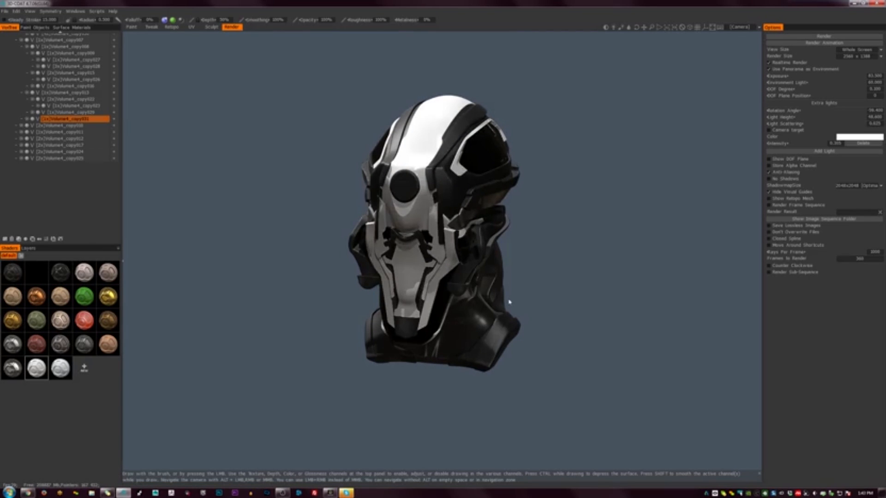
pyautogui.moveTo(800, 82); pyautogui.dragTo(790, 82)
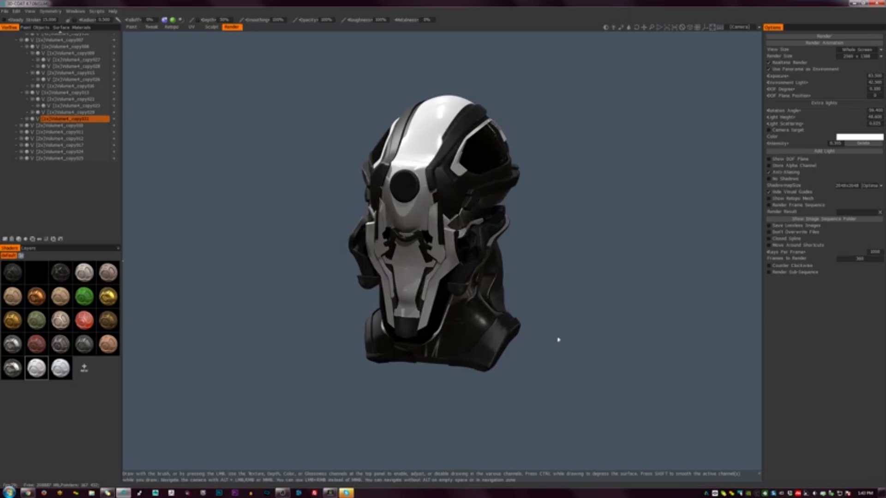
pyautogui.keyDown('ctrl'); pyautogui.moveTo(557, 349); pyautogui.dragTo(638, 334, button='middle'); pyautogui.keyUp('ctrl')
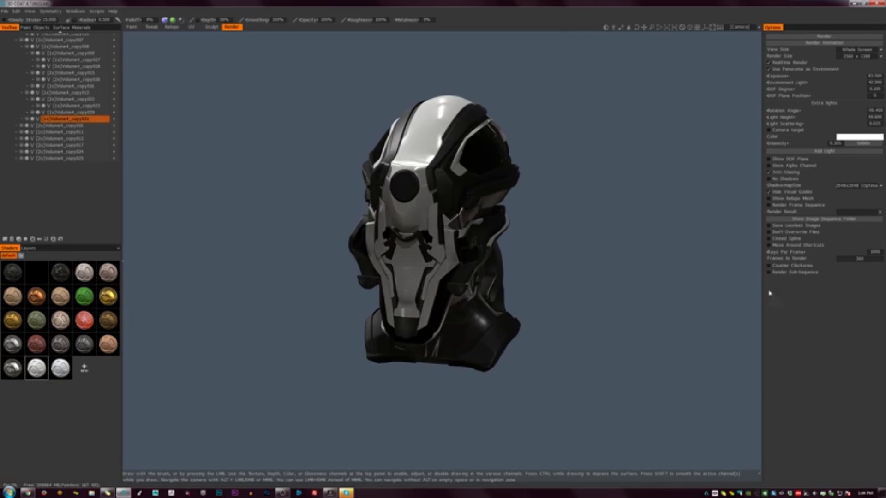
pyautogui.moveTo(800, 82); pyautogui.dragTo(779, 82)
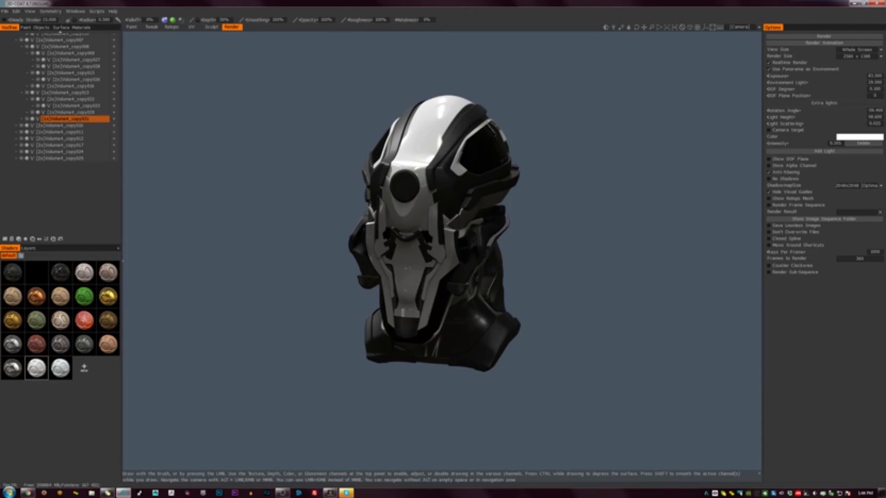
pyautogui.moveTo(566, 259); pyautogui.dragTo(583, 271, button='right')
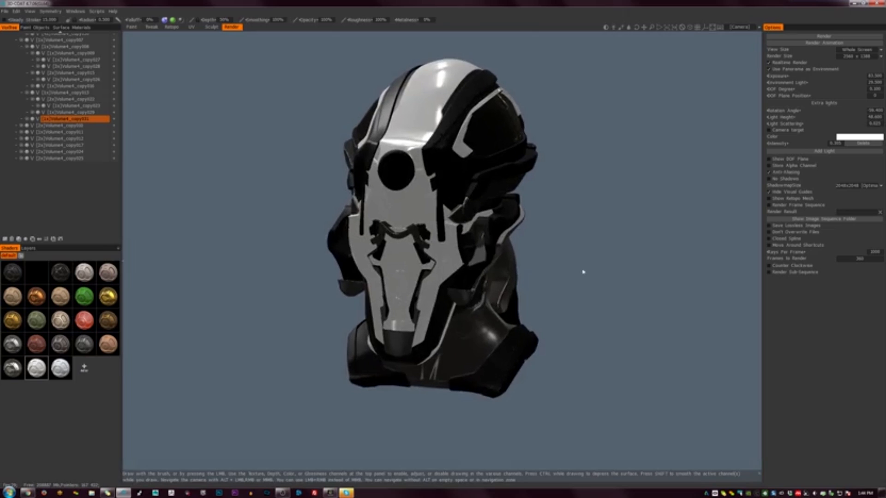
pyautogui.moveTo(577, 284); pyautogui.dragTo(568, 299, button='middle')
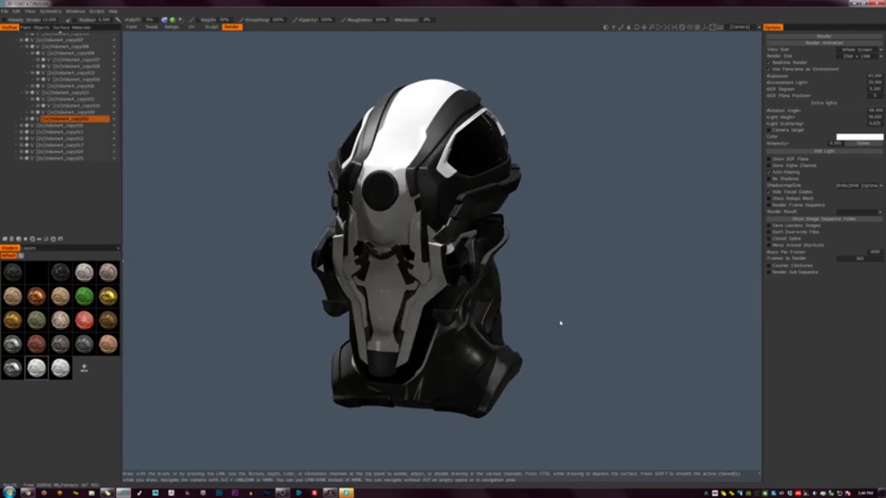